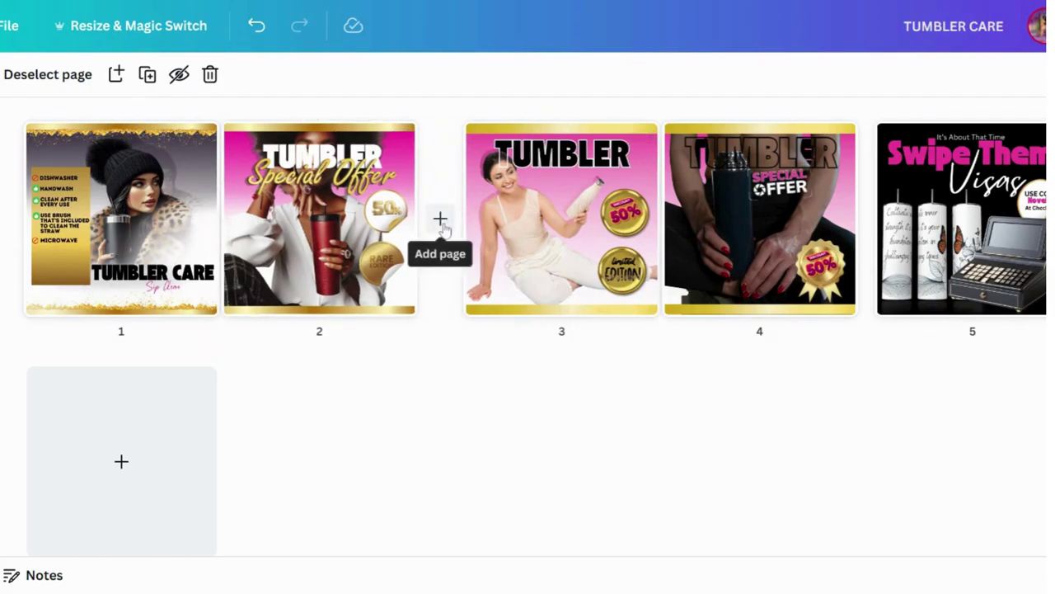
- Add a new page after each of the three pink and dark tumbler offer designs and one at the end, and open page 3
{"action": "left_click", "coordinate": [441, 221]}
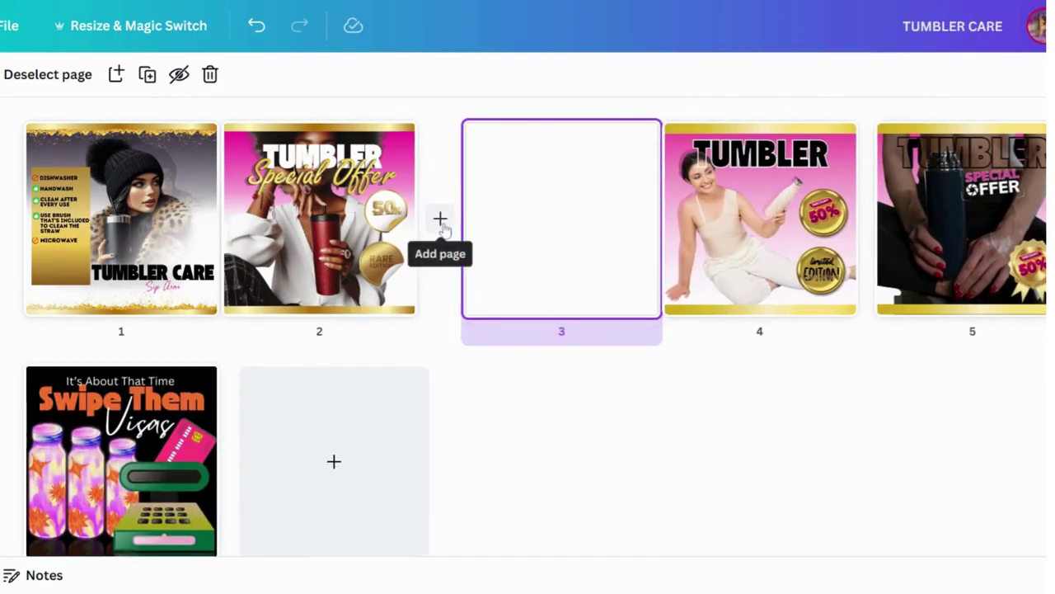
{"action": "left_click", "coordinate": [865, 221]}
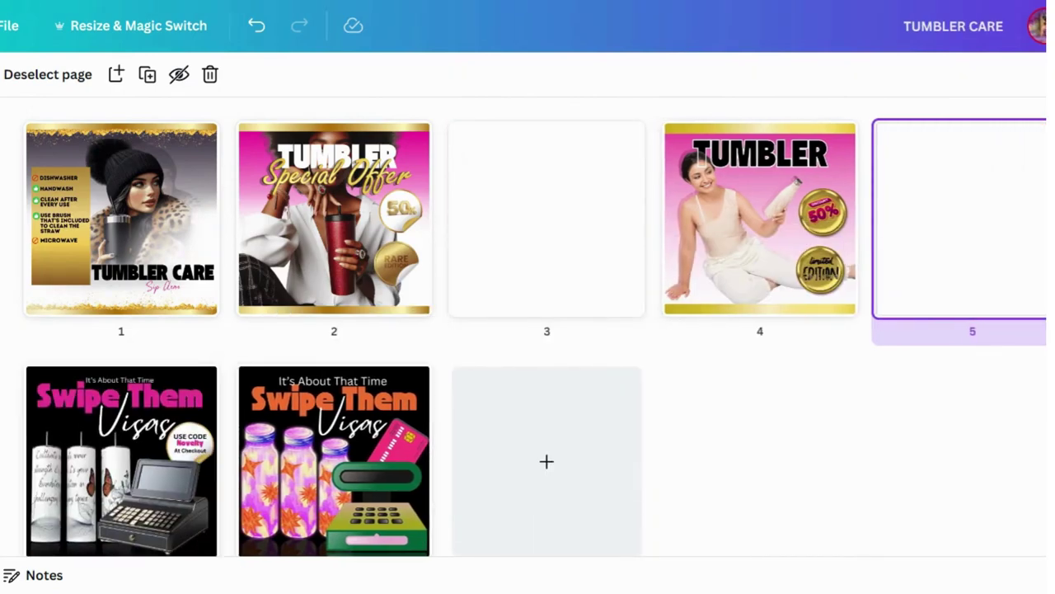
{"action": "key", "text": "ctrl+Return"}
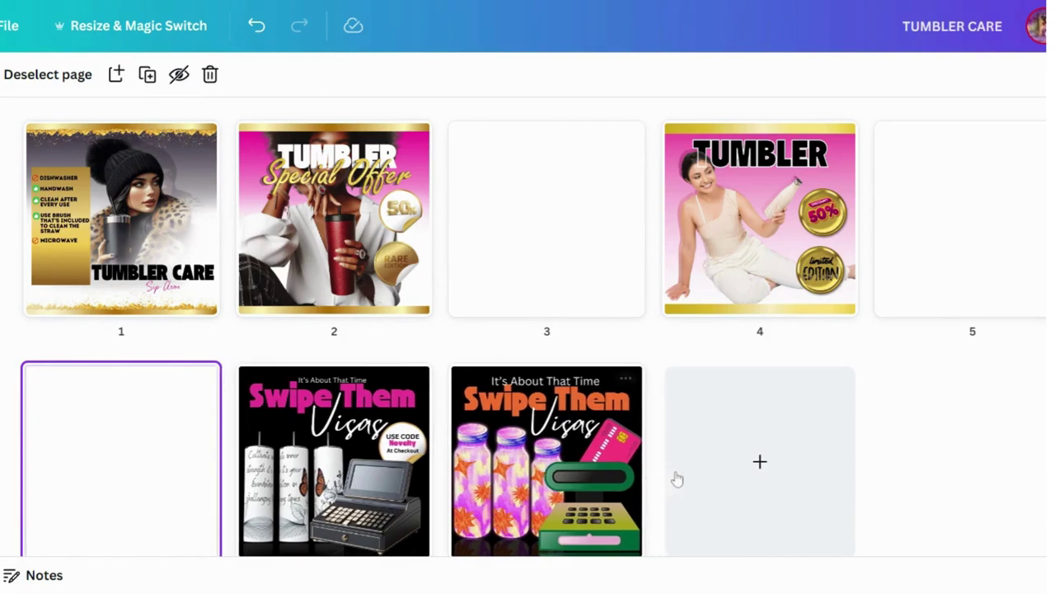
{"action": "left_click", "coordinate": [765, 462]}
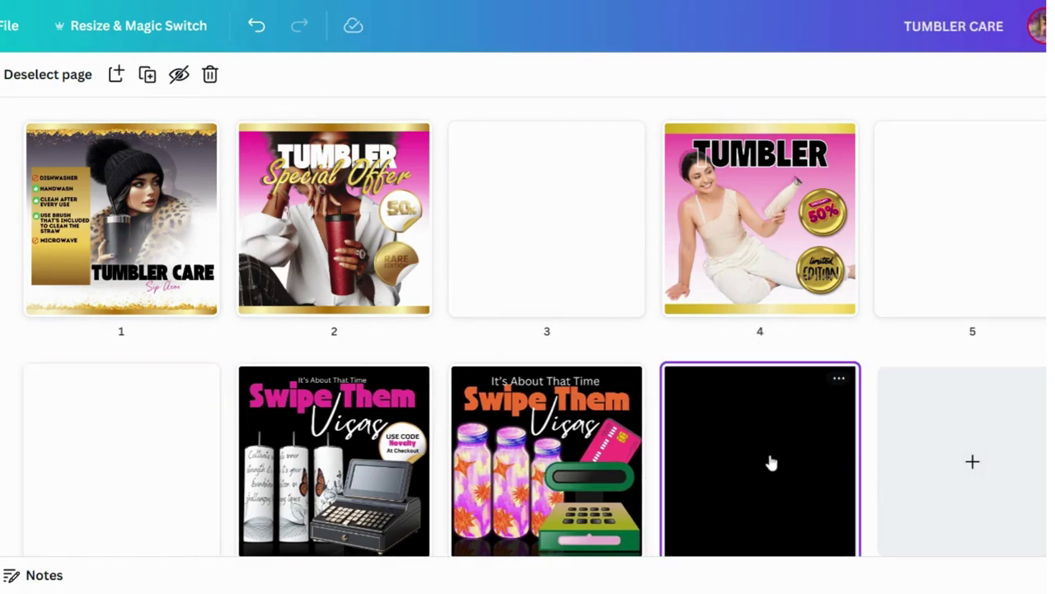
{"action": "double_click", "coordinate": [539, 207]}
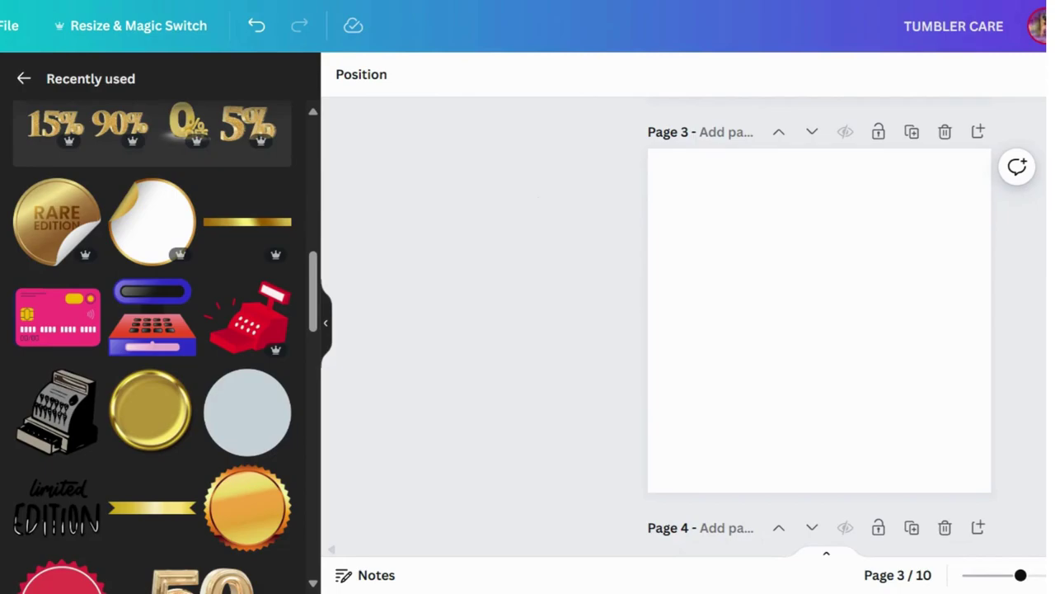
- Search the elements for "gradient" and show all of the graphics results beside the blank page 3
{"action": "scroll", "coordinate": [820, 322], "scroll_direction": "up", "scroll_amount": 6}
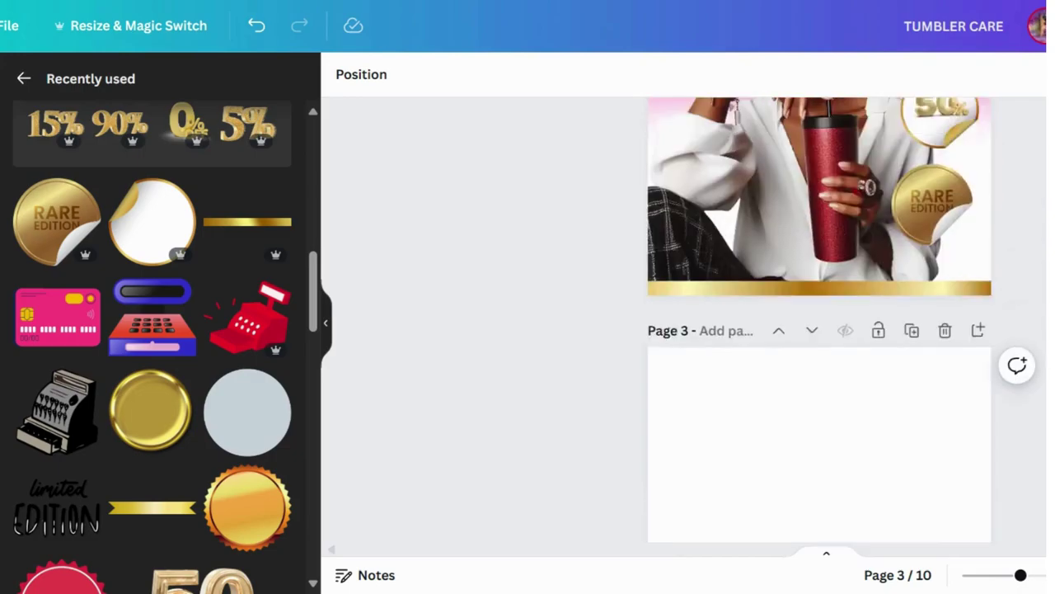
{"action": "scroll", "coordinate": [820, 321], "scroll_direction": "down", "scroll_amount": 2}
{"action": "scroll", "coordinate": [820, 321], "scroll_direction": "down", "scroll_amount": 5}
{"action": "scroll", "coordinate": [819, 321], "scroll_direction": "up", "scroll_amount": 1}
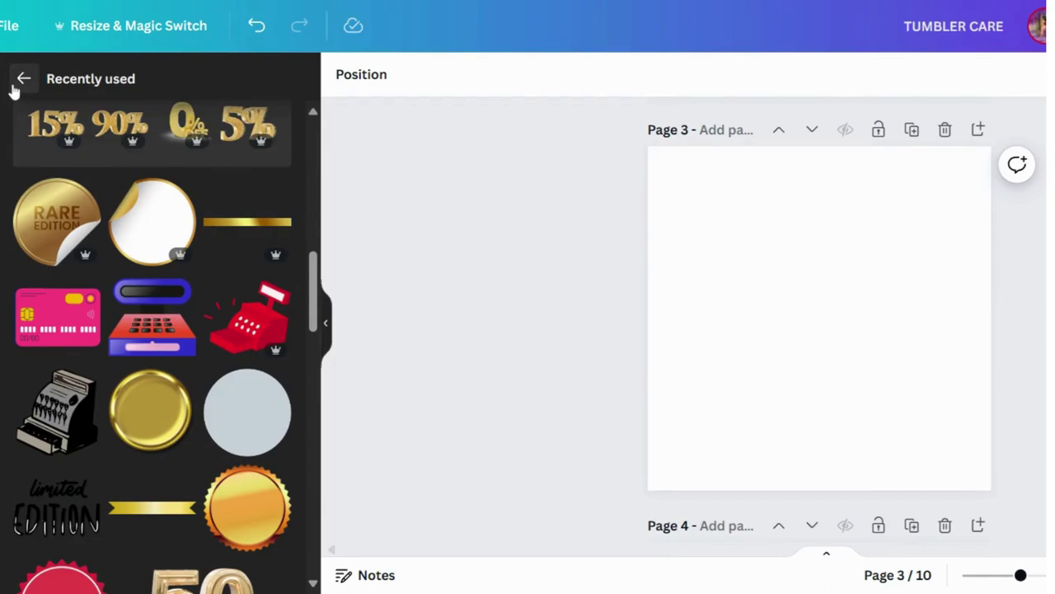
{"action": "left_click", "coordinate": [15, 86]}
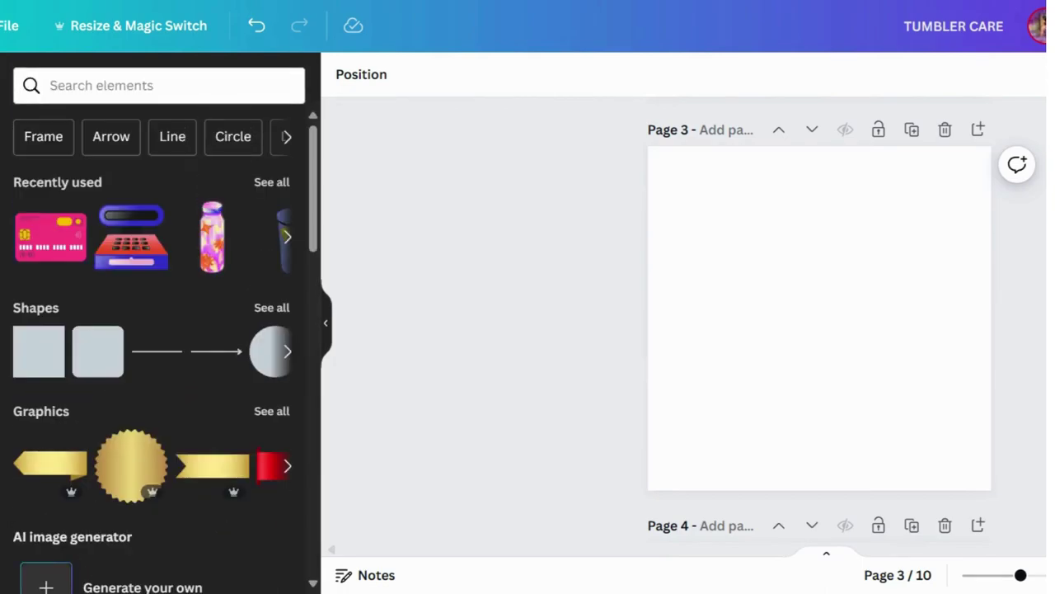
{"action": "left_click", "coordinate": [165, 86]}
{"action": "type", "text": "gr"}
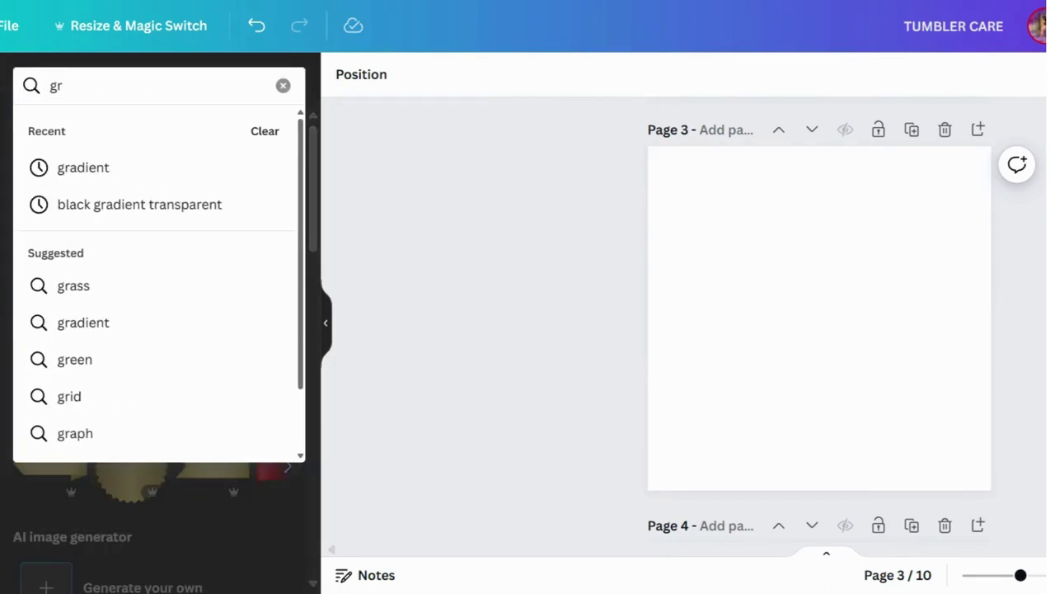
{"action": "type", "text": "a"}
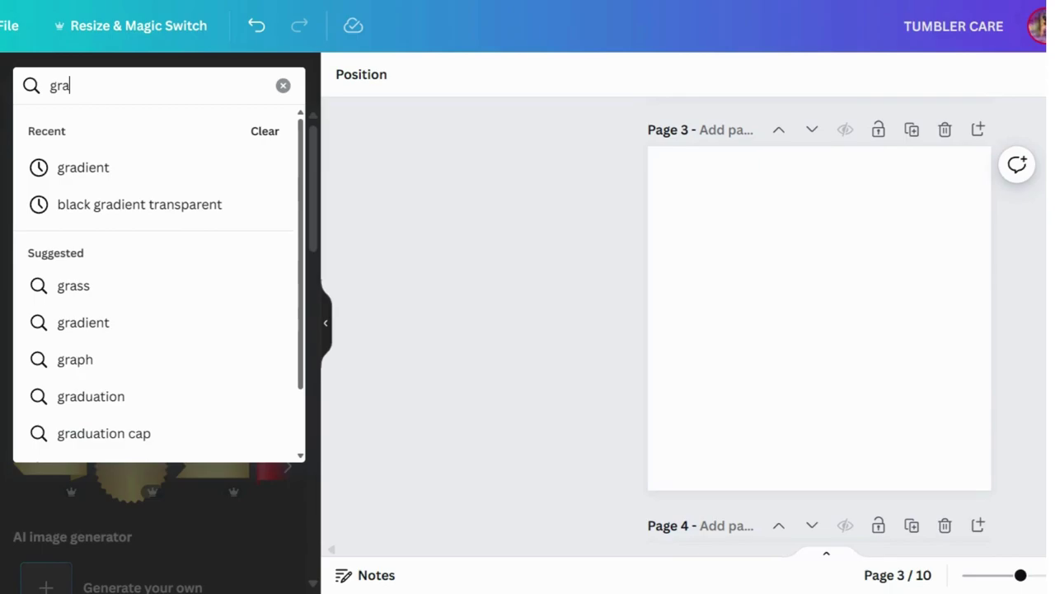
{"action": "left_click", "coordinate": [156, 170]}
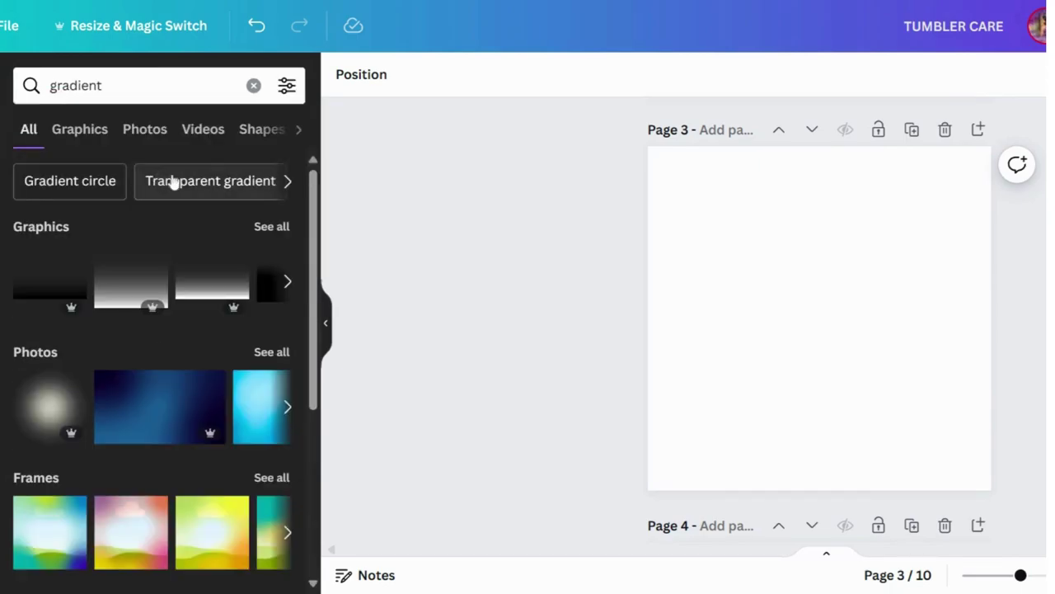
{"action": "left_click", "coordinate": [275, 227]}
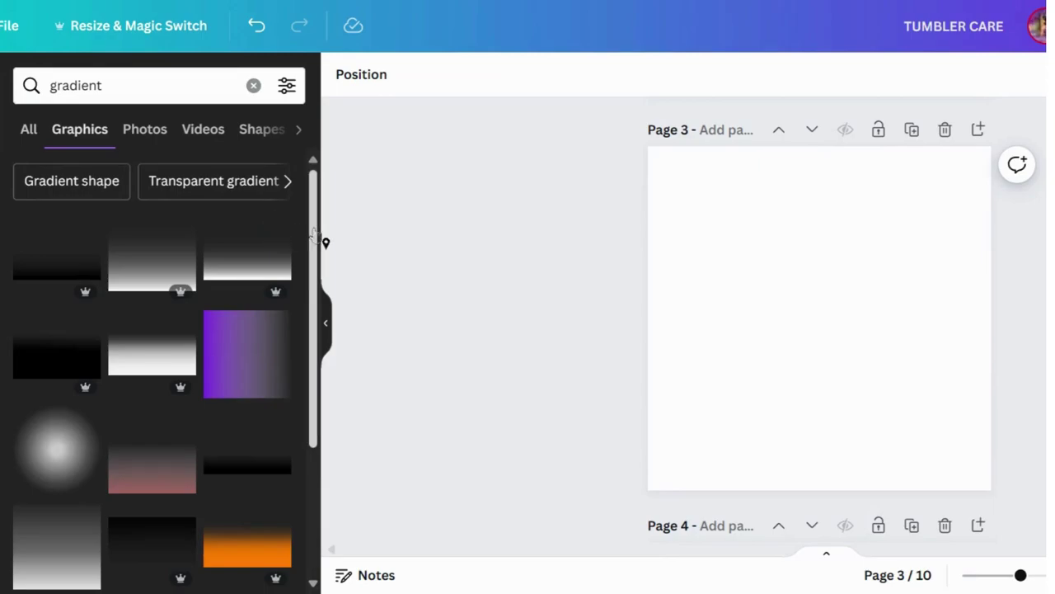
- Examine the Tumbler Special Offer design on page 2 as the reference for page 3, including its gradient background and gold bars
{"action": "scroll", "coordinate": [318, 244], "scroll_direction": "down", "scroll_amount": 1}
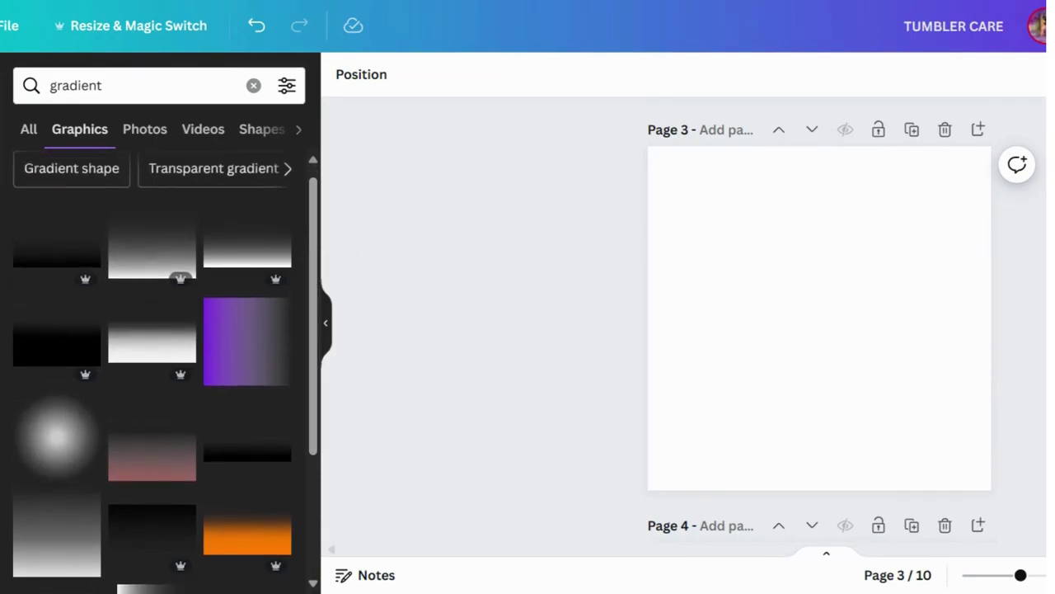
{"action": "scroll", "coordinate": [820, 313], "scroll_direction": "up", "scroll_amount": 3}
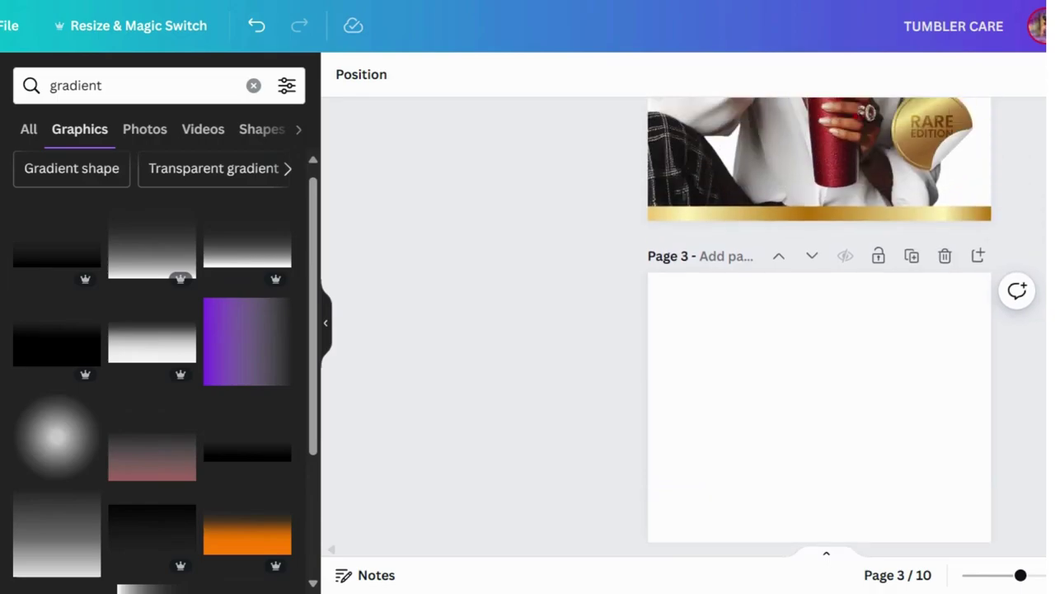
{"action": "scroll", "coordinate": [820, 321], "scroll_direction": "up", "scroll_amount": 2}
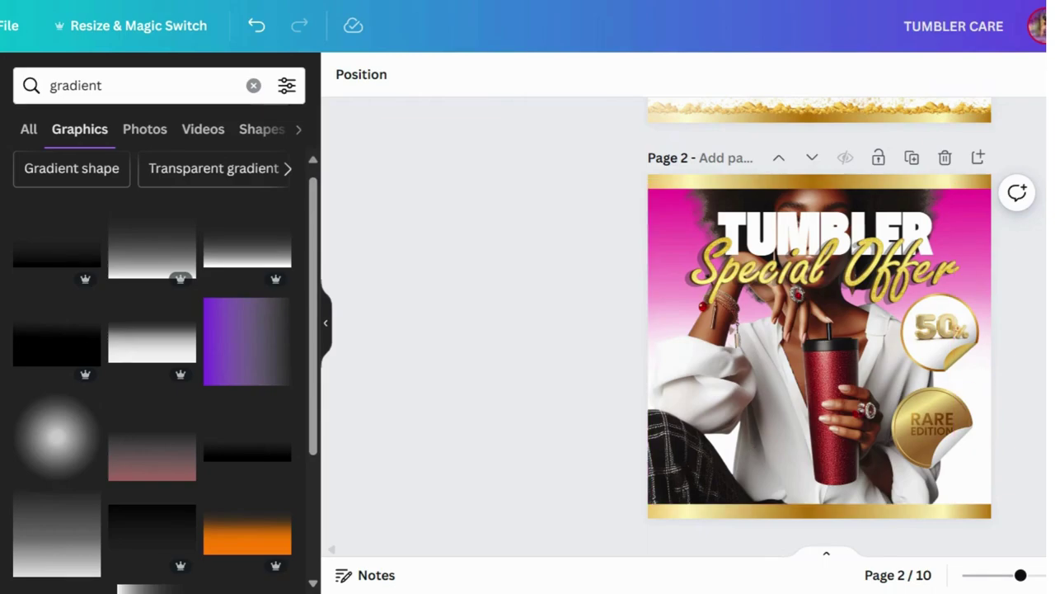
{"action": "scroll", "coordinate": [820, 330], "scroll_direction": "down", "scroll_amount": 3}
{"action": "scroll", "coordinate": [819, 330], "scroll_direction": "up", "scroll_amount": 1}
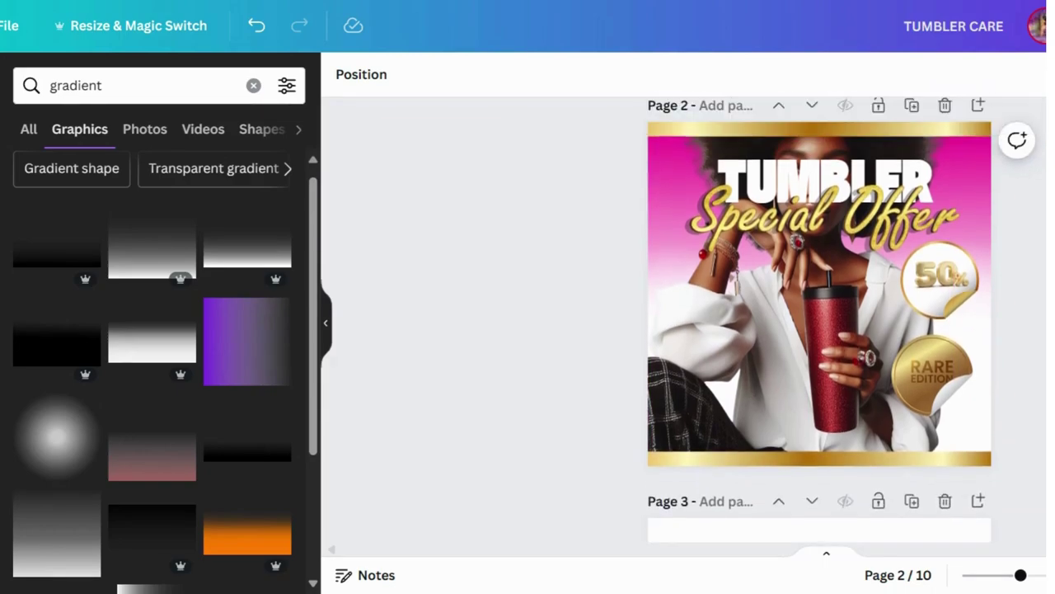
{"action": "scroll", "coordinate": [820, 330], "scroll_direction": "up", "scroll_amount": 1}
{"action": "scroll", "coordinate": [819, 330], "scroll_direction": "up", "scroll_amount": 1}
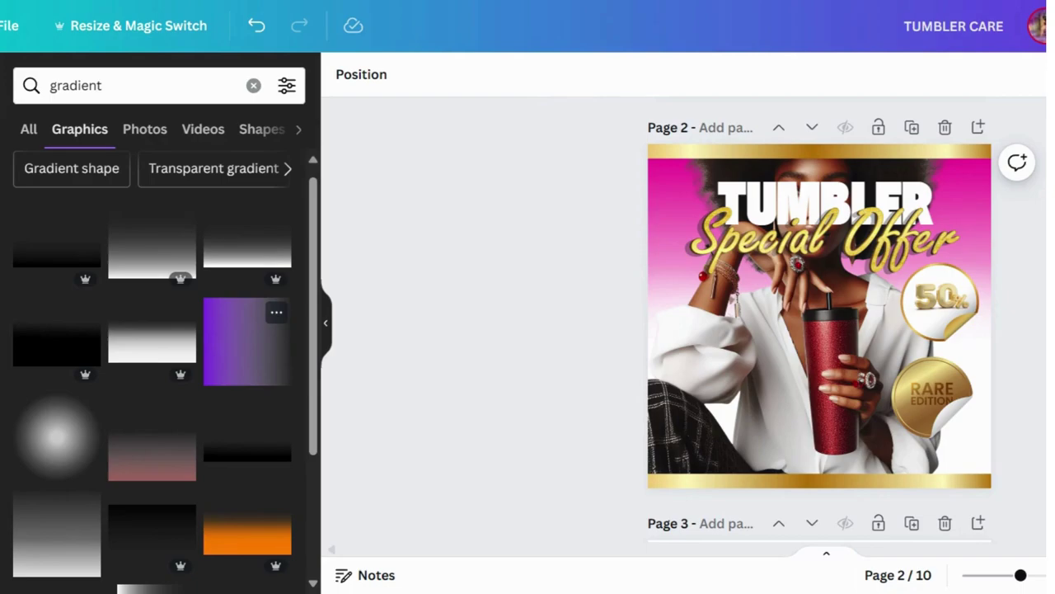
{"action": "scroll", "coordinate": [819, 322], "scroll_direction": "down", "scroll_amount": 5}
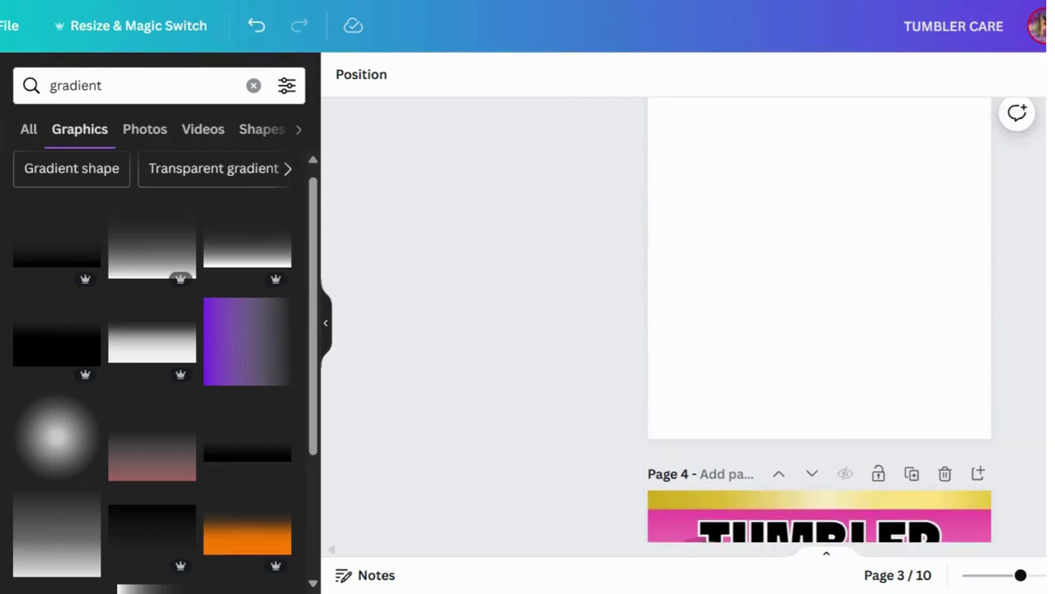
- Add the purple "Gradient that fades to transparency" graphic to page 3 and rotate it 90° clockwise so the solid colour is on top
{"action": "left_click", "coordinate": [225, 347]}
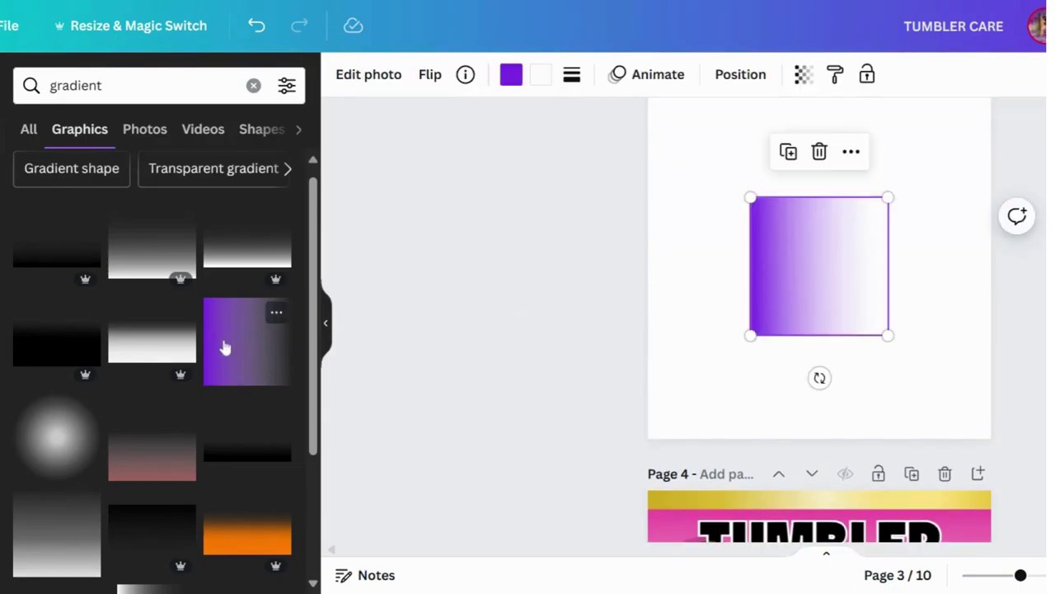
{"action": "left_click", "coordinate": [277, 313]}
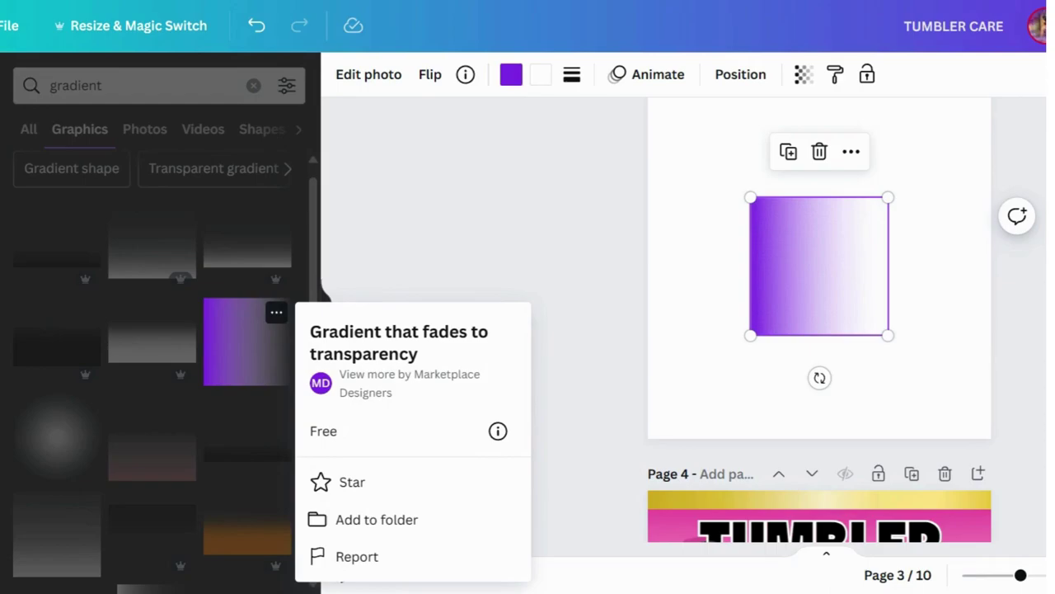
{"action": "left_click_drag", "start_coordinate": [820, 378], "coordinate": [671, 266]}
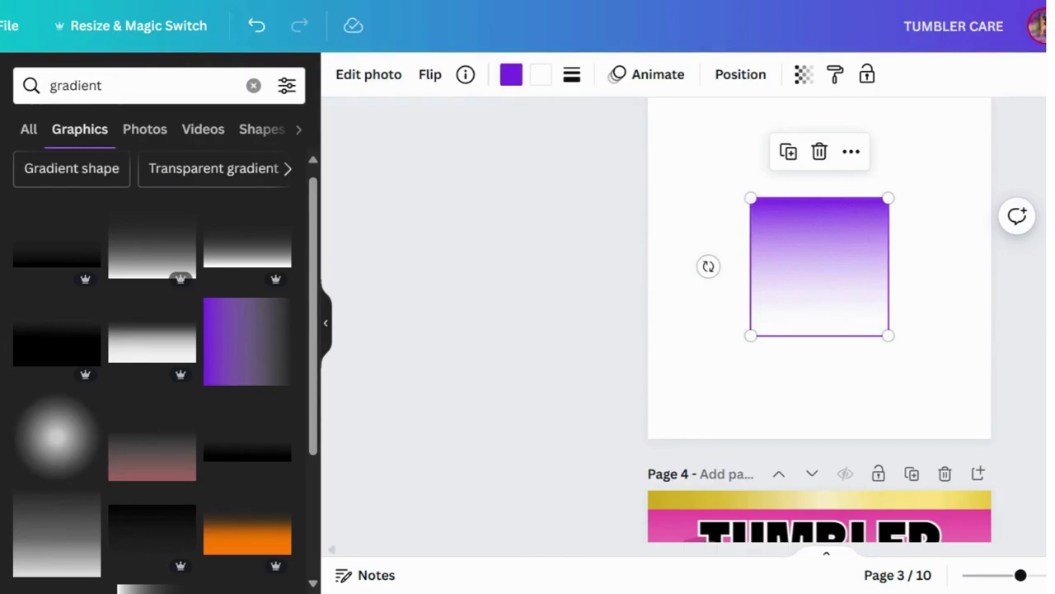
- Enlarge the gradient to cover all of page 3 and recolour it bright pink from the document colors
{"action": "scroll", "coordinate": [825, 322], "scroll_direction": "up", "scroll_amount": 1}
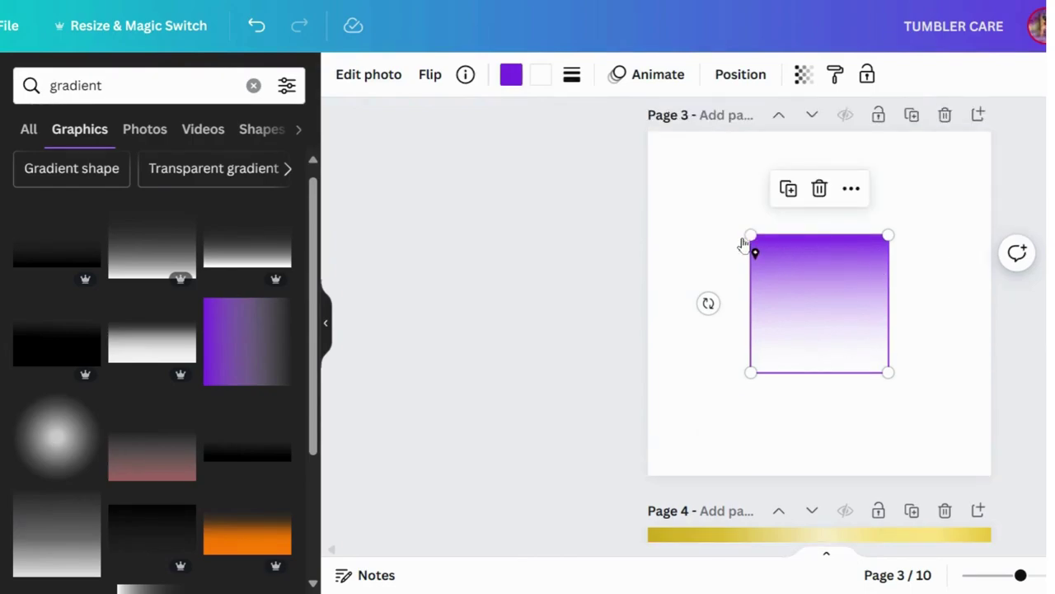
{"action": "left_click_drag", "start_coordinate": [751, 237], "coordinate": [638, 121]}
{"action": "left_click_drag", "start_coordinate": [889, 372], "coordinate": [984, 486]}
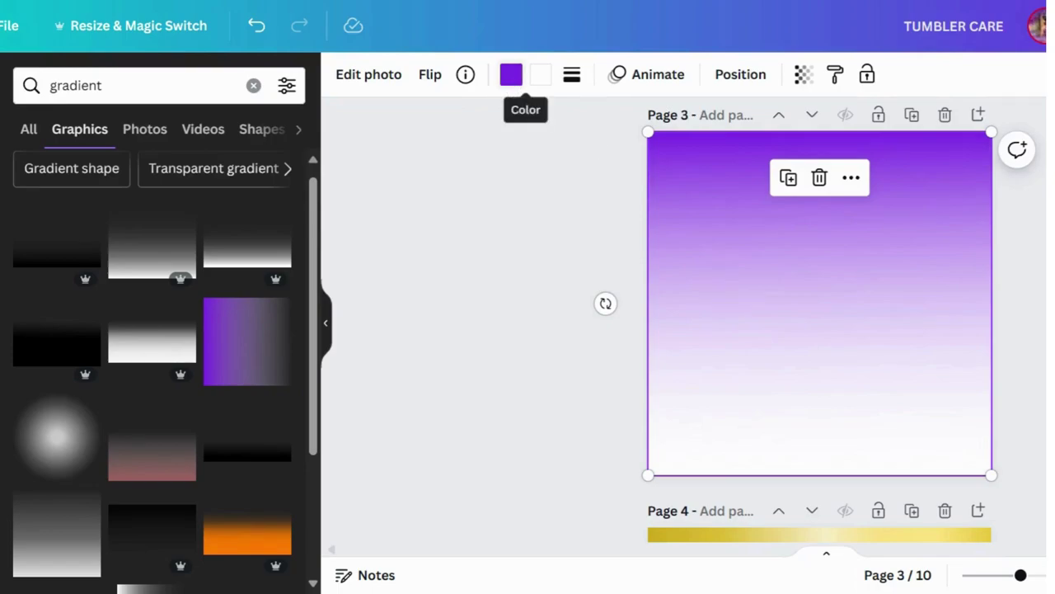
{"action": "left_click", "coordinate": [511, 74]}
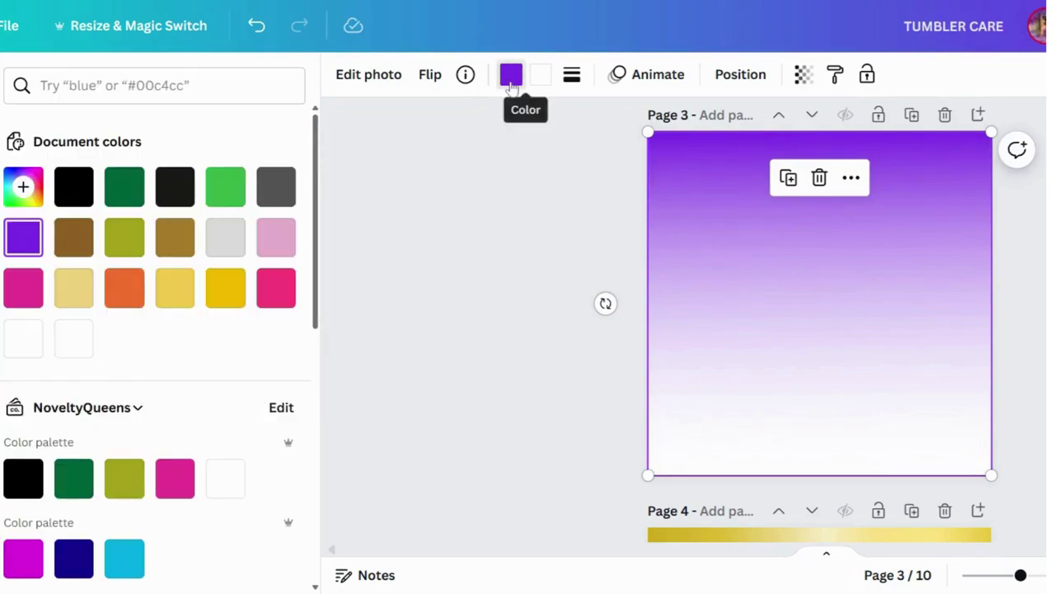
{"action": "left_click", "coordinate": [288, 289]}
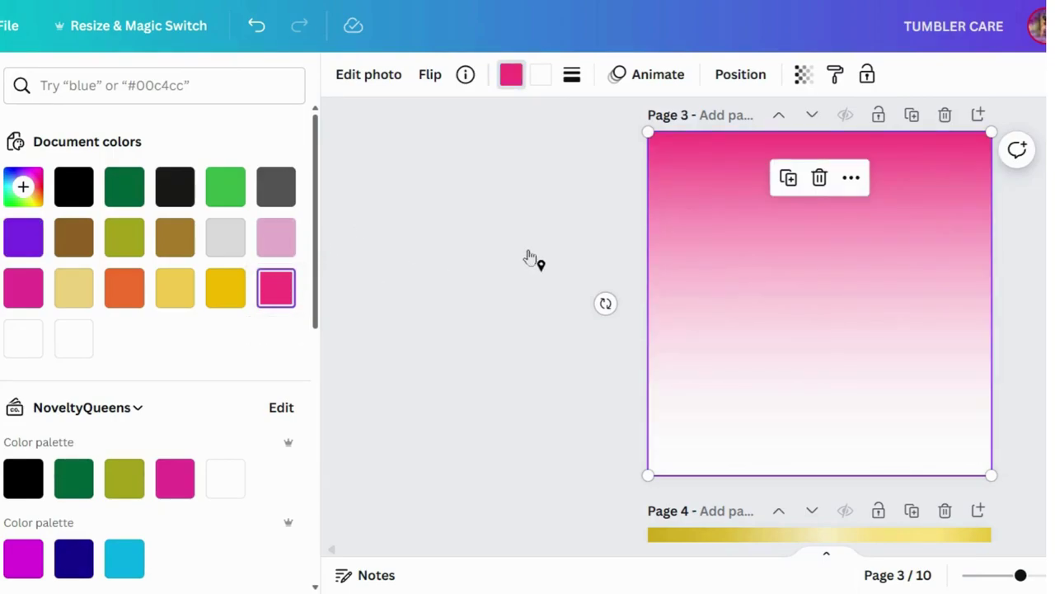
{"action": "key", "text": "Escape"}
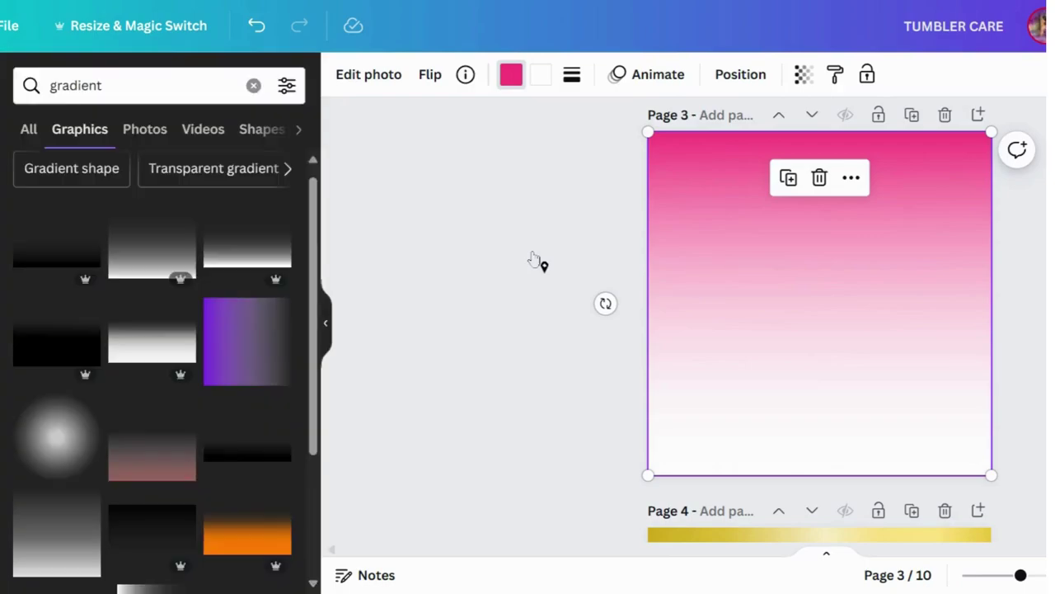
- Add the shiny gold gradient bar from the recently used elements to page 3
{"action": "left_click", "coordinate": [254, 86]}
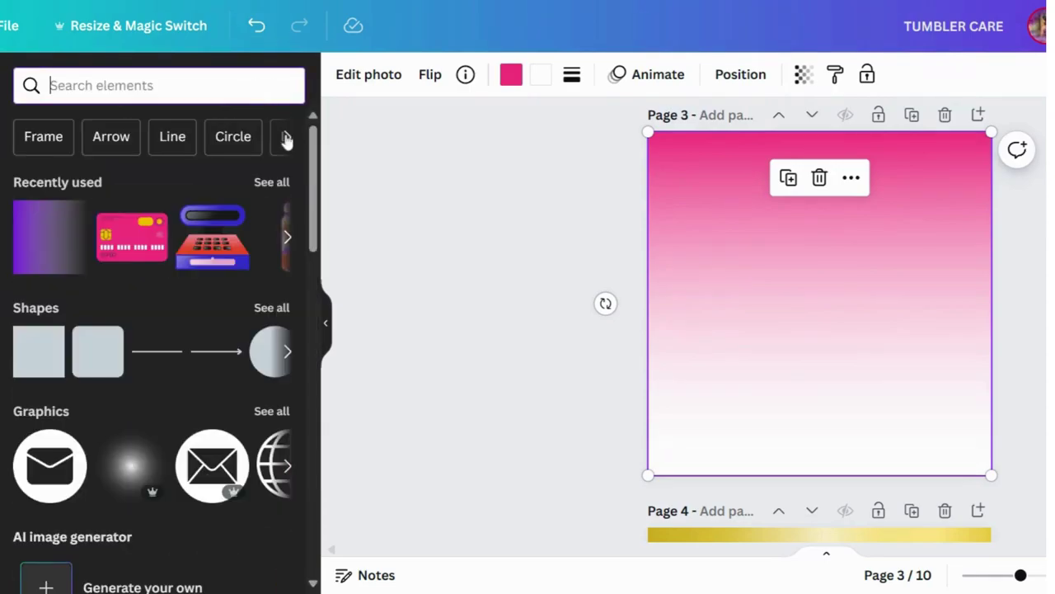
{"action": "left_click", "coordinate": [272, 183]}
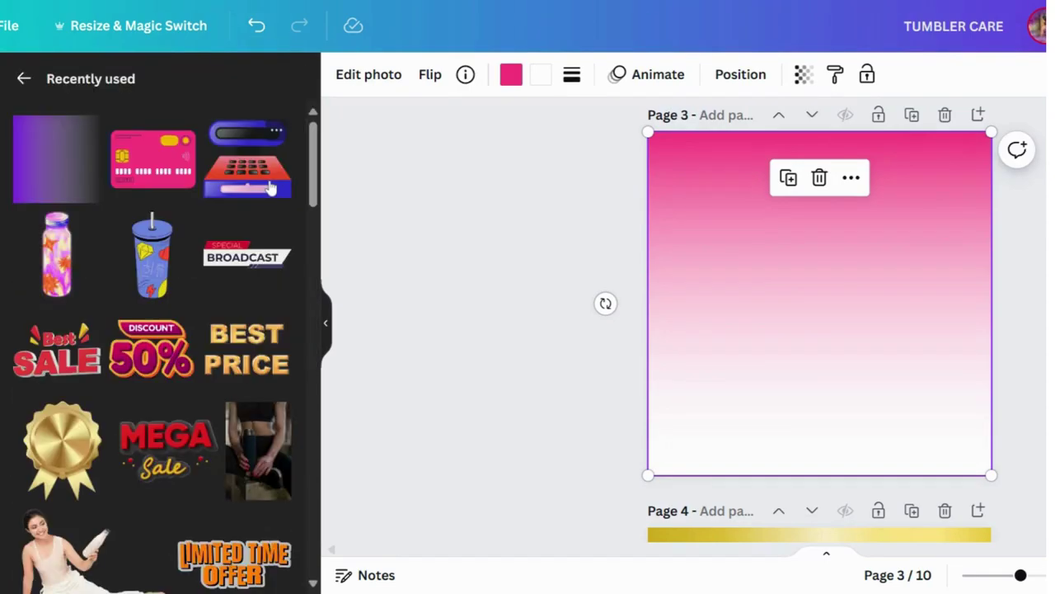
{"action": "left_click_drag", "start_coordinate": [317, 177], "coordinate": [318, 307]}
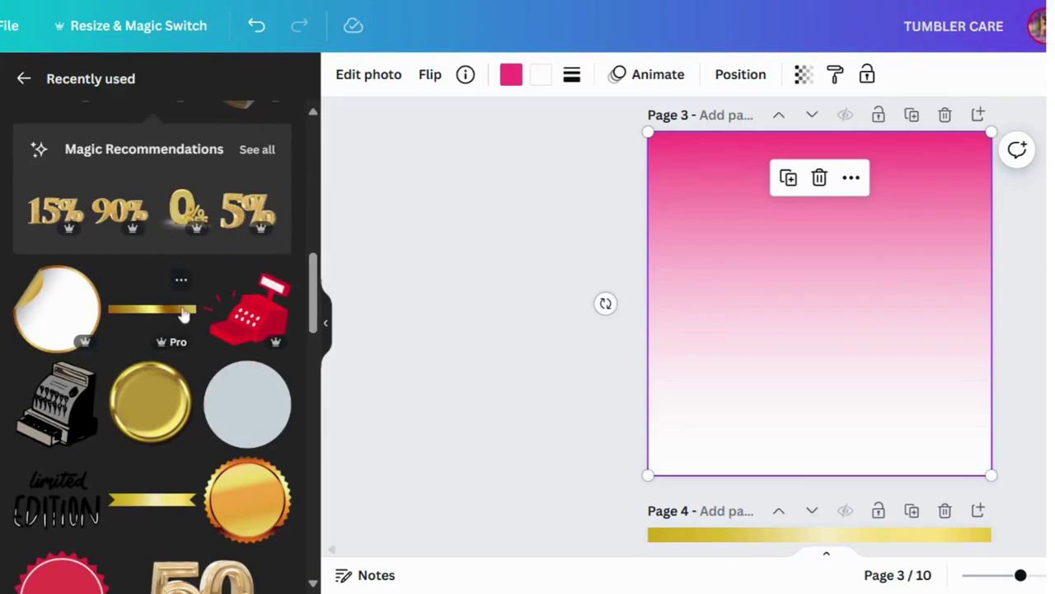
{"action": "left_click", "coordinate": [183, 311]}
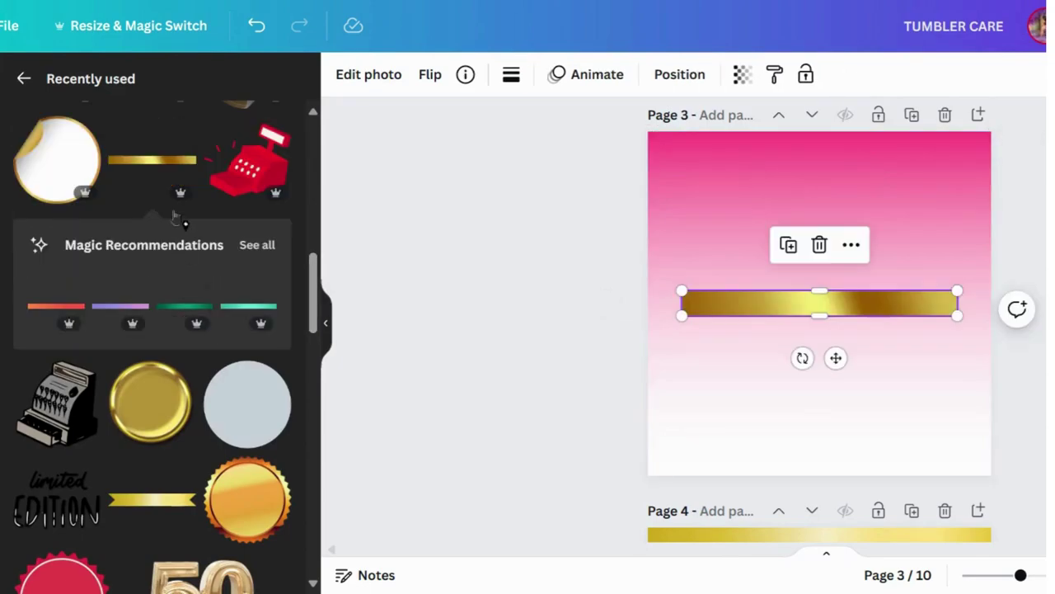
- Search the elements for "gold bar"
{"action": "left_click", "coordinate": [25, 80]}
{"action": "left_click", "coordinate": [29, 83]}
{"action": "type", "text": "gold"}
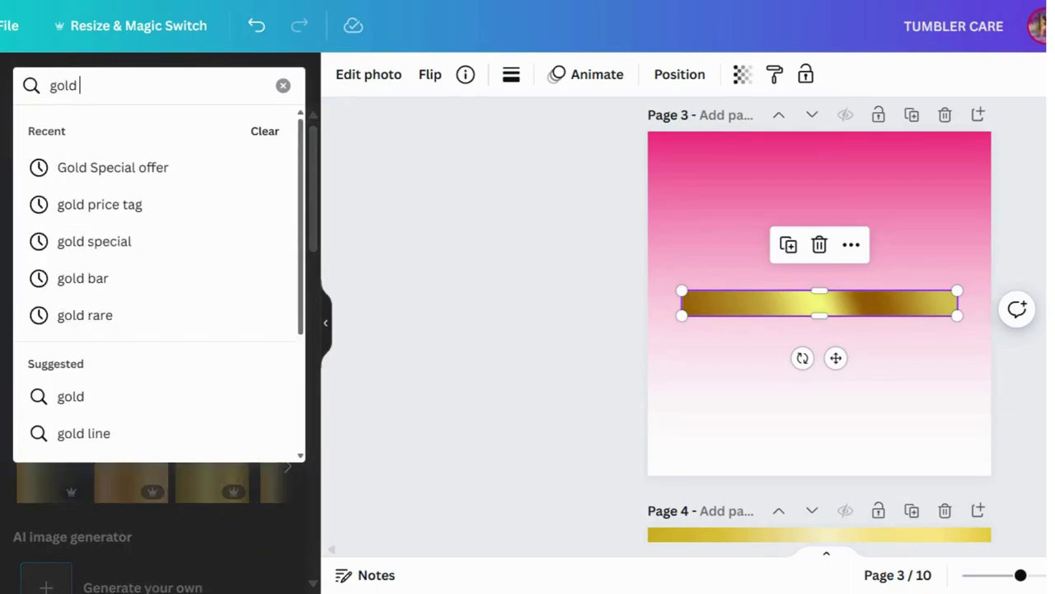
{"action": "left_click", "coordinate": [116, 287]}
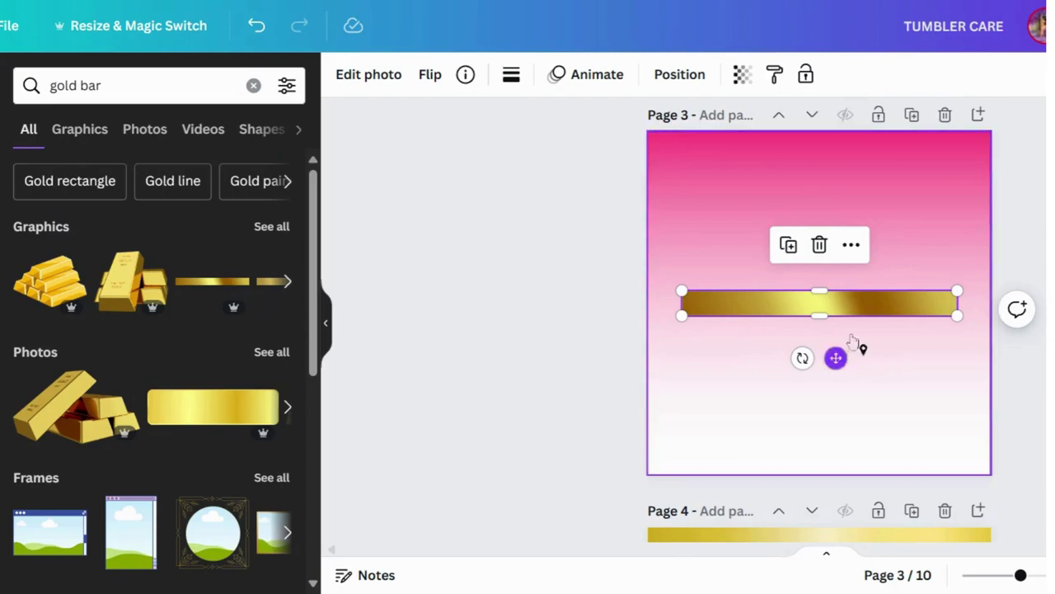
- Stretch the gold bar across the full width of page 3, make it thinner and align it with the page's top edge
{"action": "left_click_drag", "start_coordinate": [973, 306], "coordinate": [1022, 313]}
{"action": "left_click_drag", "start_coordinate": [865, 364], "coordinate": [820, 200]}
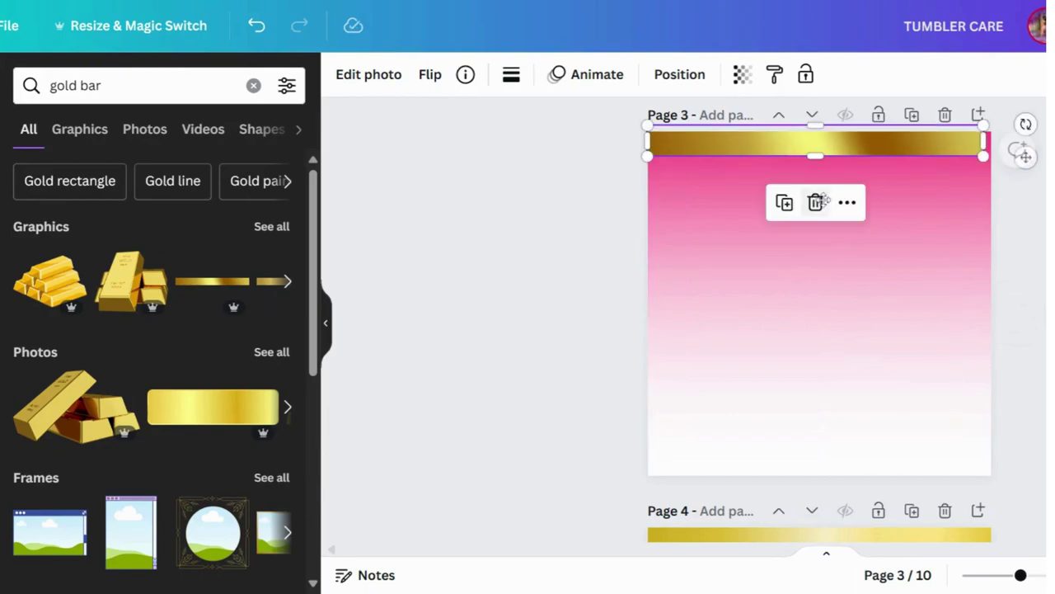
{"action": "left_click_drag", "start_coordinate": [987, 159], "coordinate": [1001, 157]}
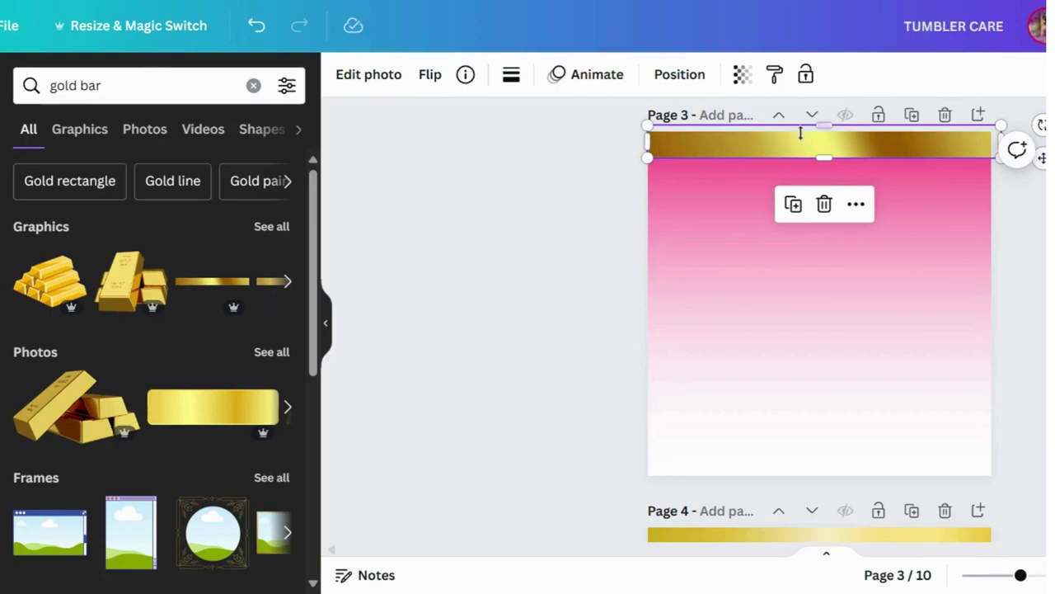
{"action": "left_click_drag", "start_coordinate": [824, 124], "coordinate": [821, 145]}
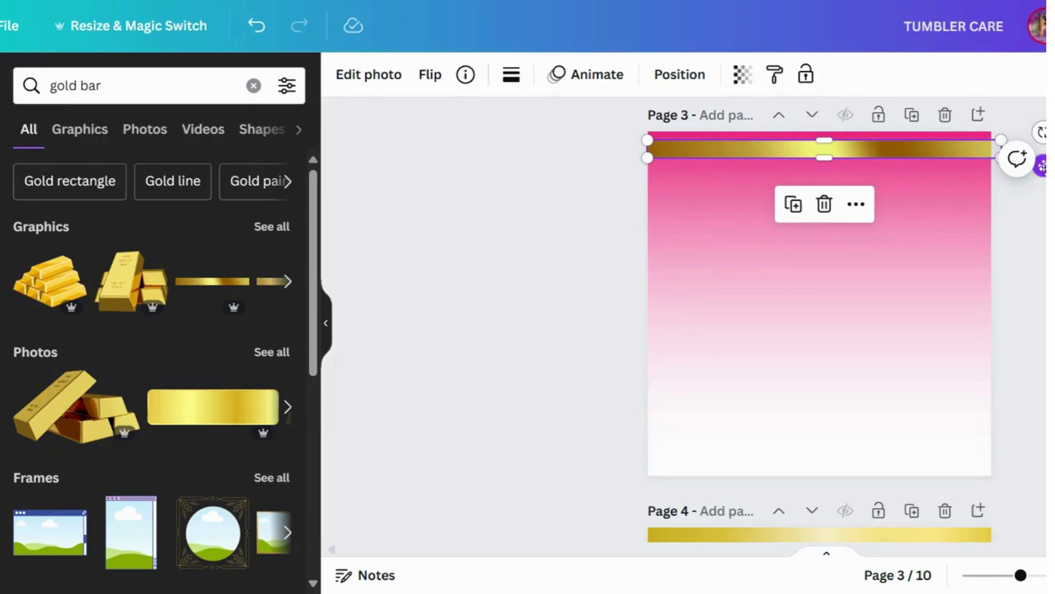
{"action": "left_click_drag", "start_coordinate": [1042, 165], "coordinate": [1042, 156]}
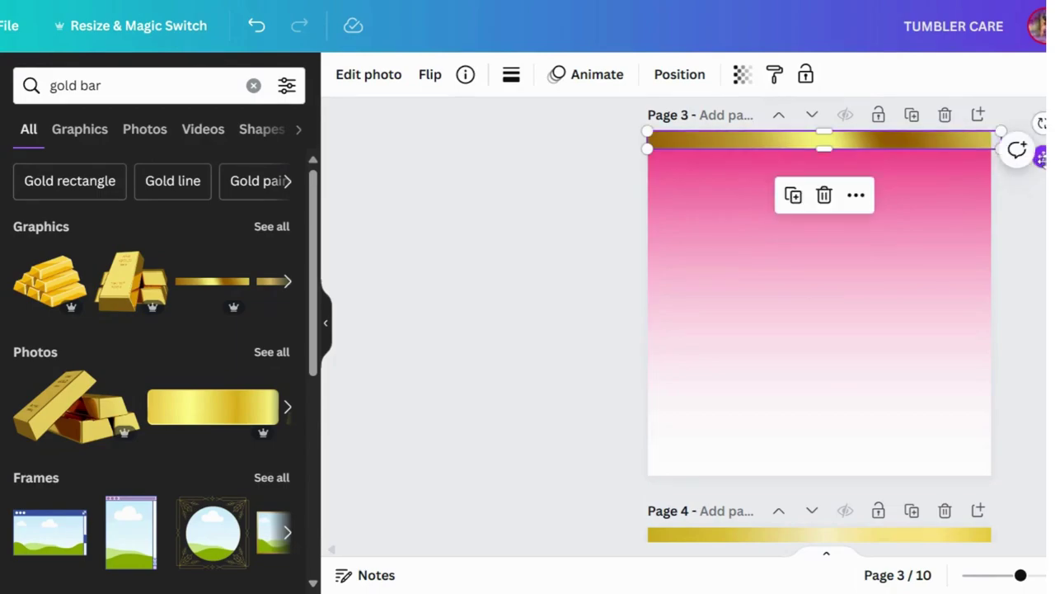
- Duplicate the gold bar and place the copy along the bottom edge of page 3
{"action": "left_click", "coordinate": [792, 197]}
{"action": "left_click_drag", "start_coordinate": [828, 144], "coordinate": [828, 467]}
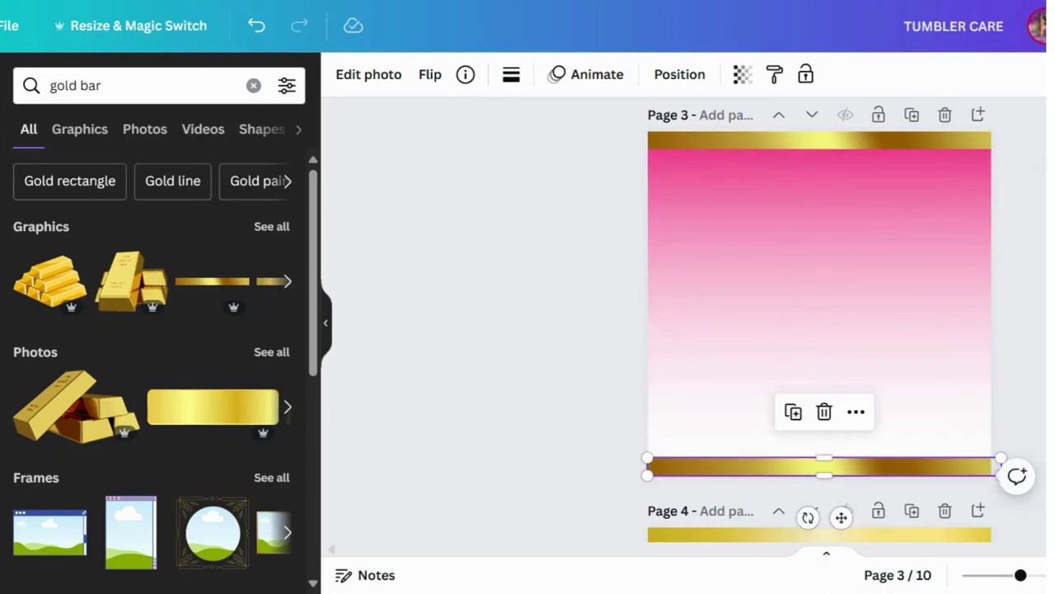
{"action": "key", "text": "Escape"}
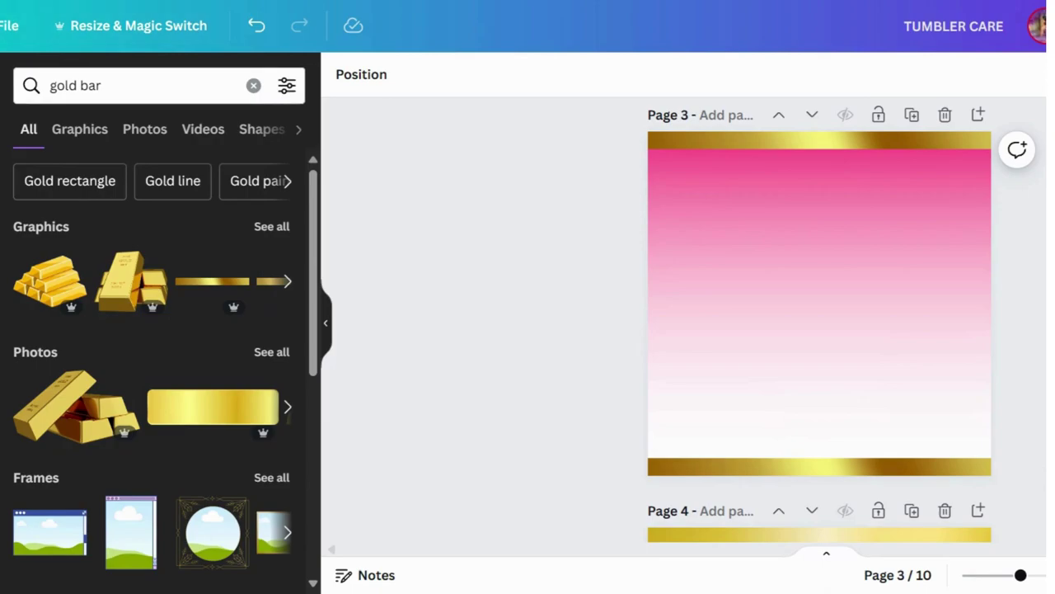
- Search the elements for "white bar"
{"action": "left_click", "coordinate": [64, 85]}
{"action": "left_click_drag", "start_coordinate": [64, 85], "coordinate": [5, 96]}
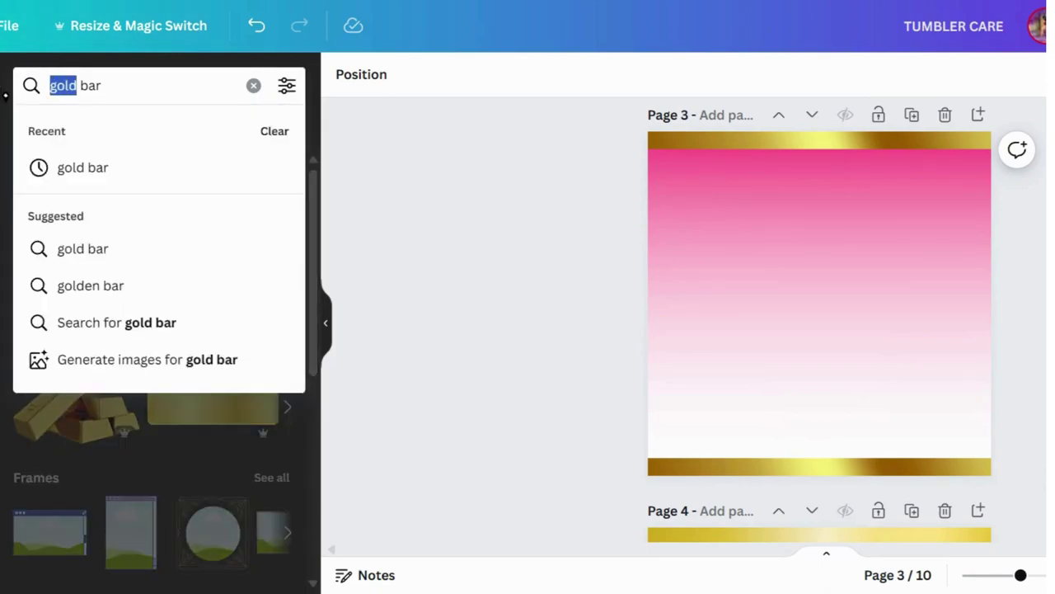
{"action": "type", "text": "wh"}
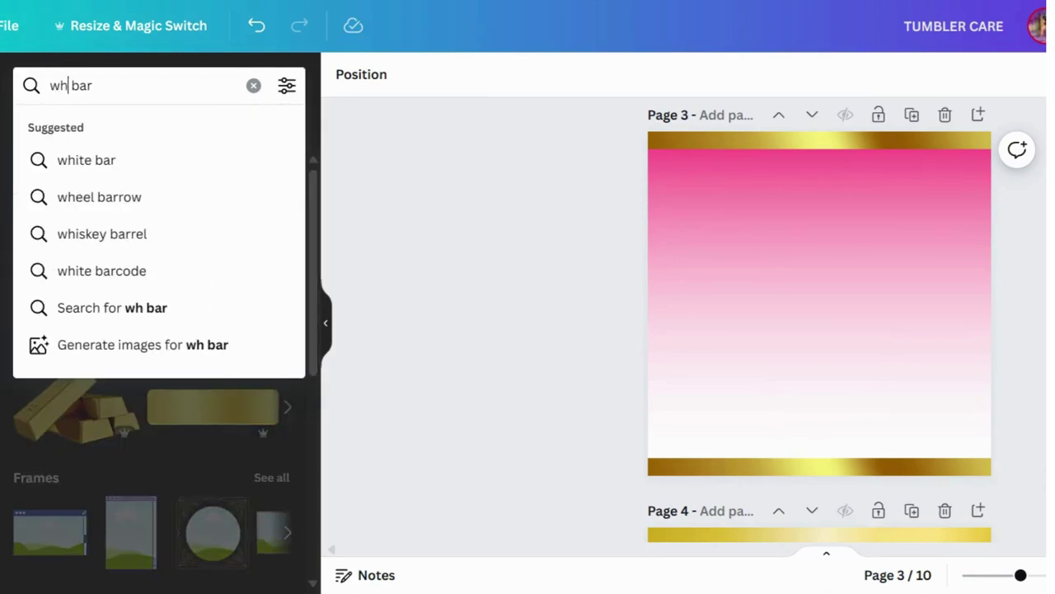
{"action": "type", "text": "ite"}
{"action": "key", "text": "Return"}
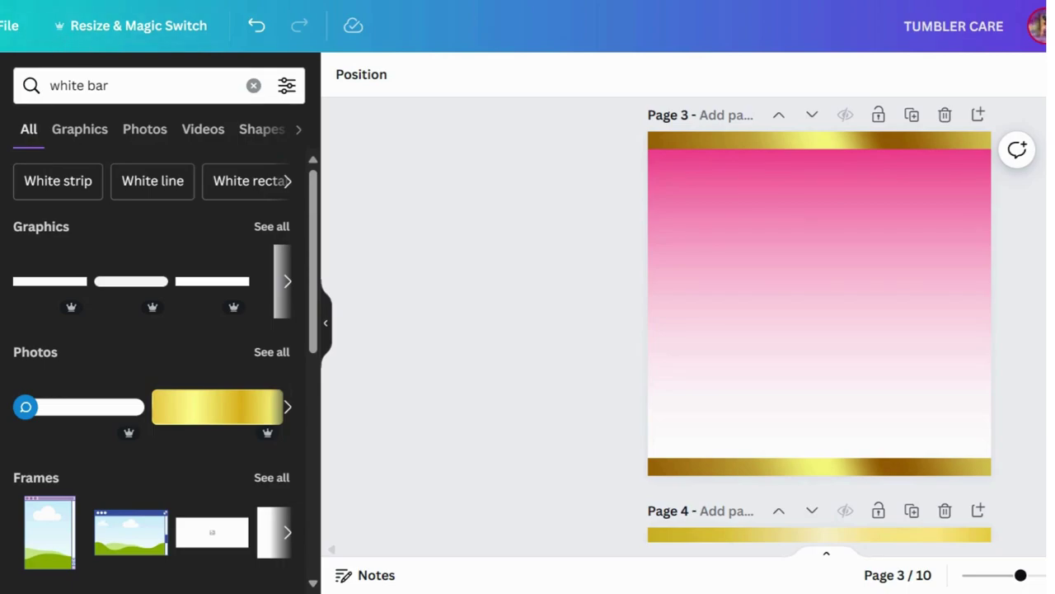
- Look through the recently used elements and compare them with the finished Tumbler Special Offer design on page 2
{"action": "left_click", "coordinate": [254, 85]}
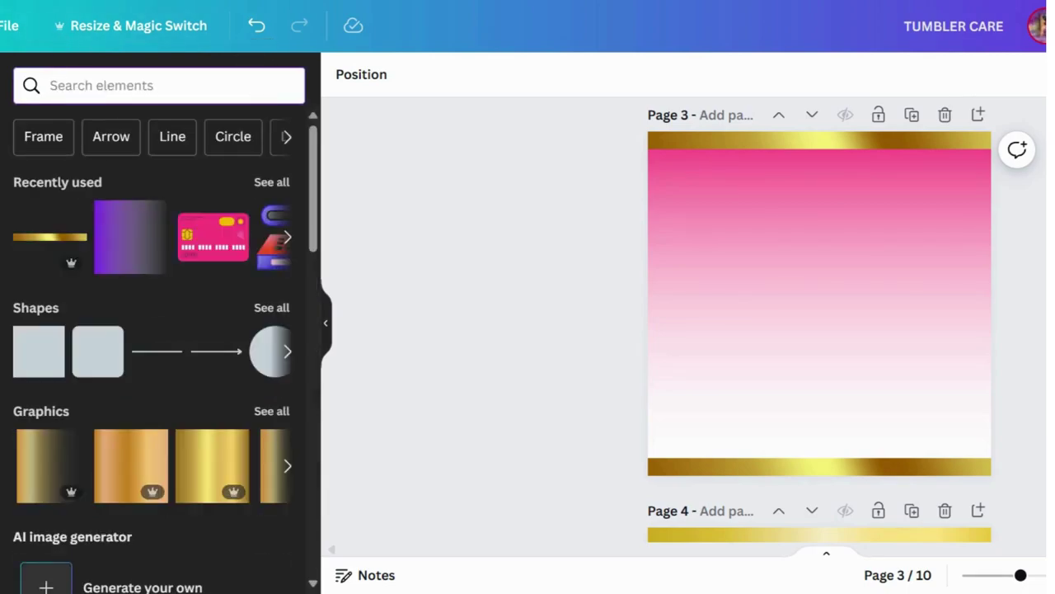
{"action": "left_click", "coordinate": [272, 183]}
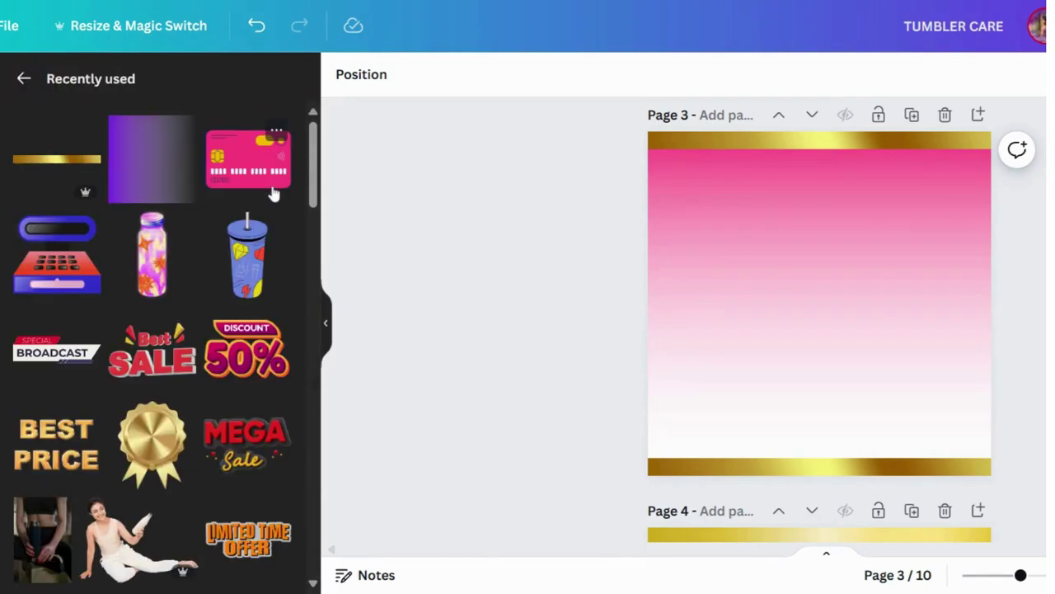
{"action": "left_click_drag", "start_coordinate": [310, 192], "coordinate": [313, 254]}
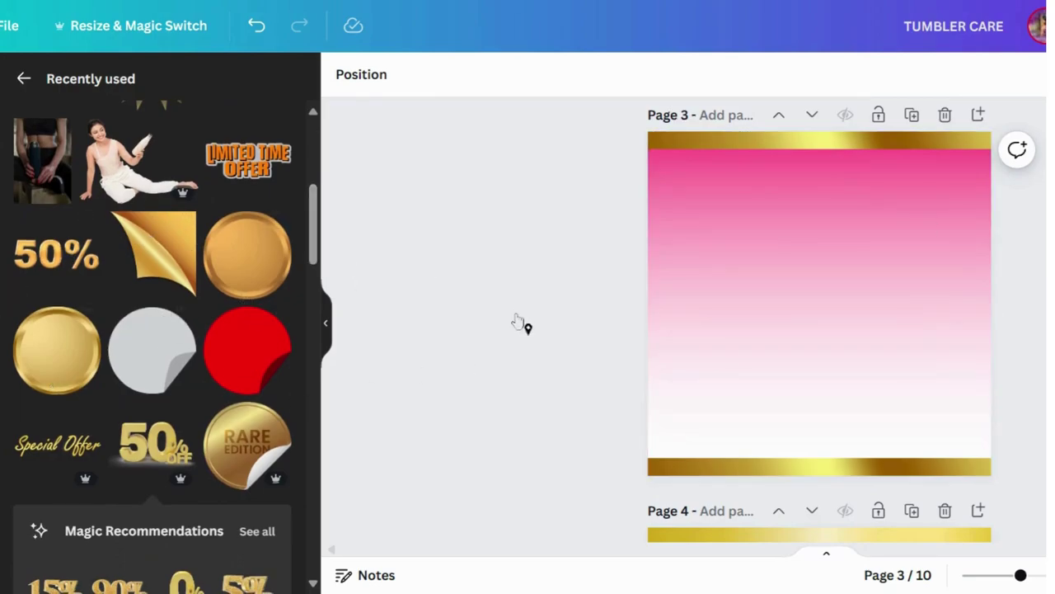
{"action": "scroll", "coordinate": [819, 321], "scroll_direction": "up", "scroll_amount": 4}
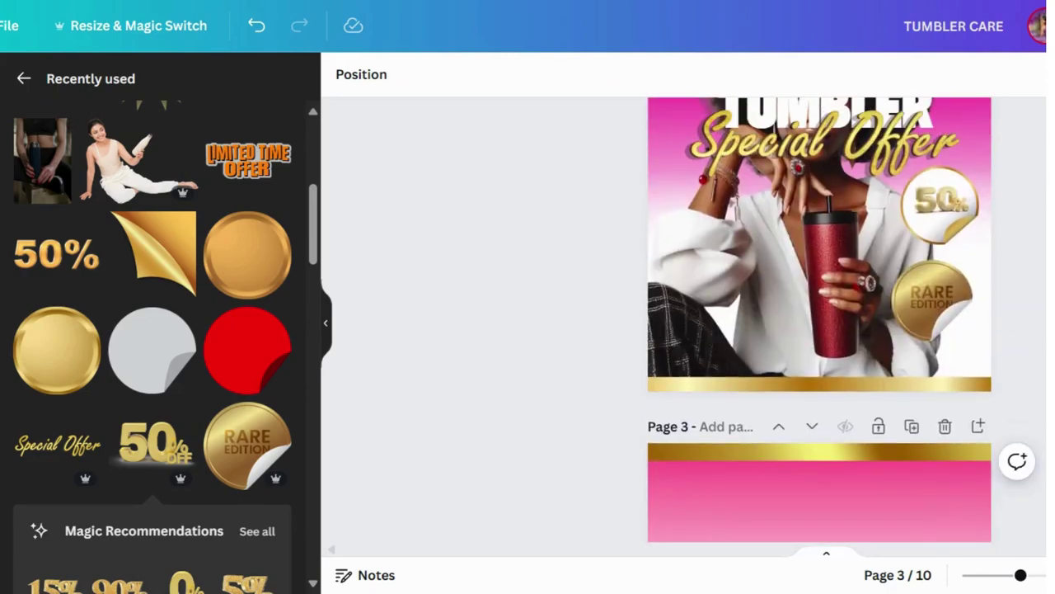
{"action": "scroll", "coordinate": [819, 322], "scroll_direction": "down", "scroll_amount": 1}
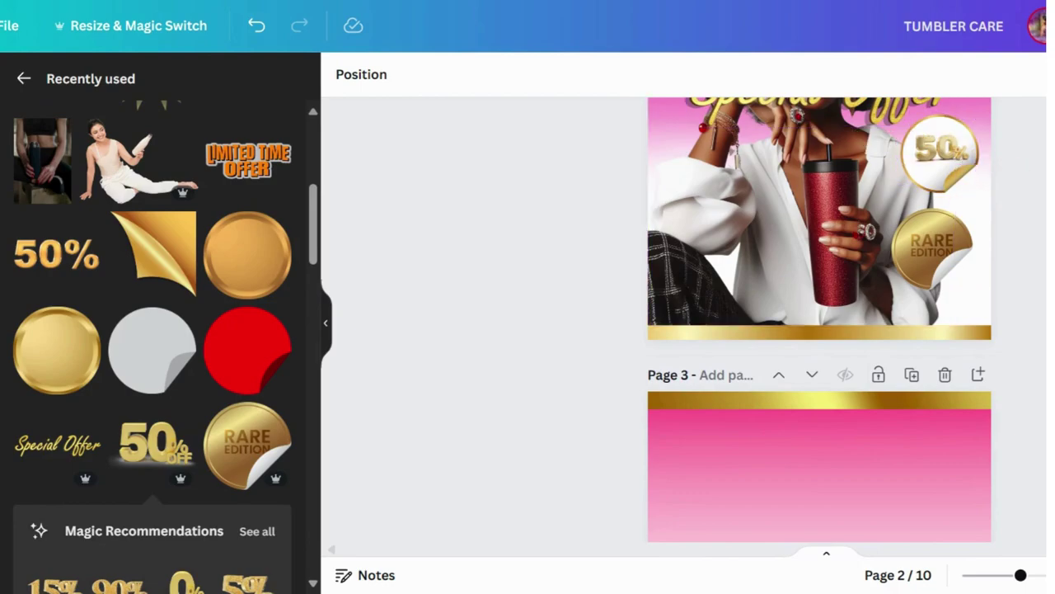
{"action": "scroll", "coordinate": [819, 322], "scroll_direction": "down", "scroll_amount": 4}
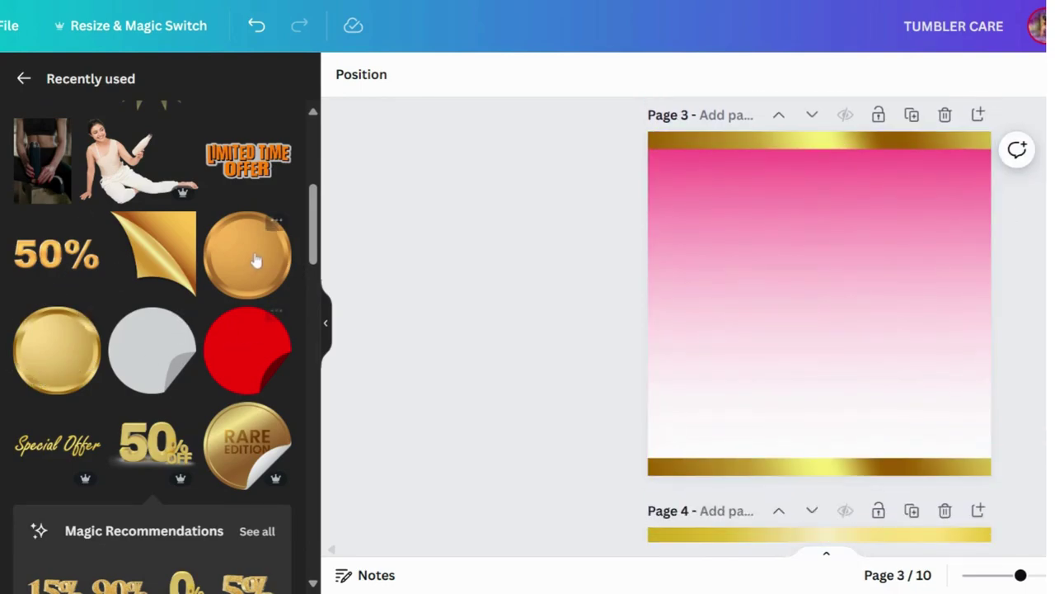
{"action": "left_click", "coordinate": [24, 81]}
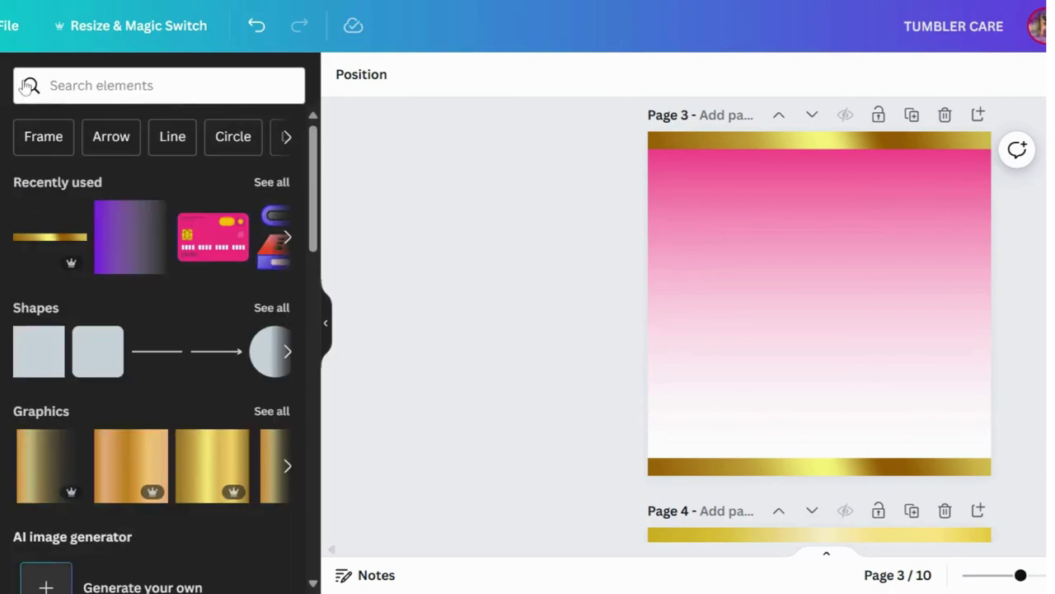
- Search the graphics for "gold special" and add the round white sticker with the gold peeled corner to page 3
{"action": "left_click", "coordinate": [50, 85]}
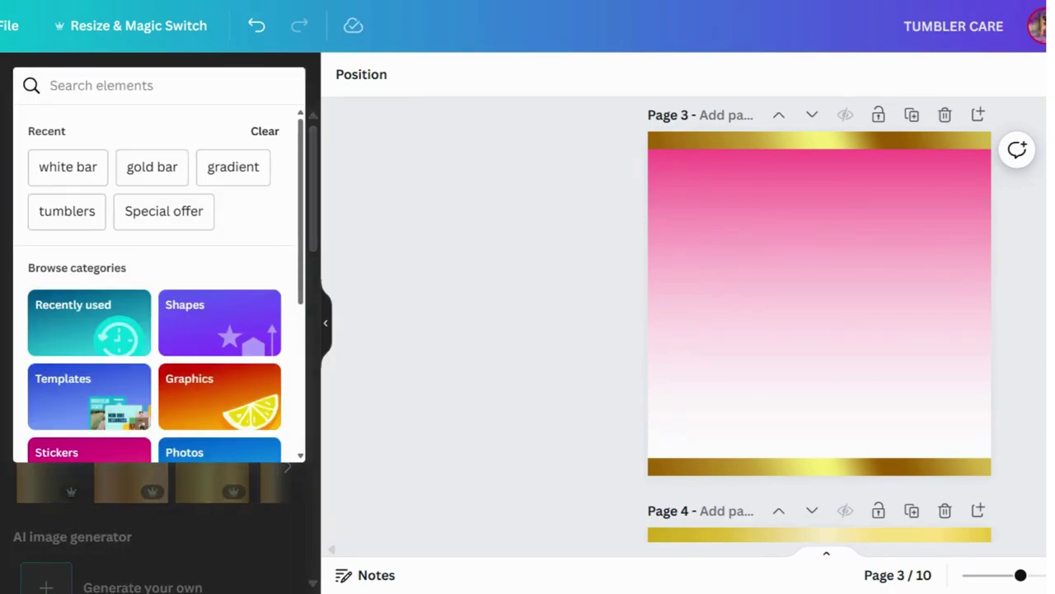
{"action": "type", "text": "gold s"}
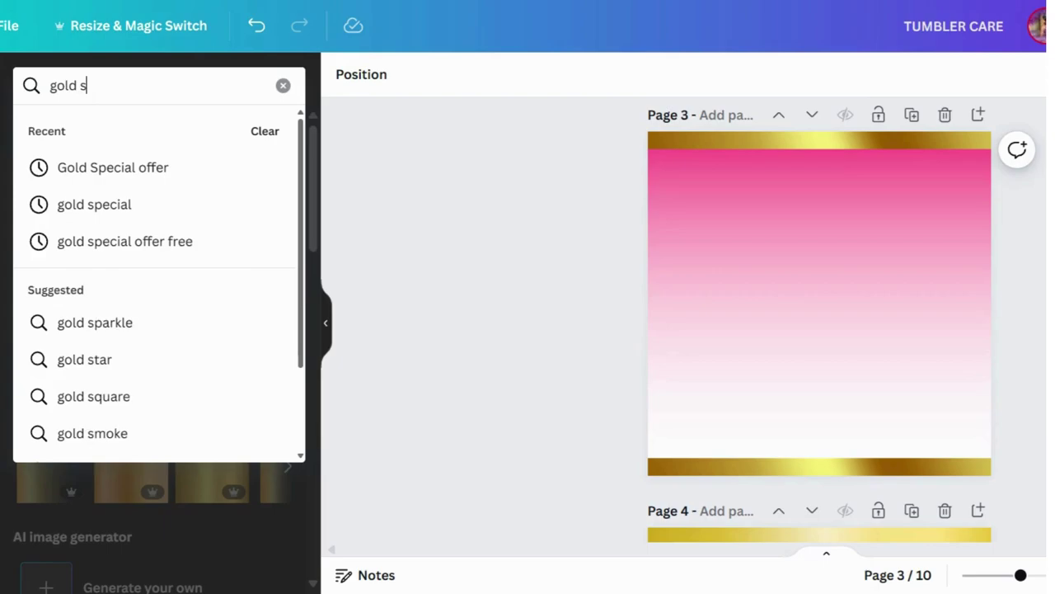
{"action": "left_click", "coordinate": [139, 219]}
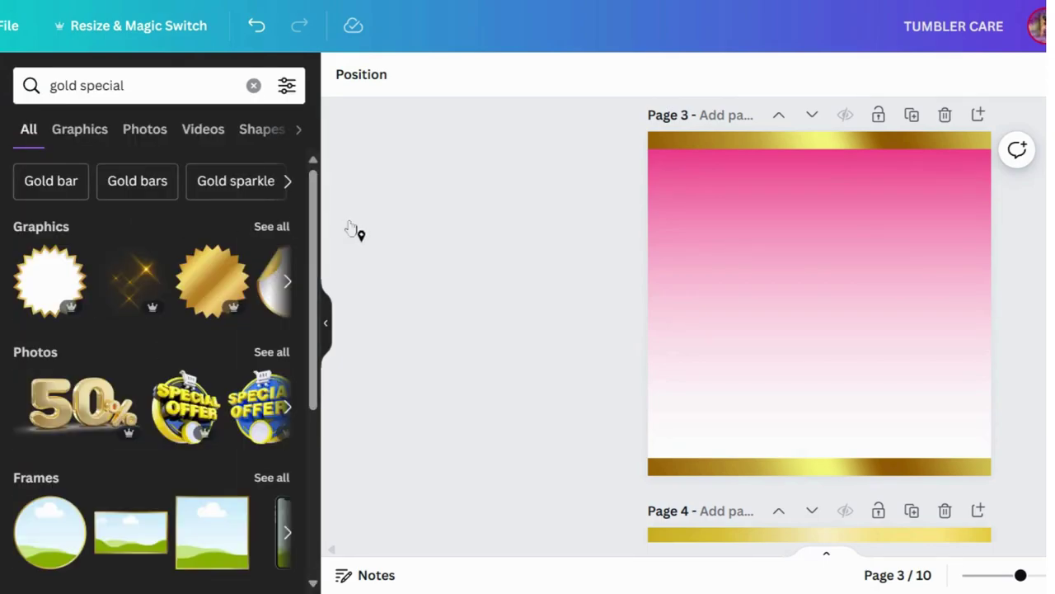
{"action": "left_click", "coordinate": [271, 226]}
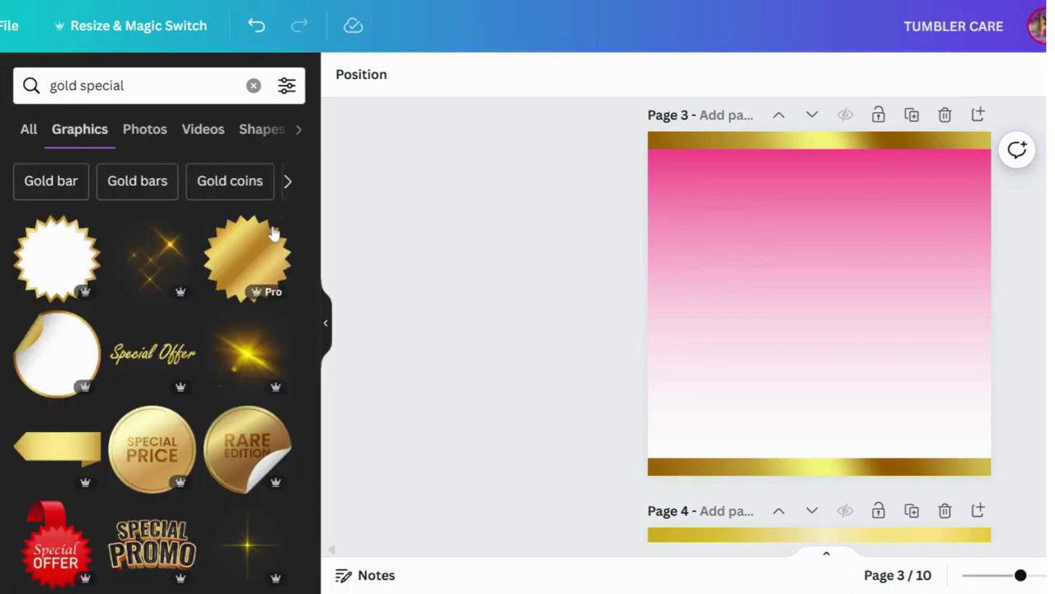
{"action": "left_click", "coordinate": [69, 330]}
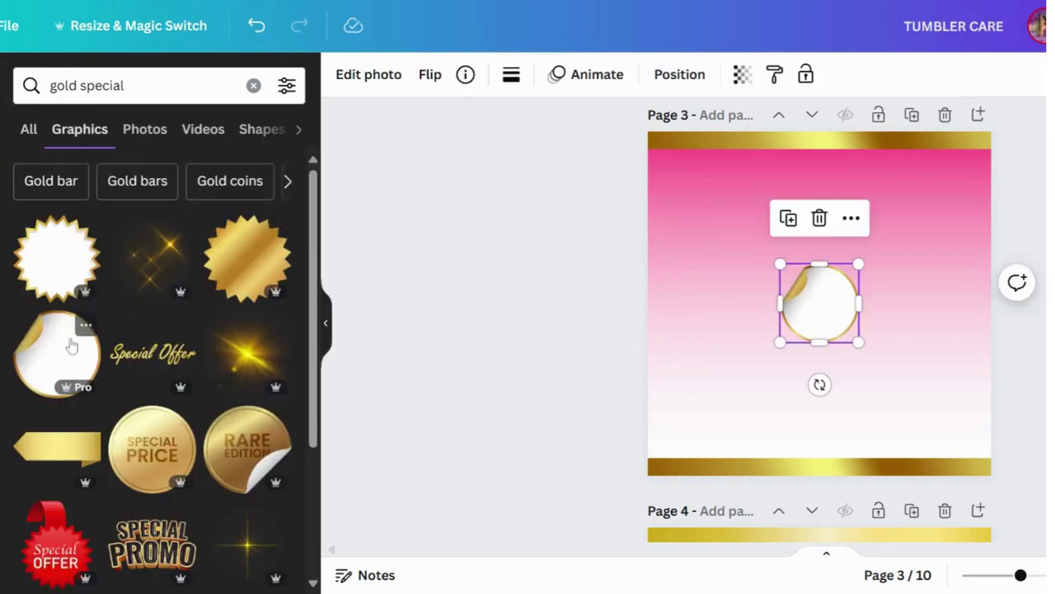
- Add the gold "Rare Edition" sticker and place it near the lower right of page 3
{"action": "left_click_drag", "start_coordinate": [330, 358], "coordinate": [332, 419]}
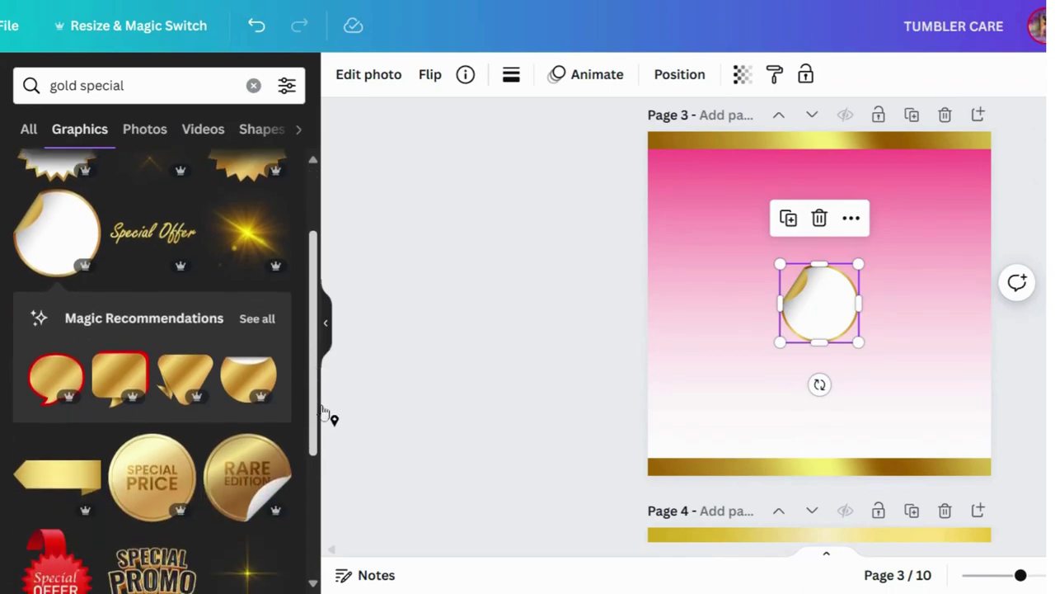
{"action": "left_click", "coordinate": [249, 477]}
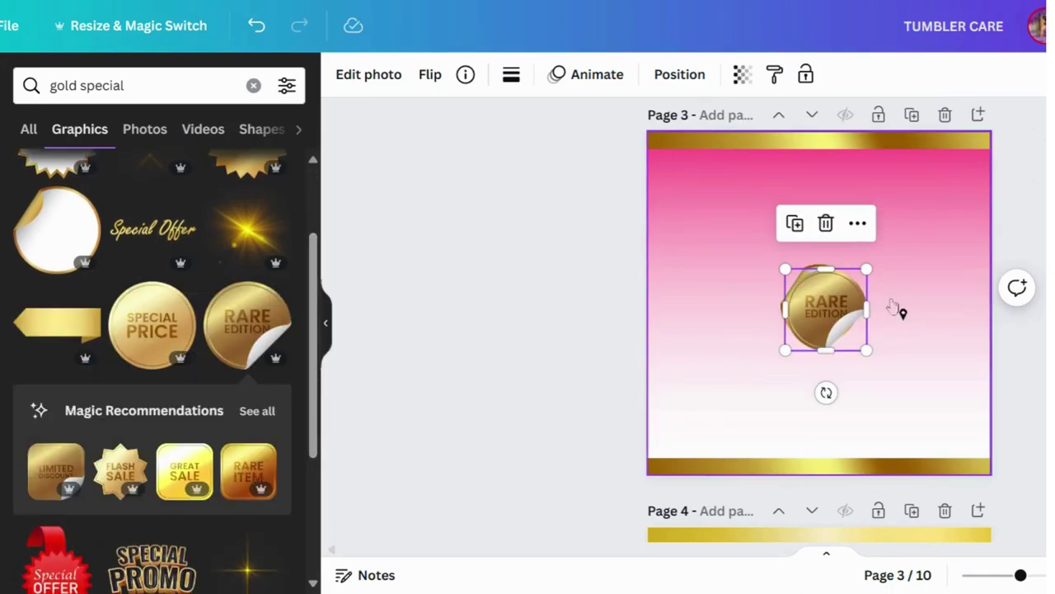
{"action": "left_click_drag", "start_coordinate": [823, 320], "coordinate": [911, 372]}
- Place the white sticker just above the "Rare Edition" sticker and rotate it so its gold peel faces the lower right
{"action": "left_click", "coordinate": [831, 308]}
{"action": "left_click_drag", "start_coordinate": [831, 309], "coordinate": [937, 266]}
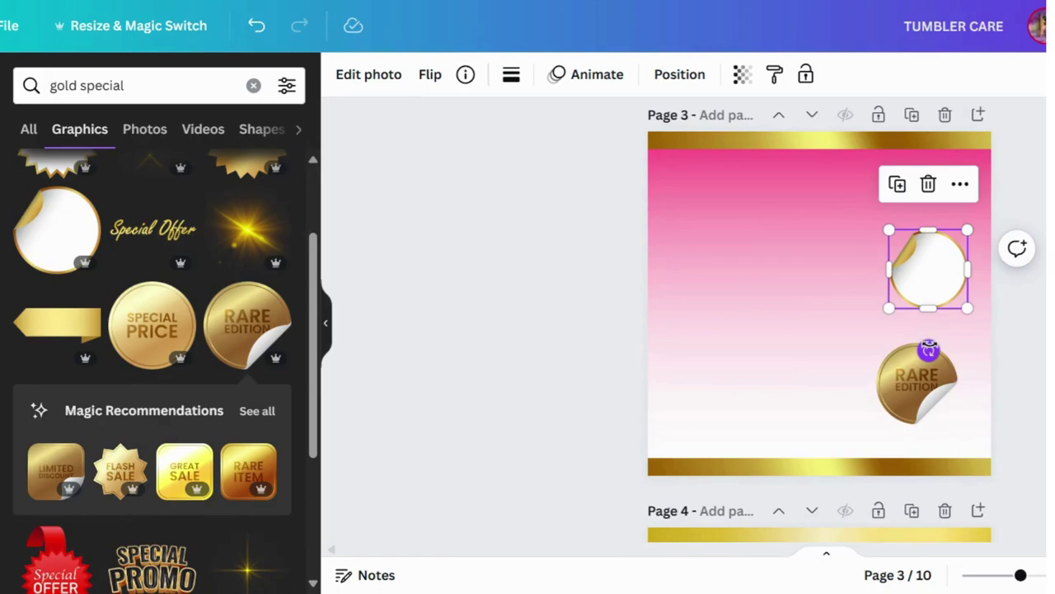
{"action": "left_click_drag", "start_coordinate": [928, 351], "coordinate": [966, 170]}
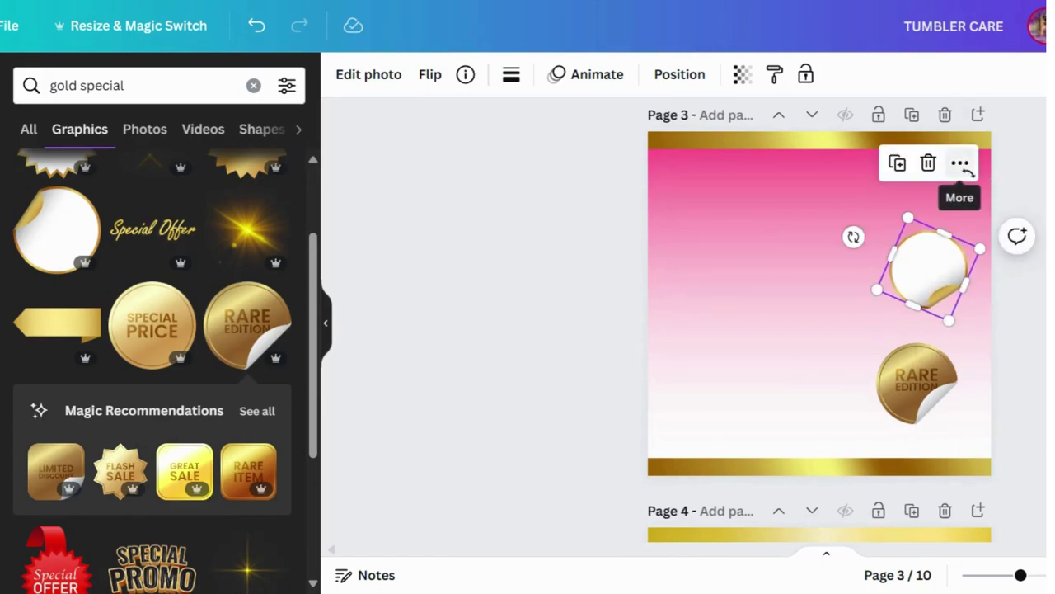
{"action": "mouse_move", "coordinate": [929, 291]}
{"action": "left_mouse_down"}
{"action": "mouse_move", "coordinate": [920, 297]}
{"action": "mouse_move", "coordinate": [930, 303]}
{"action": "left_mouse_up"}
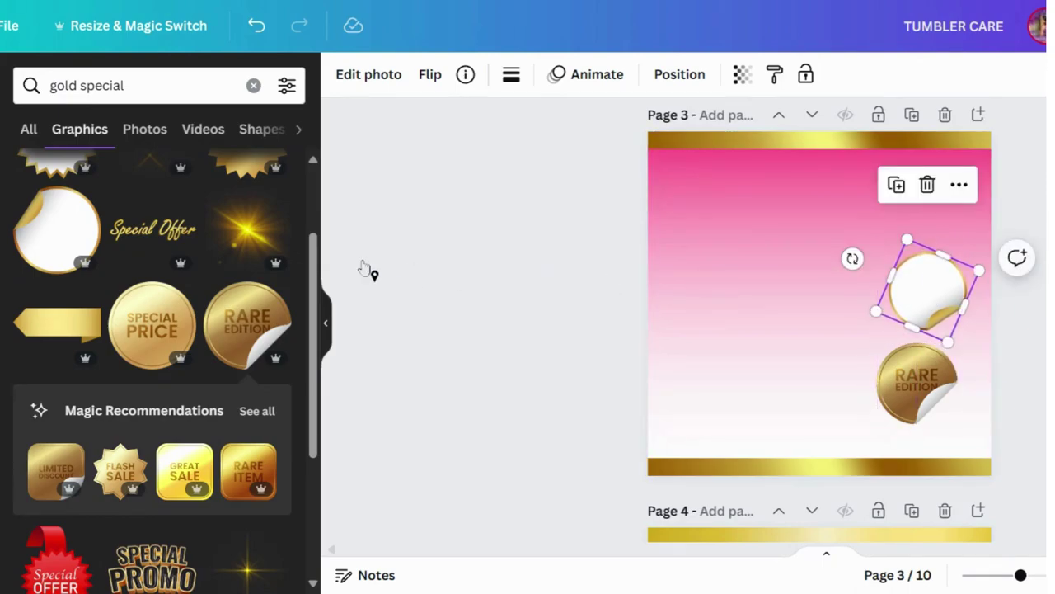
- Search the graphics for "50 percent"
{"action": "scroll", "coordinate": [320, 231], "scroll_direction": "up", "scroll_amount": 3}
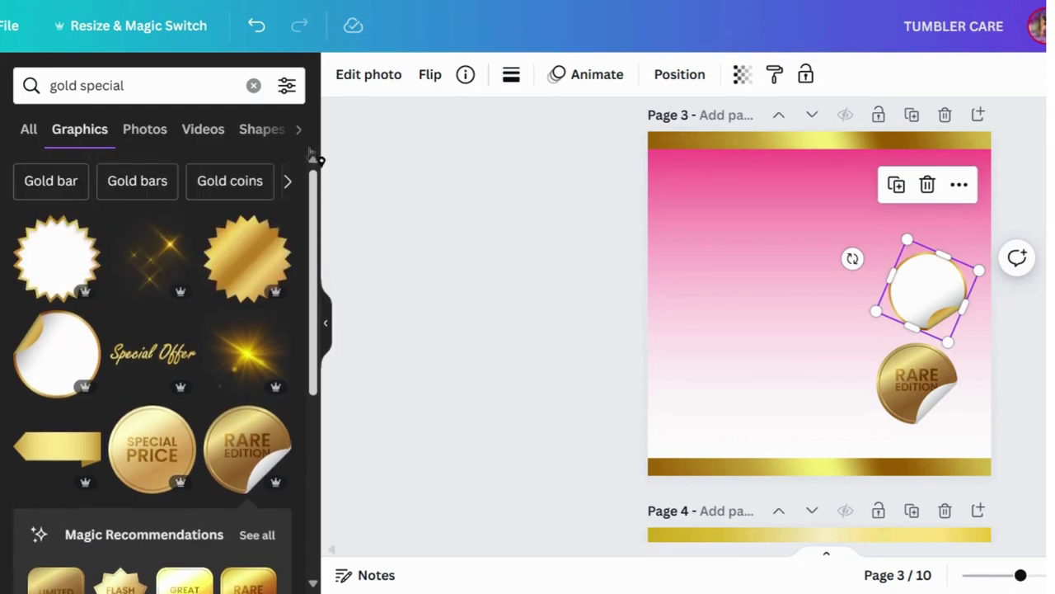
{"action": "left_click_drag", "start_coordinate": [124, 84], "coordinate": [85, 85]}
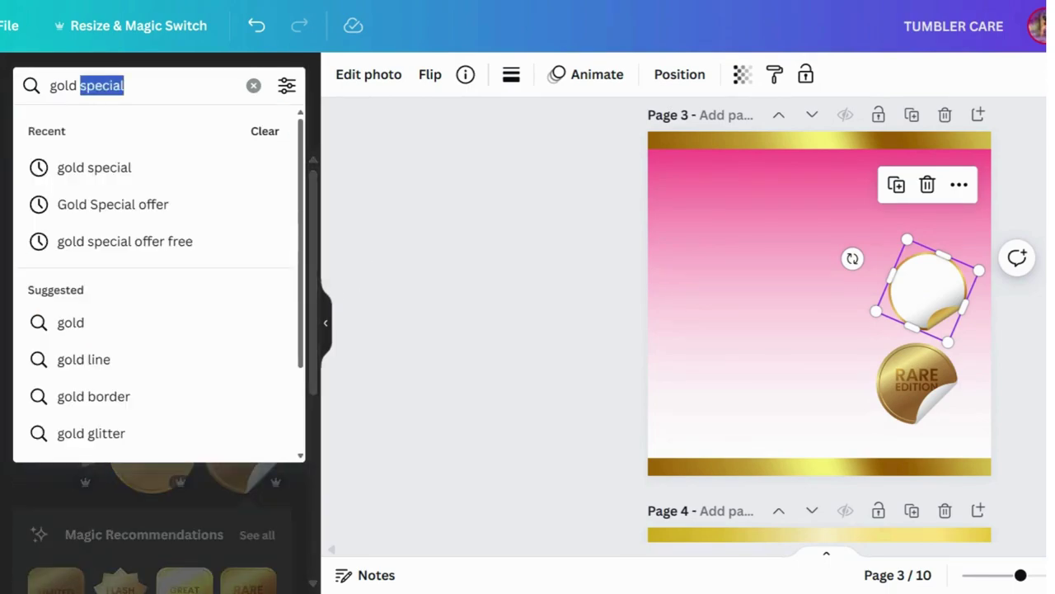
{"action": "type", "text": "50"}
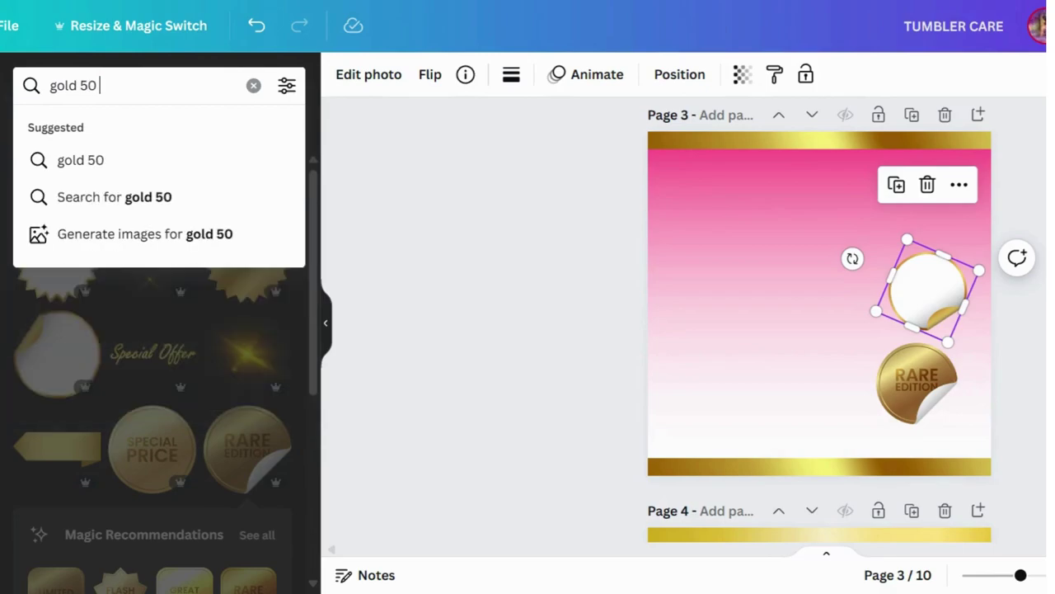
{"action": "type", "text": " per"}
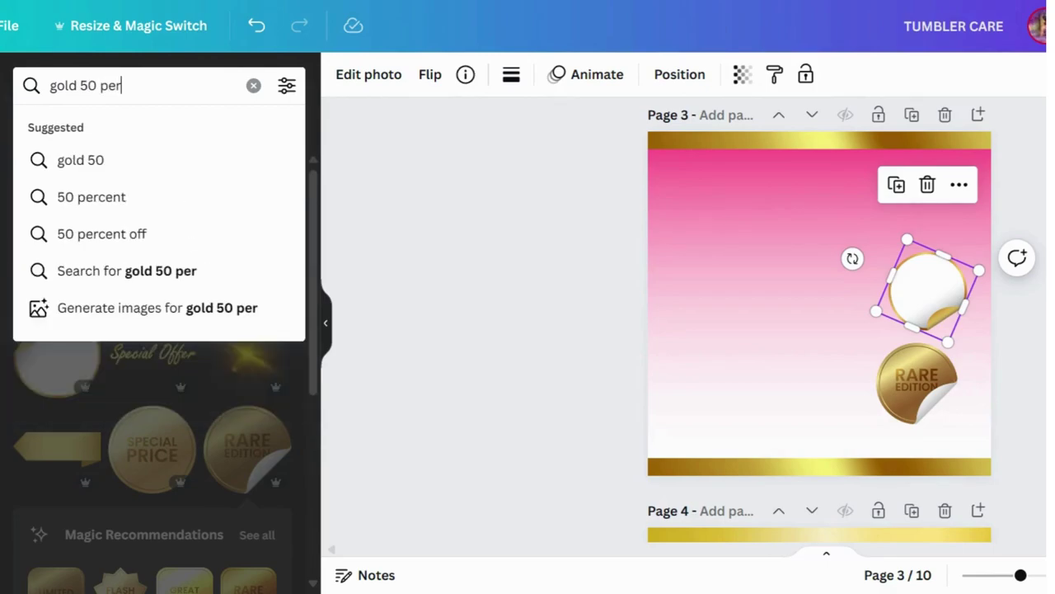
{"action": "left_click", "coordinate": [94, 206]}
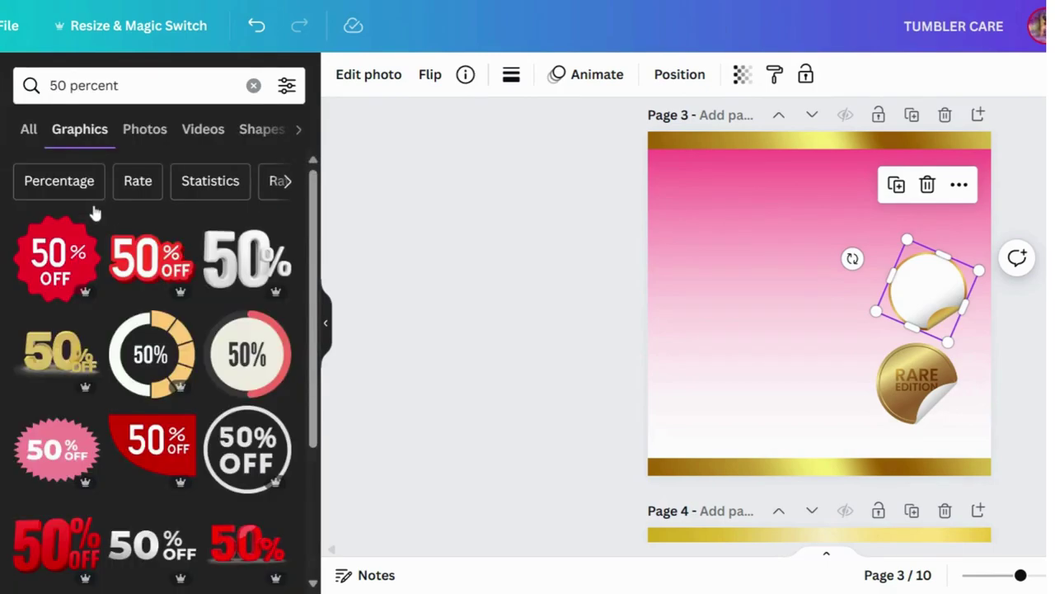
- Add the gold "50% OFF" graphic and shrink it to fit on the white sticker
{"action": "left_click", "coordinate": [58, 353]}
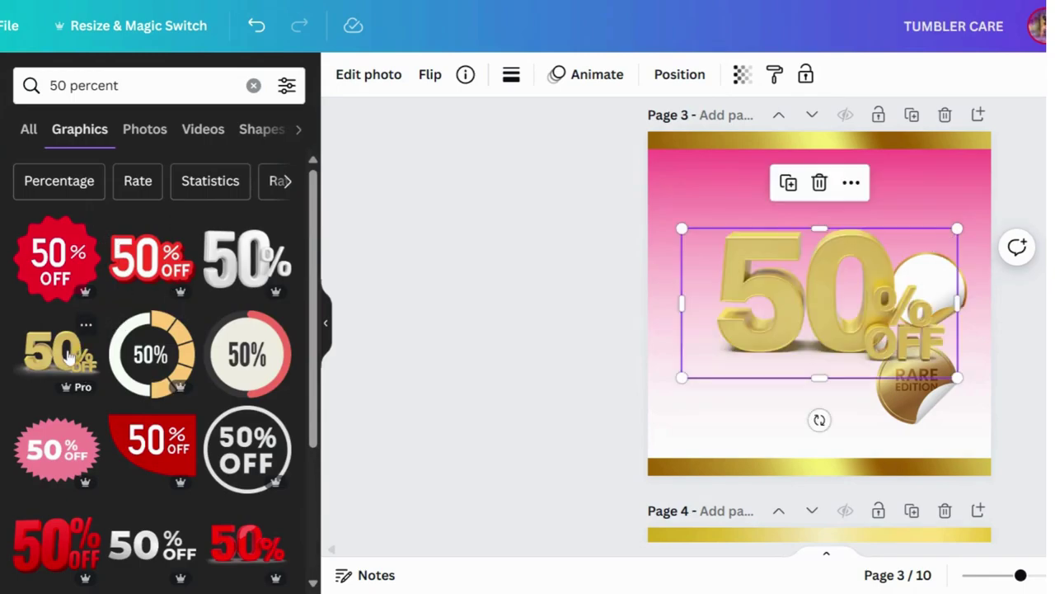
{"action": "left_click_drag", "start_coordinate": [681, 379], "coordinate": [938, 350]}
{"action": "key", "text": "Escape"}
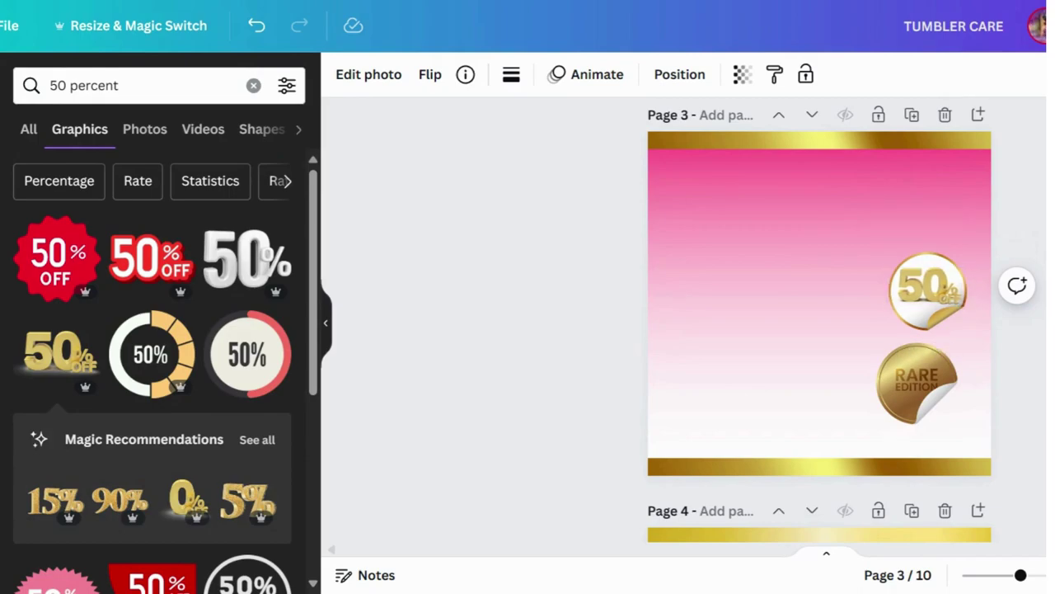
{"action": "left_click", "coordinate": [927, 288]}
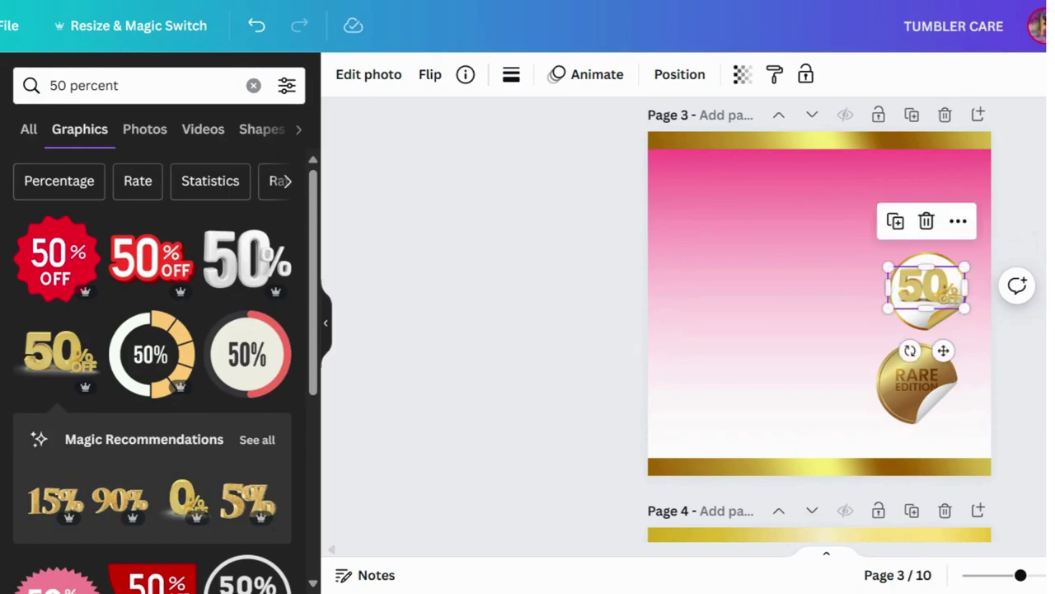
{"action": "left_click_drag", "start_coordinate": [1043, 228], "coordinate": [894, 323]}
{"action": "left_click", "coordinate": [887, 197]}
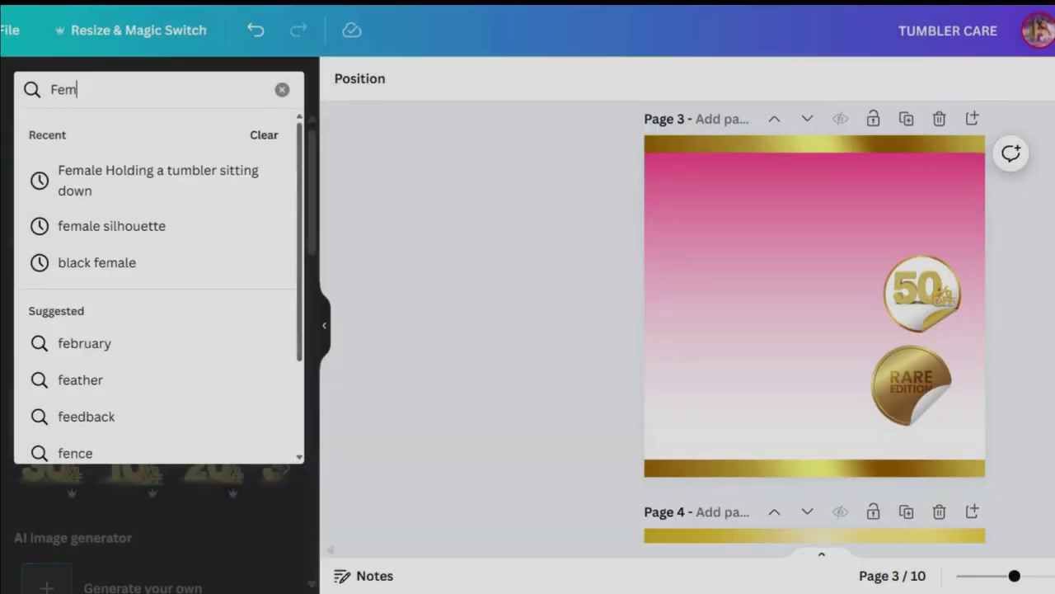
- Search the photos for "Female Holding a tumbler"
{"action": "type", "text": "ale "}
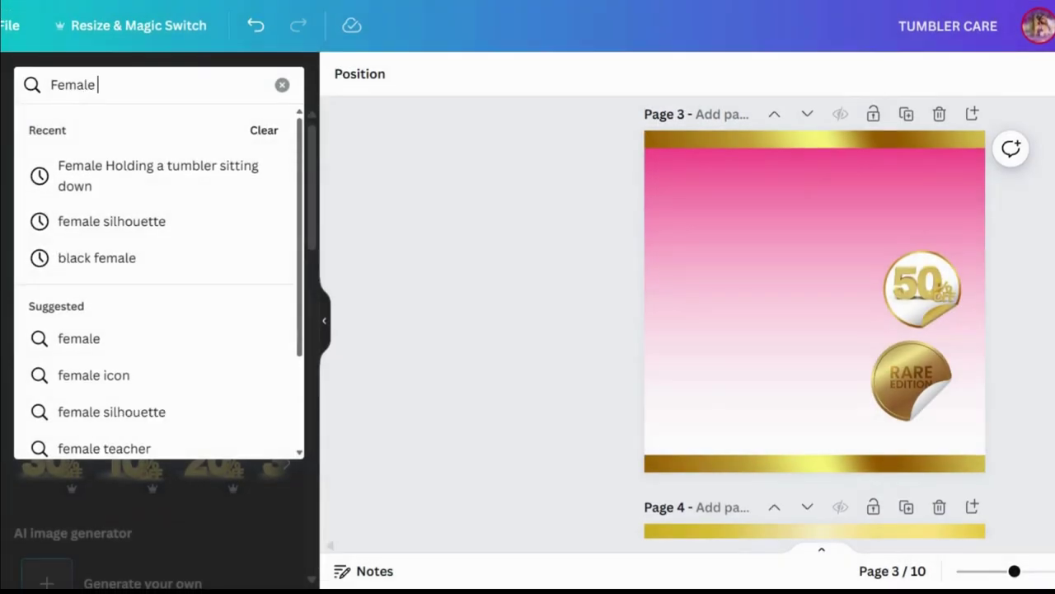
{"action": "type", "text": "Holding a tumbler"}
{"action": "key", "text": "Return"}
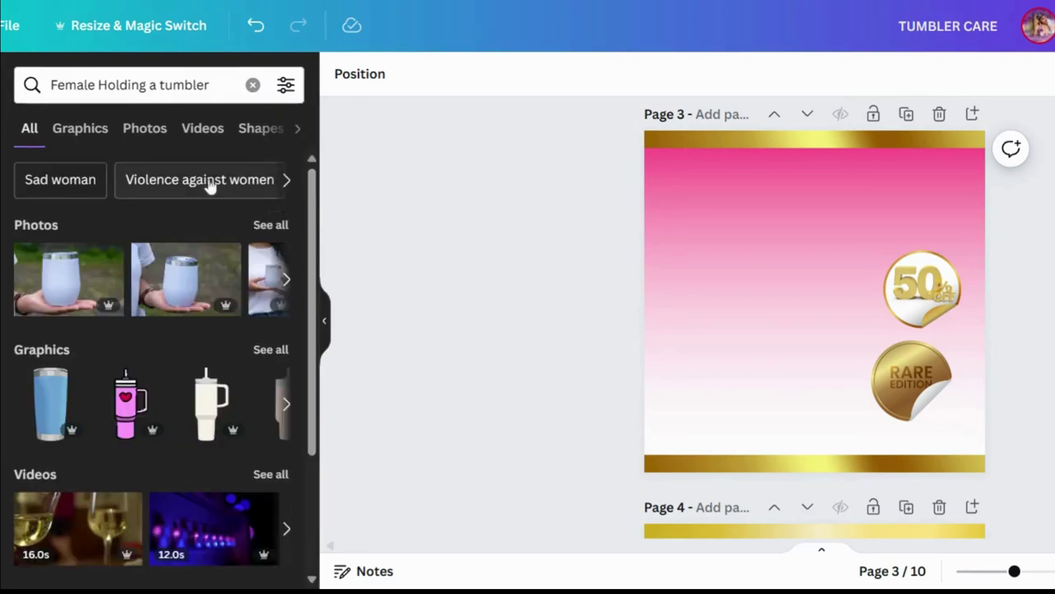
{"action": "left_click", "coordinate": [146, 138]}
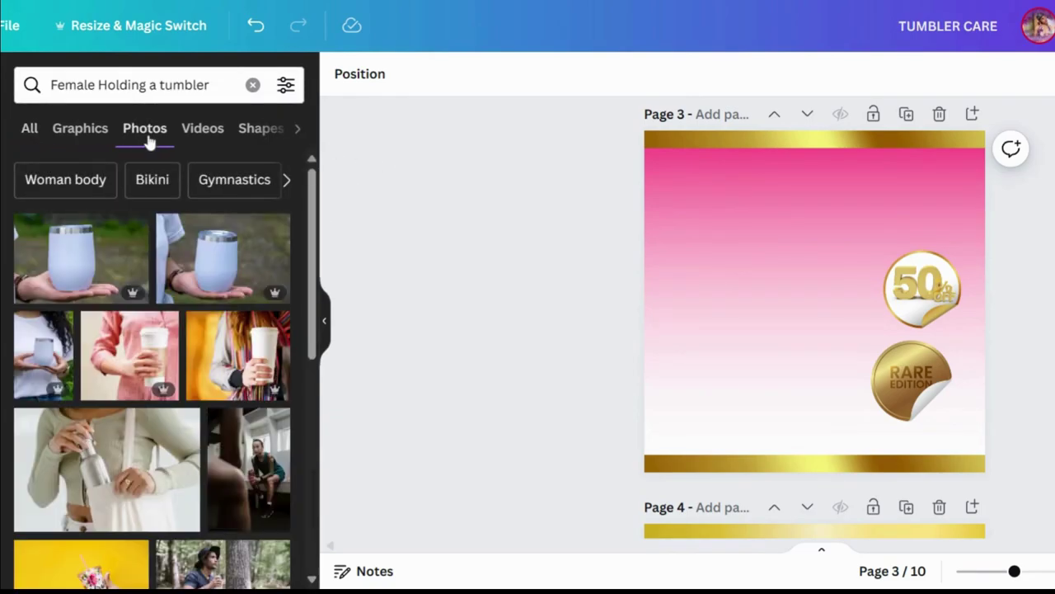
- Add the cutout photo of the woman in a leaf-print outfit holding a white bottle, enlarge it, and place it on page 3's left side
{"action": "left_click_drag", "start_coordinate": [312, 285], "coordinate": [314, 345]}
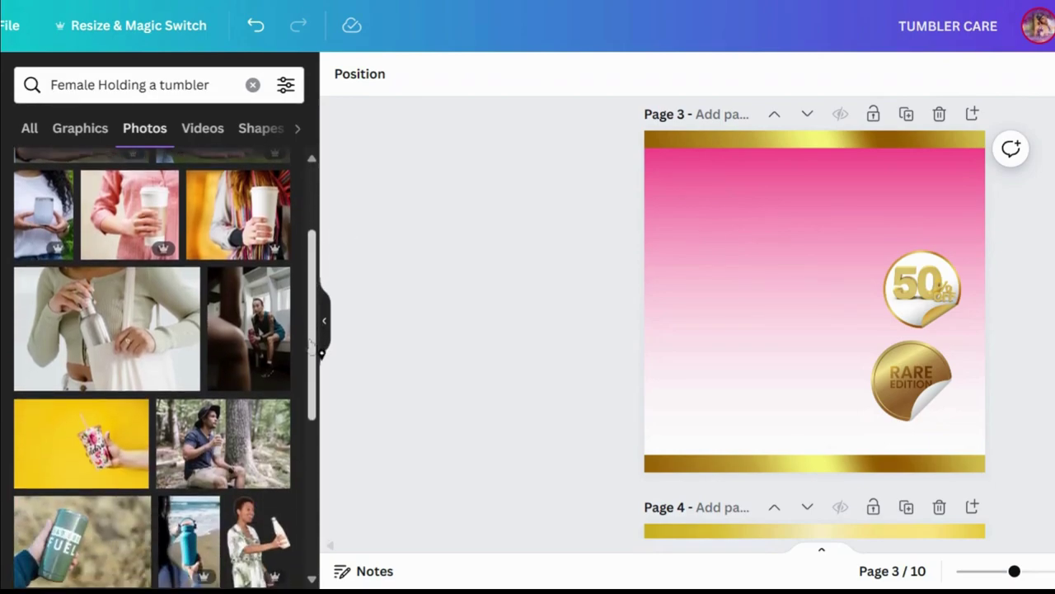
{"action": "mouse_move", "coordinate": [119, 361]}
{"action": "left_click_drag", "start_coordinate": [322, 354], "coordinate": [325, 396]}
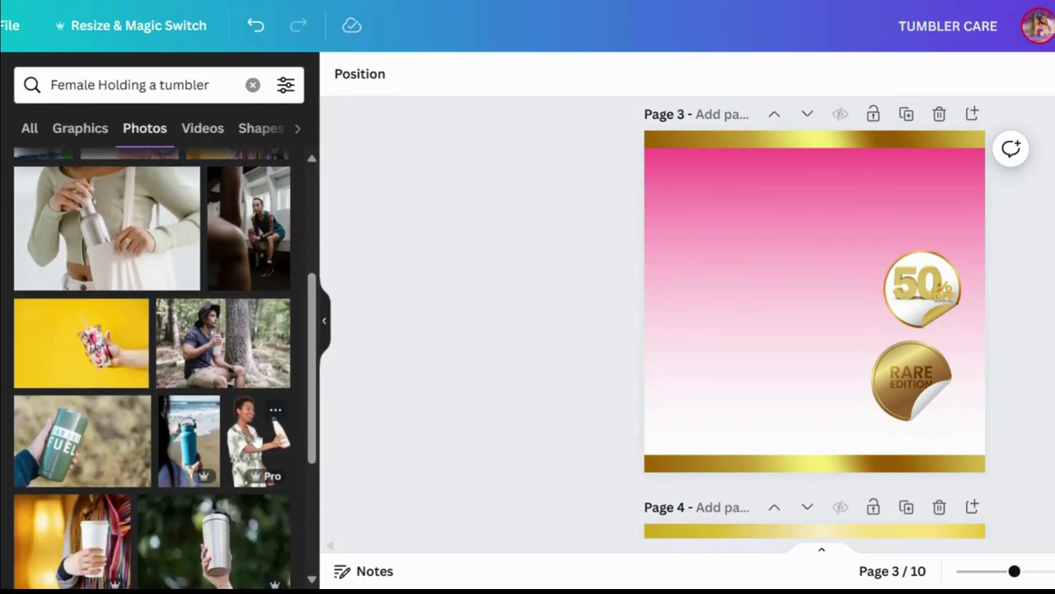
{"action": "left_click", "coordinate": [260, 437]}
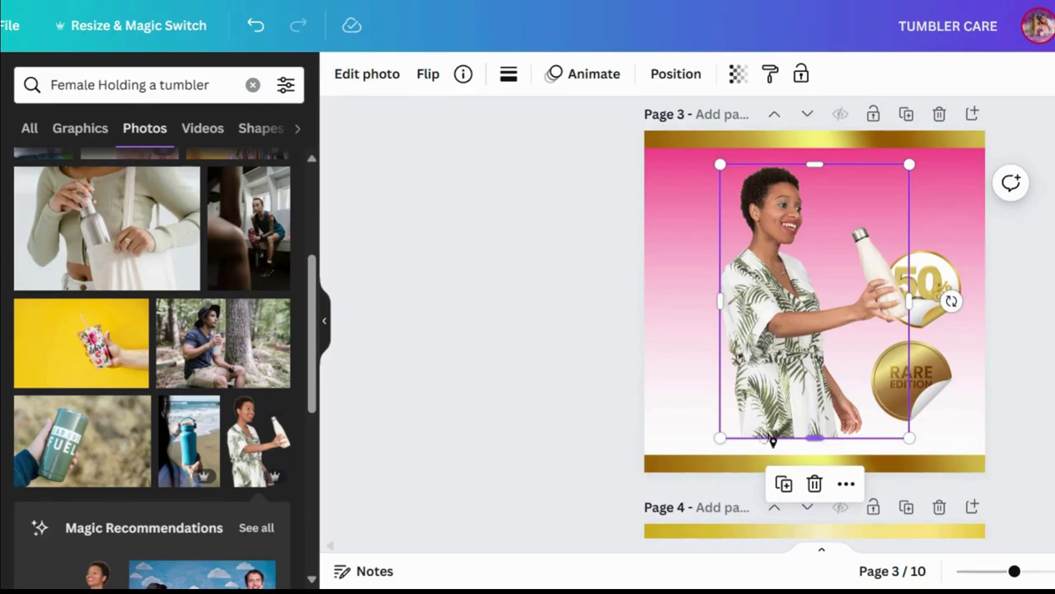
{"action": "left_click_drag", "start_coordinate": [721, 437], "coordinate": [697, 471]}
{"action": "left_click_drag", "start_coordinate": [747, 398], "coordinate": [695, 375]}
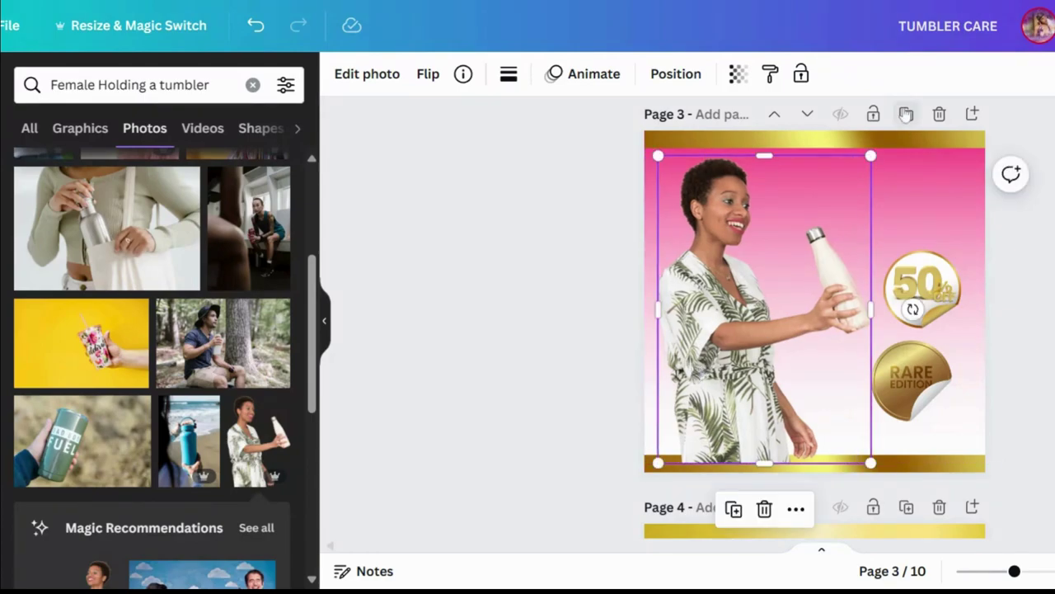
- Move the woman's photo layer beneath the gold bars and directly above the pink gradient
{"action": "left_click", "coordinate": [695, 76]}
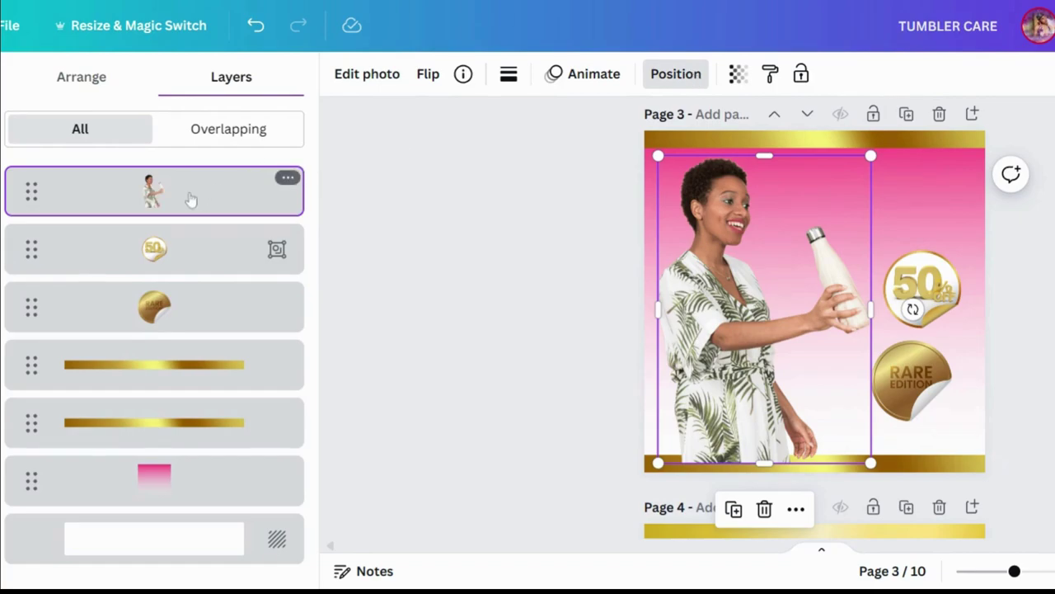
{"action": "left_click_drag", "start_coordinate": [188, 197], "coordinate": [180, 462]}
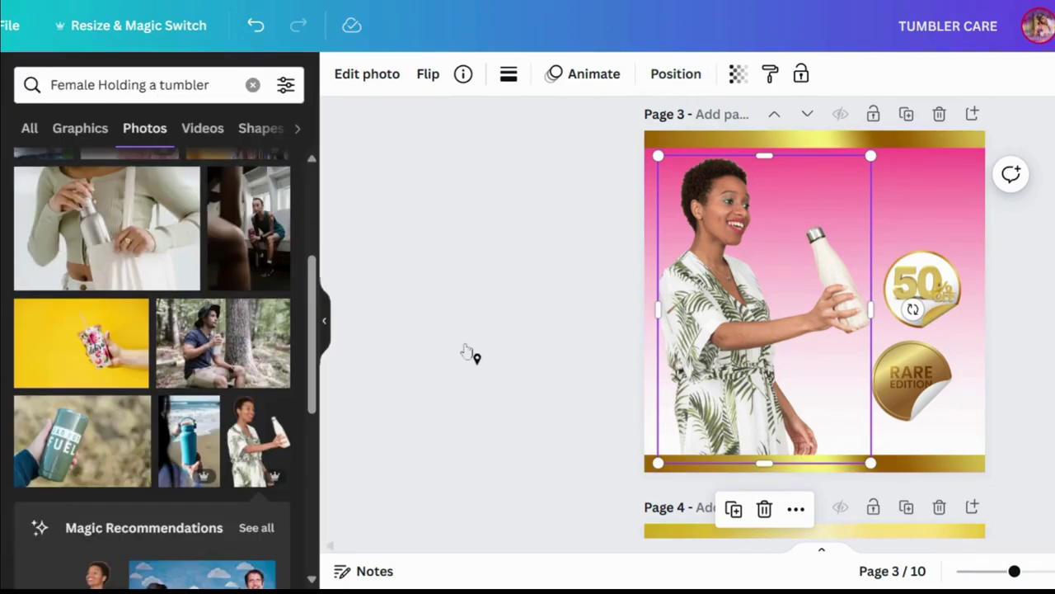
{"action": "key", "text": "Escape"}
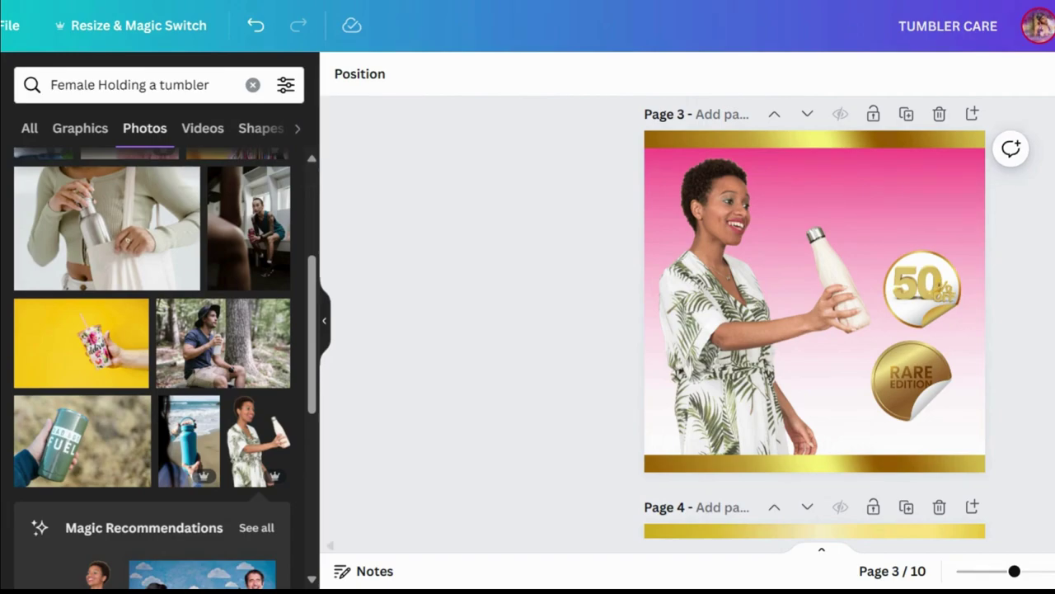
- Add a text box reading "TUMBLERS" to page 3
{"action": "scroll", "coordinate": [814, 318], "scroll_direction": "up", "scroll_amount": 5}
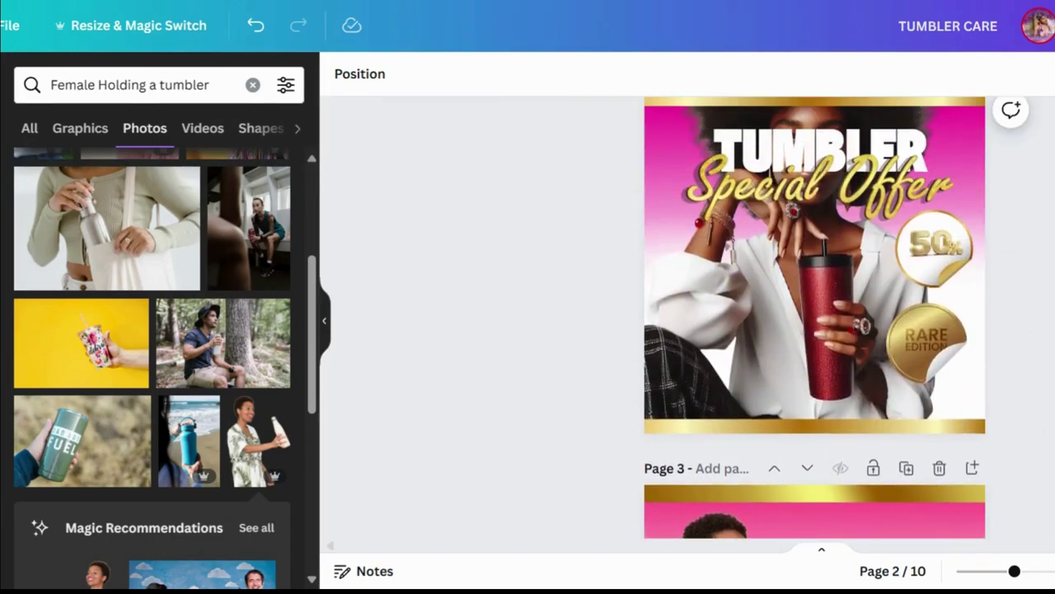
{"action": "scroll", "coordinate": [814, 317], "scroll_direction": "down", "scroll_amount": 3}
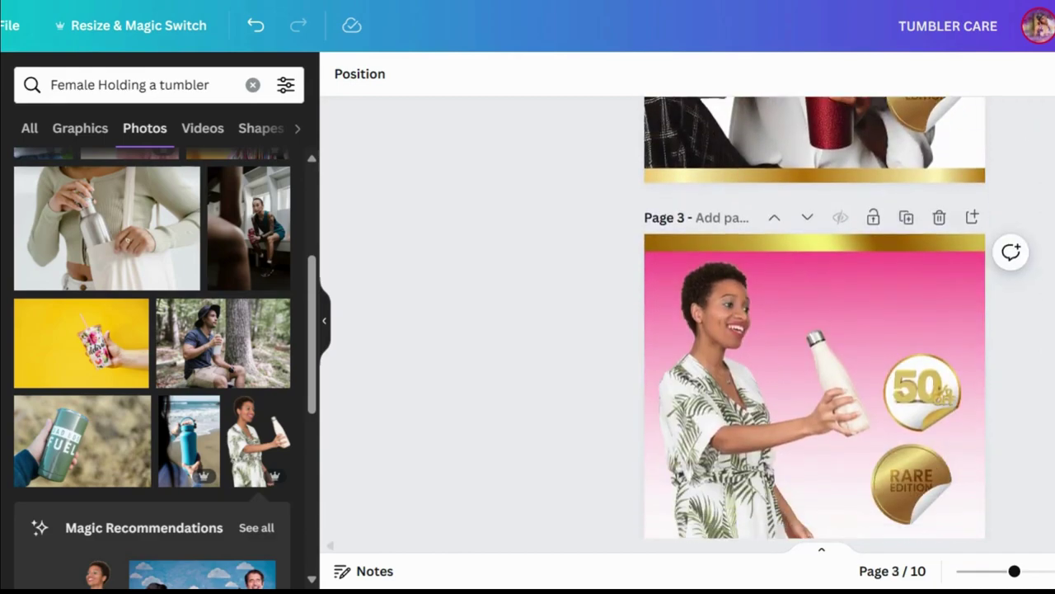
{"action": "scroll", "coordinate": [815, 317], "scroll_direction": "up", "scroll_amount": 3}
{"action": "scroll", "coordinate": [815, 318], "scroll_direction": "up", "scroll_amount": 1}
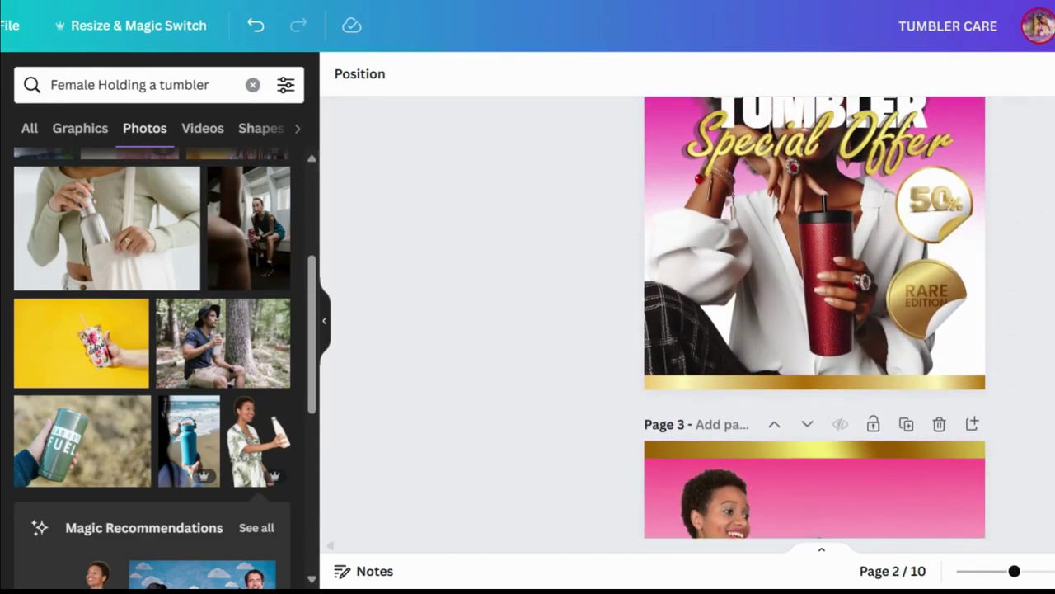
{"action": "scroll", "coordinate": [815, 318], "scroll_direction": "down", "scroll_amount": 5}
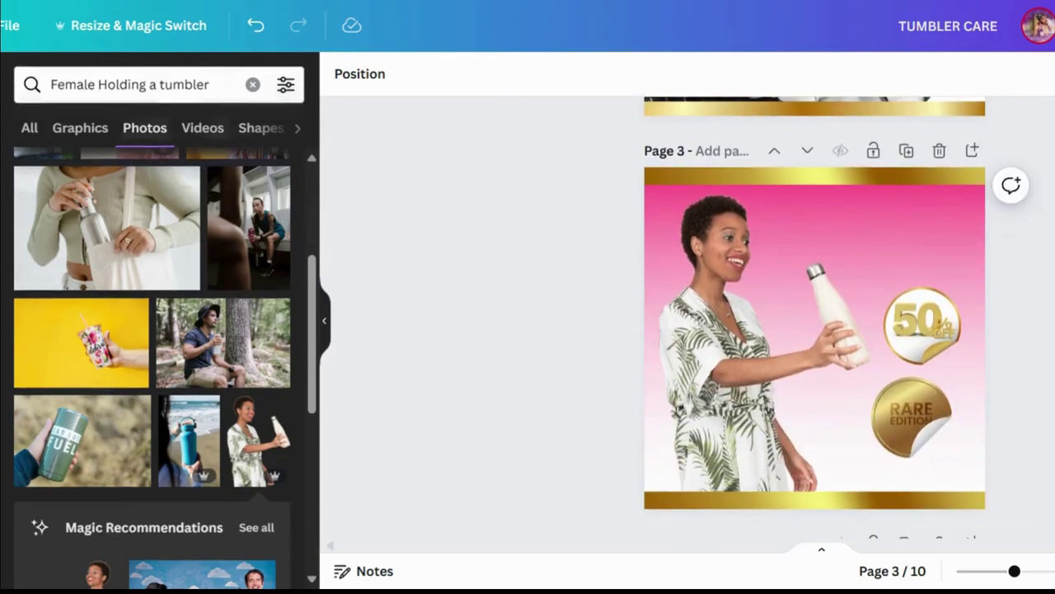
{"action": "left_click", "coordinate": [2, 206]}
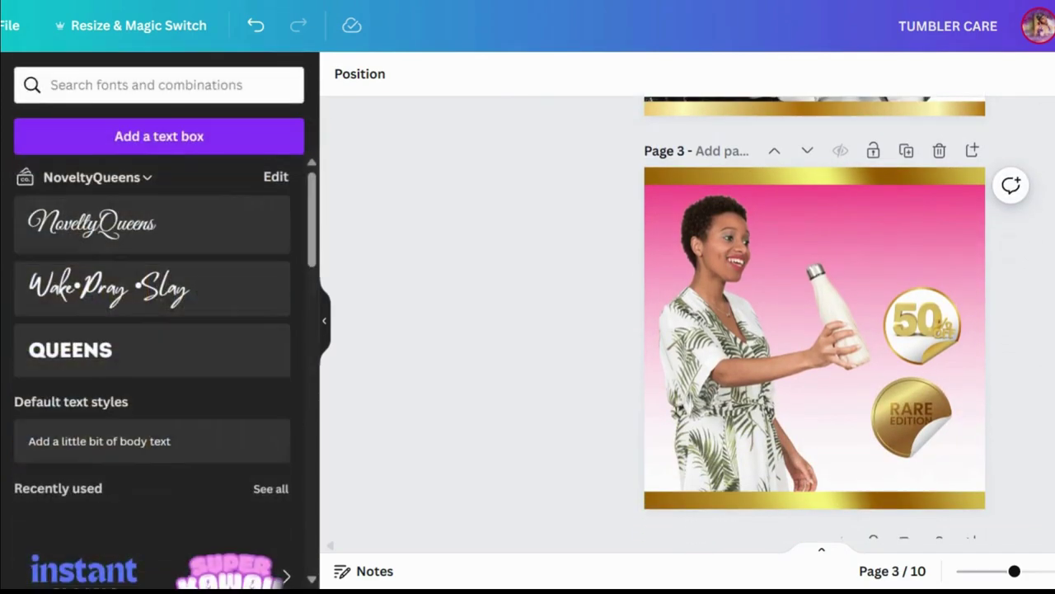
{"action": "left_click", "coordinate": [187, 136]}
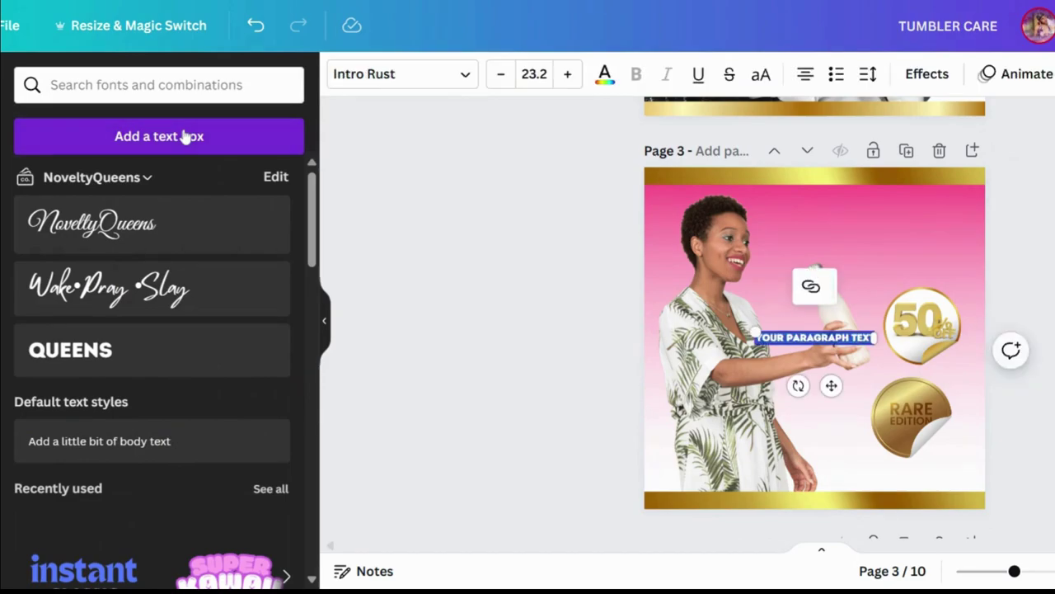
{"action": "key", "text": "BackSpace"}
{"action": "type", "text": "TUMB"}
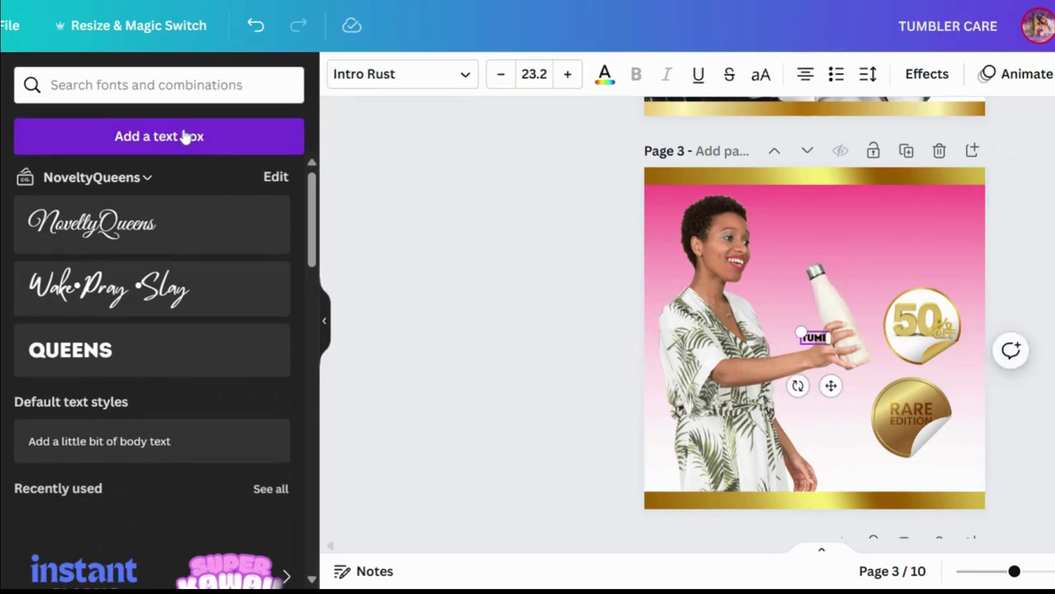
{"action": "type", "text": "LERS"}
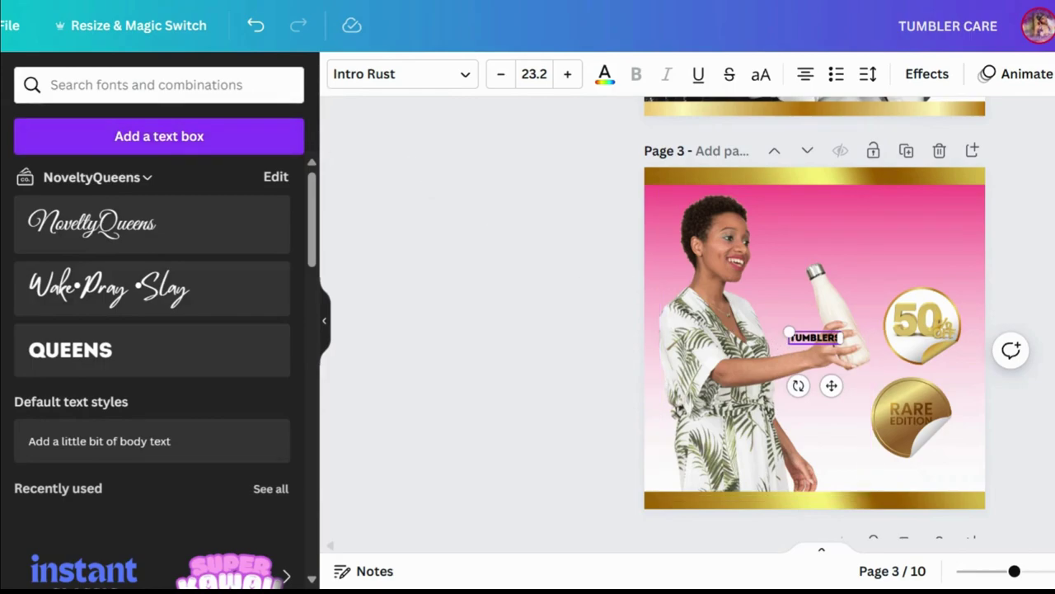
- Enlarge the "TUMBLERS" text to size 90.5 and place it beside the woman's head, just under the upper gold bar
{"action": "left_click_drag", "start_coordinate": [789, 331], "coordinate": [605, 290]}
{"action": "left_click_drag", "start_coordinate": [740, 385], "coordinate": [859, 286]}
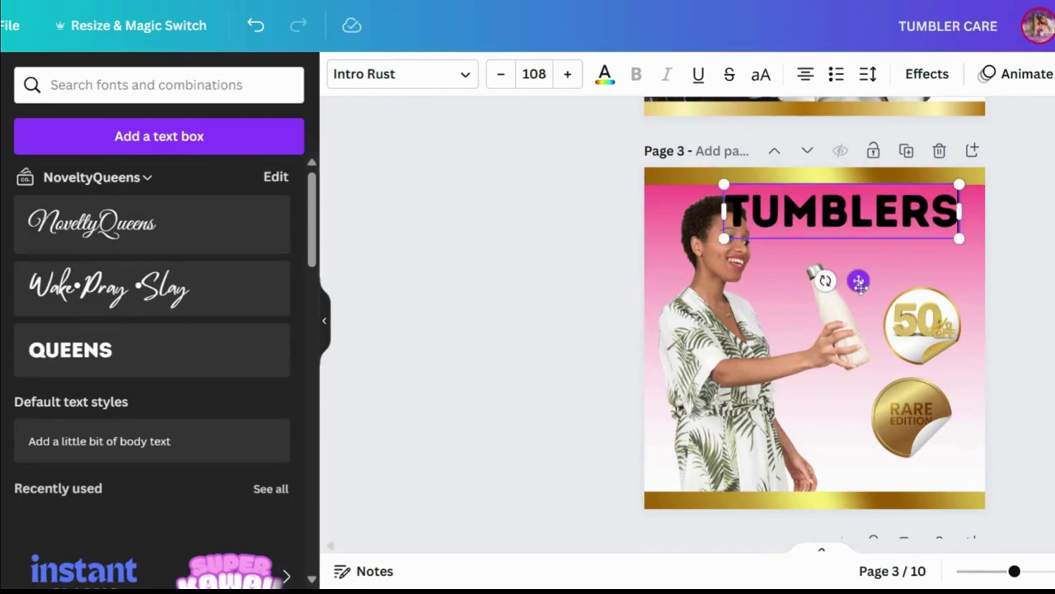
{"action": "left_click_drag", "start_coordinate": [960, 238], "coordinate": [923, 230]}
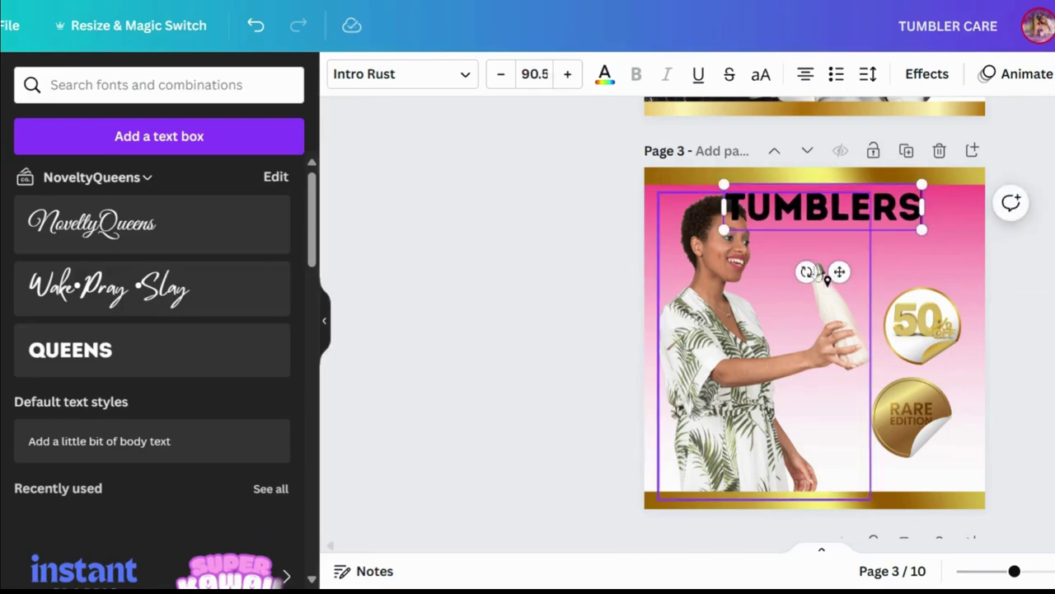
{"action": "left_click_drag", "start_coordinate": [841, 271], "coordinate": [846, 273]}
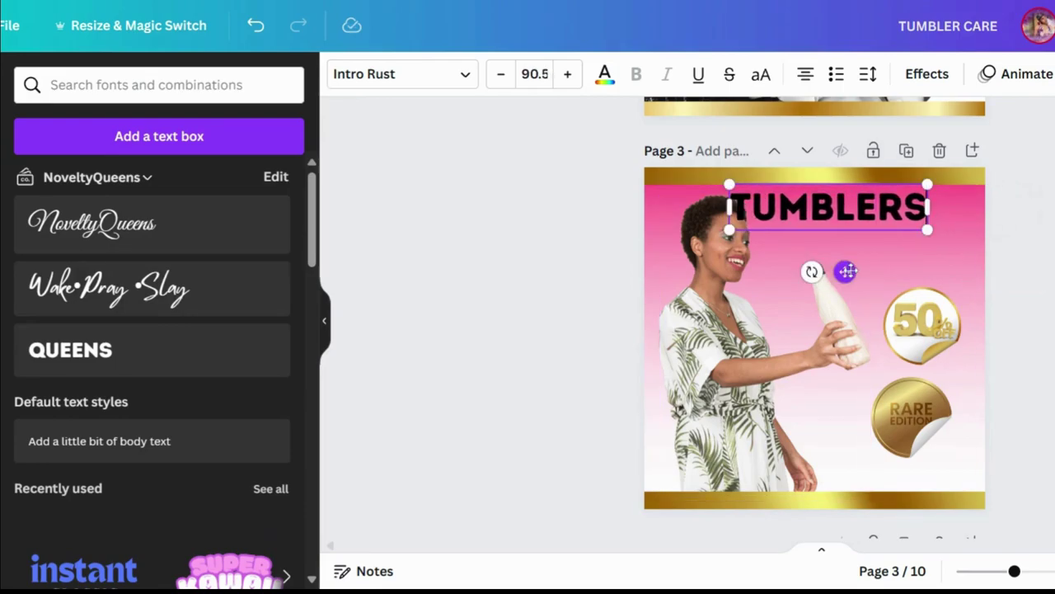
- Change the "TUMBLERS" font to TAN St. Canard, shift the text slightly right and down, and enlarge it to size 99.7
{"action": "left_click", "coordinate": [467, 75]}
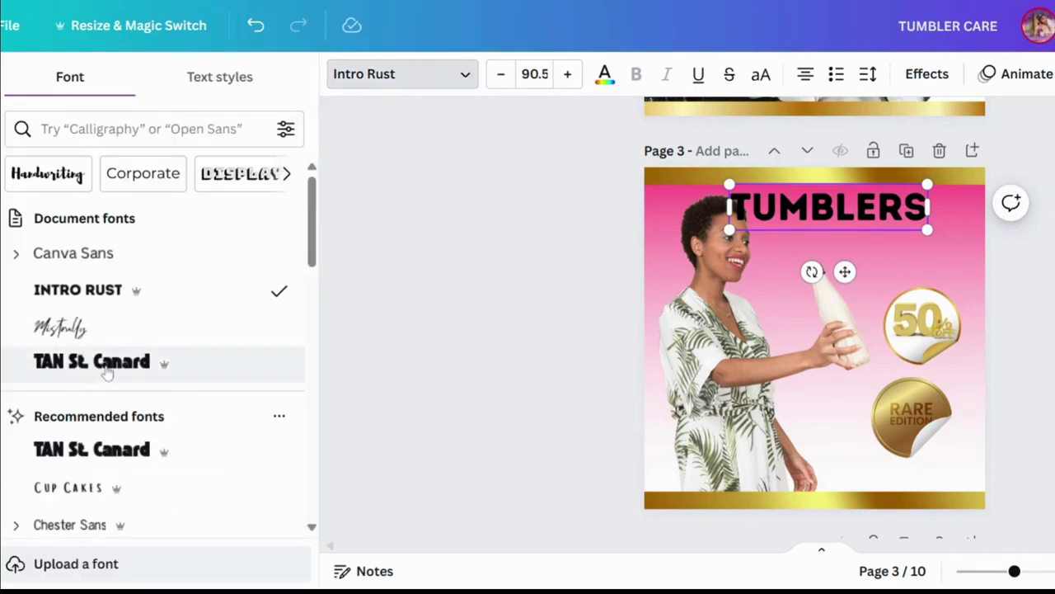
{"action": "left_click", "coordinate": [107, 367]}
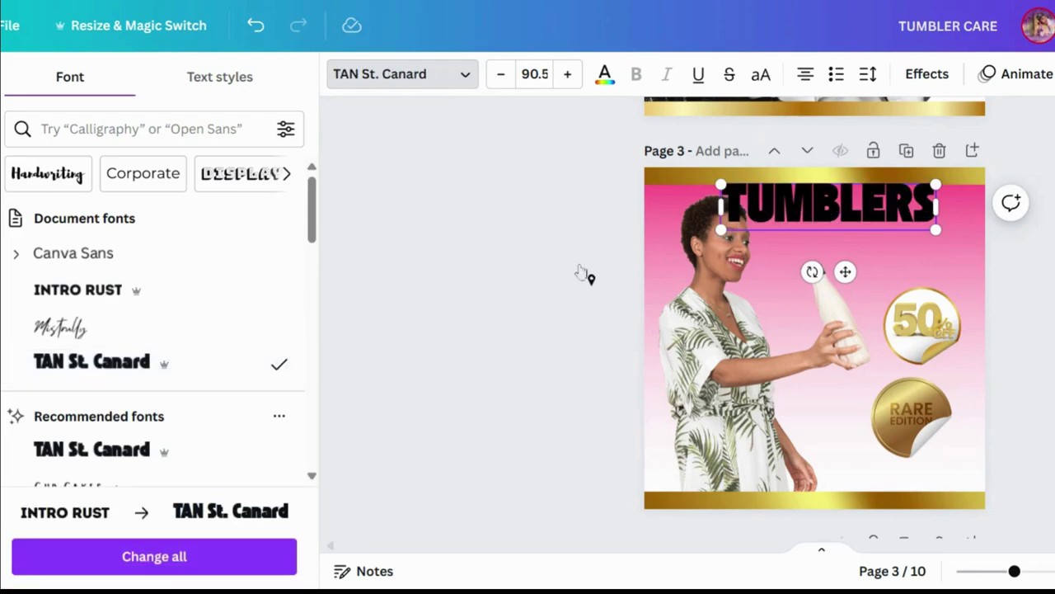
{"action": "left_click_drag", "start_coordinate": [847, 272], "coordinate": [860, 276]}
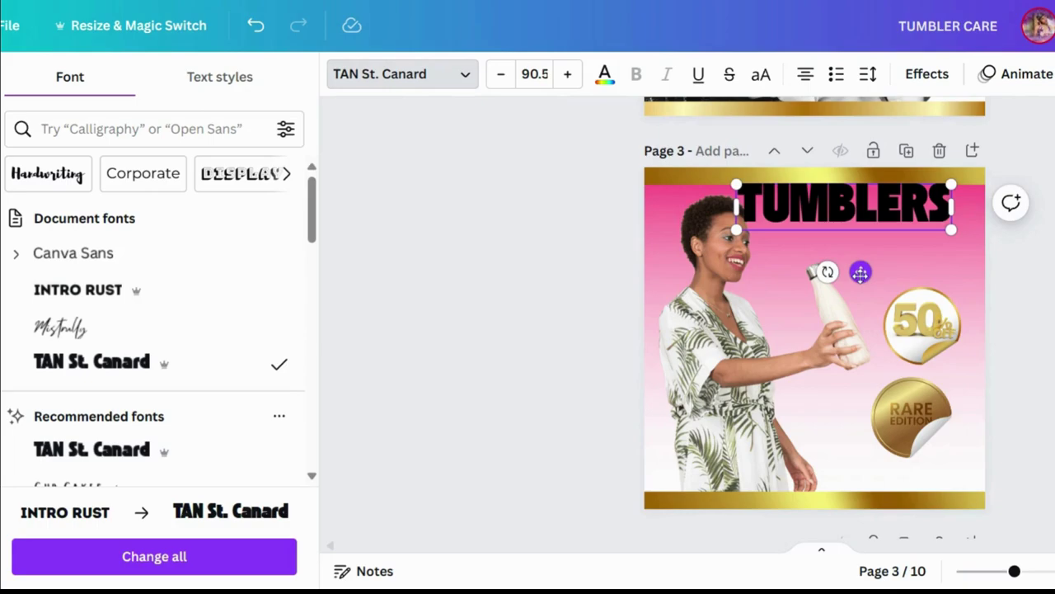
{"action": "left_click_drag", "start_coordinate": [860, 272], "coordinate": [860, 280]}
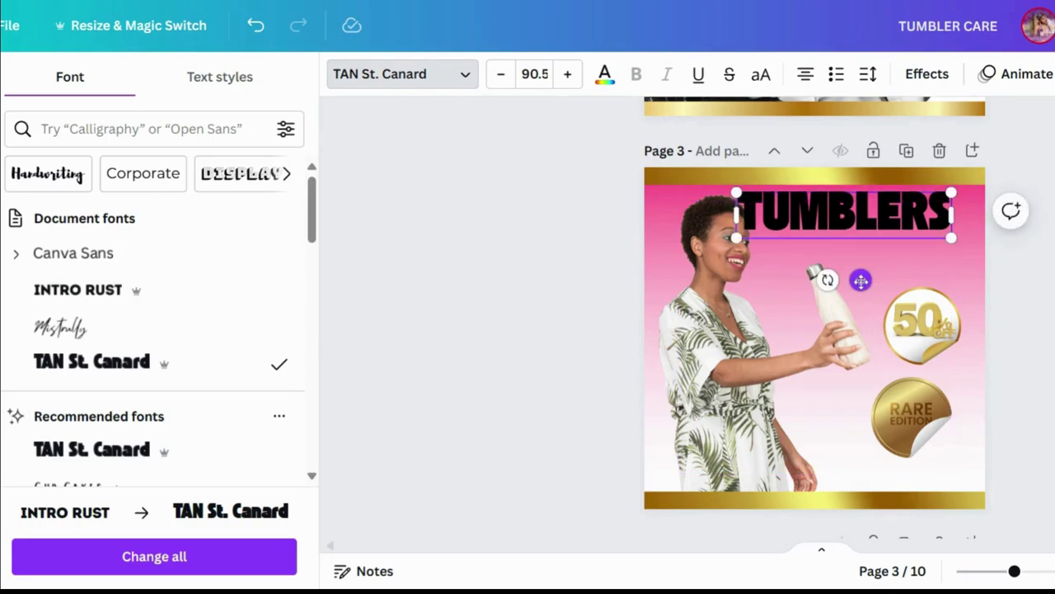
{"action": "left_click_drag", "start_coordinate": [953, 237], "coordinate": [970, 244]}
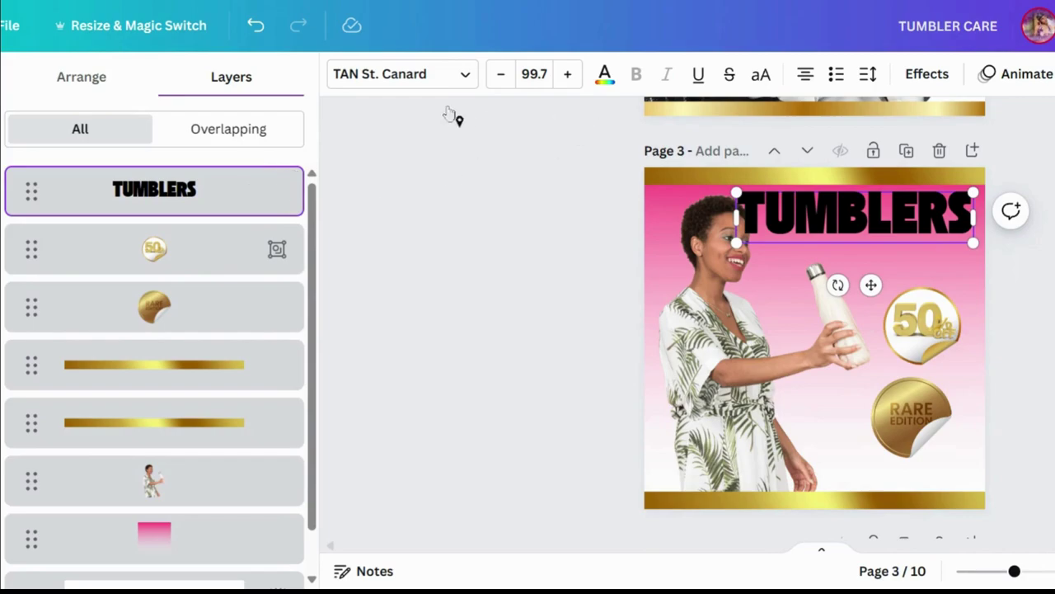
- Send the "TUMBLERS" text backward, behind the woman's photo and the pink gradient
{"action": "left_click", "coordinate": [49, 79]}
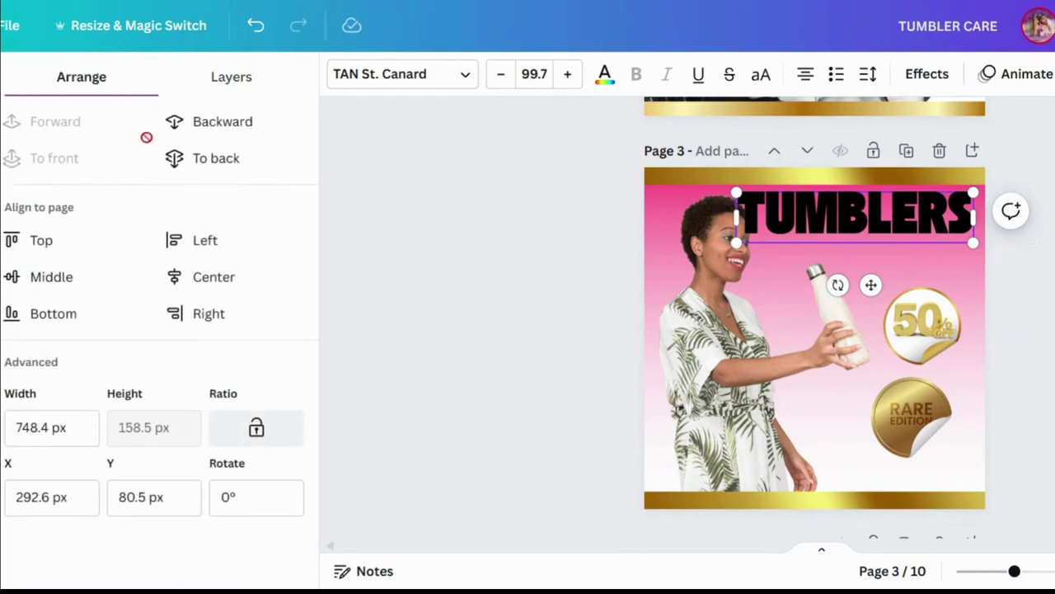
{"action": "left_click", "coordinate": [216, 129]}
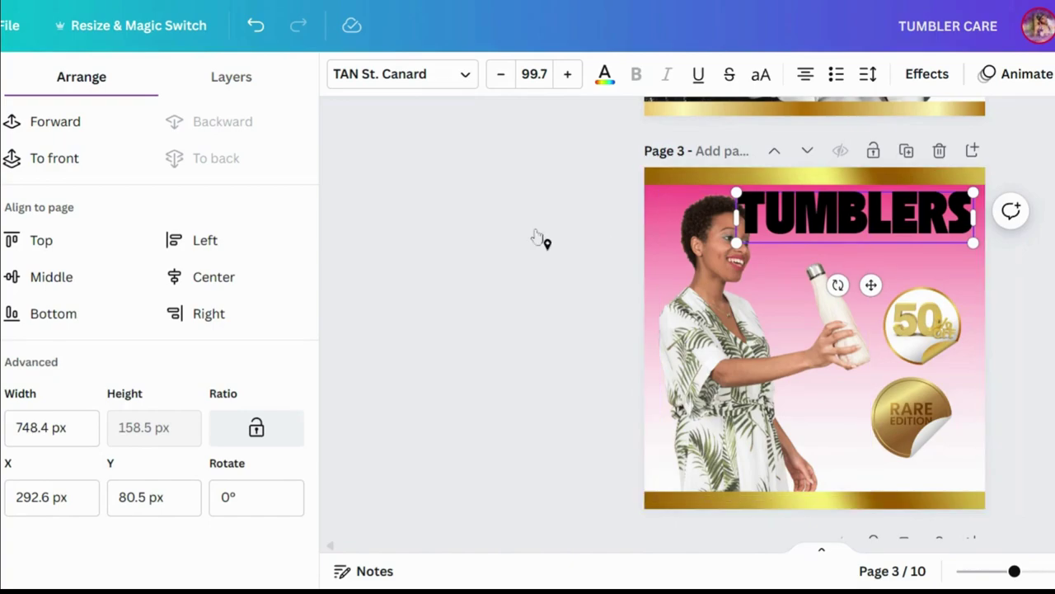
{"action": "key", "text": "t"}
{"action": "left_click", "coordinate": [536, 238]}
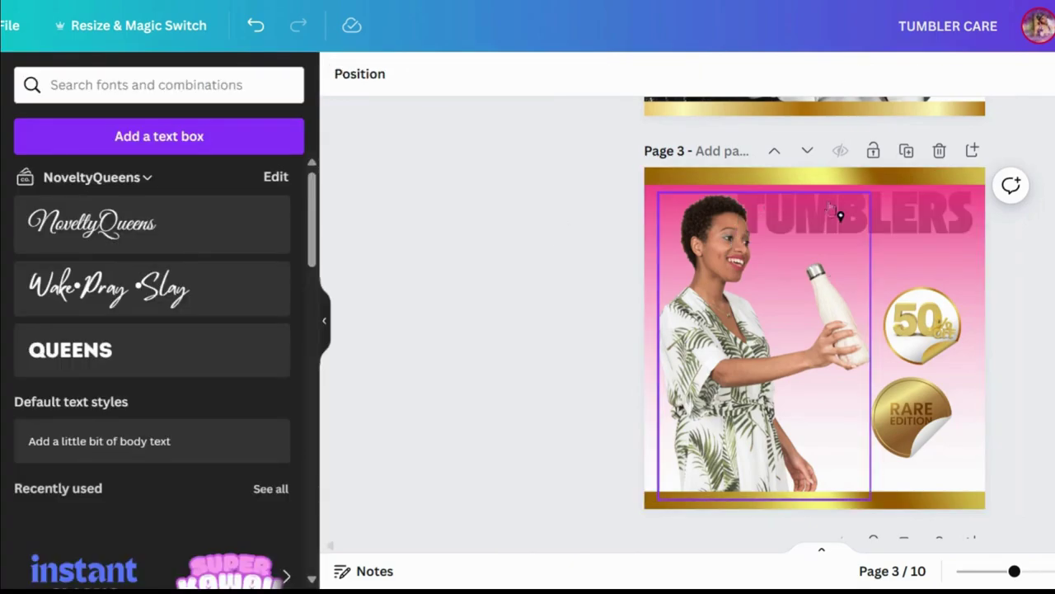
- Try black in place of pink on the background gradient, and undo the colour change
{"action": "left_click", "coordinate": [925, 216]}
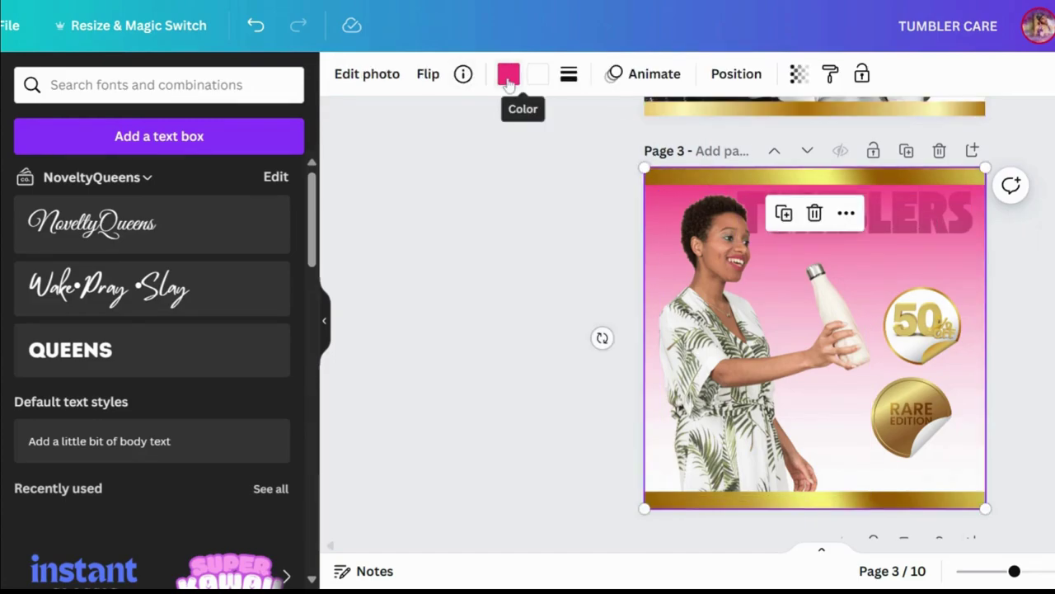
{"action": "left_click", "coordinate": [508, 74]}
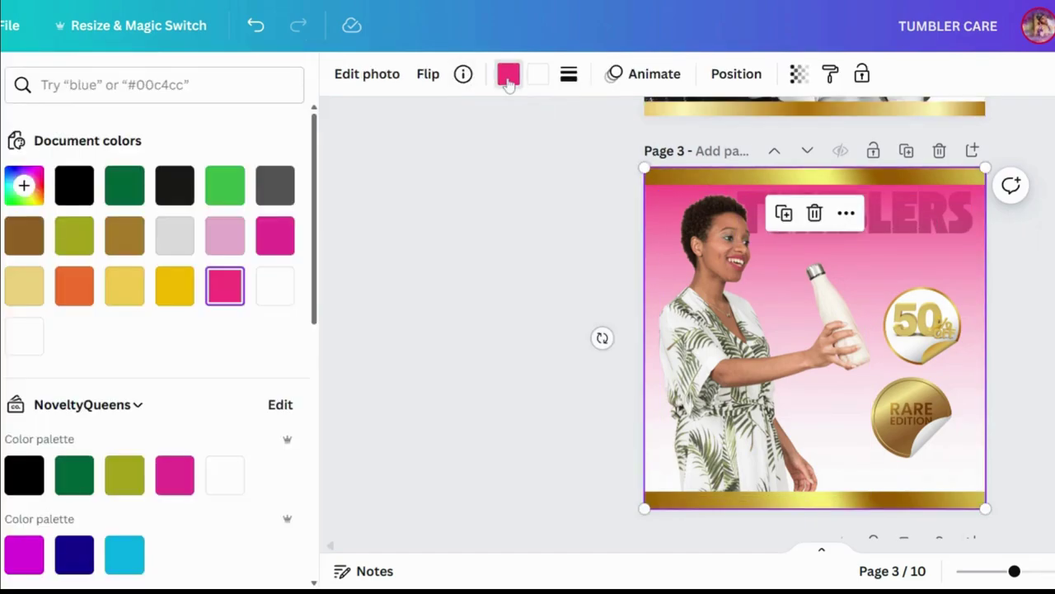
{"action": "left_click", "coordinate": [74, 185]}
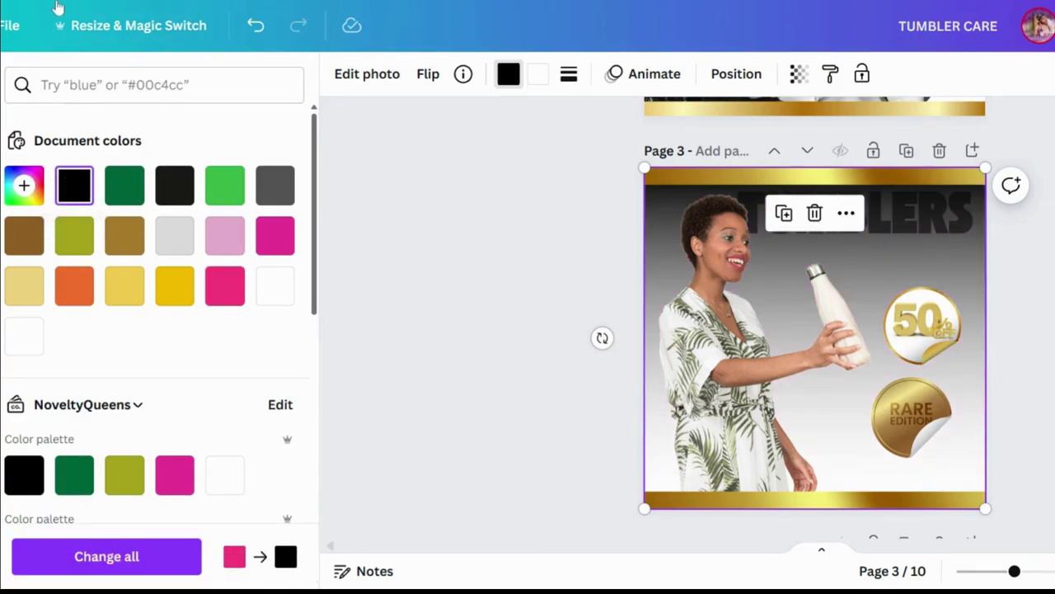
{"action": "left_click", "coordinate": [258, 26]}
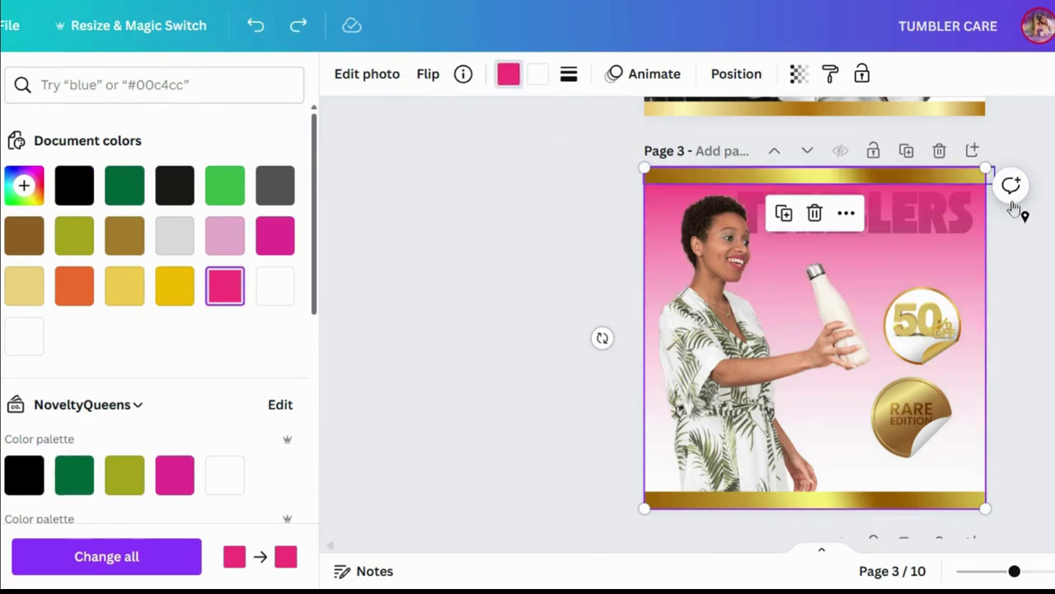
{"action": "left_click", "coordinate": [1036, 307]}
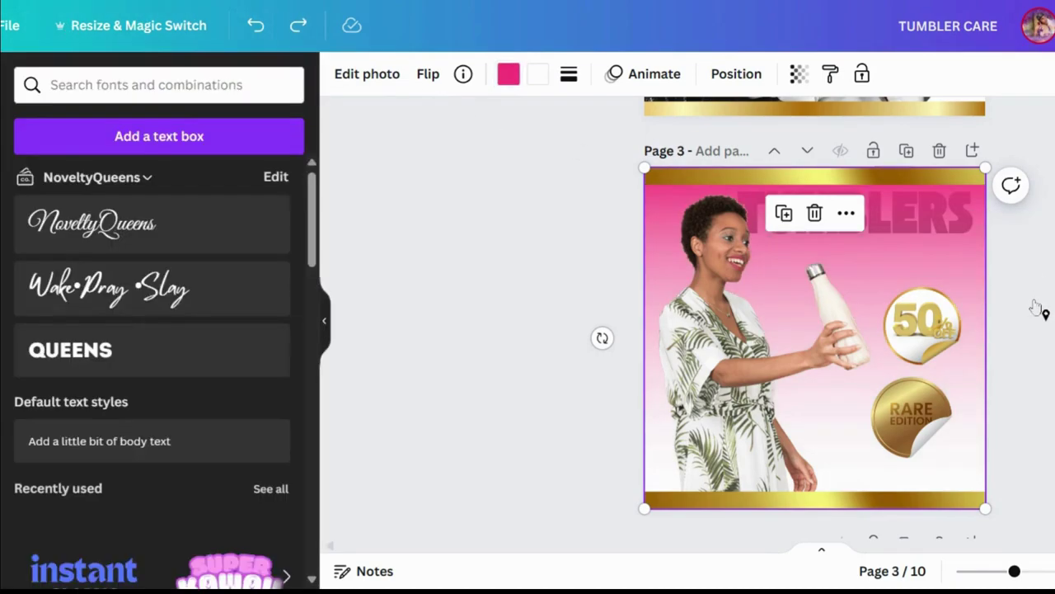
{"action": "left_click", "coordinate": [944, 237]}
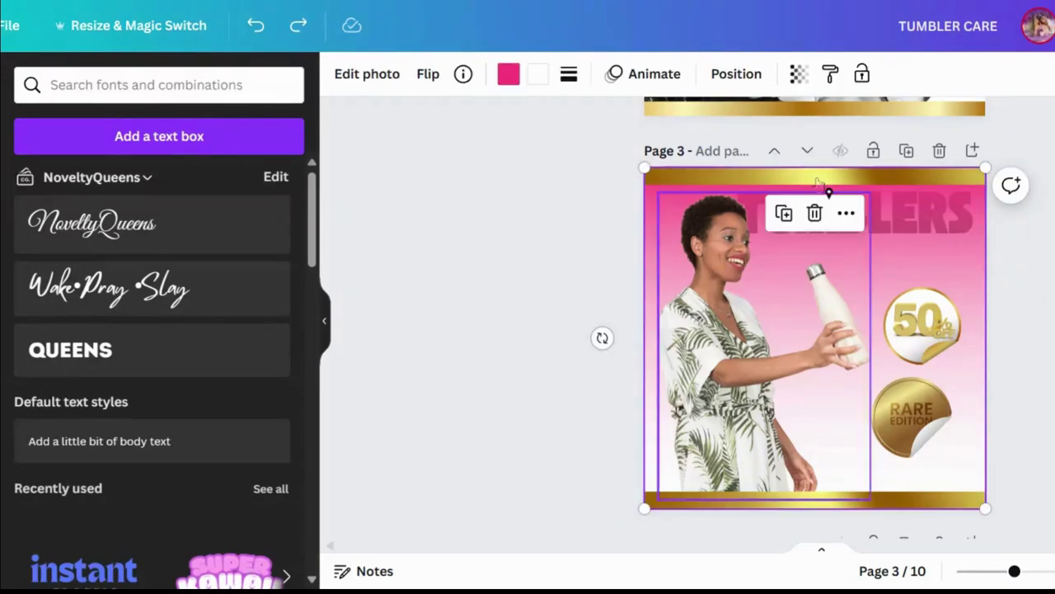
- Reorder the layers so the "TUMBLERS" text sits above the pink gradient and behind the woman's photo
{"action": "left_click", "coordinate": [733, 74]}
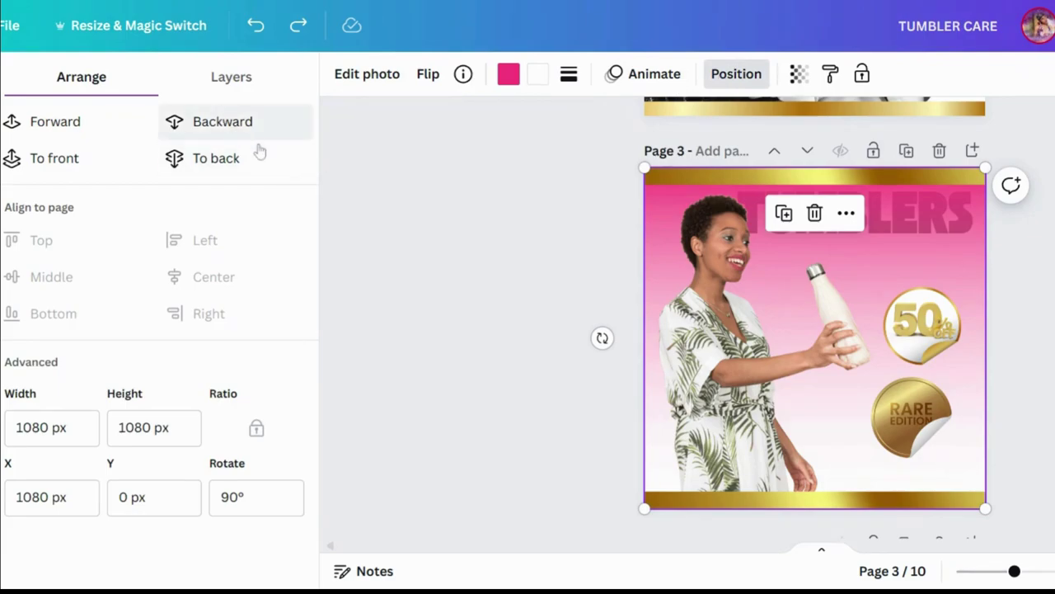
{"action": "left_click", "coordinate": [232, 77]}
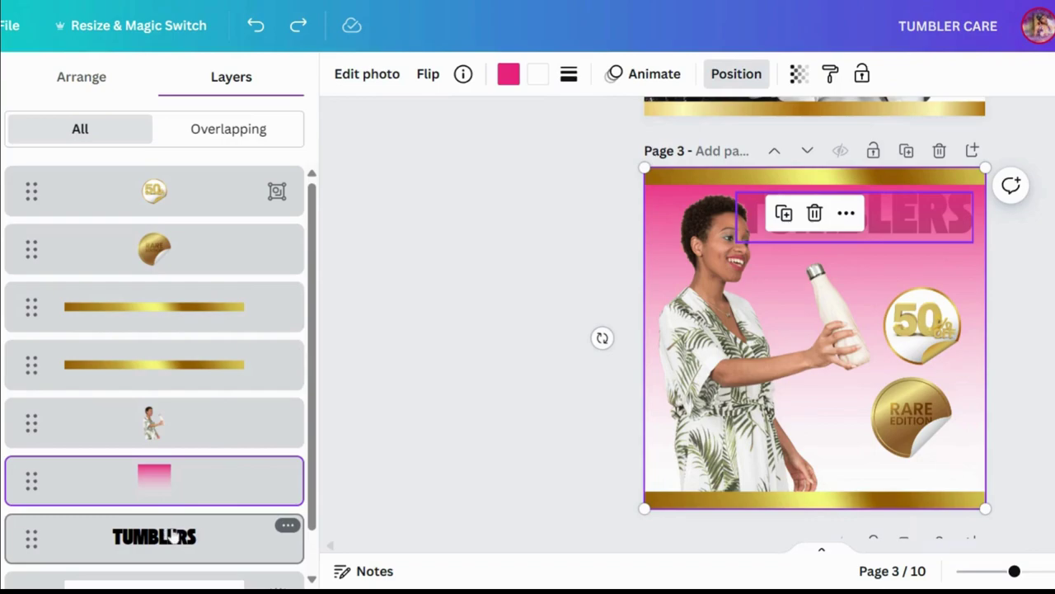
{"action": "left_click_drag", "start_coordinate": [186, 532], "coordinate": [168, 439]}
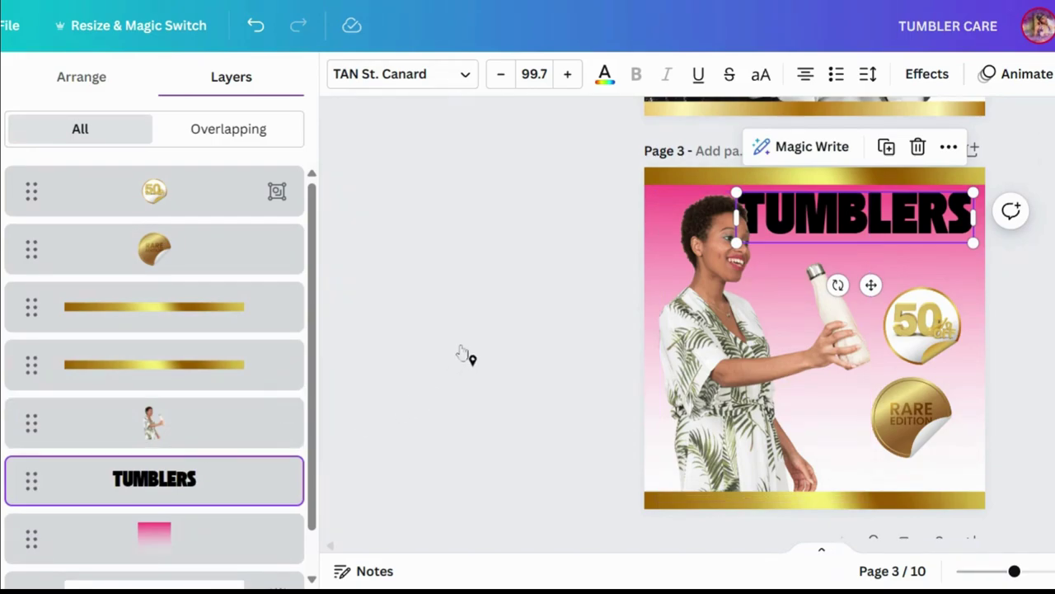
{"action": "key", "text": "t"}
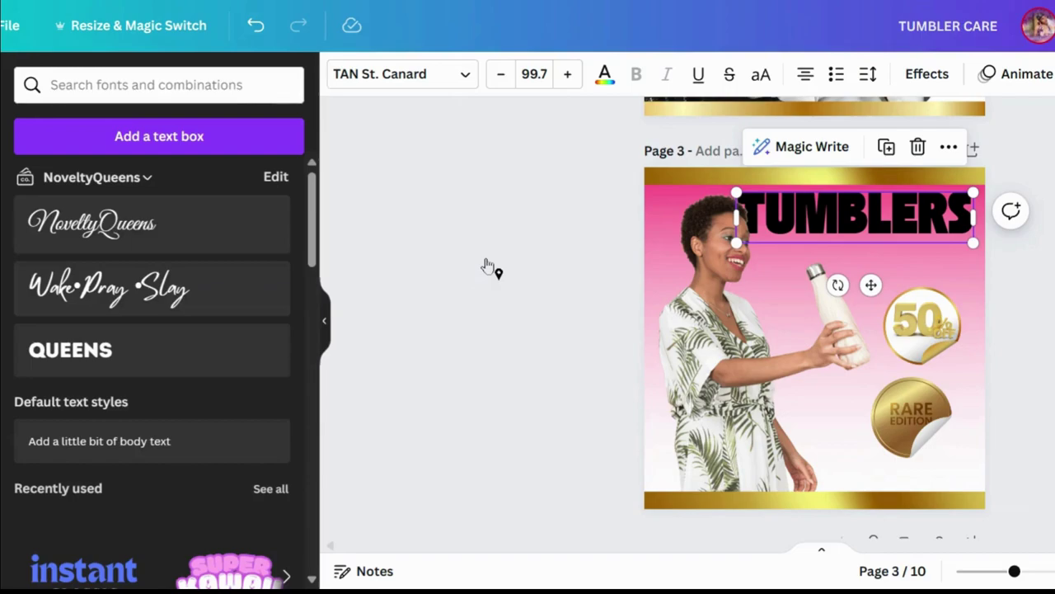
{"action": "left_click", "coordinate": [487, 266]}
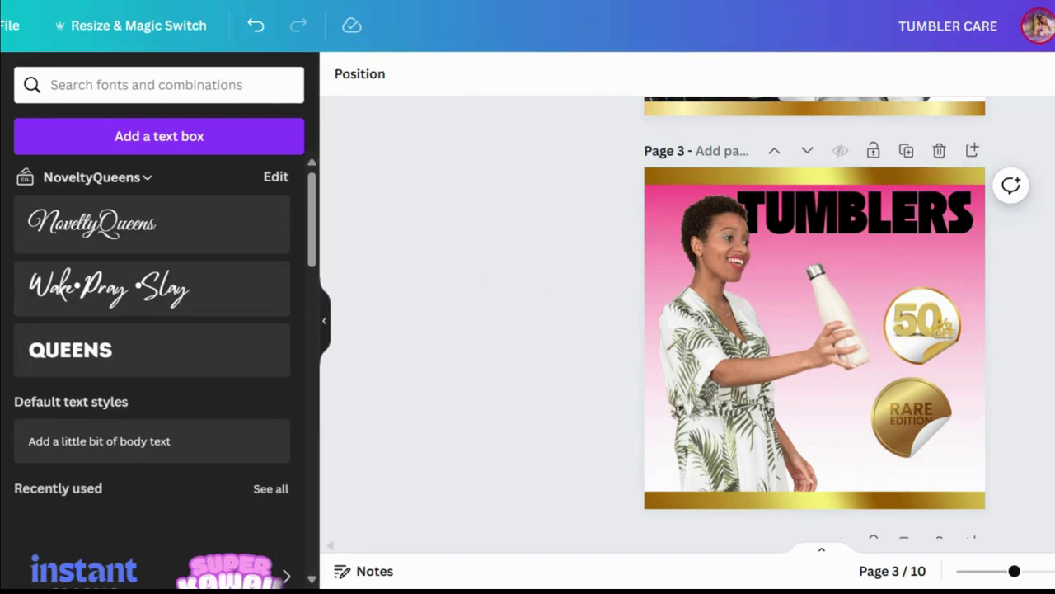
- Find a replacement photo in the "Female Holding a tumbler" results and add the blonde woman in yellow holding a yellow bottle to page 3
{"action": "scroll", "coordinate": [815, 322], "scroll_direction": "up", "scroll_amount": 4}
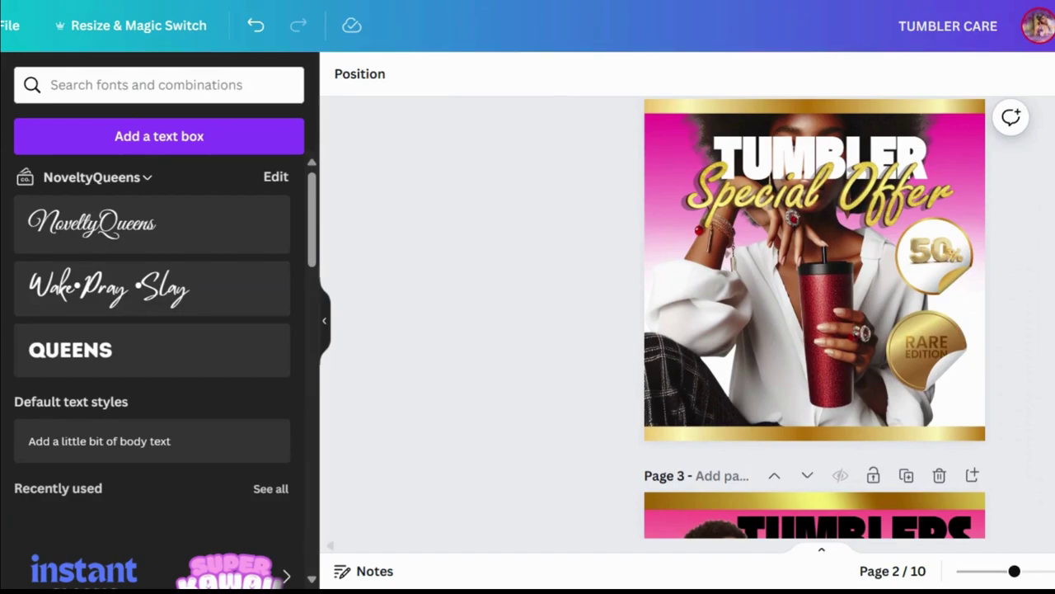
{"action": "scroll", "coordinate": [624, 157], "scroll_direction": "down", "scroll_amount": 2}
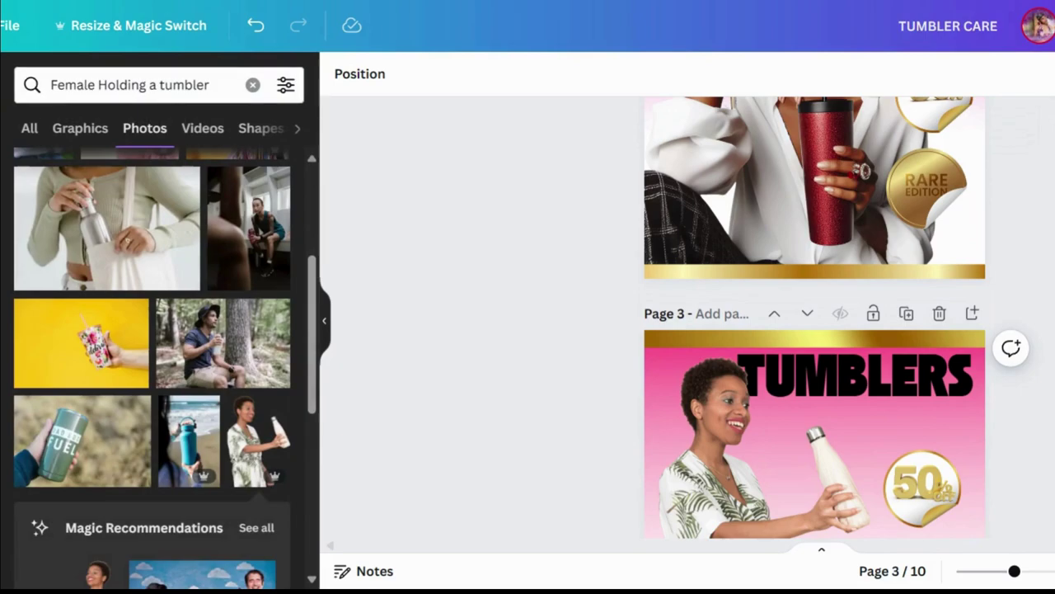
{"action": "left_click_drag", "start_coordinate": [311, 293], "coordinate": [315, 403]}
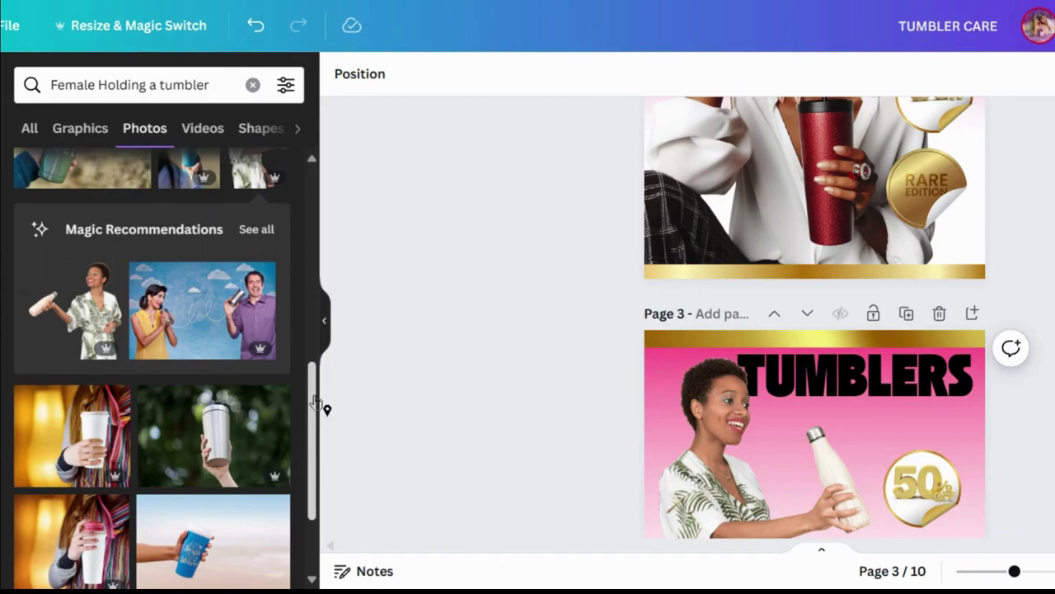
{"action": "left_click_drag", "start_coordinate": [318, 402], "coordinate": [318, 581]}
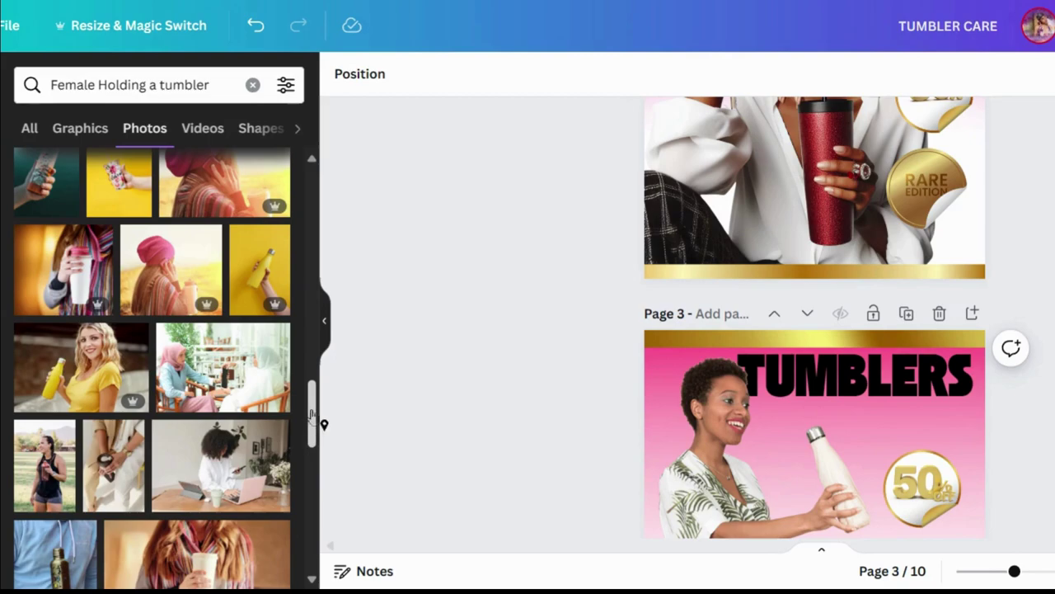
{"action": "left_click_drag", "start_coordinate": [312, 417], "coordinate": [312, 421]}
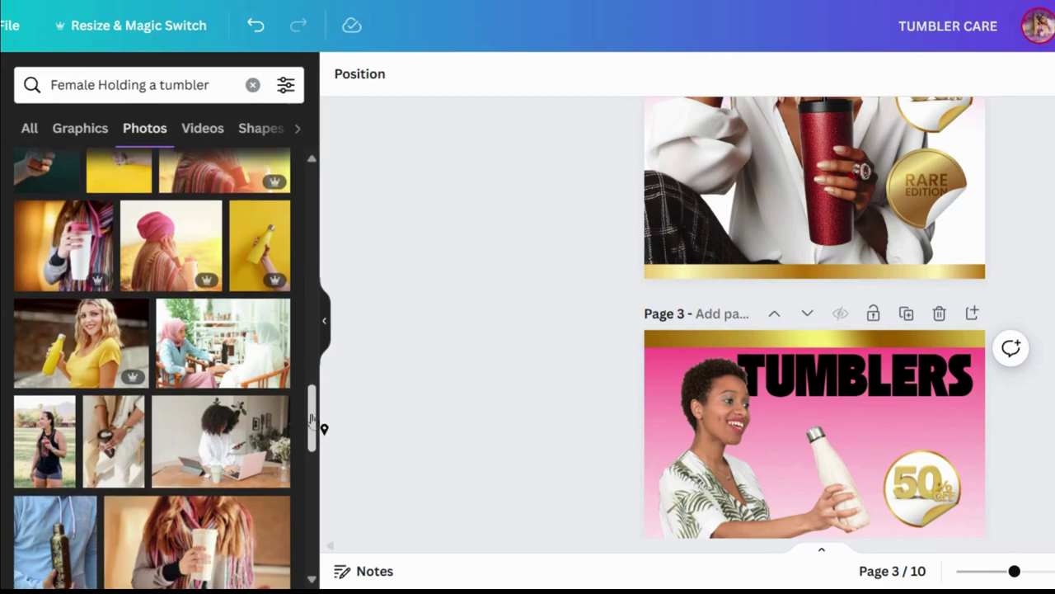
{"action": "left_click", "coordinate": [83, 345]}
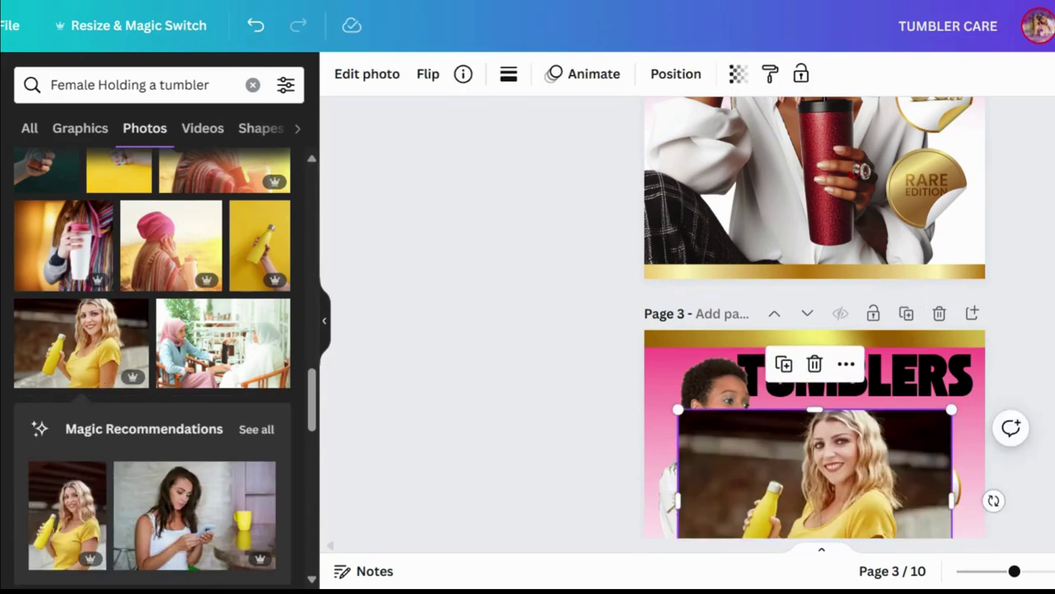
- Delete the earlier photo of the woman in the leaf-print dress from page 3
{"action": "scroll", "coordinate": [814, 317], "scroll_direction": "down", "scroll_amount": 5}
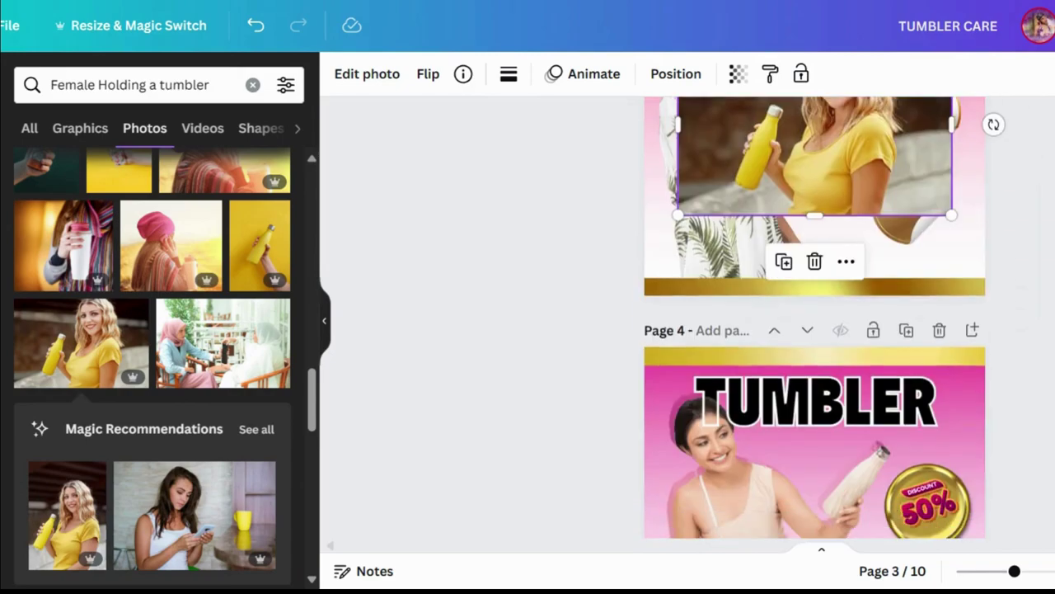
{"action": "scroll", "coordinate": [664, 260], "scroll_direction": "up", "scroll_amount": 3}
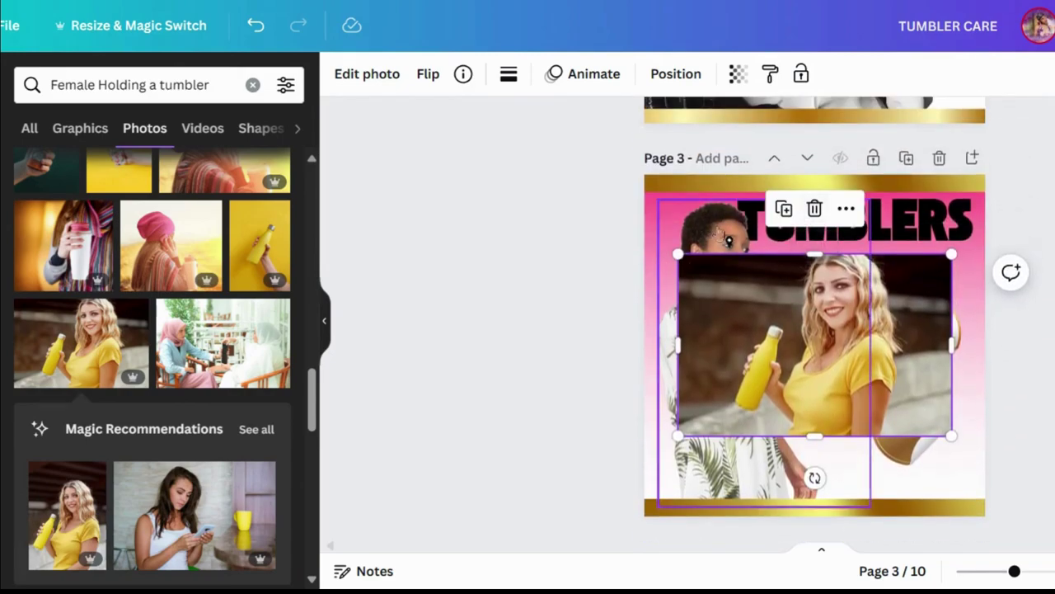
{"action": "left_click", "coordinate": [728, 240]}
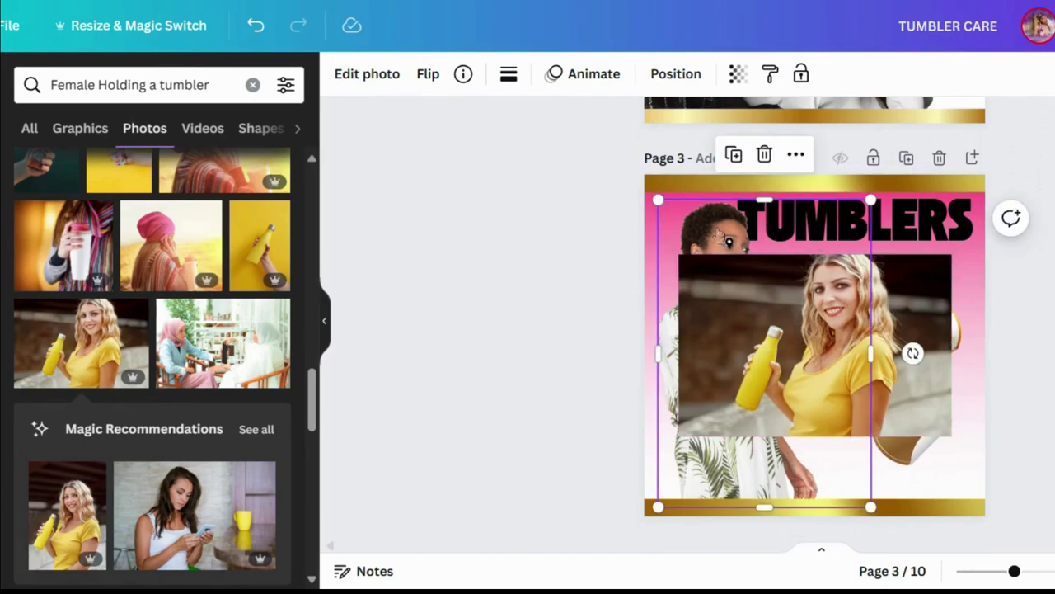
{"action": "left_click", "coordinate": [764, 155]}
- Separate the blonde woman from her photo with Magic Grab and delete the leftover background image
{"action": "left_click", "coordinate": [822, 292]}
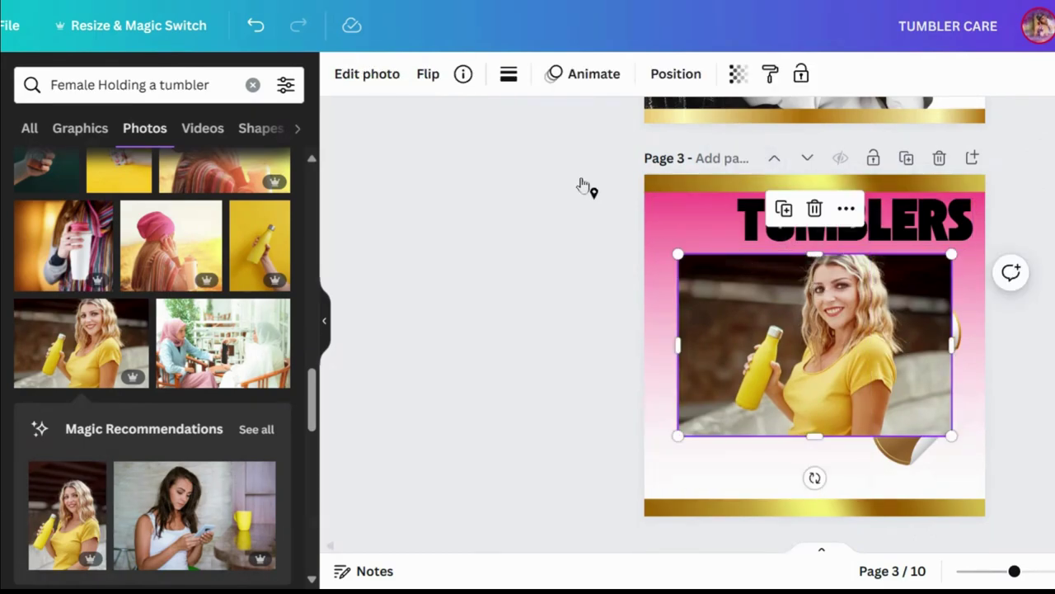
{"action": "left_click", "coordinate": [366, 74]}
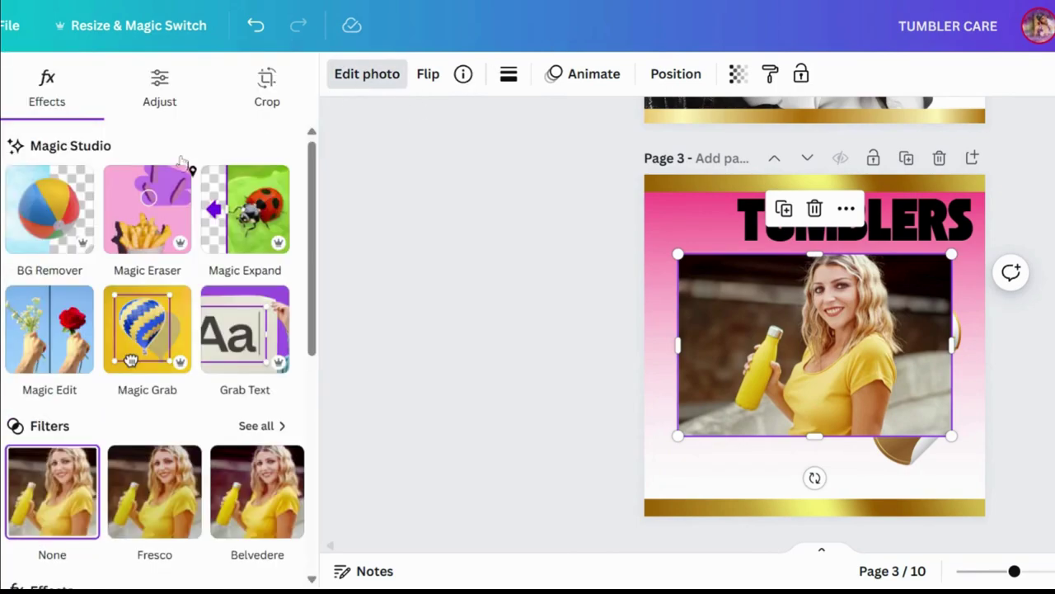
{"action": "left_click", "coordinate": [145, 334]}
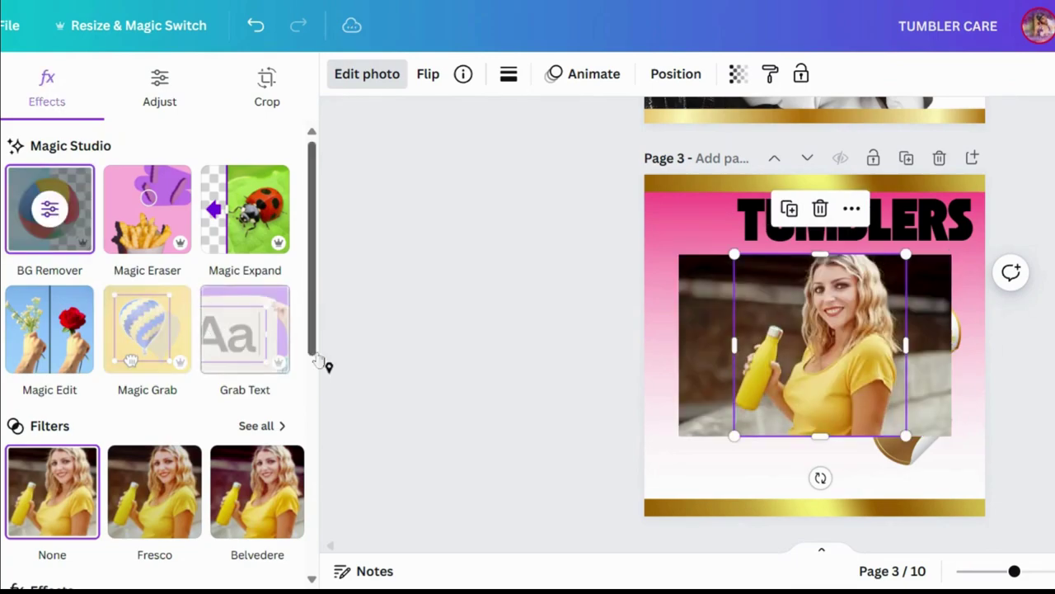
{"action": "left_click", "coordinate": [714, 338]}
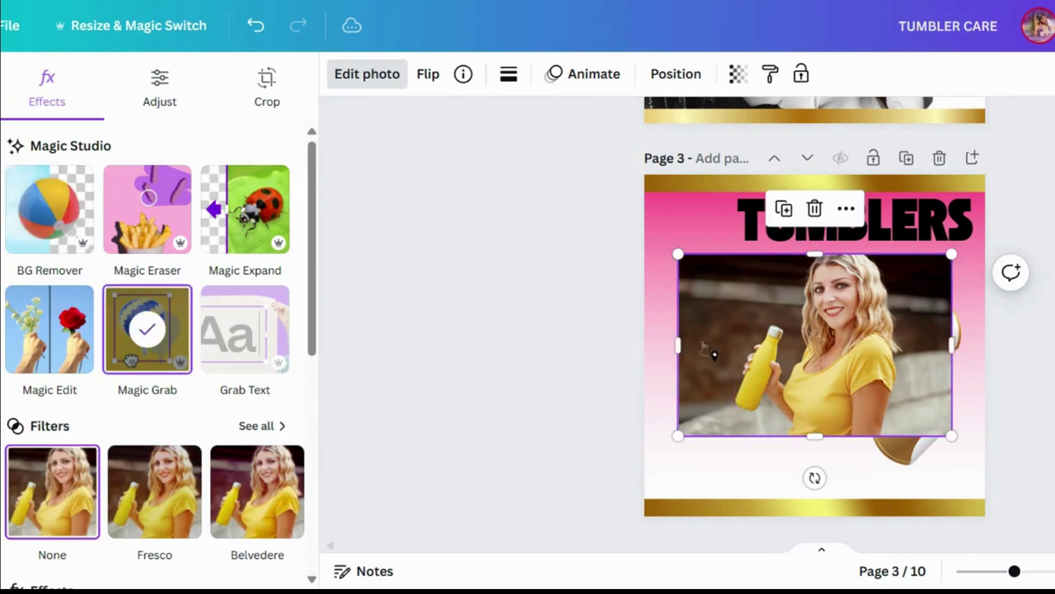
{"action": "left_click", "coordinate": [814, 207]}
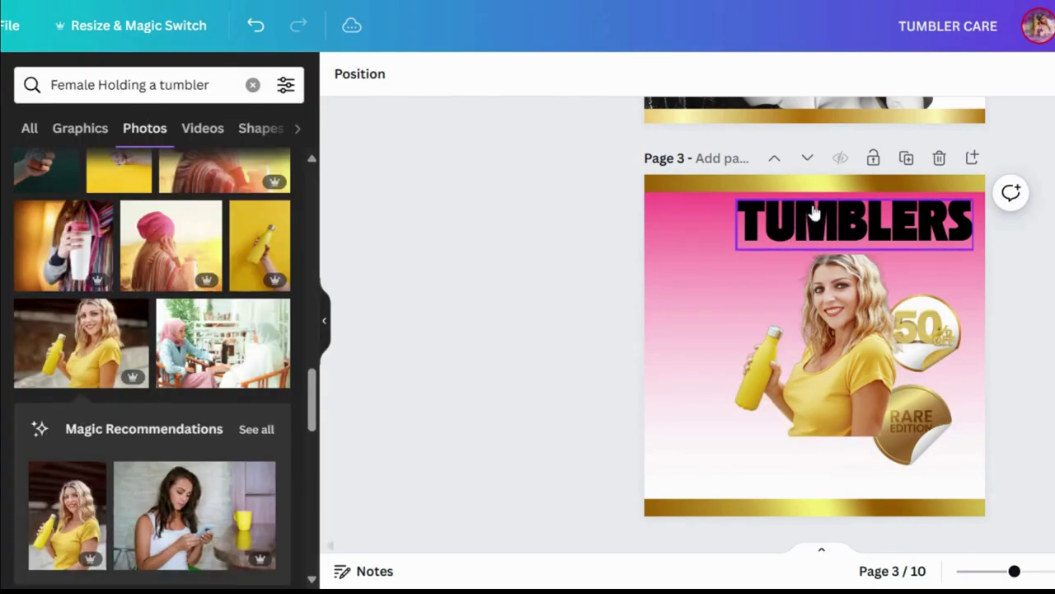
- Enlarge the woman's cut-out to fill the height between the gold bars, flip it horizontally, and align it with the page's left edge
{"action": "left_click", "coordinate": [849, 300]}
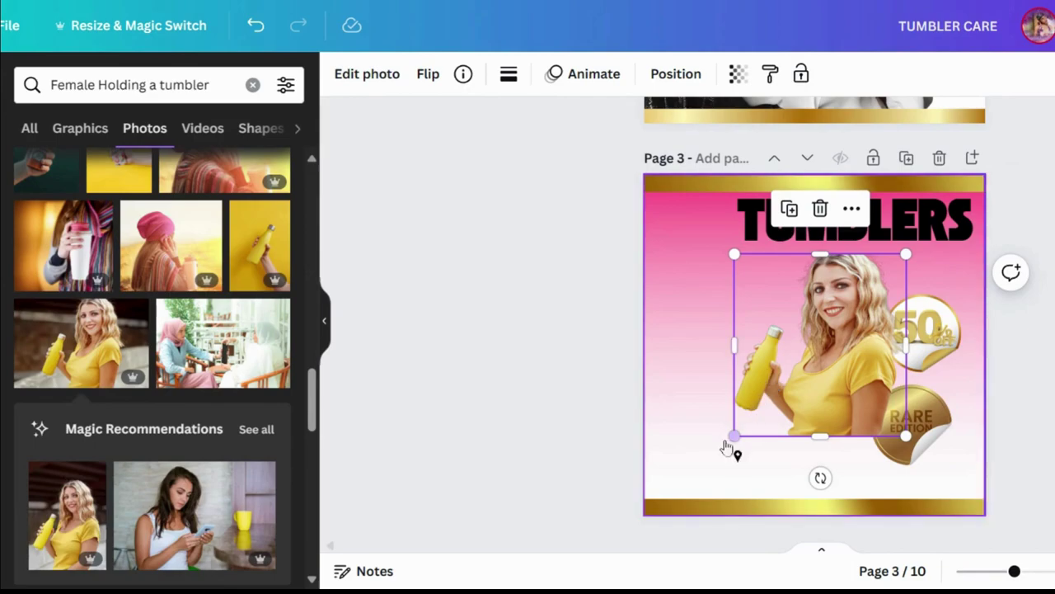
{"action": "left_click_drag", "start_coordinate": [734, 436], "coordinate": [618, 548]}
{"action": "left_click_drag", "start_coordinate": [792, 454], "coordinate": [825, 394]}
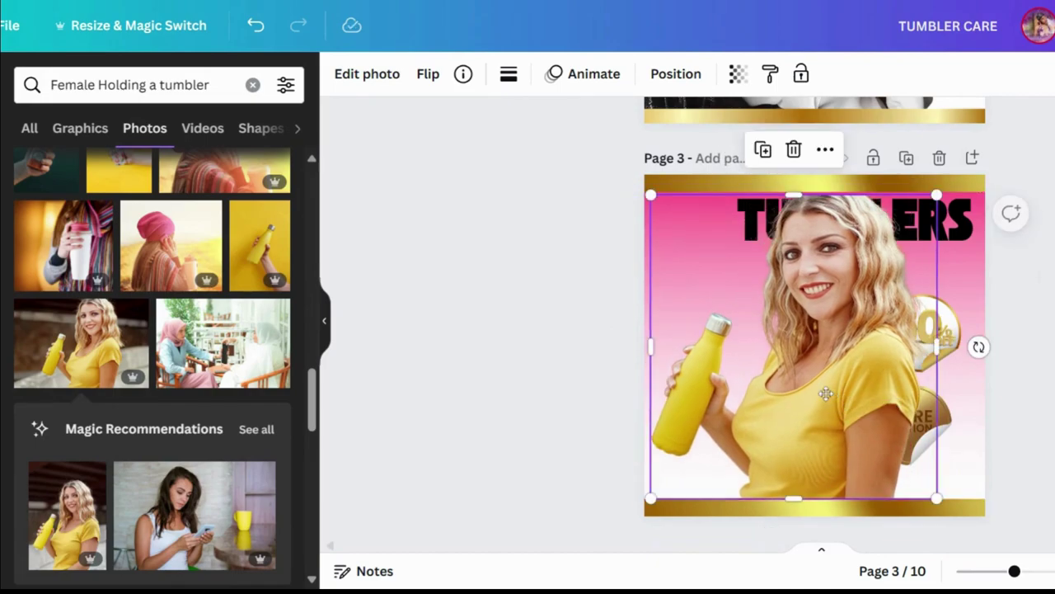
{"action": "left_click", "coordinate": [433, 81]}
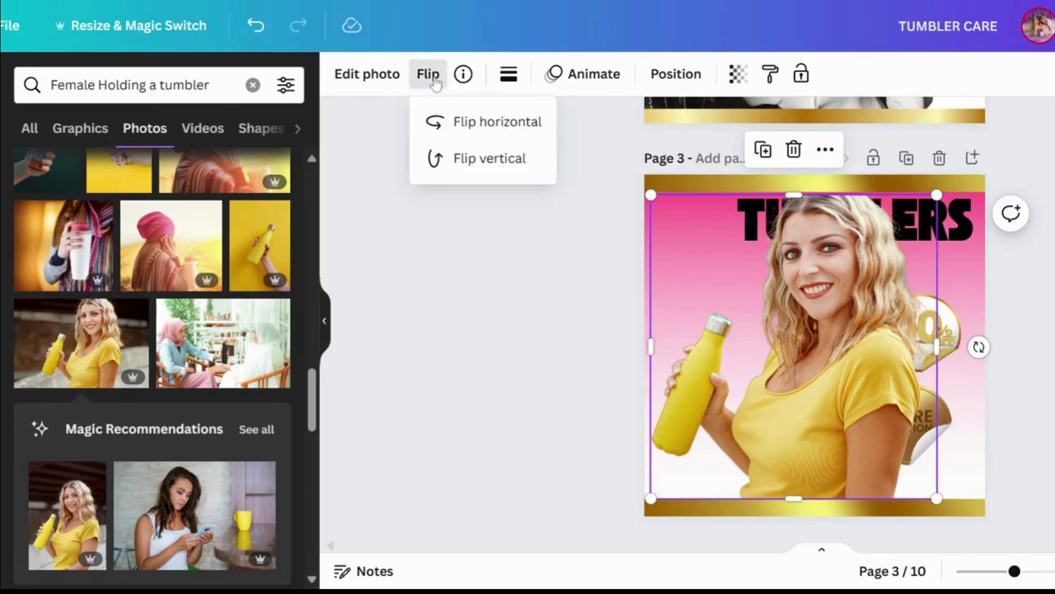
{"action": "left_click", "coordinate": [496, 134]}
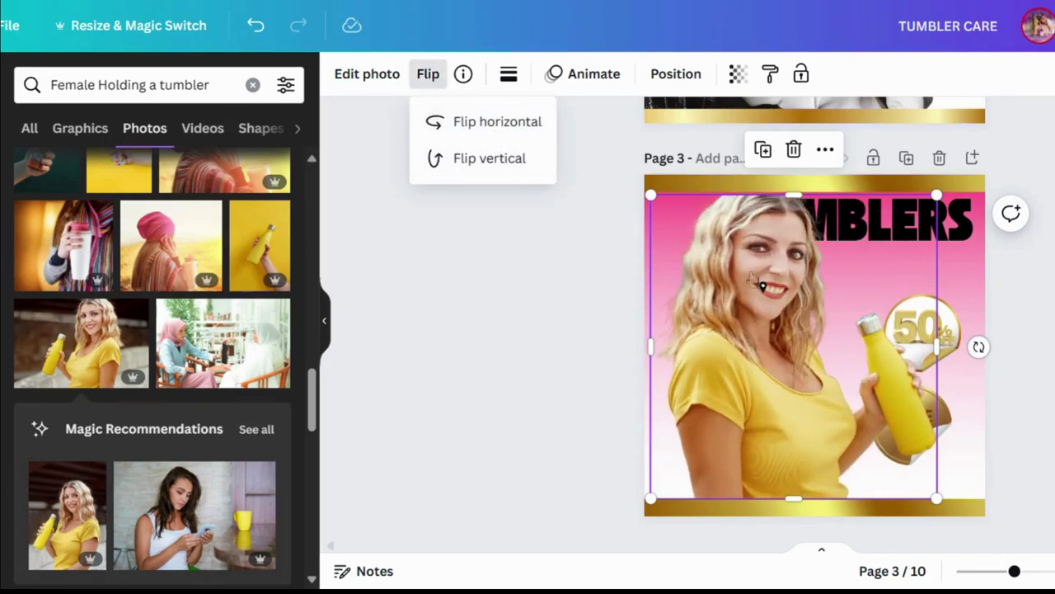
{"action": "mouse_move", "coordinate": [804, 293]}
{"action": "left_mouse_down"}
{"action": "mouse_move", "coordinate": [813, 288]}
{"action": "mouse_move", "coordinate": [783, 282]}
{"action": "mouse_move", "coordinate": [794, 284]}
{"action": "left_mouse_up"}
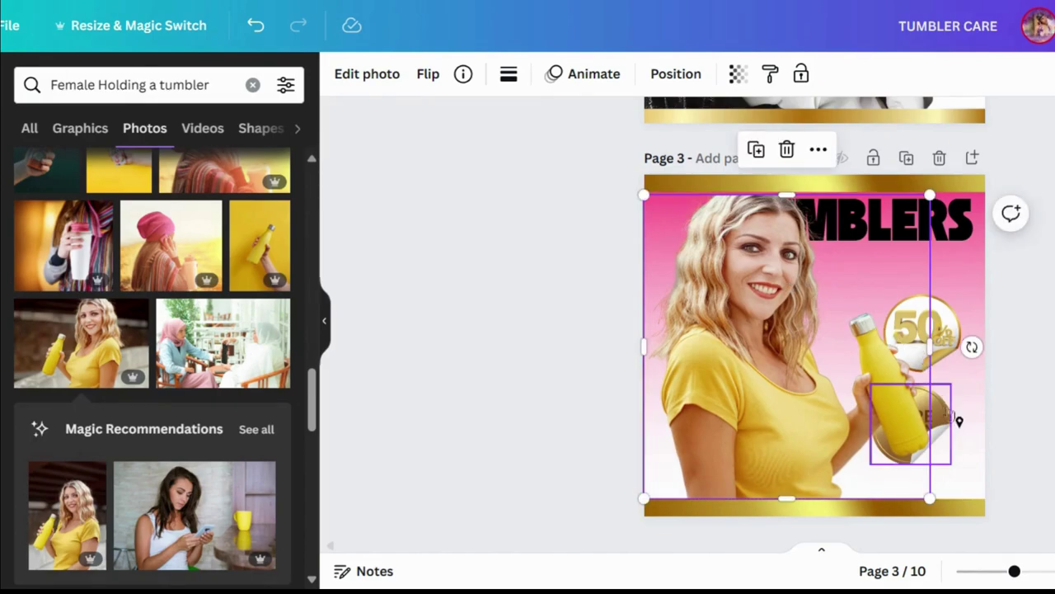
- Move the RARE EDITION sticker to the page's lower-right corner and enlarge the woman to about 998 × 1060 px, overhanging the left edge
{"action": "left_click", "coordinate": [950, 422]}
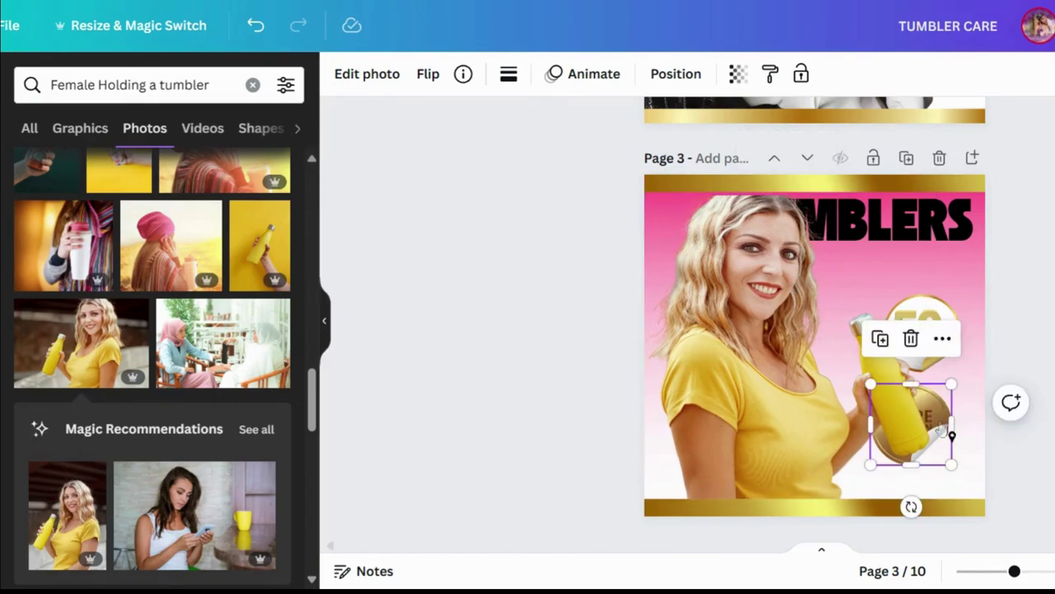
{"action": "left_click_drag", "start_coordinate": [950, 435], "coordinate": [965, 471]}
{"action": "left_click", "coordinate": [817, 401]}
{"action": "left_click_drag", "start_coordinate": [817, 401], "coordinate": [777, 364]}
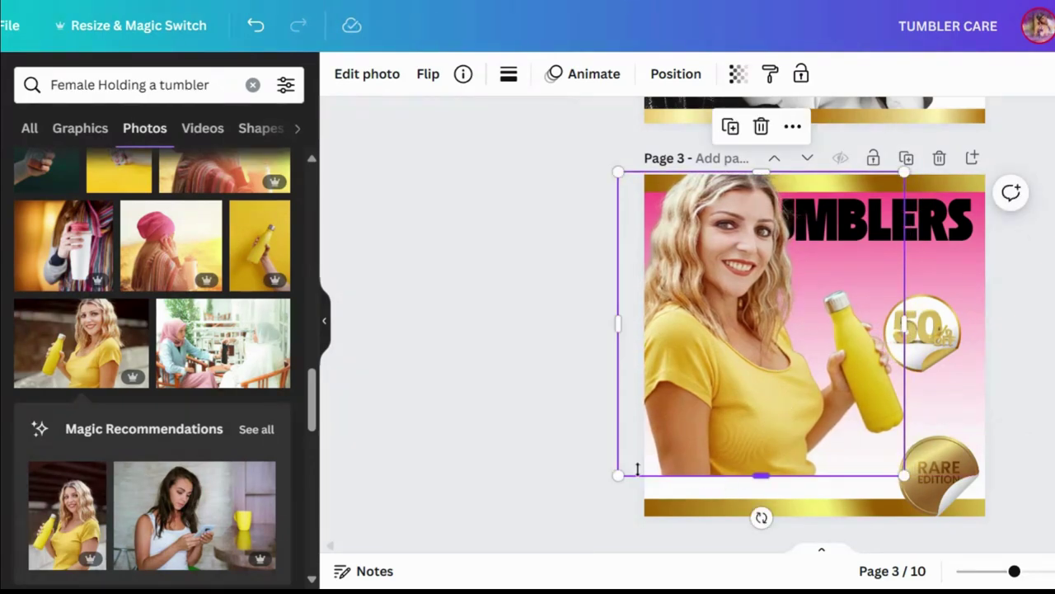
{"action": "left_click_drag", "start_coordinate": [617, 475], "coordinate": [618, 532]}
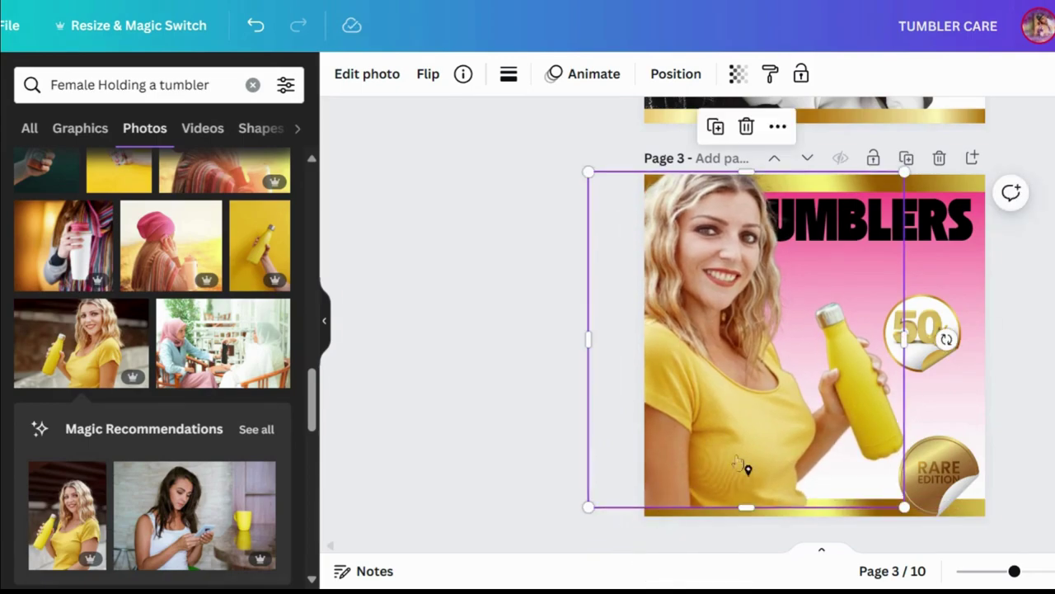
{"action": "left_click_drag", "start_coordinate": [758, 455], "coordinate": [768, 431]}
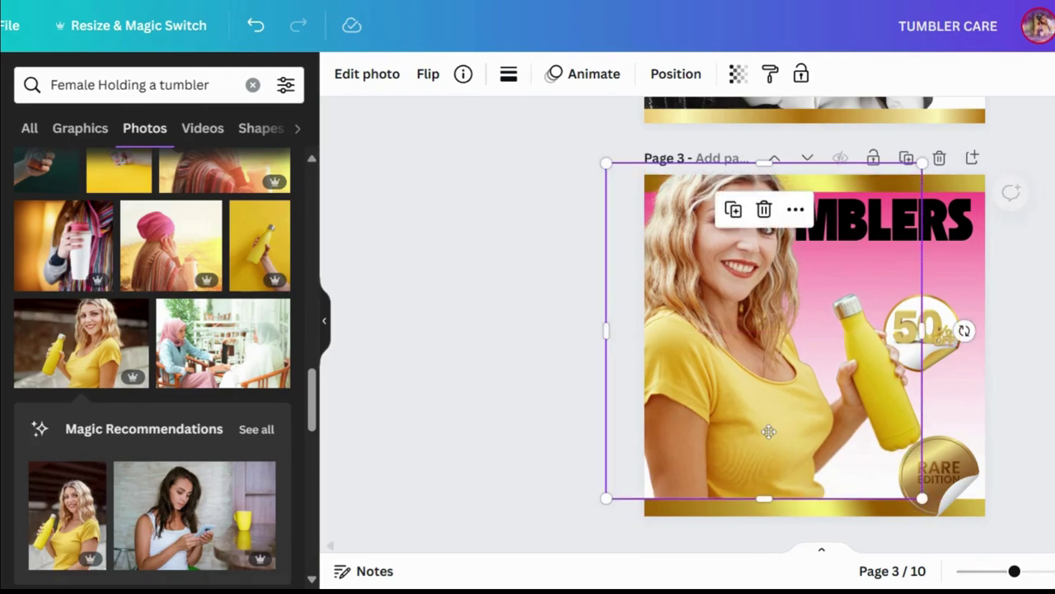
- Send the woman's cut-out backward until it is behind the stickers, gold bars and "TUMBLERS" text
{"action": "left_click", "coordinate": [676, 74]}
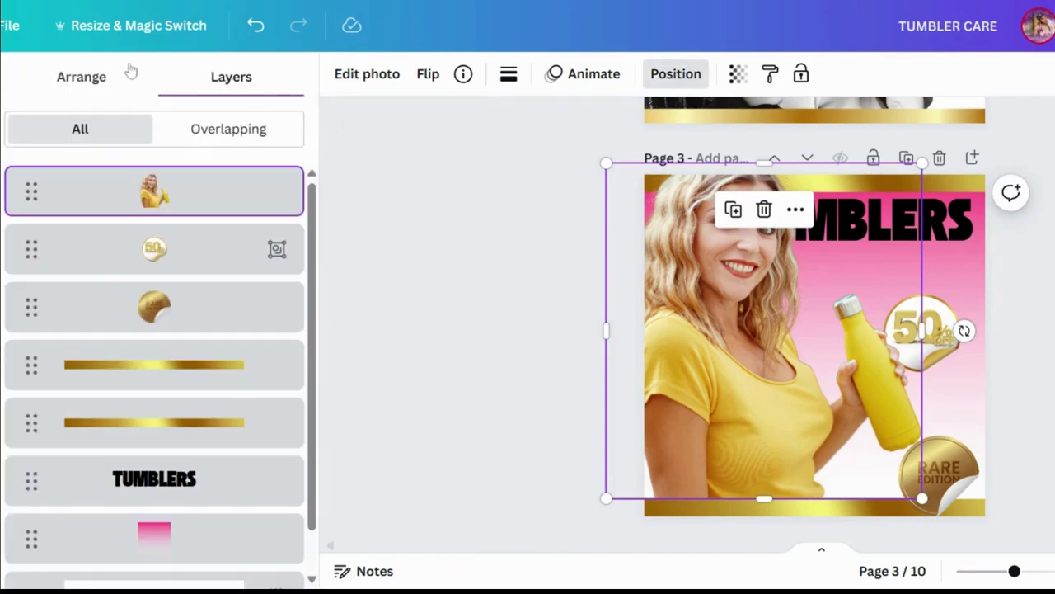
{"action": "left_click", "coordinate": [96, 78]}
{"action": "left_click", "coordinate": [229, 126]}
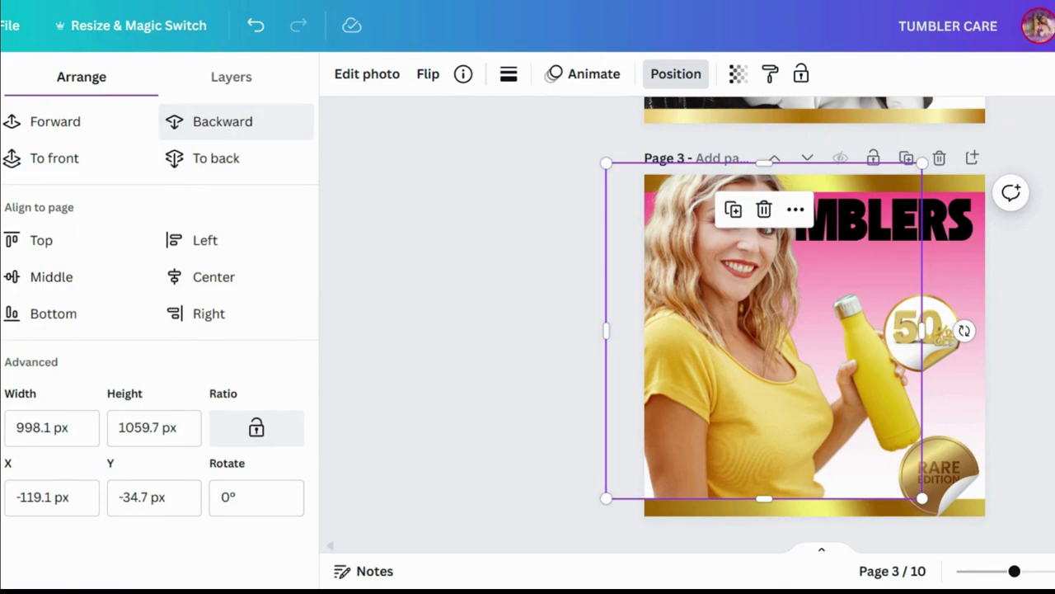
{"action": "left_click", "coordinate": [230, 123]}
{"action": "left_click", "coordinate": [229, 123]}
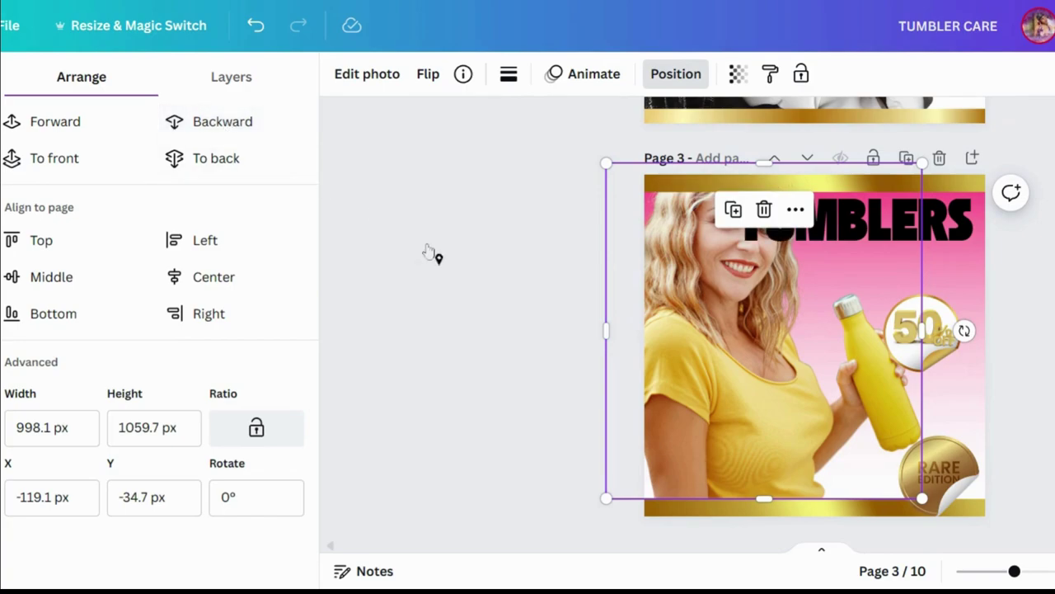
{"action": "left_click", "coordinate": [430, 253]}
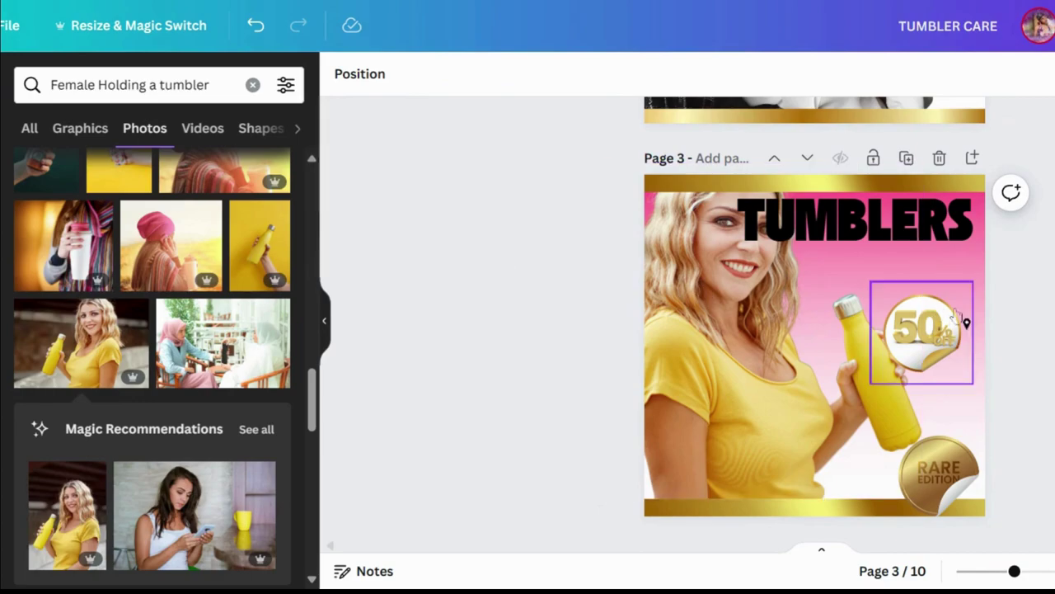
- Stack the 50% sticker and a smaller RARE EDITION sticker under "TUMBLERS" along the right edge, and shift the woman slightly right
{"action": "left_click", "coordinate": [946, 360]}
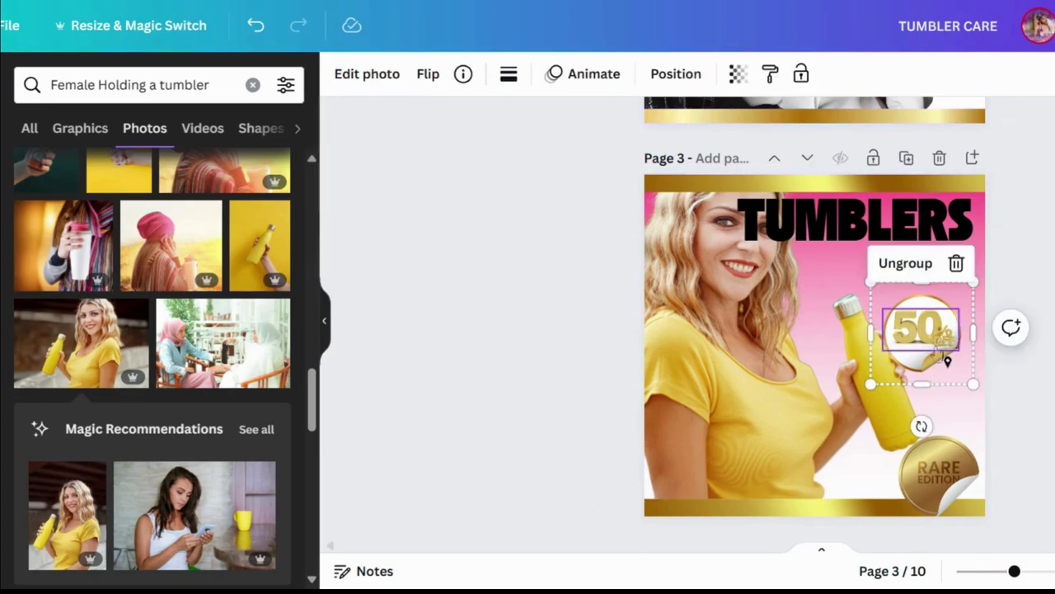
{"action": "left_click_drag", "start_coordinate": [939, 352], "coordinate": [946, 298]}
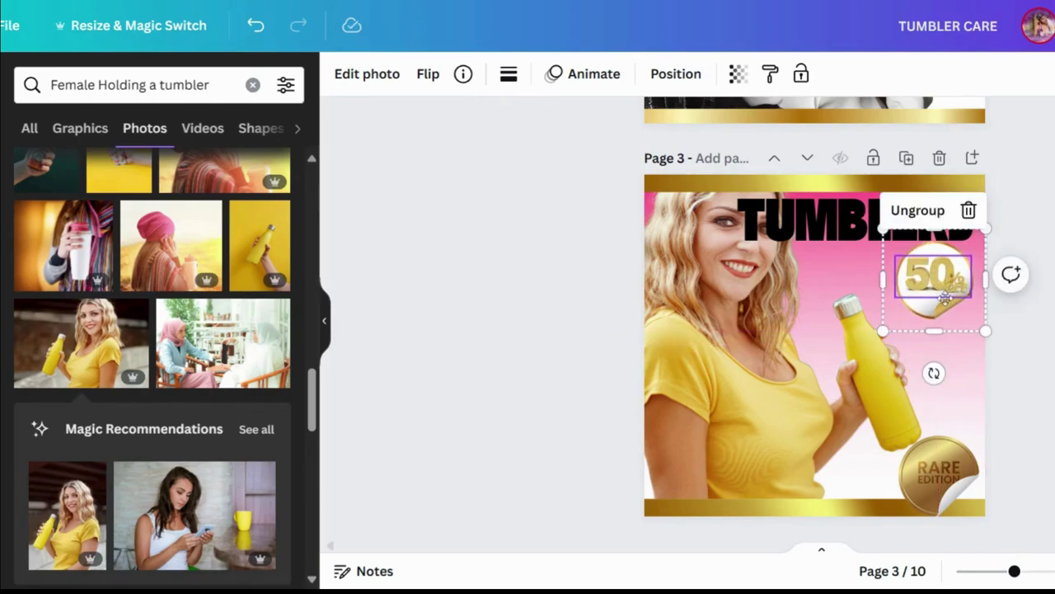
{"action": "left_click", "coordinate": [956, 452]}
{"action": "left_click_drag", "start_coordinate": [958, 447], "coordinate": [965, 342]}
{"action": "left_click_drag", "start_coordinate": [903, 411], "coordinate": [943, 375]}
{"action": "left_click", "coordinate": [777, 412]}
{"action": "key", "text": "Escape"}
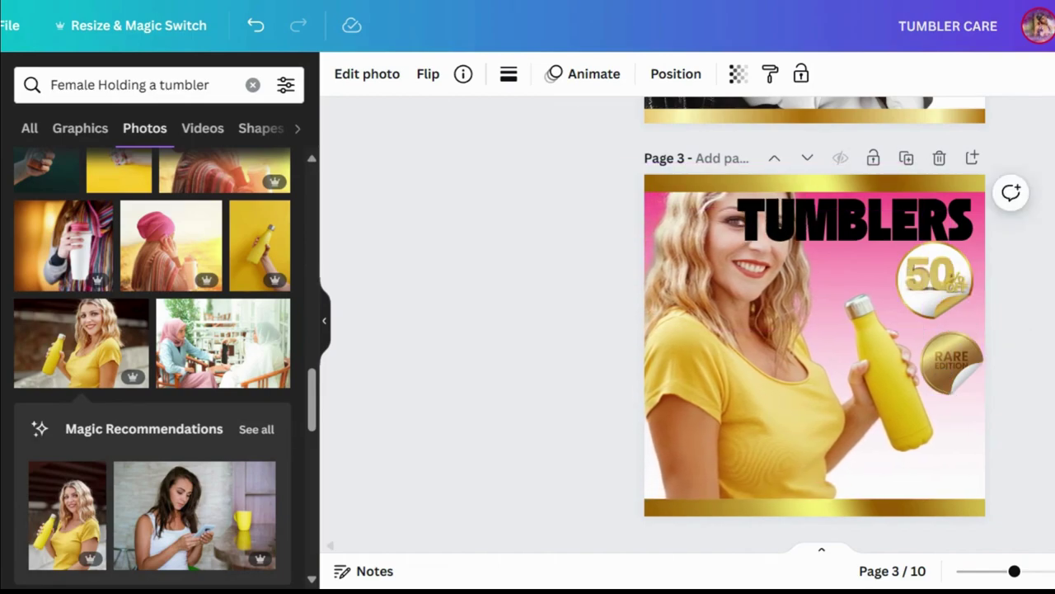
- Nudge the woman's cut-out slightly right on page 3 so the bottle sits closer to the RARE EDITION sticker
{"action": "key", "text": "ctrl+z"}
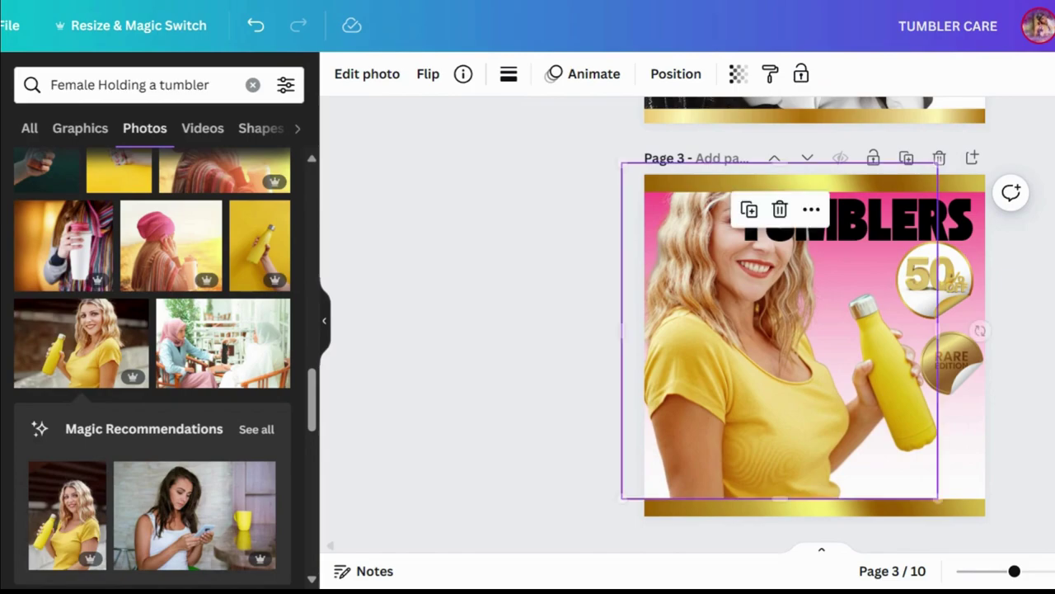
{"action": "key", "text": "ctrl+z"}
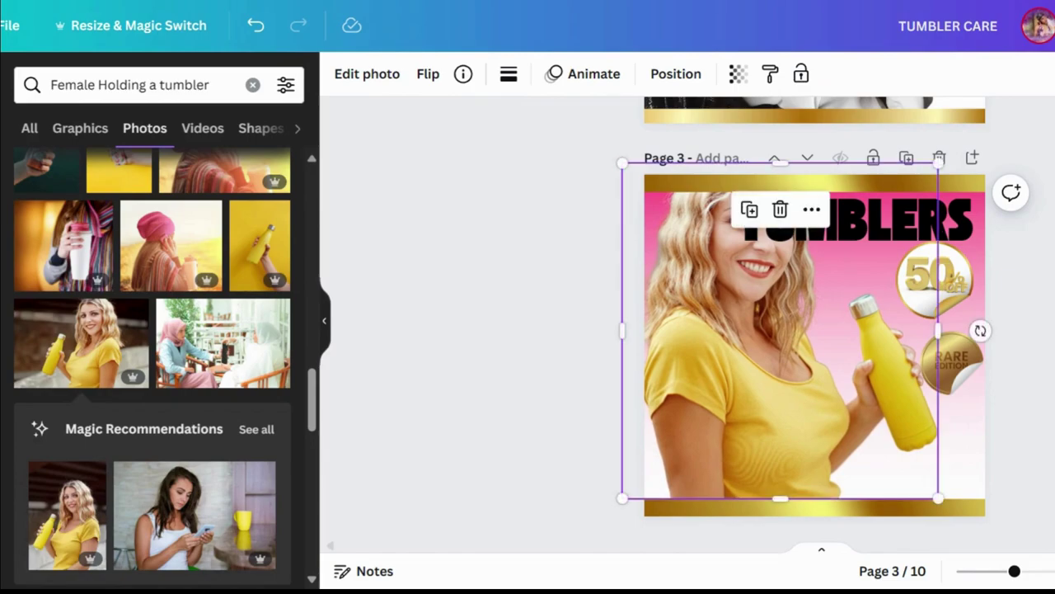
{"action": "key", "text": "ctrl+z"}
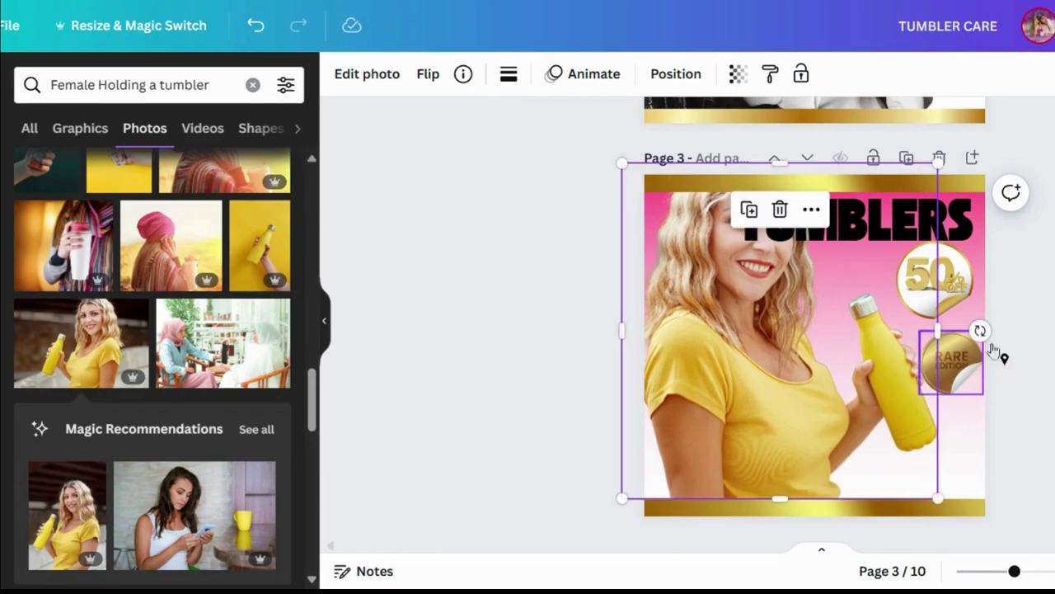
{"action": "key", "text": "ctrl+z"}
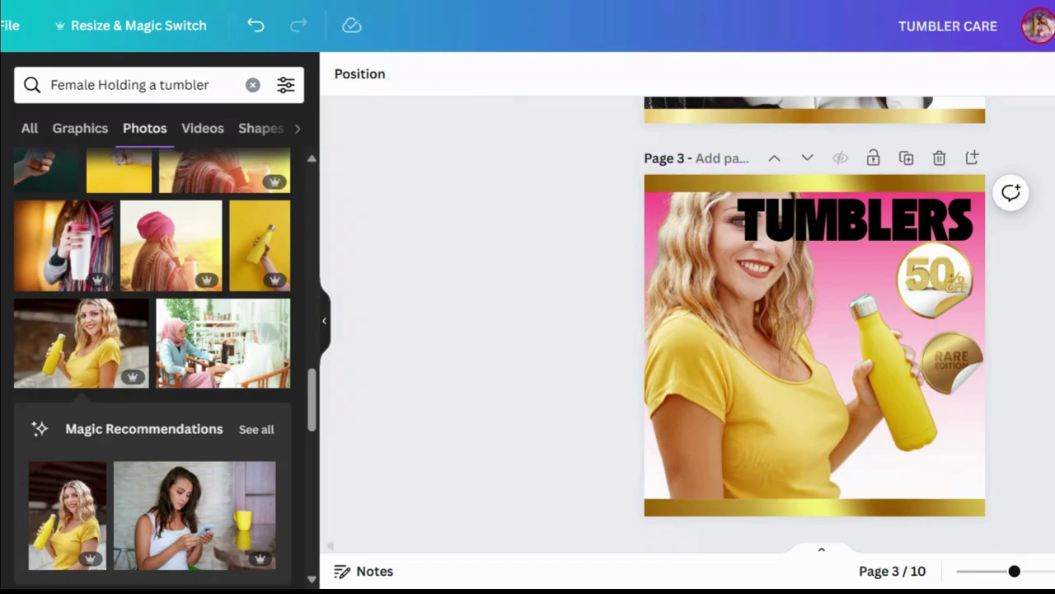
- Move the "TUMBLERS" title up against the upper gold bar, enlarge it to font size 121, and centre it across the page
{"action": "left_click", "coordinate": [868, 224]}
{"action": "left_click_drag", "start_coordinate": [869, 224], "coordinate": [837, 214]}
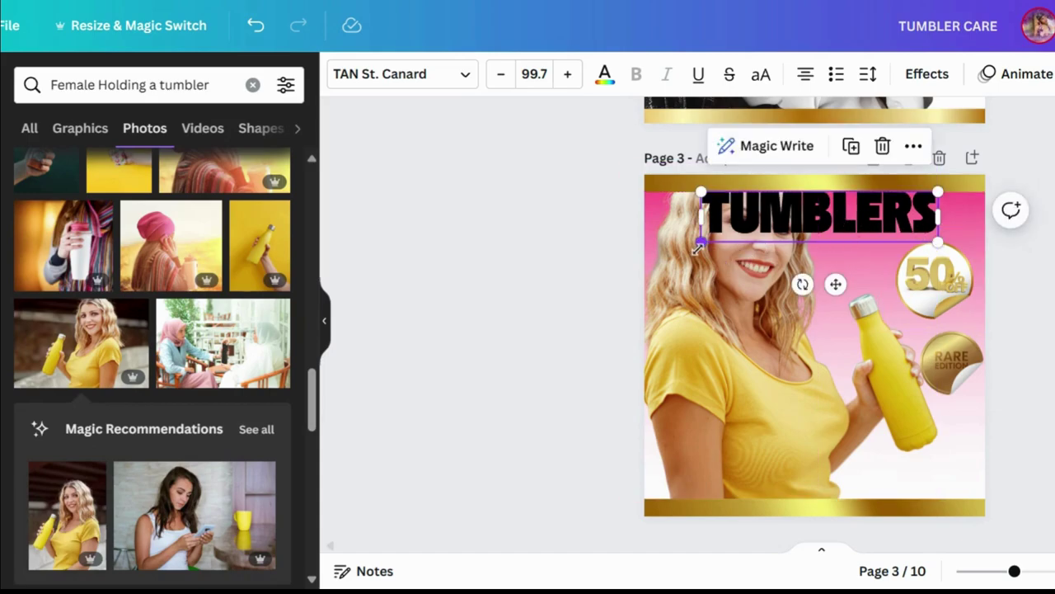
{"action": "left_click_drag", "start_coordinate": [701, 242], "coordinate": [652, 252]}
{"action": "left_click_drag", "start_coordinate": [780, 216], "coordinate": [793, 215]}
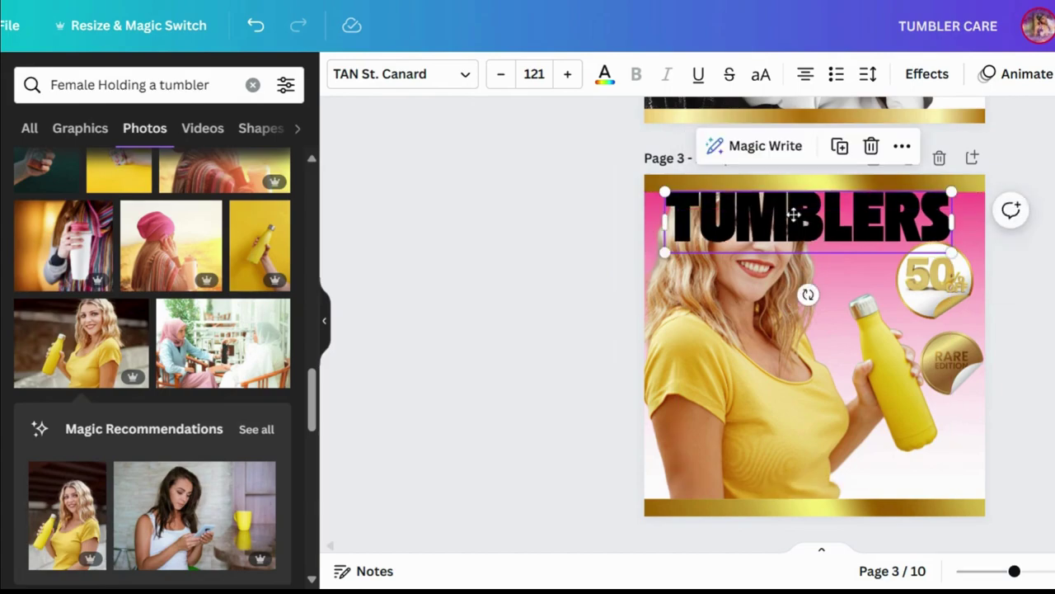
- Find the gold script "Special Offer" graphic with a "gold special" search and place it across the lower part of "TUMBLERS"
{"action": "left_click", "coordinate": [253, 86]}
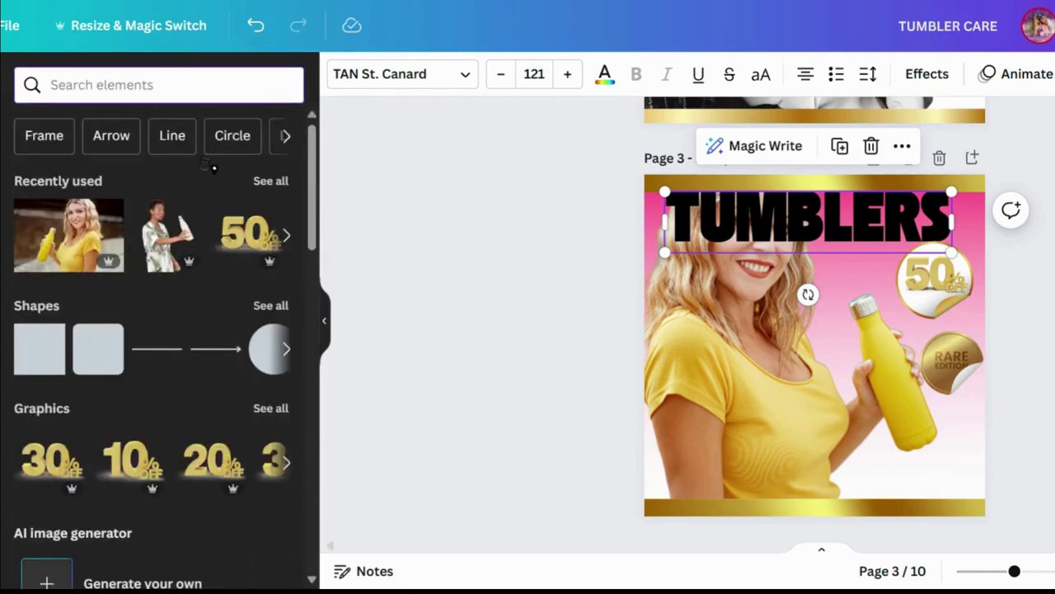
{"action": "type", "text": "sp"}
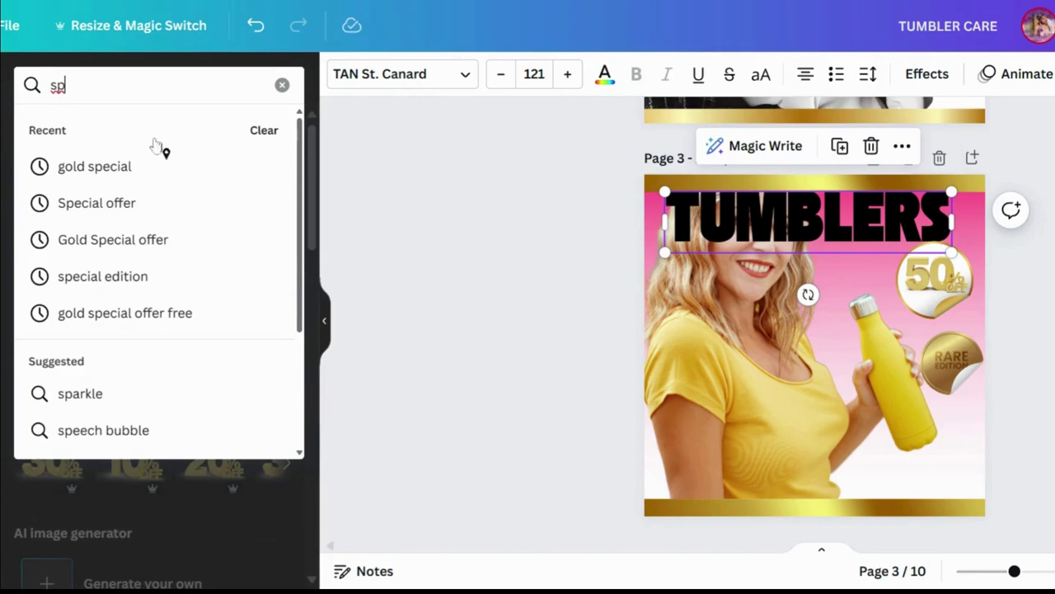
{"action": "left_click", "coordinate": [151, 166]}
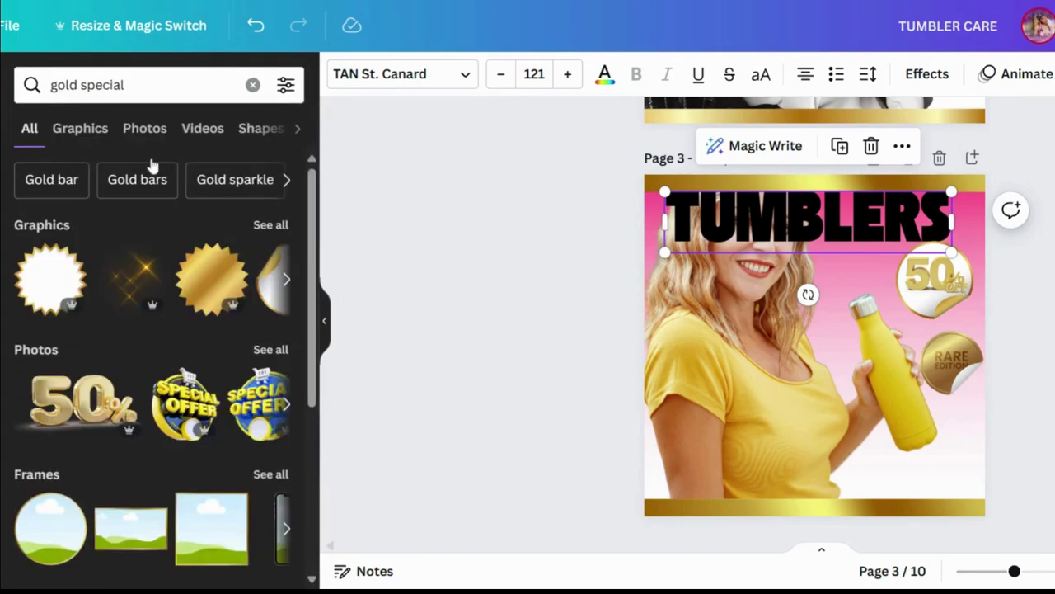
{"action": "left_click", "coordinate": [272, 225]}
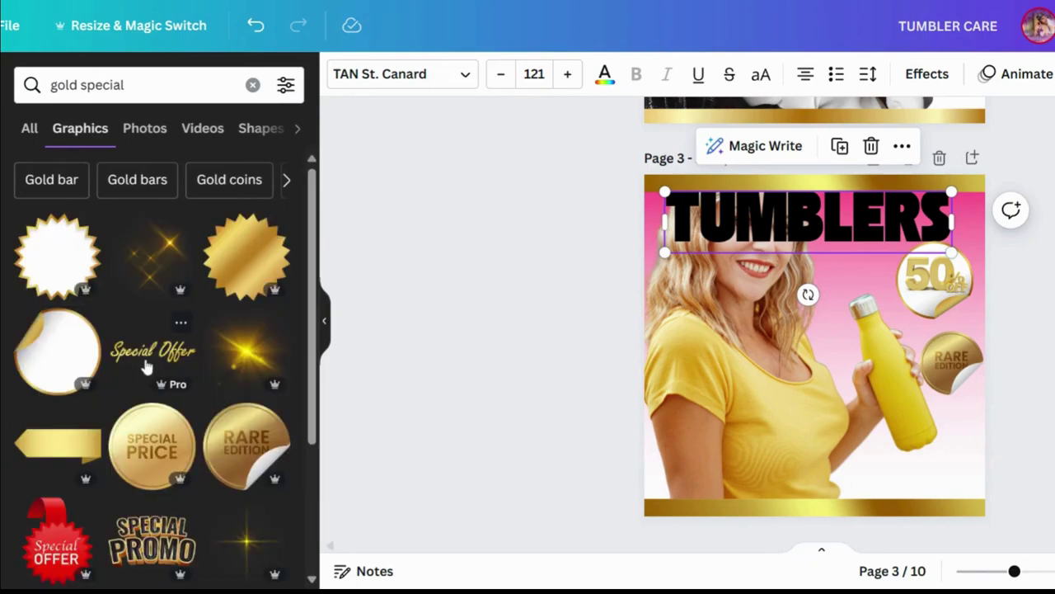
{"action": "left_click", "coordinate": [145, 366]}
{"action": "left_click_drag", "start_coordinate": [808, 353], "coordinate": [778, 246]}
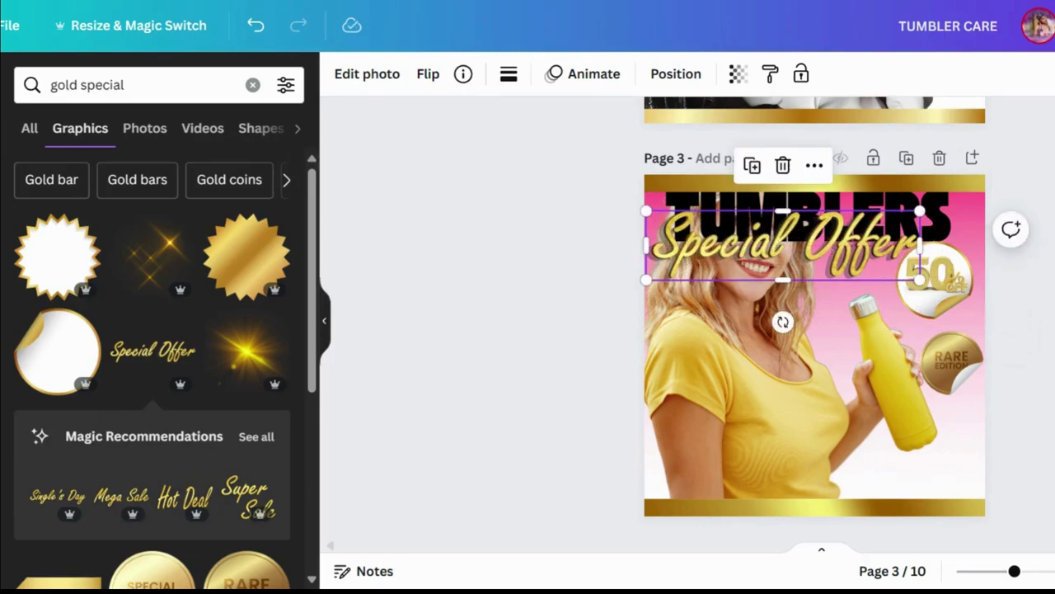
{"action": "key", "text": "Escape"}
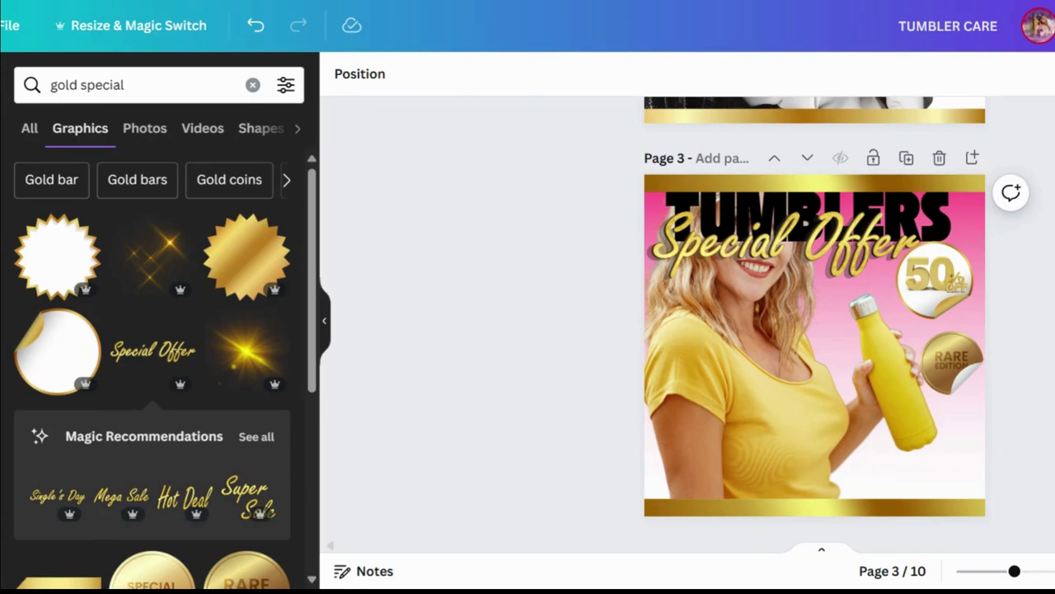
- Compare the title, "Special Offer" lettering and stickers on page 3 with the reference design on page 2
{"action": "scroll", "coordinate": [814, 330], "scroll_direction": "up", "scroll_amount": 5}
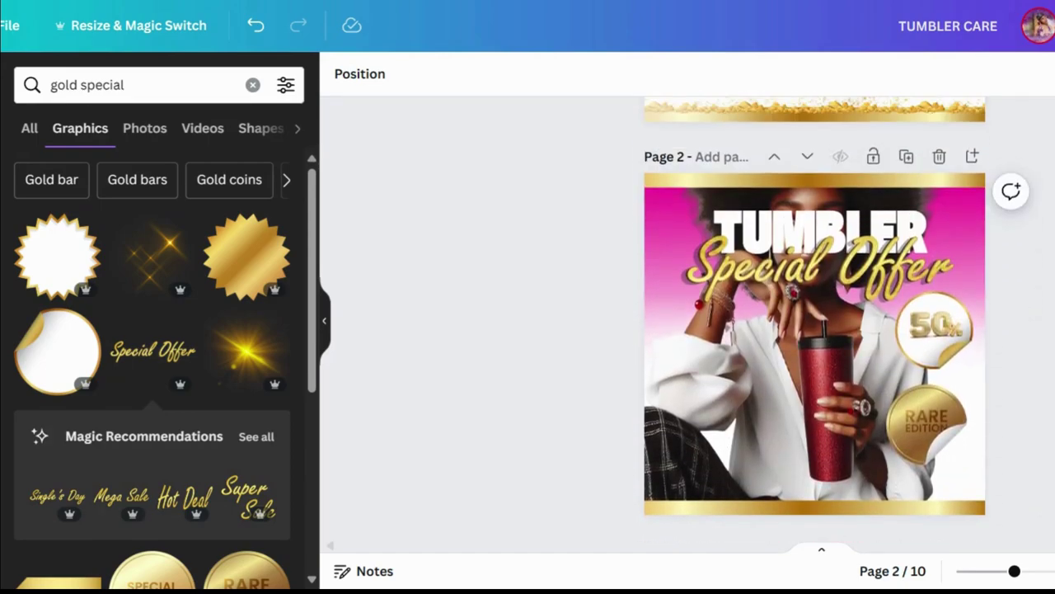
{"action": "scroll", "coordinate": [814, 330], "scroll_direction": "down", "scroll_amount": 5}
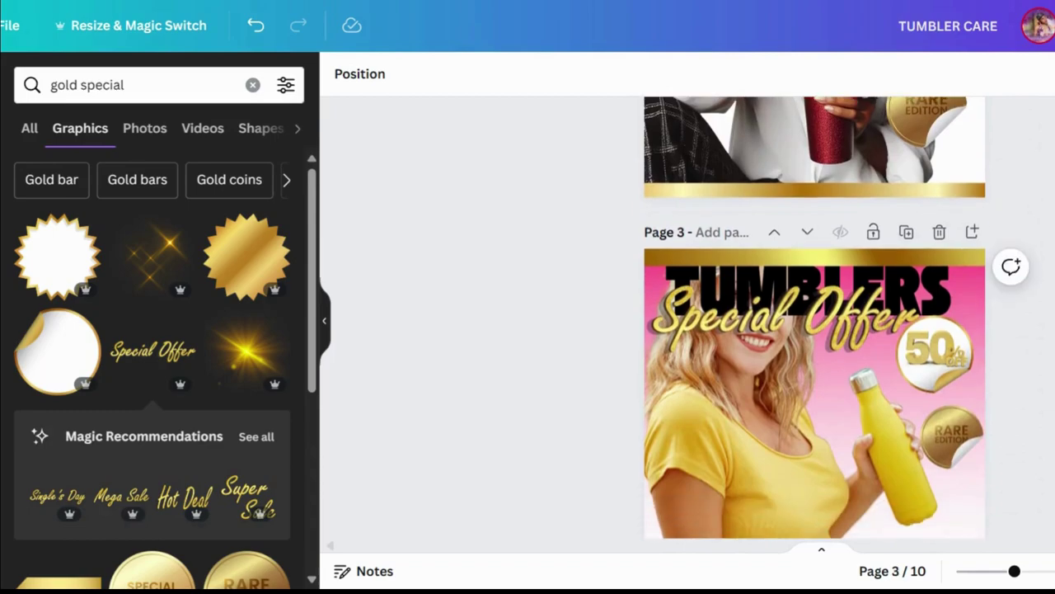
{"action": "scroll", "coordinate": [814, 329], "scroll_direction": "up", "scroll_amount": 5}
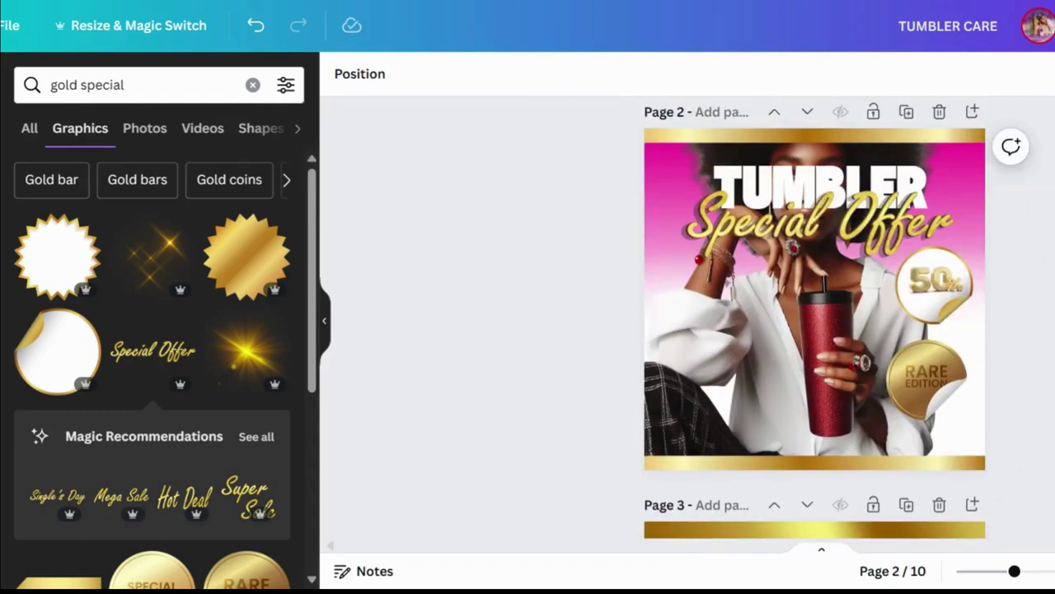
{"action": "scroll", "coordinate": [814, 330], "scroll_direction": "down", "scroll_amount": 5}
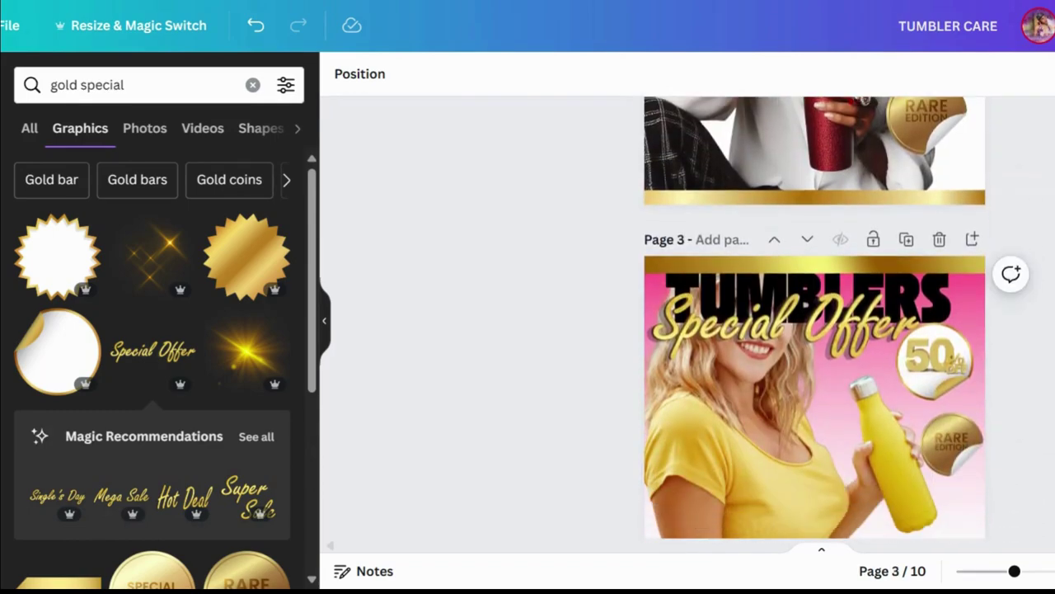
{"action": "scroll", "coordinate": [815, 330], "scroll_direction": "up", "scroll_amount": 5}
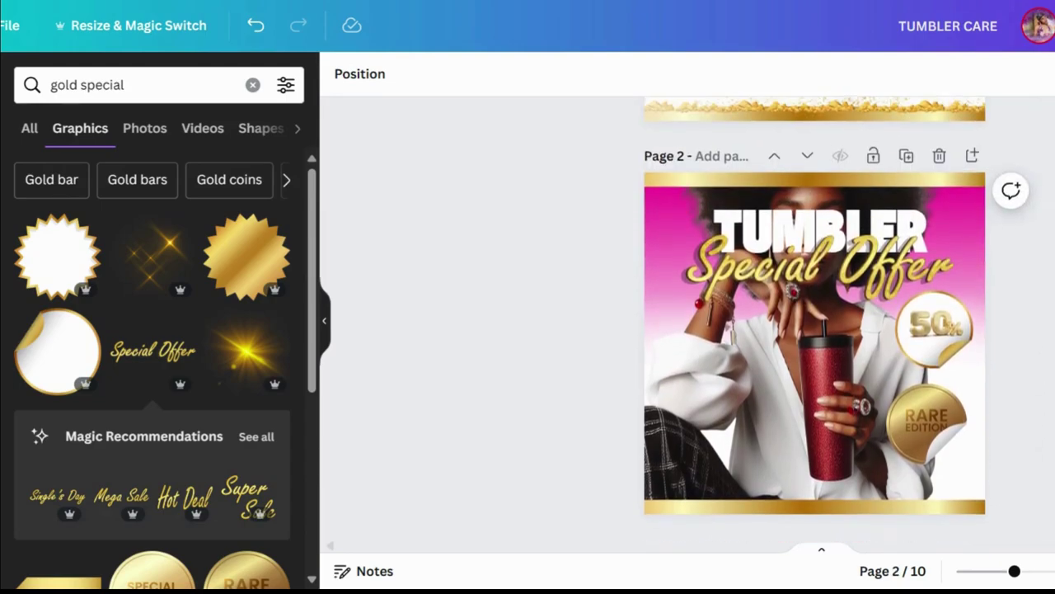
{"action": "scroll", "coordinate": [815, 330], "scroll_direction": "down", "scroll_amount": 5}
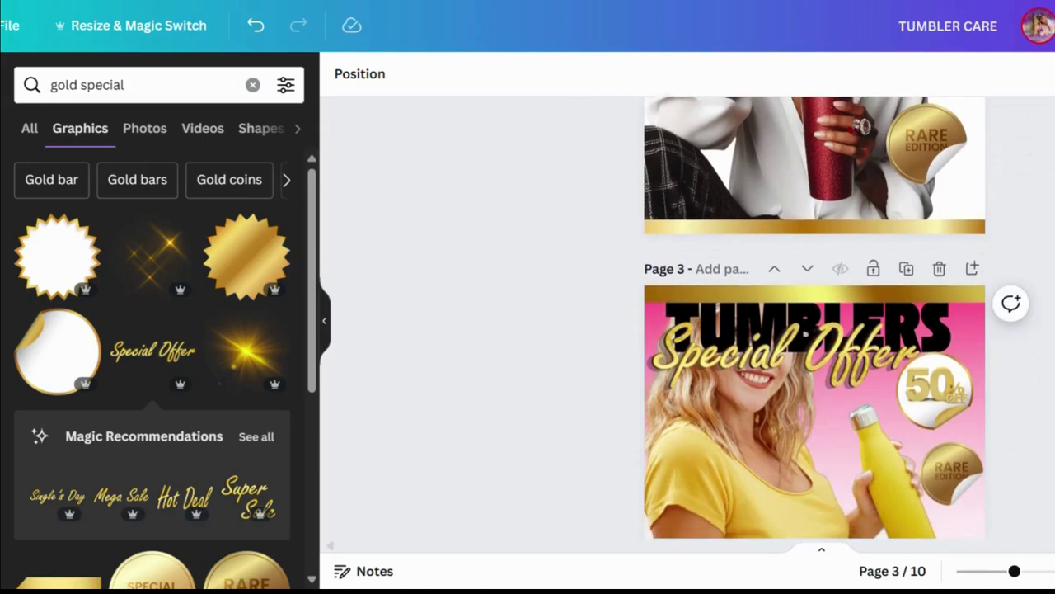
{"action": "scroll", "coordinate": [815, 329], "scroll_direction": "down", "scroll_amount": 1}
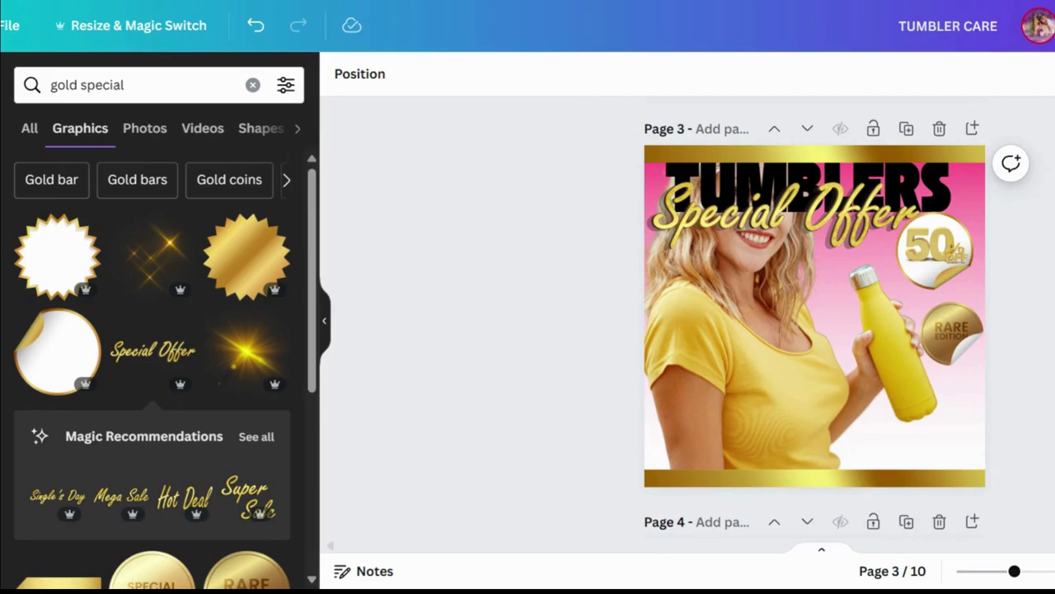
- Examine page 4's TUMBLER design with its gold badges and compare its layout with page 3
{"action": "scroll", "coordinate": [815, 317], "scroll_direction": "down", "scroll_amount": 5}
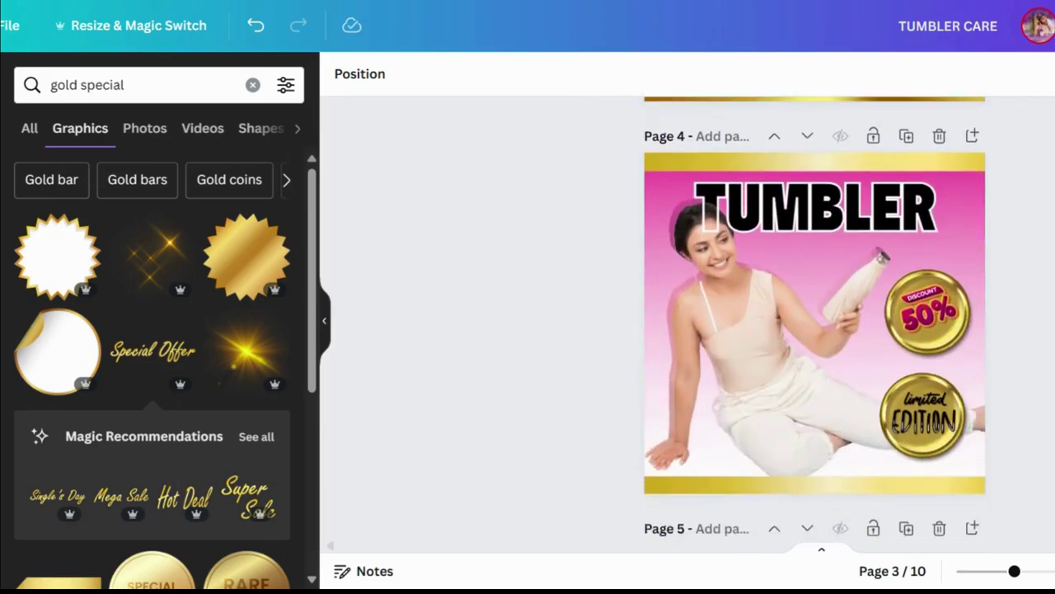
{"action": "scroll", "coordinate": [815, 318], "scroll_direction": "down", "scroll_amount": 2}
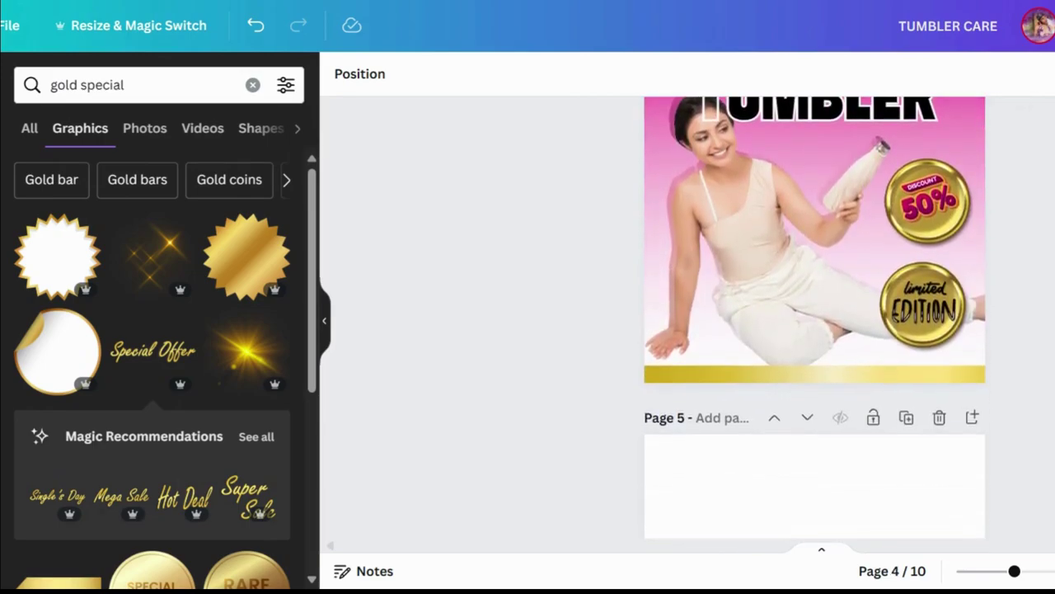
{"action": "scroll", "coordinate": [814, 317], "scroll_direction": "up", "scroll_amount": 2}
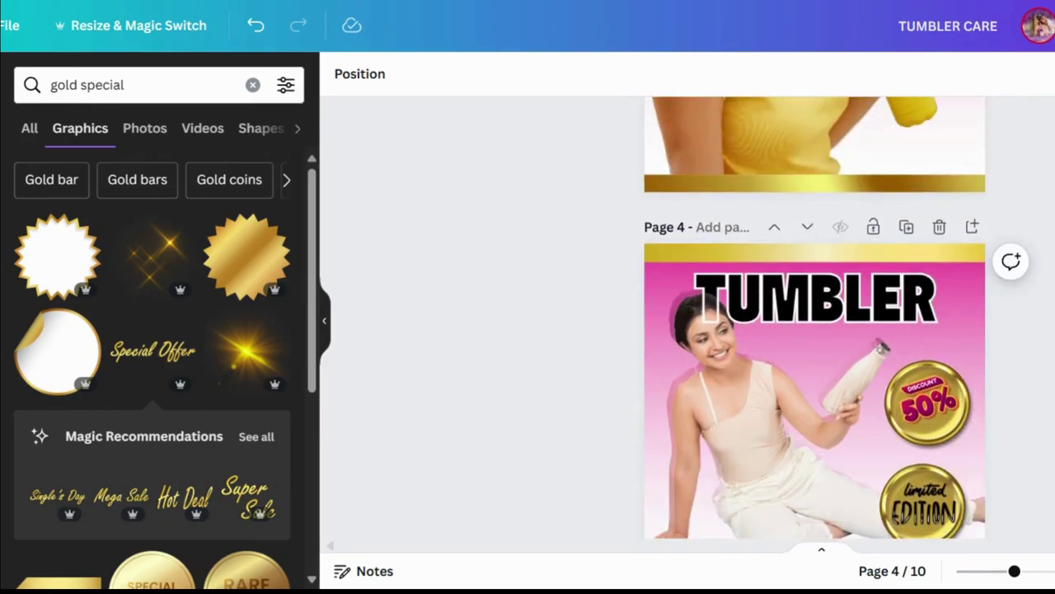
{"action": "scroll", "coordinate": [815, 317], "scroll_direction": "down", "scroll_amount": 2}
{"action": "scroll", "coordinate": [815, 318], "scroll_direction": "up", "scroll_amount": 1}
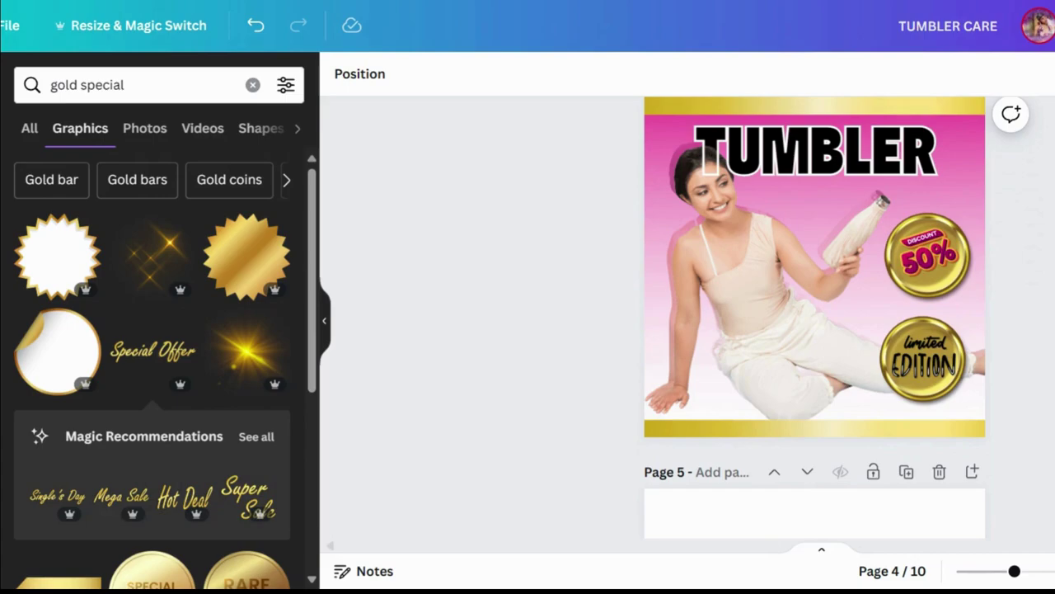
{"action": "scroll", "coordinate": [814, 317], "scroll_direction": "up", "scroll_amount": 2}
{"action": "scroll", "coordinate": [815, 317], "scroll_direction": "down", "scroll_amount": 1}
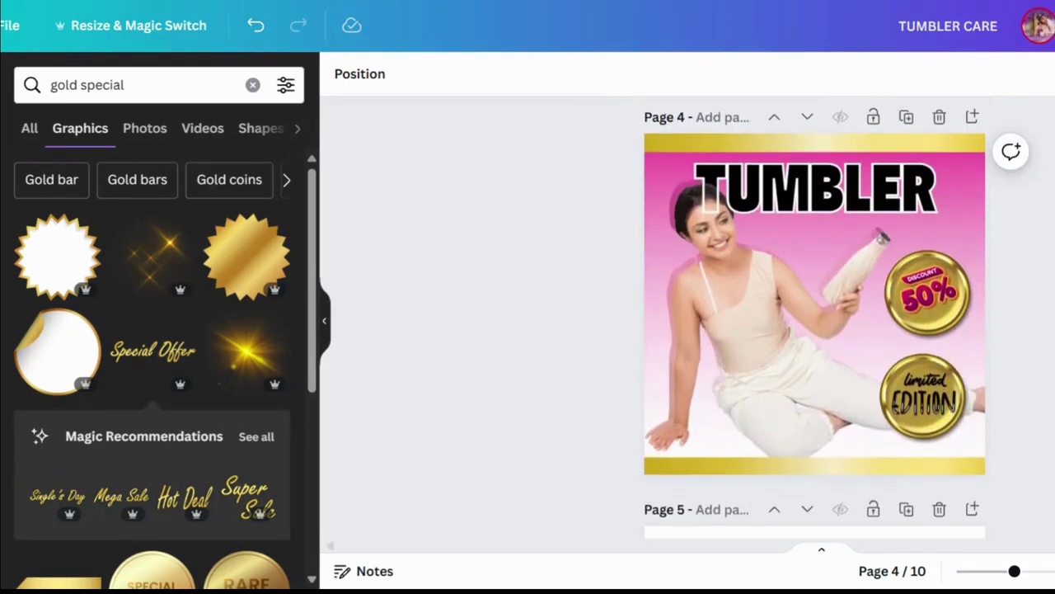
{"action": "scroll", "coordinate": [815, 318], "scroll_direction": "up", "scroll_amount": 6}
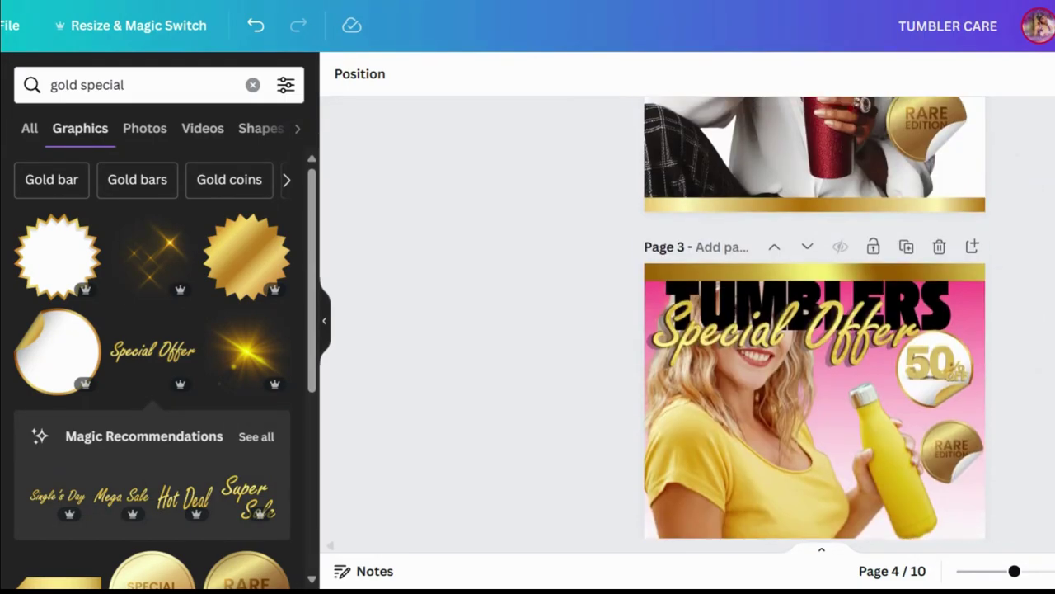
{"action": "scroll", "coordinate": [814, 317], "scroll_direction": "down", "scroll_amount": 1}
{"action": "scroll", "coordinate": [815, 317], "scroll_direction": "down", "scroll_amount": 1}
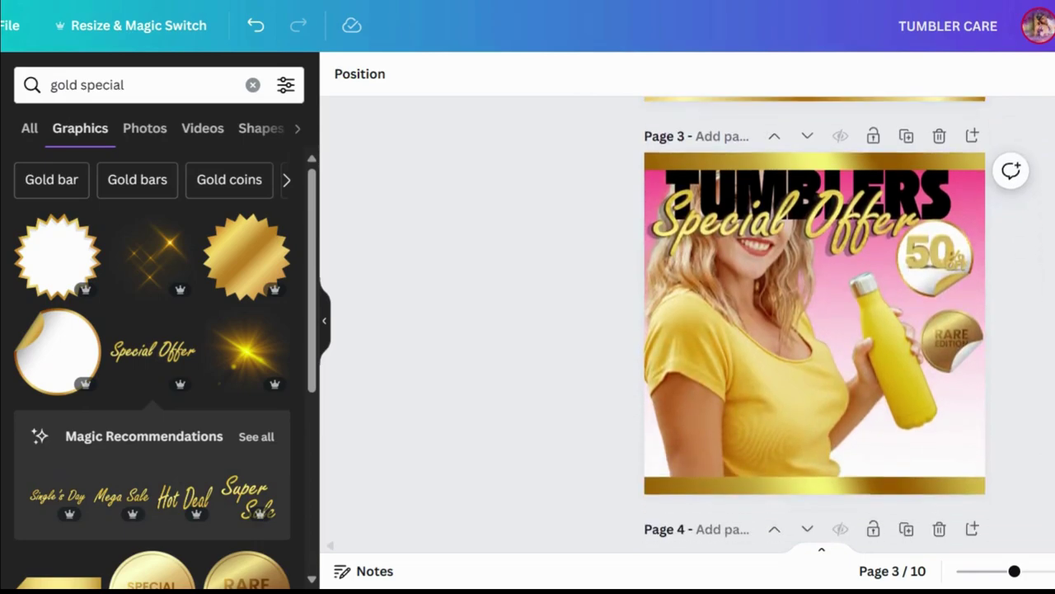
{"action": "left_click", "coordinate": [764, 400]}
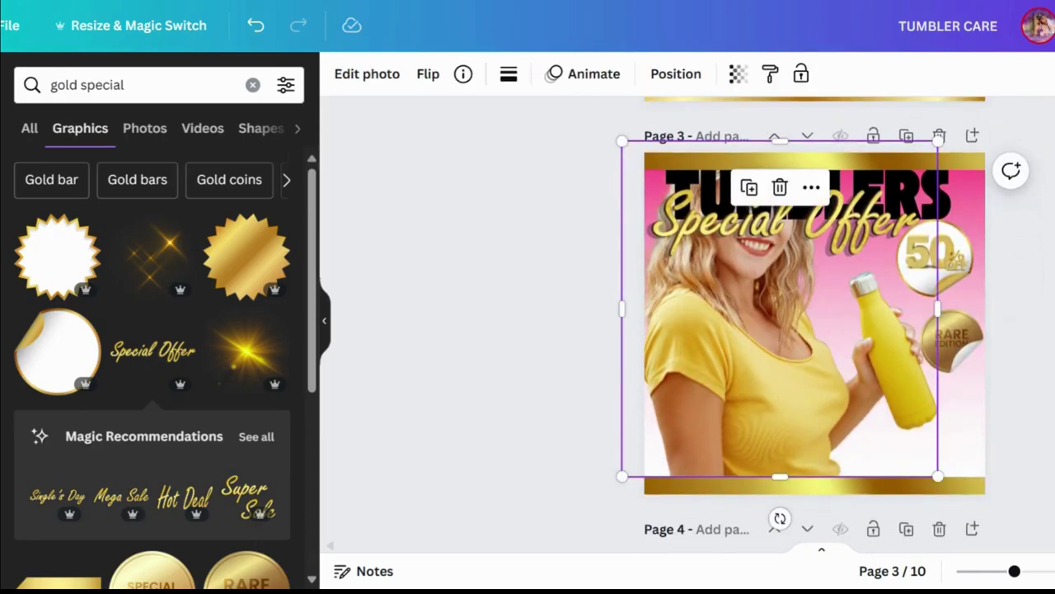
{"action": "scroll", "coordinate": [445, 122], "scroll_direction": "down", "scroll_amount": 1}
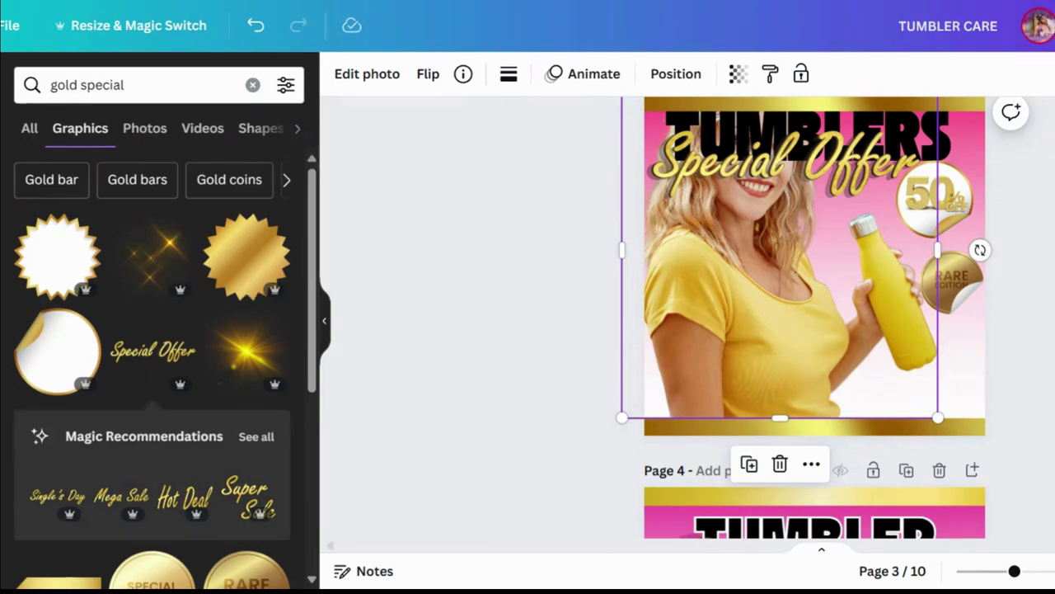
{"action": "scroll", "coordinate": [814, 318], "scroll_direction": "down", "scroll_amount": 5}
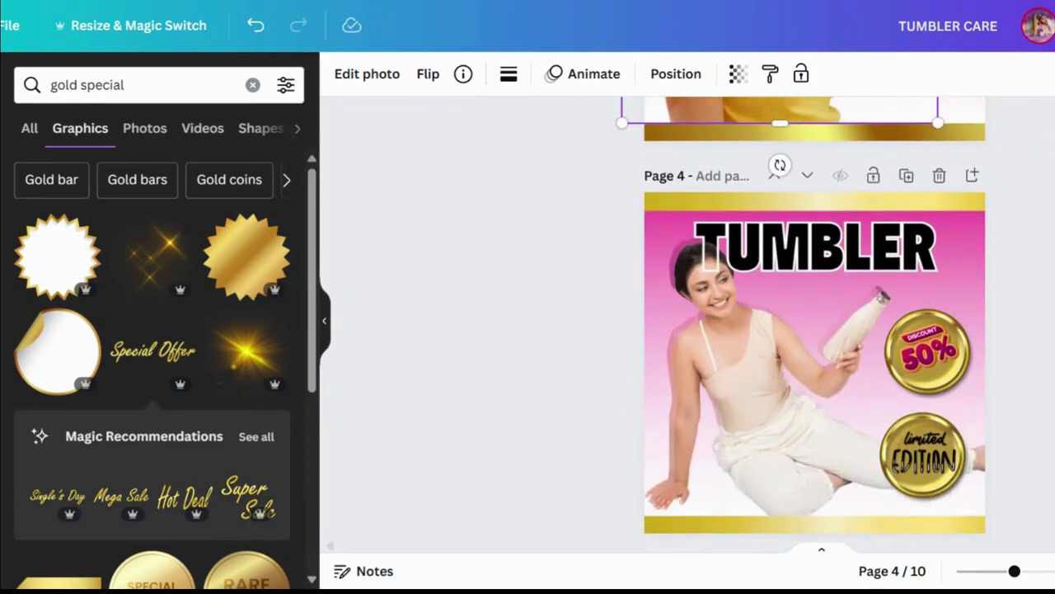
{"action": "scroll", "coordinate": [814, 318], "scroll_direction": "up", "scroll_amount": 5}
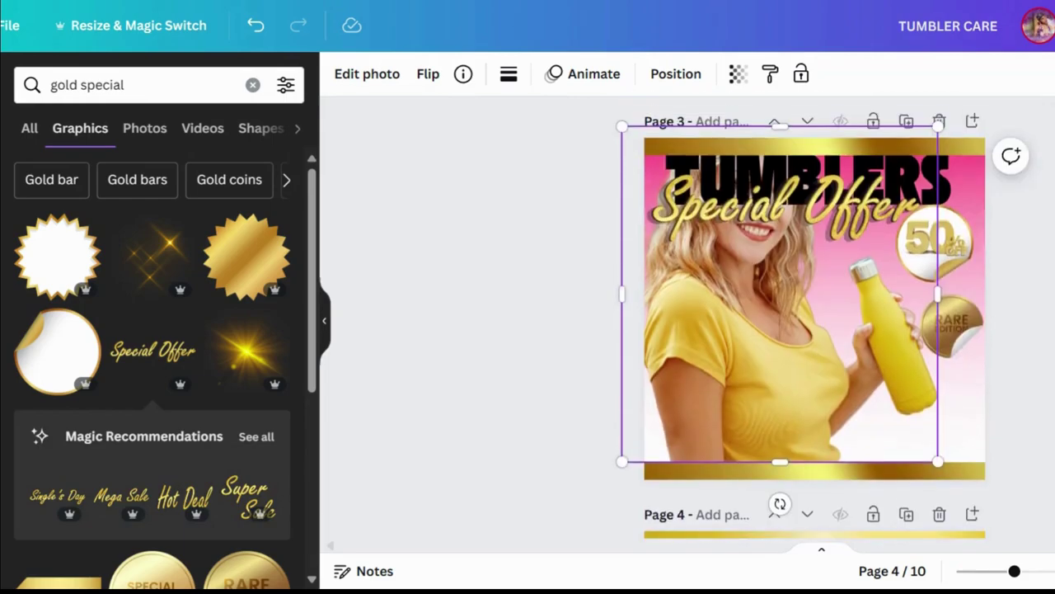
{"action": "scroll", "coordinate": [915, 198], "scroll_direction": "down", "scroll_amount": 5}
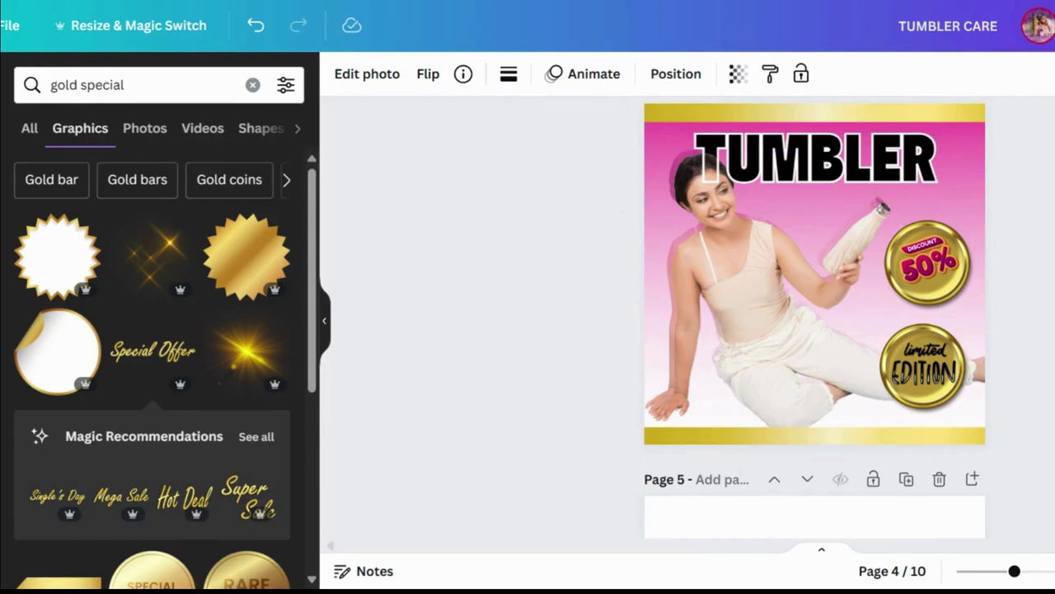
- Add the purple fading gradient square to blank page 5 from a "gradient" graphics search
{"action": "scroll", "coordinate": [864, 253], "scroll_direction": "down", "scroll_amount": 5}
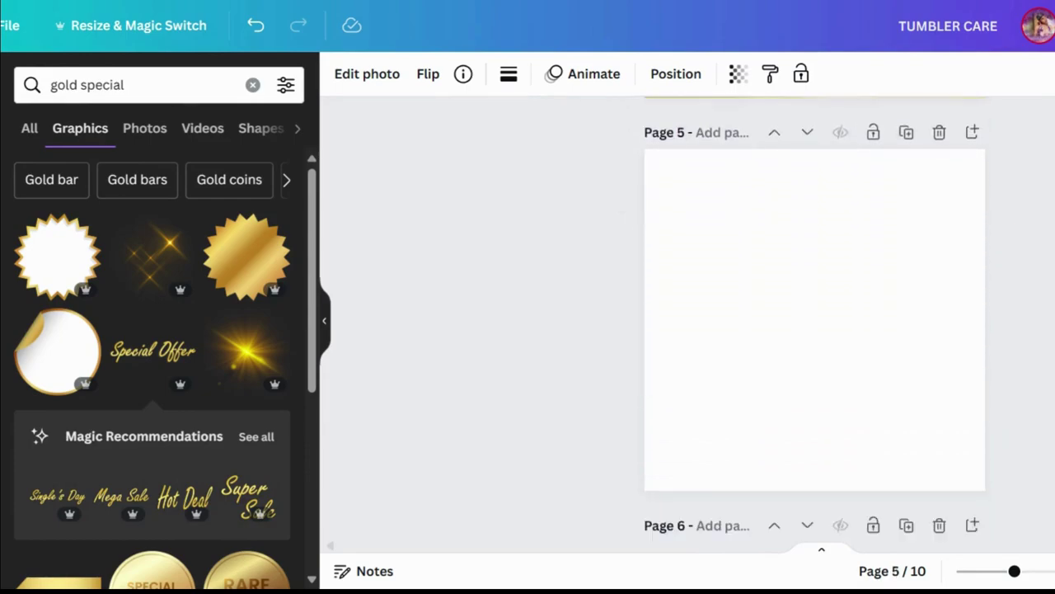
{"action": "left_click", "coordinate": [863, 252]}
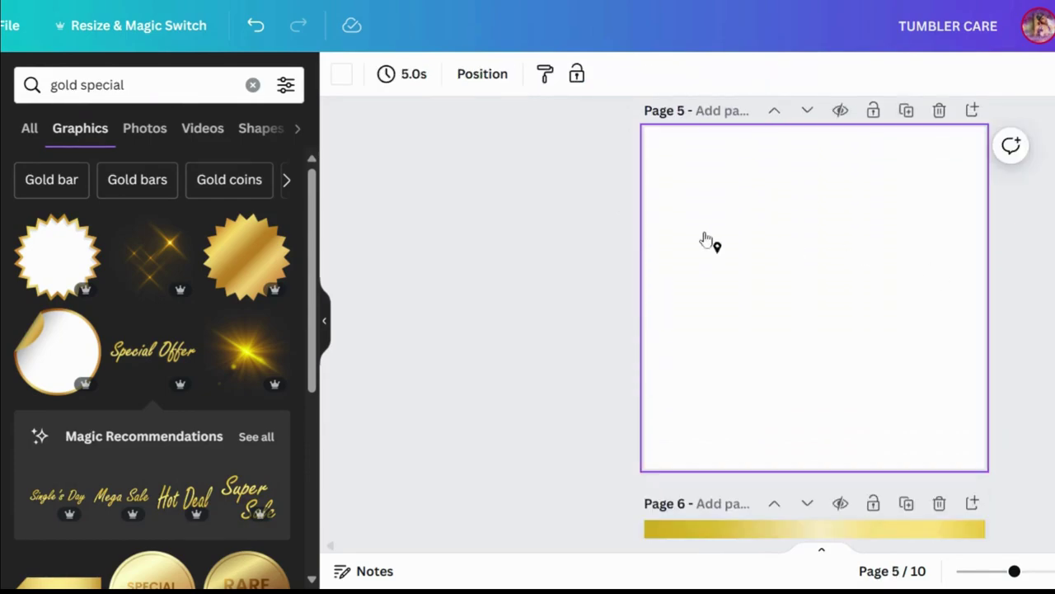
{"action": "left_click", "coordinate": [252, 86]}
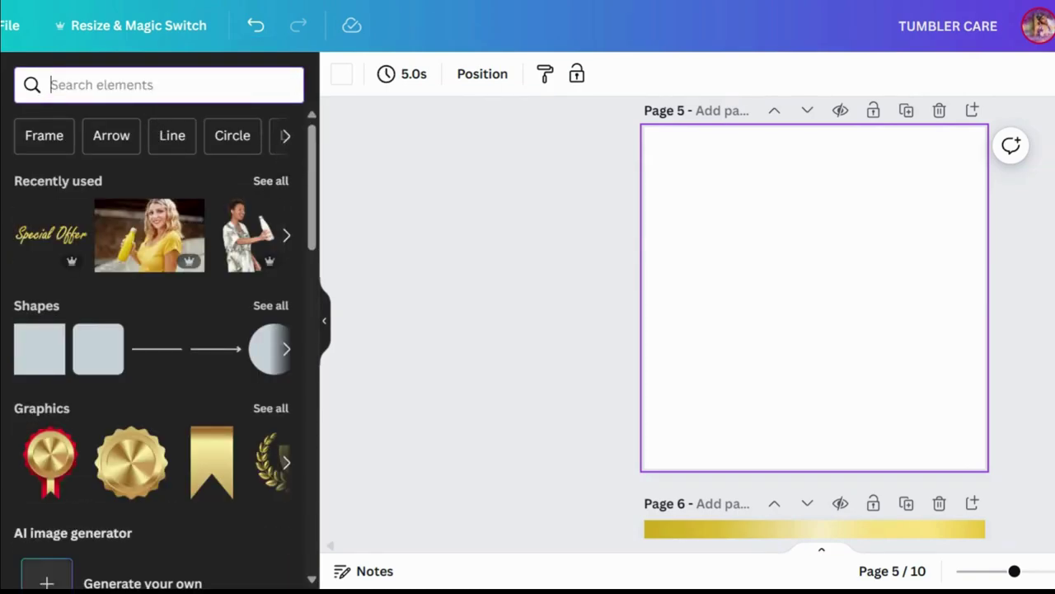
{"action": "type", "text": "gra"}
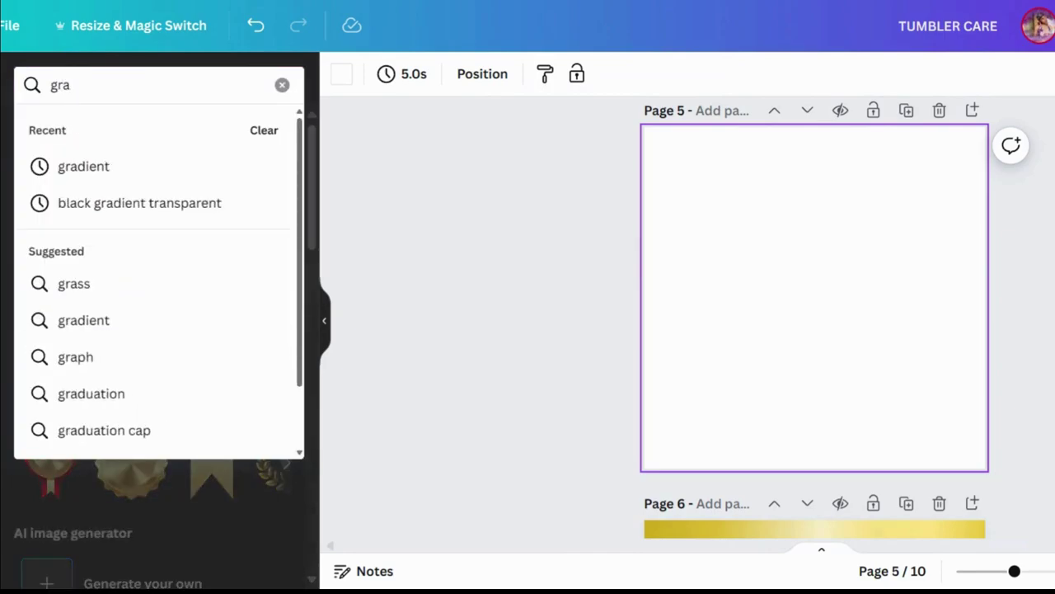
{"action": "left_click", "coordinate": [123, 173]}
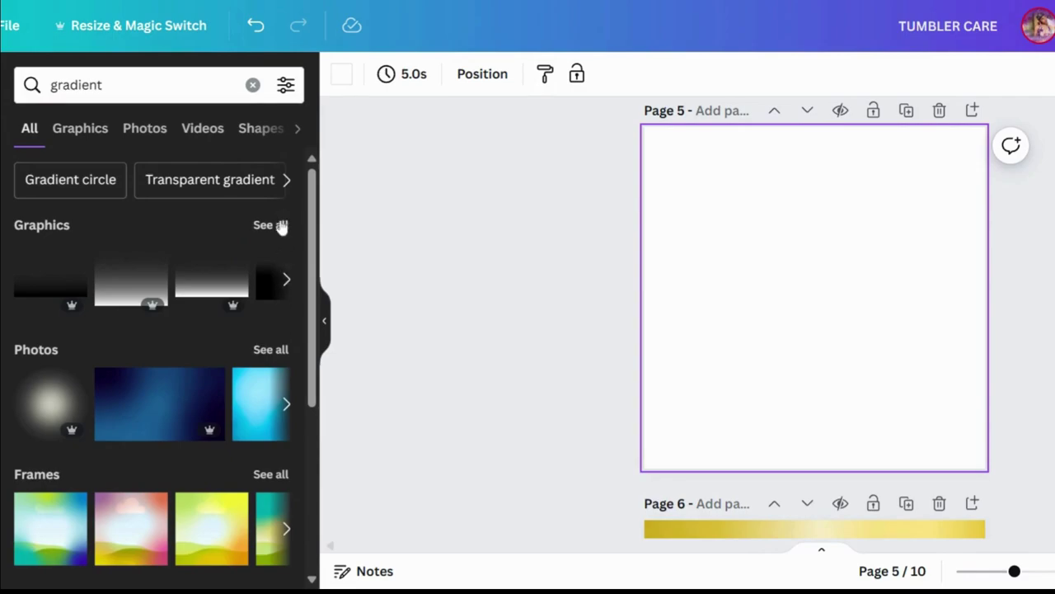
{"action": "left_click", "coordinate": [276, 225]}
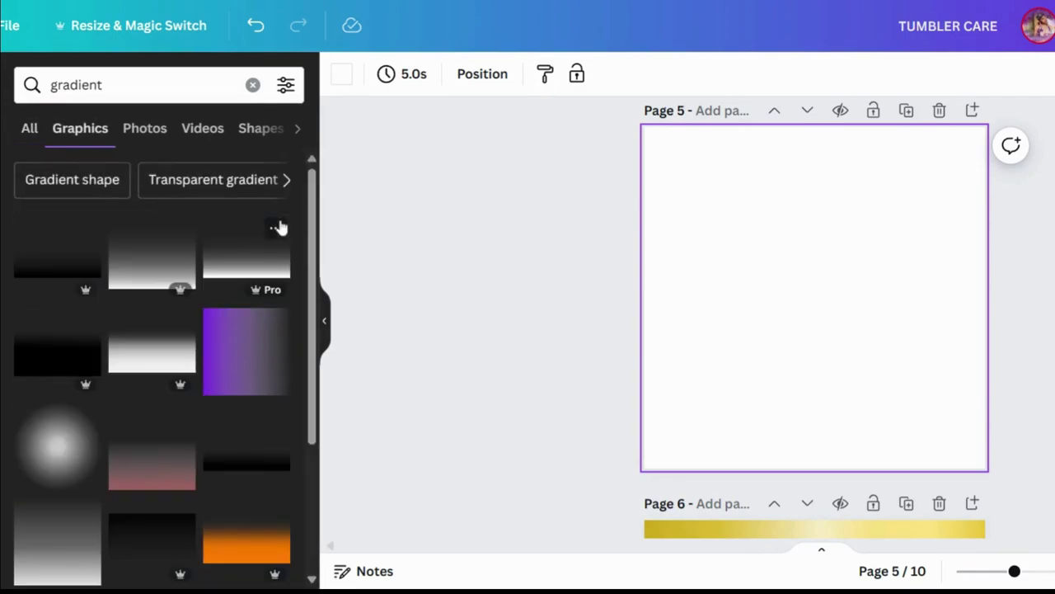
{"action": "left_click", "coordinate": [252, 346]}
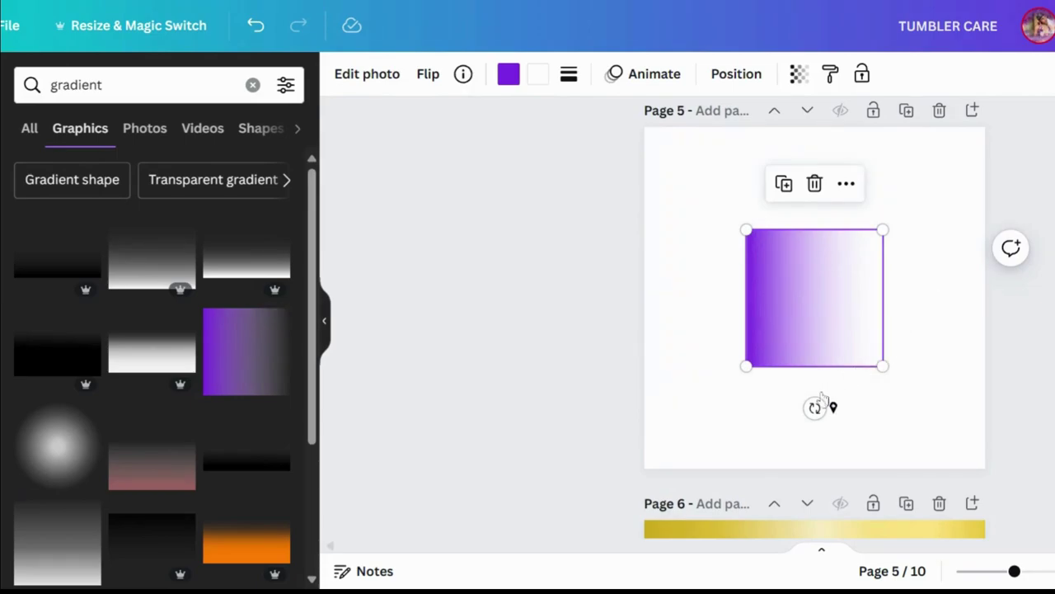
- Rotate the gradient square so its solid purple edge is uppermost and enlarge it to fill page 5
{"action": "left_click_drag", "start_coordinate": [815, 407], "coordinate": [667, 299]}
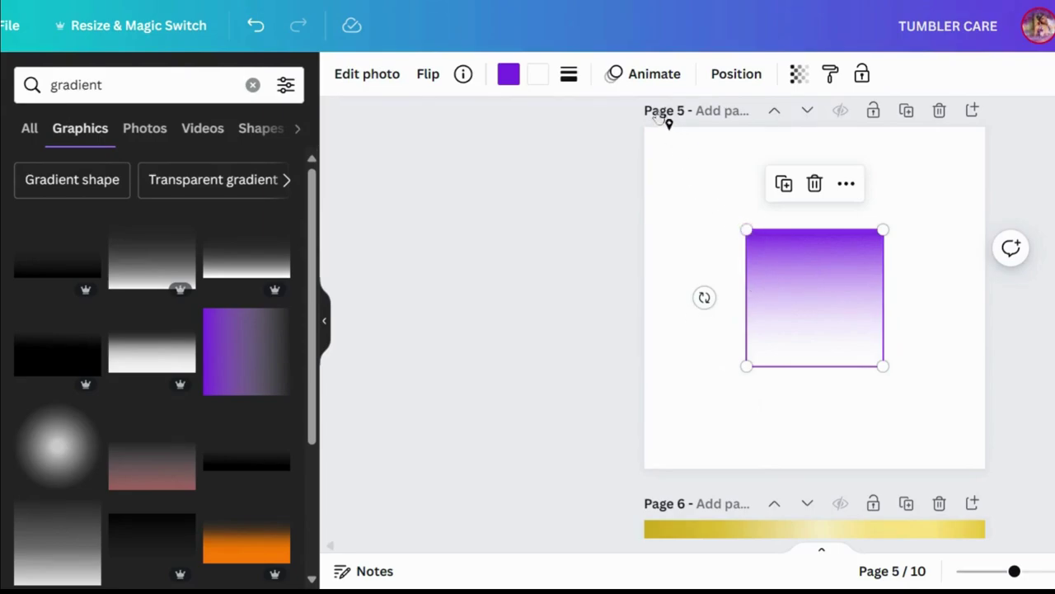
{"action": "left_click_drag", "start_coordinate": [745, 229], "coordinate": [643, 126]}
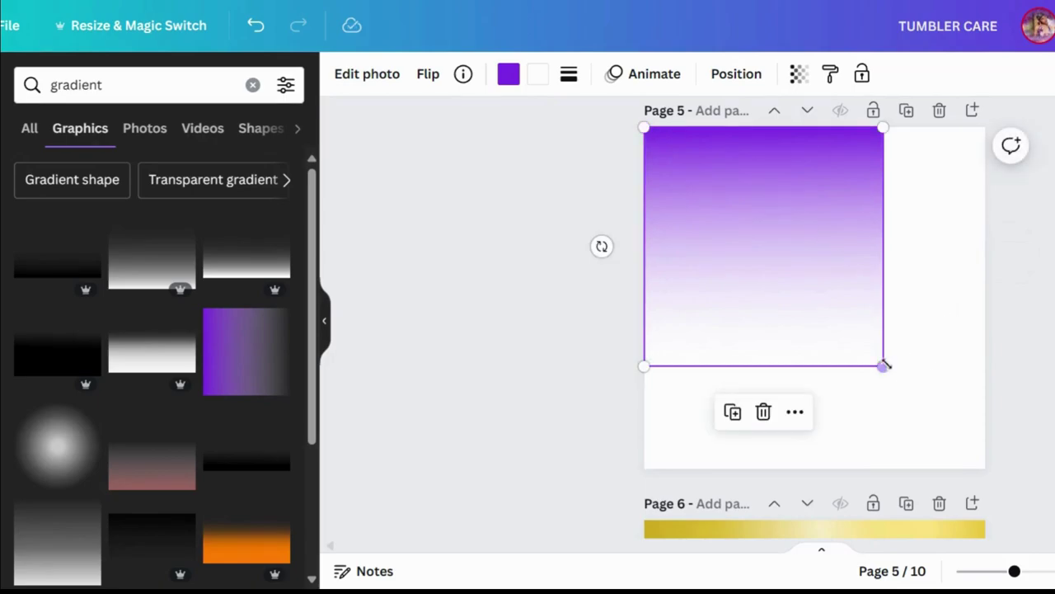
{"action": "left_click_drag", "start_coordinate": [884, 366], "coordinate": [969, 500]}
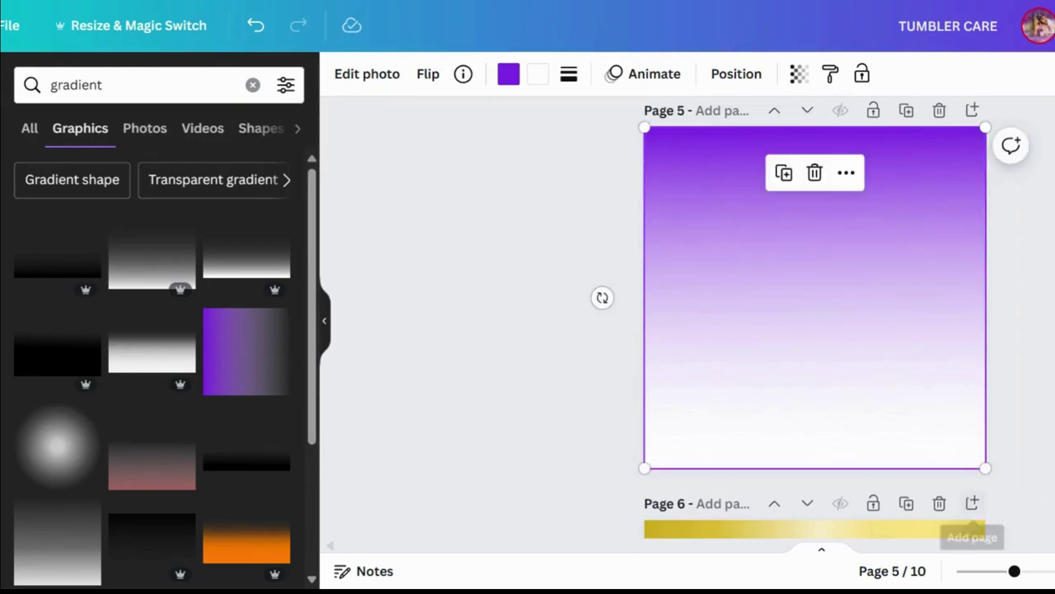
{"action": "left_click", "coordinate": [602, 300]}
{"action": "left_click", "coordinate": [888, 285]}
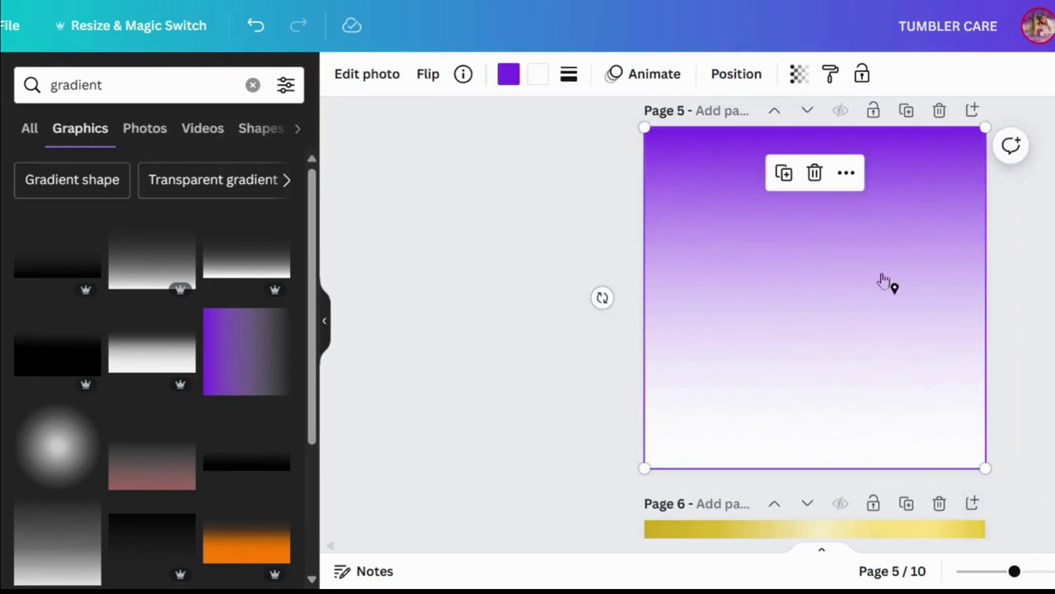
- Recolour the page 5 gradient background to the golden yellow document colour #f5ba01
{"action": "left_click", "coordinate": [508, 75]}
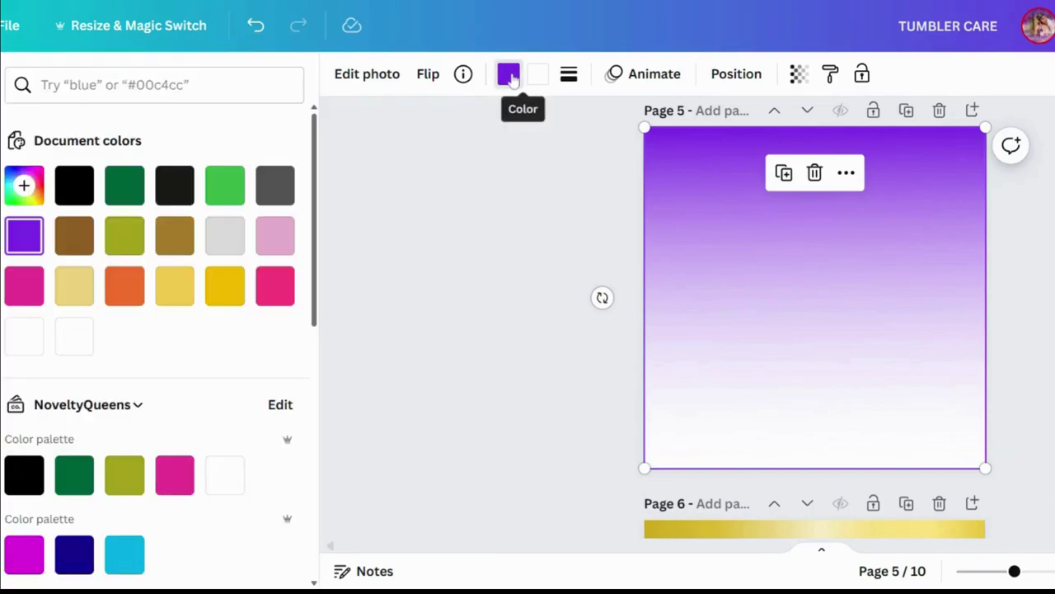
{"action": "left_click", "coordinate": [224, 286]}
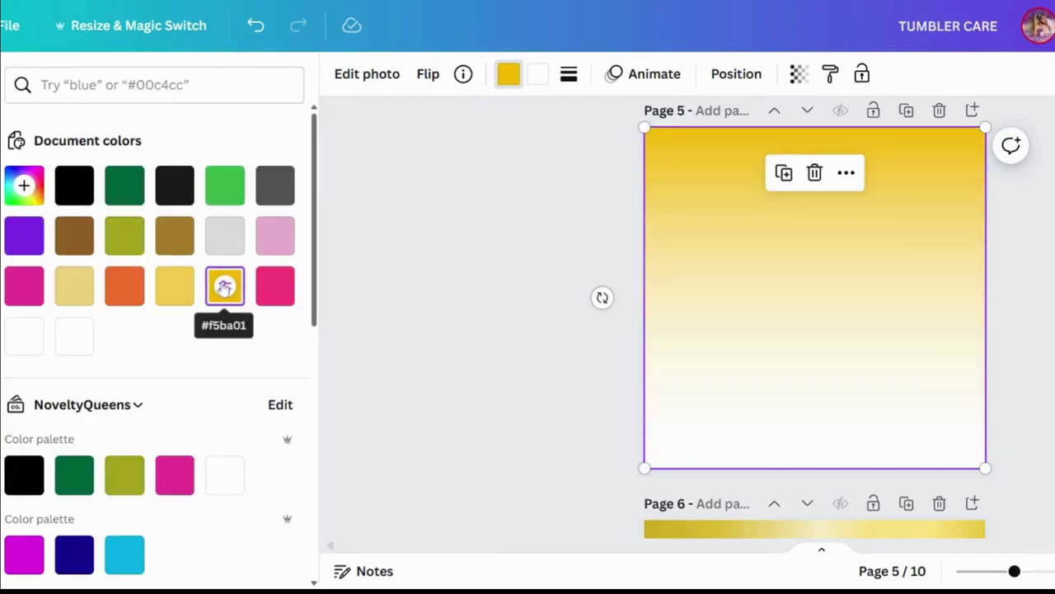
{"action": "left_click", "coordinate": [474, 228]}
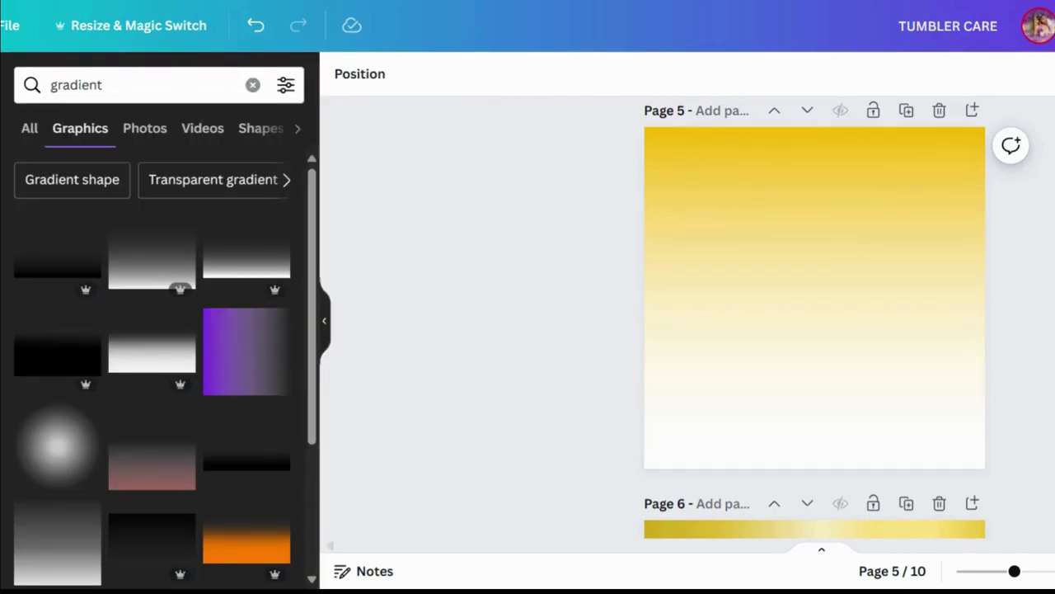
- Filter the gradient graphics results to free items only
{"action": "left_click", "coordinate": [287, 86]}
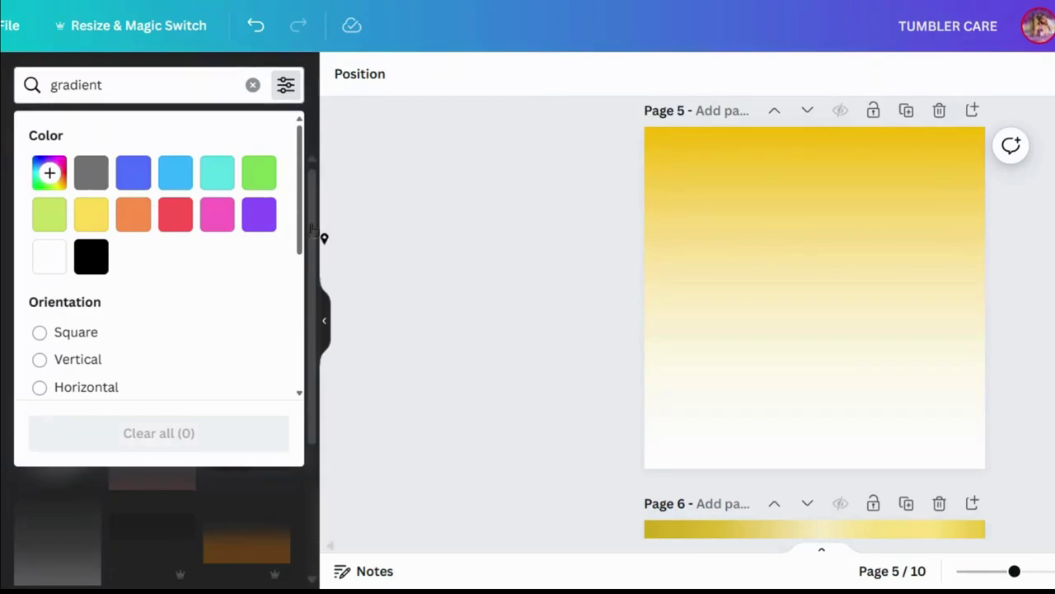
{"action": "scroll", "coordinate": [306, 307], "scroll_direction": "down", "scroll_amount": 3}
{"action": "scroll", "coordinate": [305, 307], "scroll_direction": "down", "scroll_amount": 1}
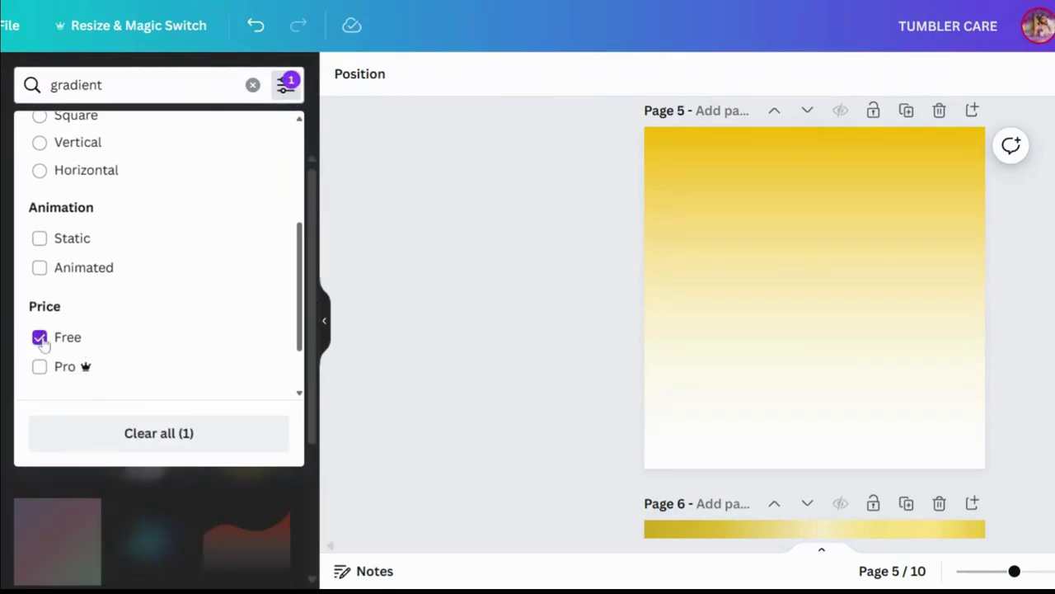
{"action": "left_click", "coordinate": [454, 259]}
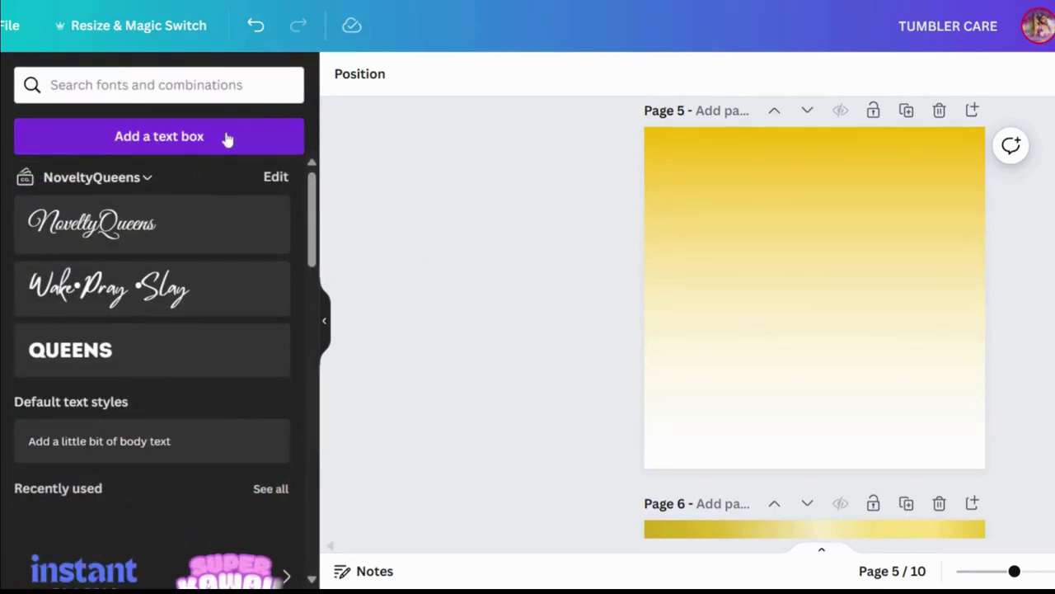
- Add a "TUMBLERS" title at font size 104 near the top of page 5
{"action": "left_click", "coordinate": [228, 138]}
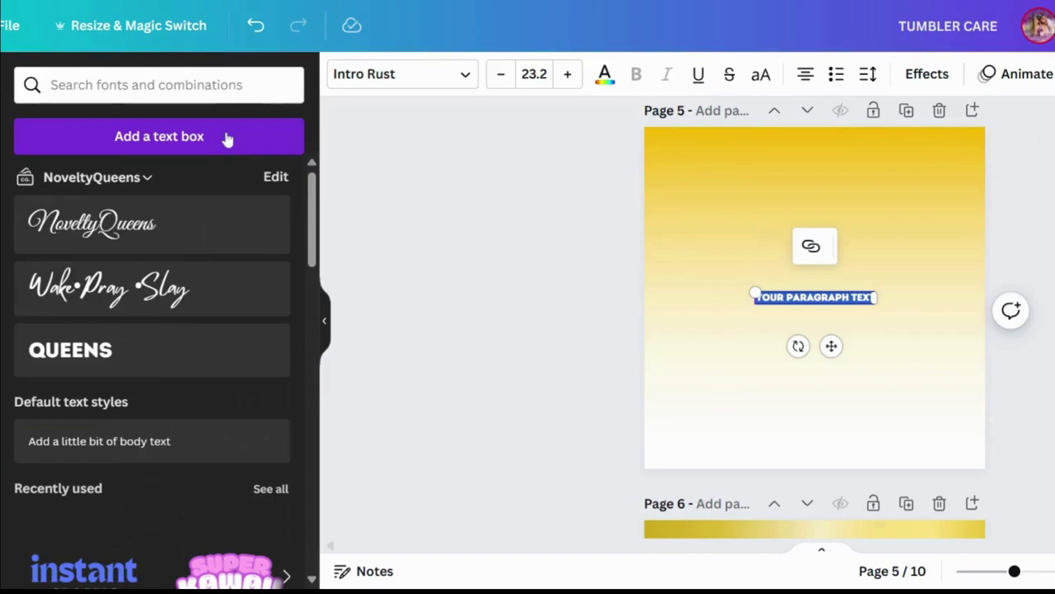
{"action": "type", "text": "TUMBLER"}
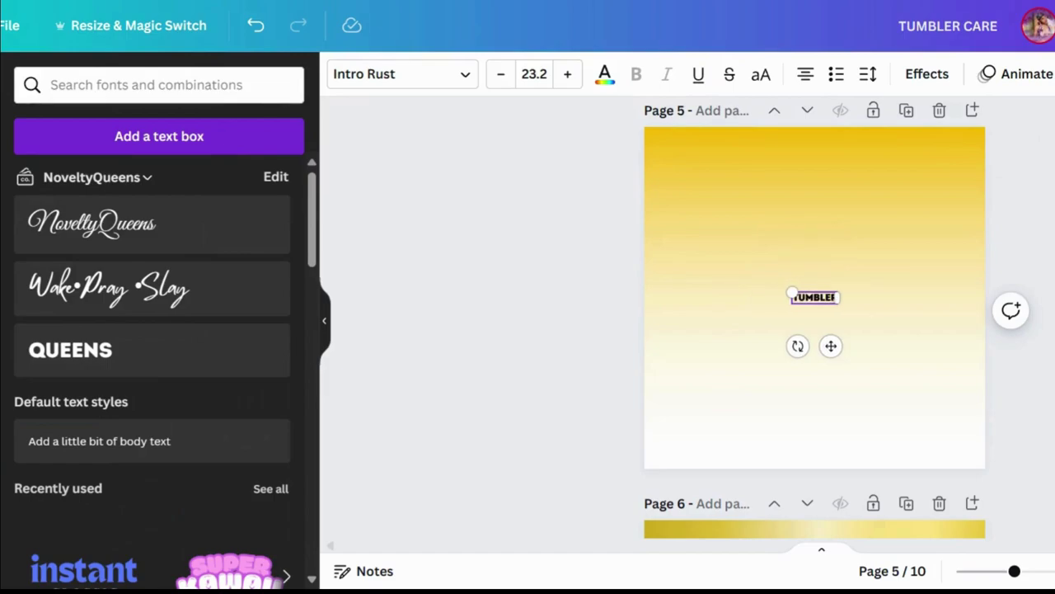
{"action": "type", "text": "S"}
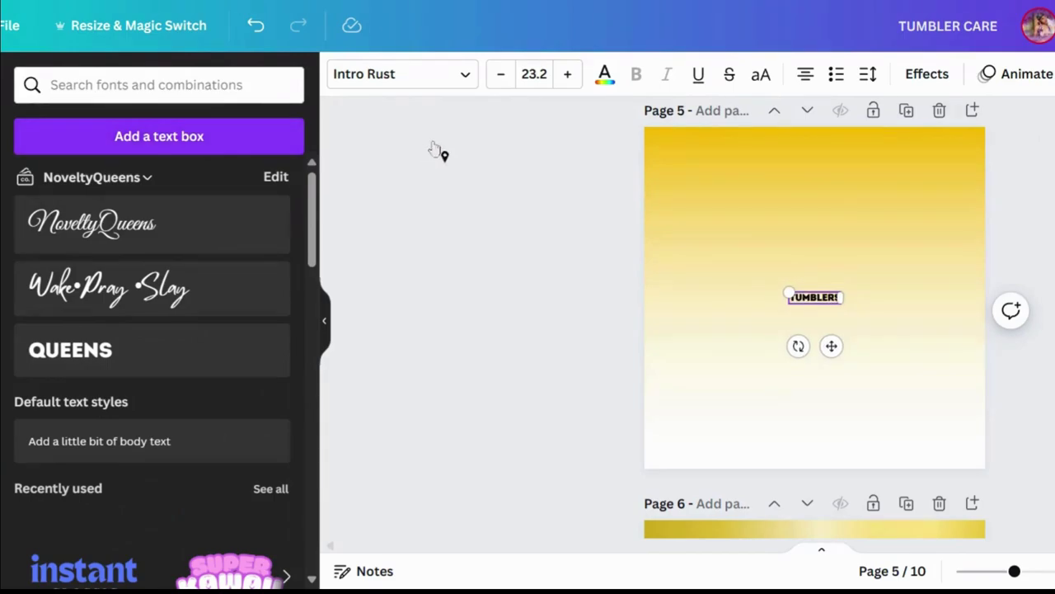
{"action": "left_click_drag", "start_coordinate": [788, 293], "coordinate": [612, 252]}
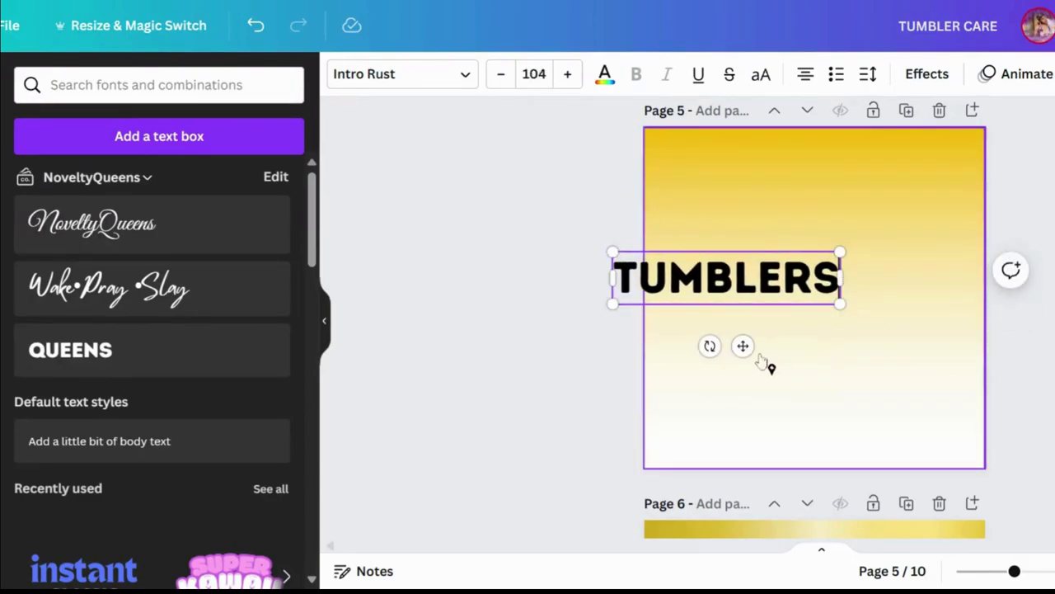
{"action": "left_click_drag", "start_coordinate": [743, 345], "coordinate": [825, 229]}
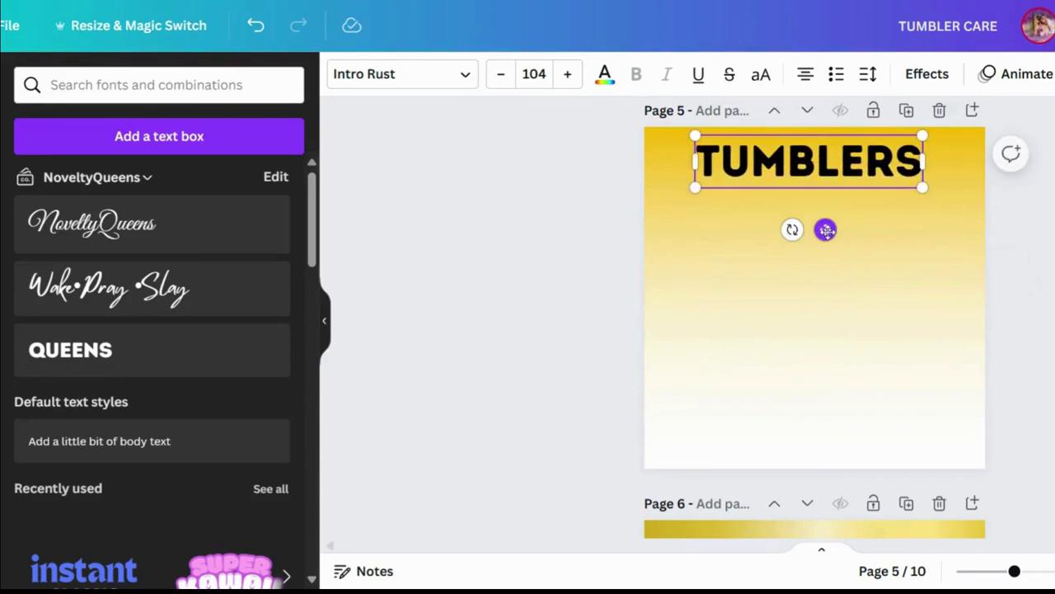
- Change the "TUMBLERS" title's font to TAN St. Canard
{"action": "left_click", "coordinate": [474, 79]}
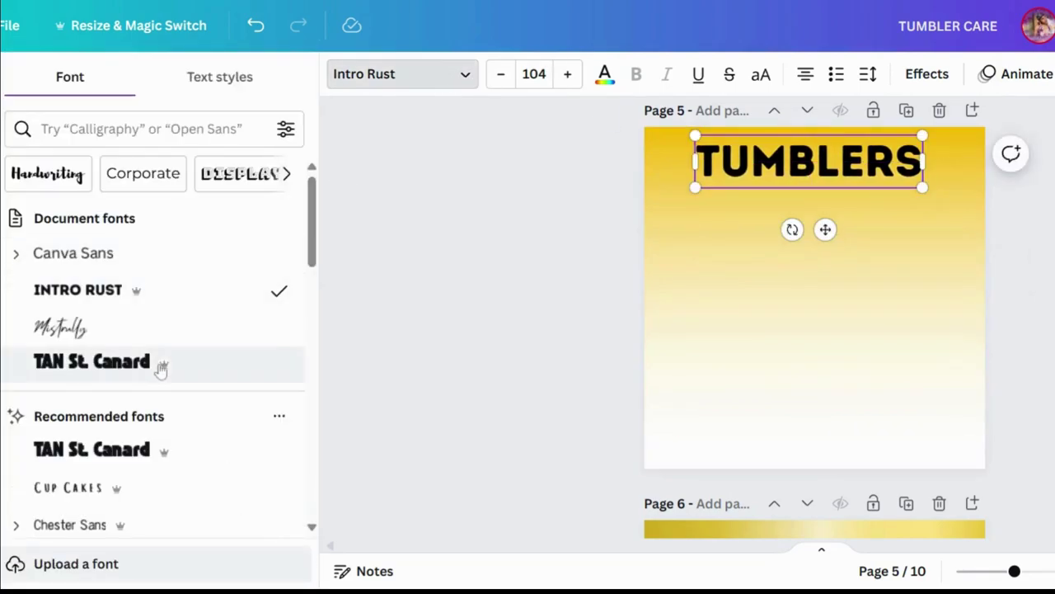
{"action": "left_click", "coordinate": [157, 366]}
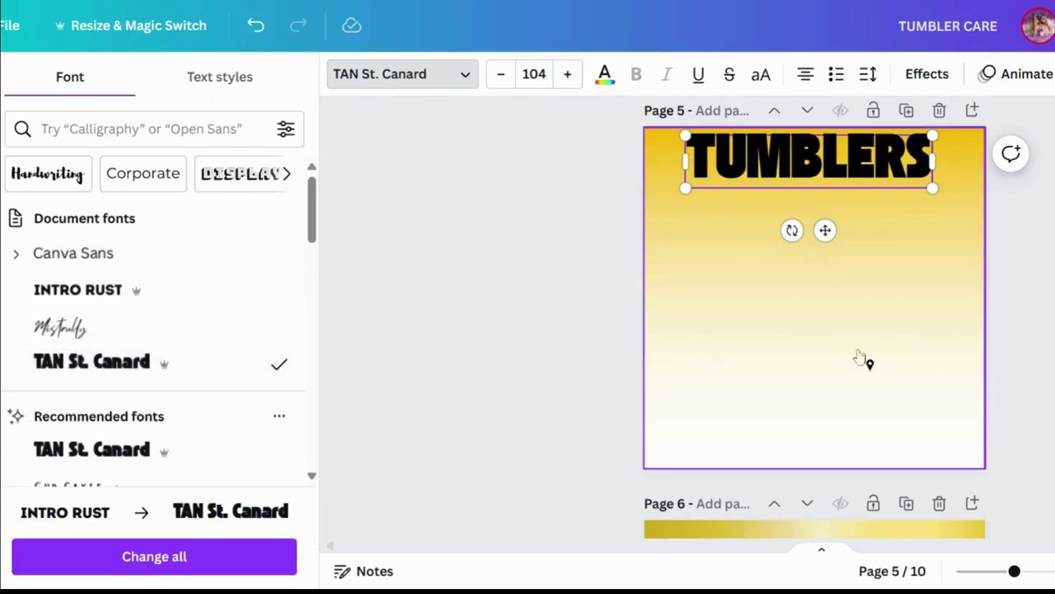
{"action": "key", "text": "Escape"}
{"action": "key", "text": "Escape"}
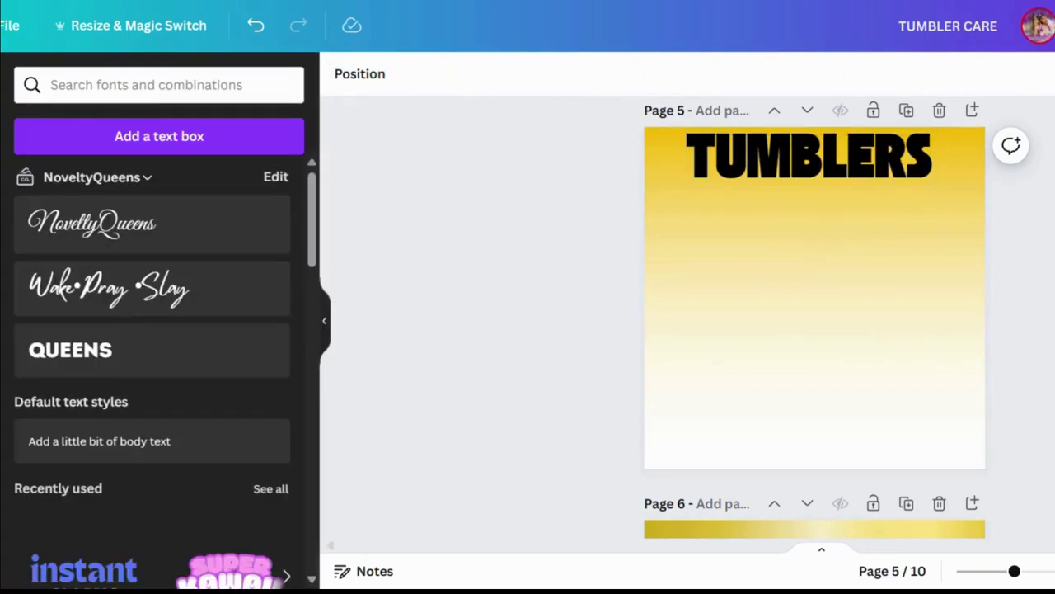
- Check page 4's reference layout and search the elements library for "FEMALE HOLDING TUMBLER"
{"action": "scroll", "coordinate": [815, 297], "scroll_direction": "up", "scroll_amount": 5}
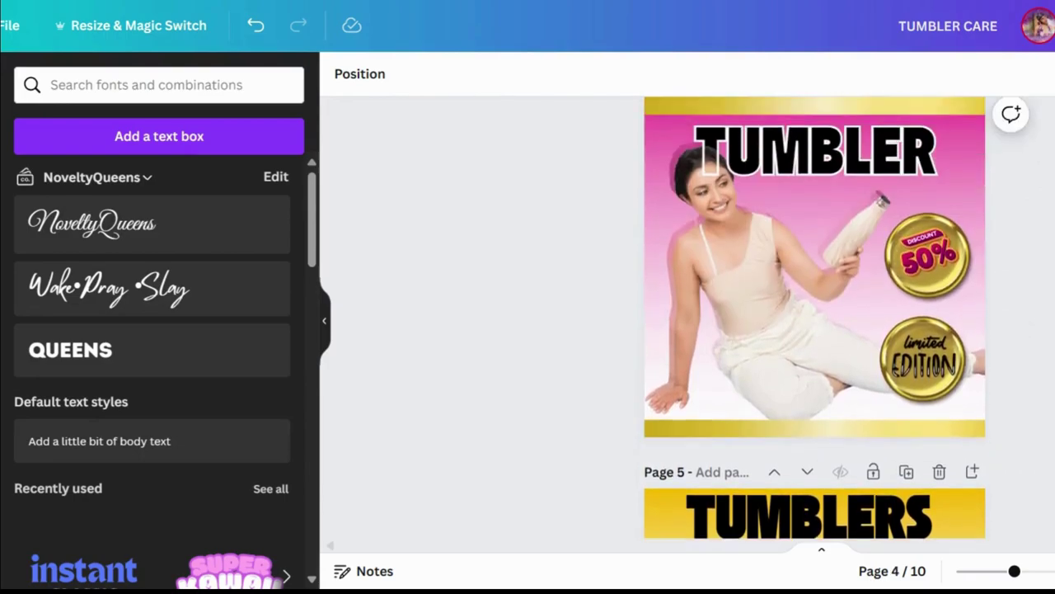
{"action": "scroll", "coordinate": [1037, 280], "scroll_direction": "down", "scroll_amount": 5}
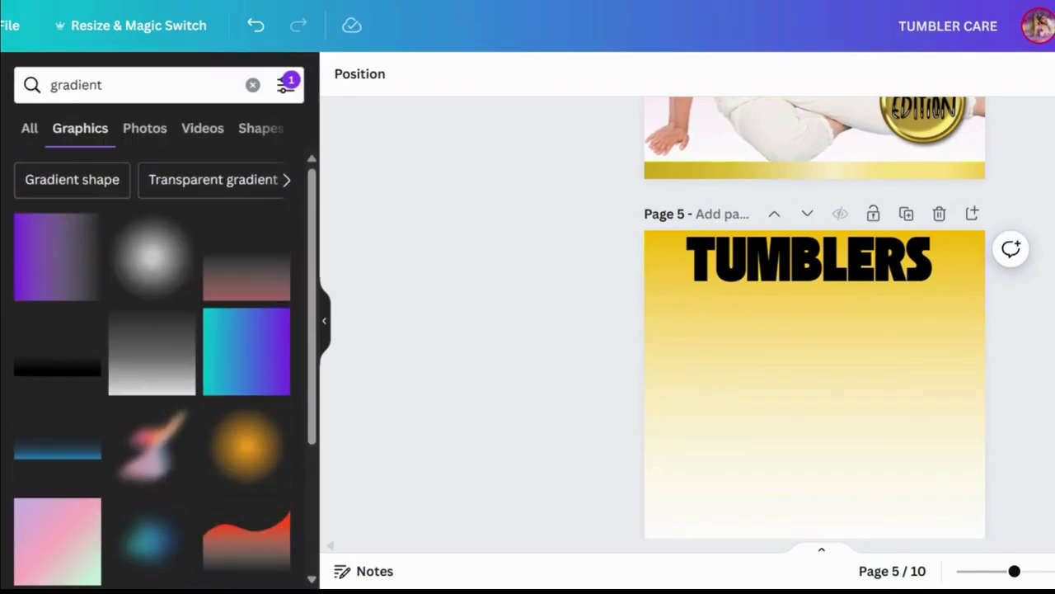
{"action": "left_click", "coordinate": [252, 86]}
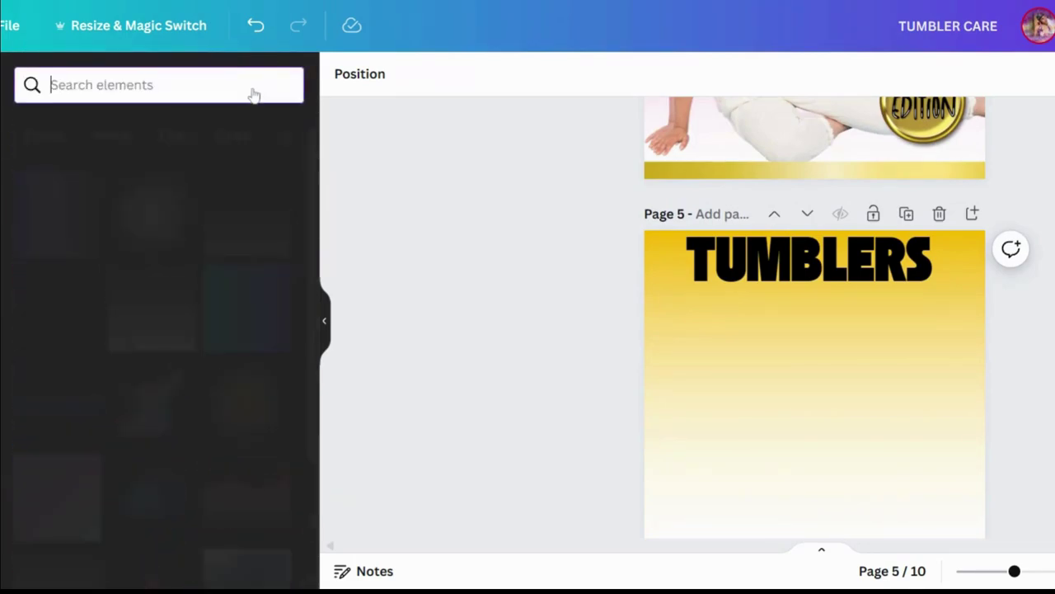
{"action": "type", "text": "FEMA"}
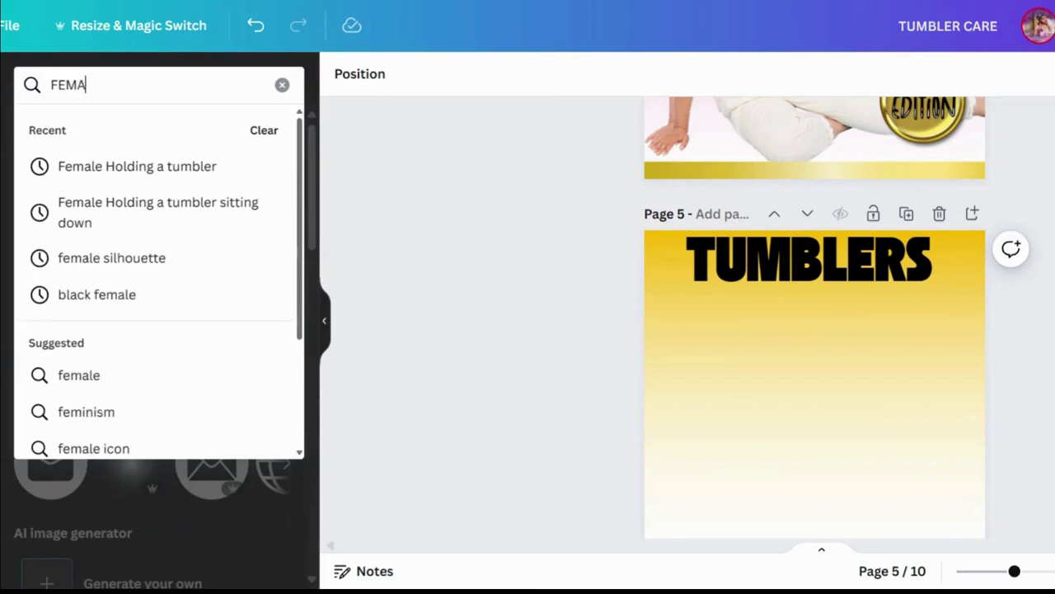
{"action": "type", "text": "LE HOLDI"}
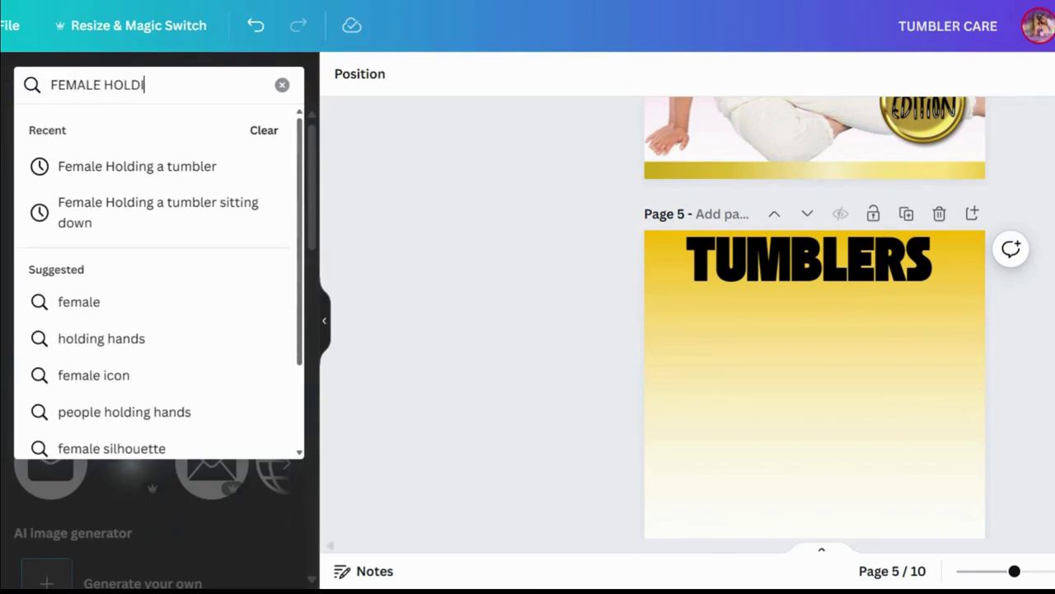
{"action": "type", "text": "NG TUMBER"}
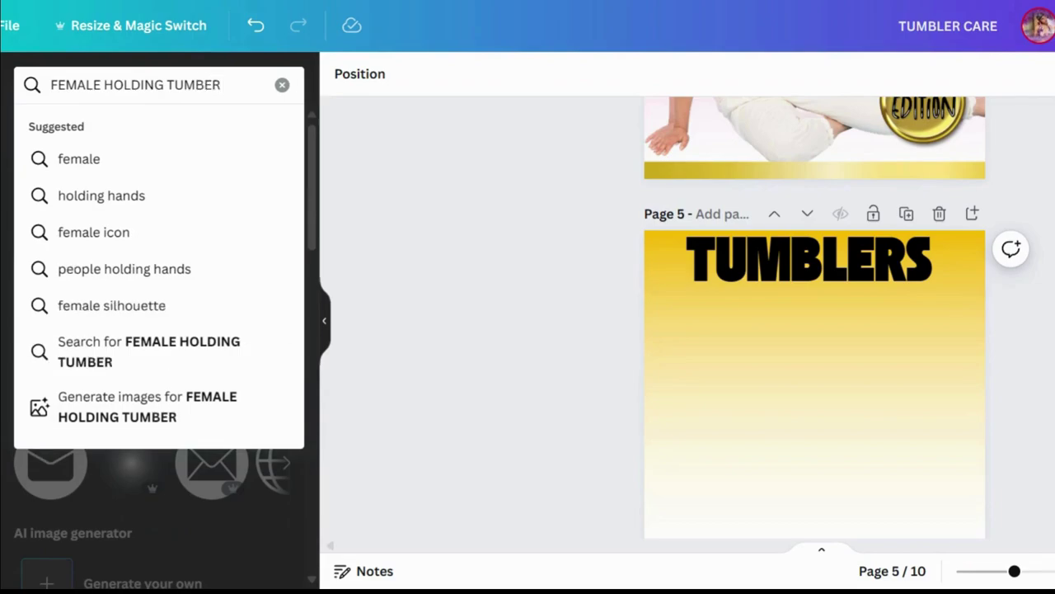
{"action": "key", "text": "BackSpace"}
{"action": "key", "text": "BackSpace"}
{"action": "key", "text": "BackSpace"}
{"action": "type", "text": "L"}
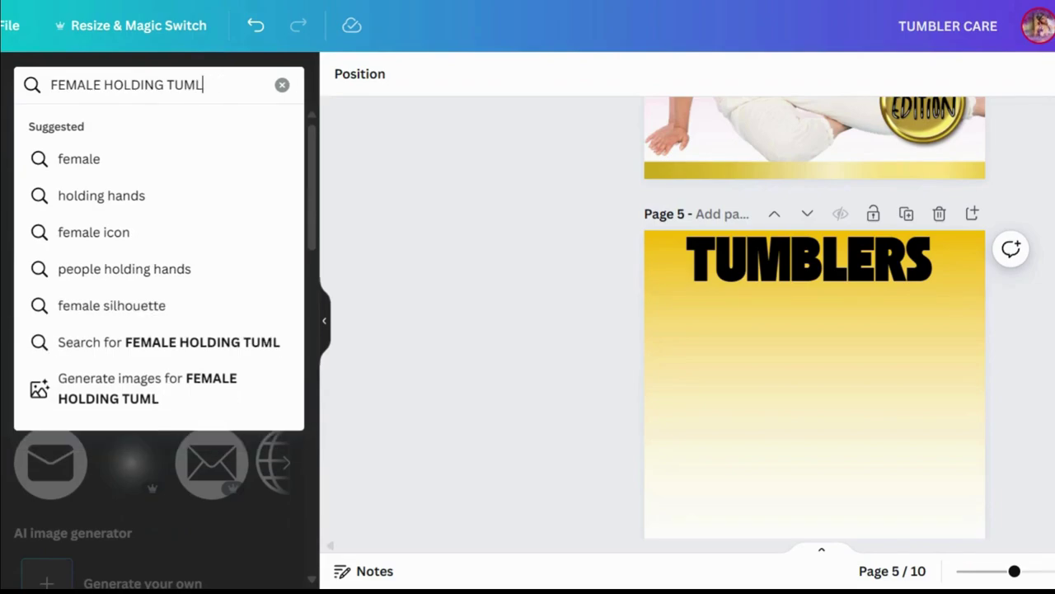
{"action": "key", "text": "BackSpace"}
{"action": "key", "text": "BackSpace"}
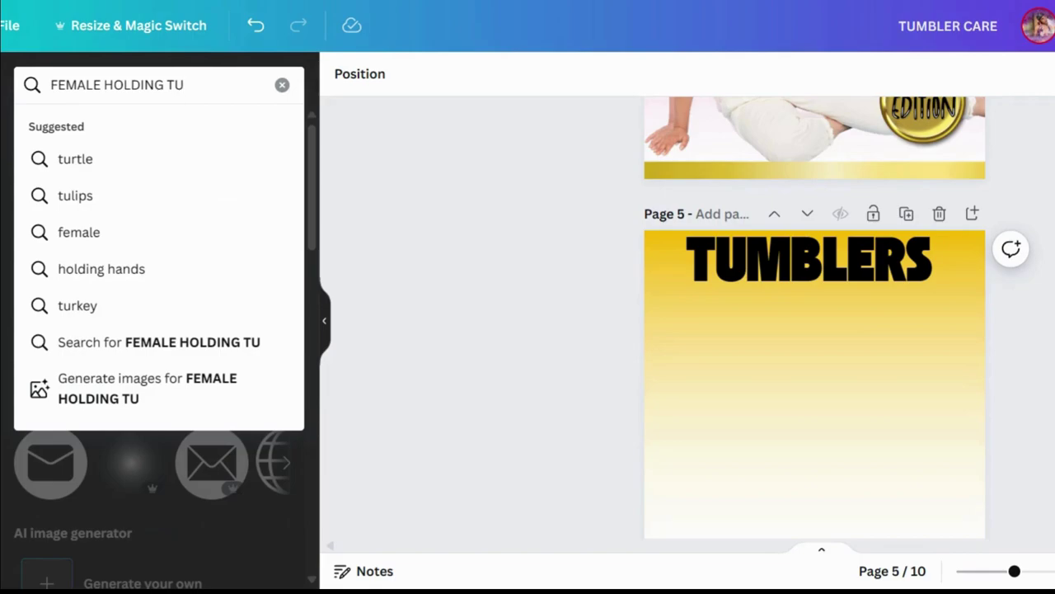
{"action": "type", "text": "MBLER"}
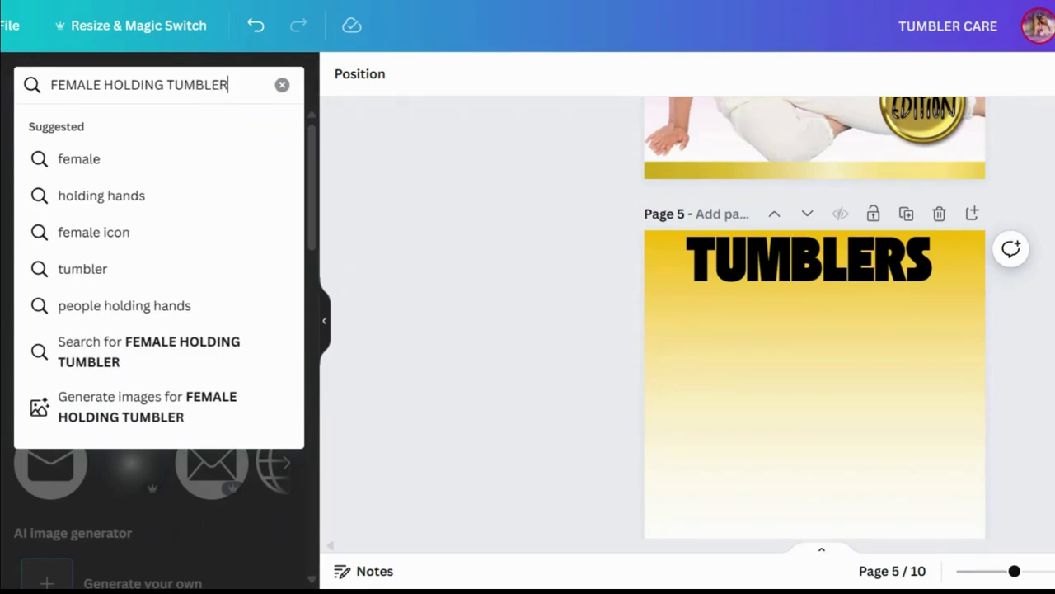
{"action": "key", "text": "Return"}
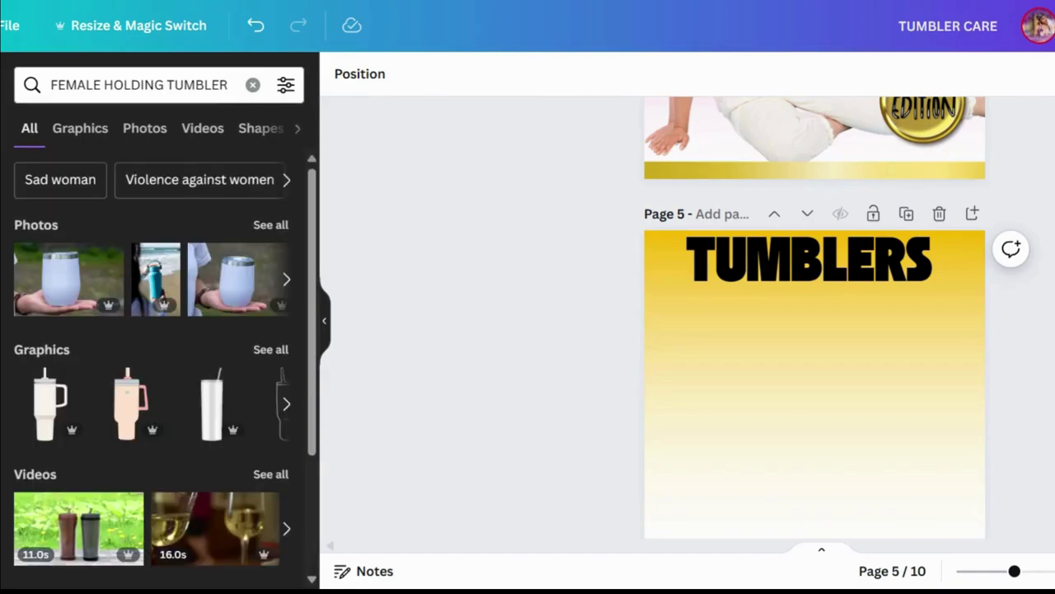
- Browse the tumbler photo results and add the picture of a woman slipping a silver bottle into a tote bag to page 5
{"action": "left_click", "coordinate": [275, 225]}
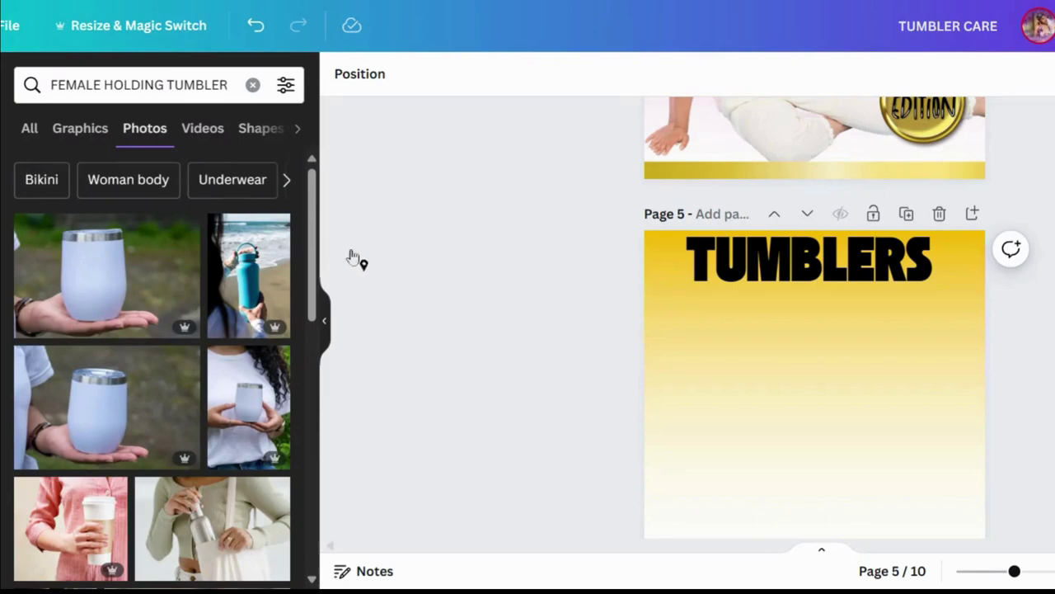
{"action": "scroll", "coordinate": [323, 317], "scroll_direction": "down", "scroll_amount": 1}
{"action": "scroll", "coordinate": [325, 320], "scroll_direction": "down", "scroll_amount": 1}
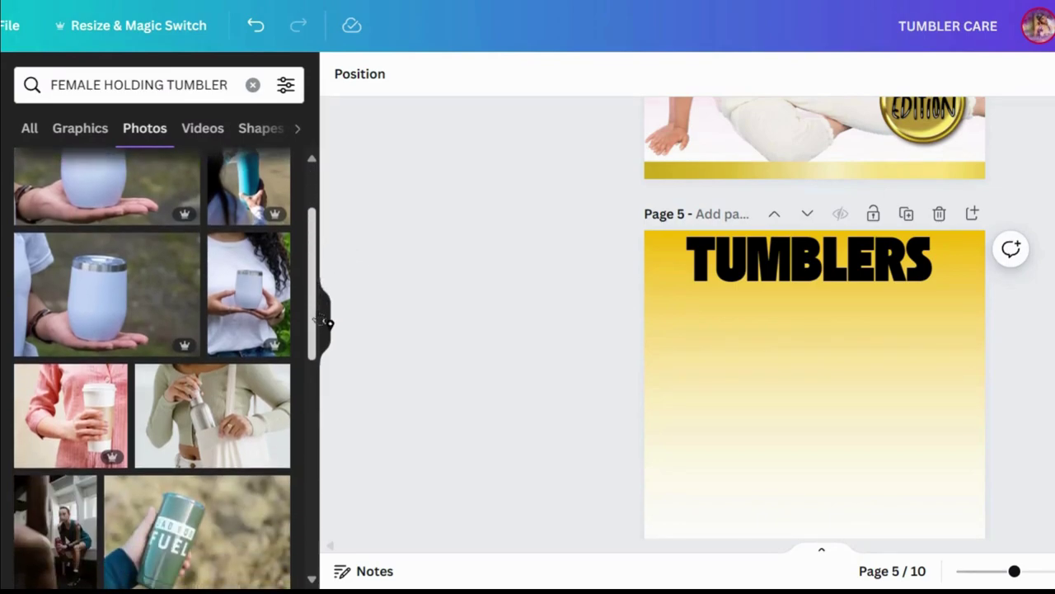
{"action": "scroll", "coordinate": [326, 322], "scroll_direction": "down", "scroll_amount": 2}
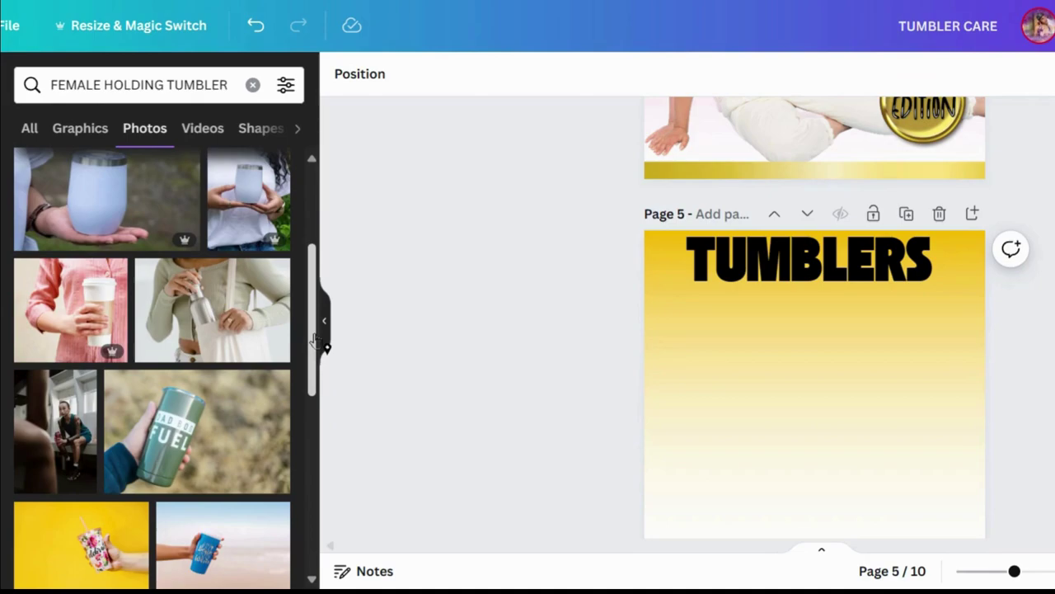
{"action": "scroll", "coordinate": [315, 341], "scroll_direction": "down", "scroll_amount": 2}
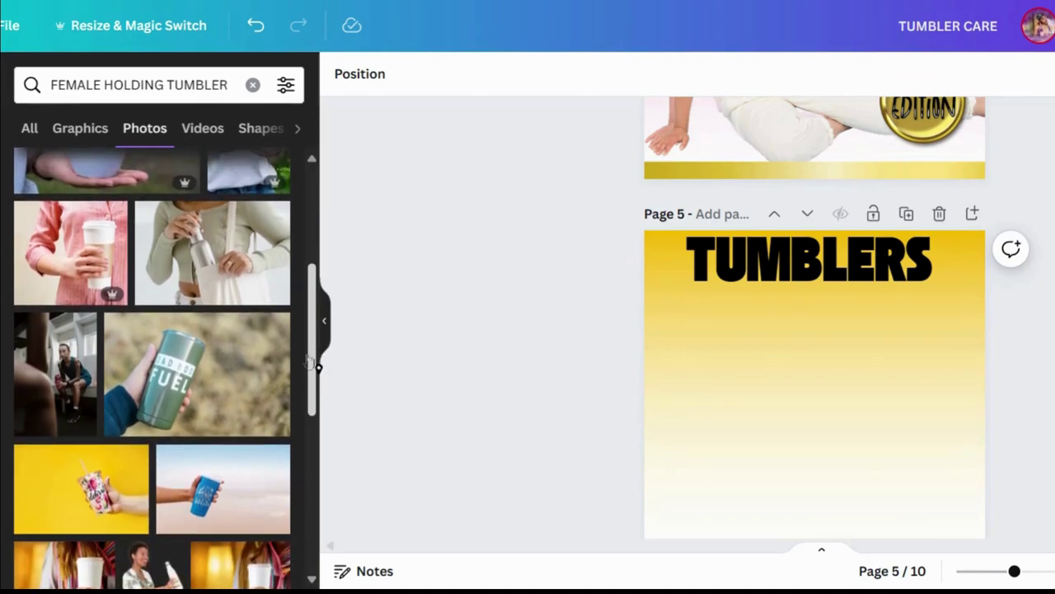
{"action": "left_click", "coordinate": [223, 258]}
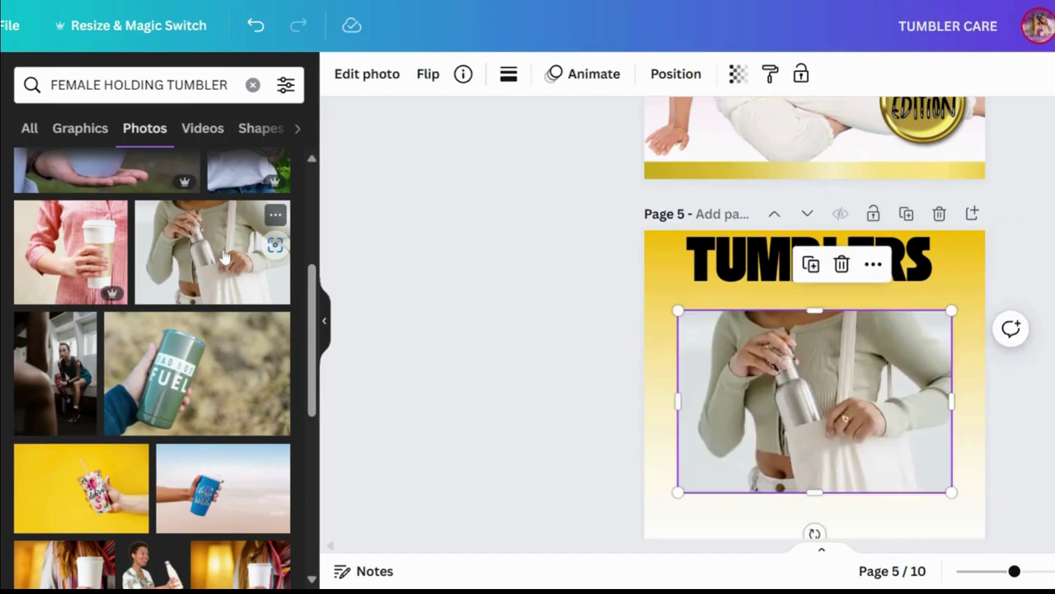
- Remove the background of the bottle photo and apply the Fresco filter to it
{"action": "left_click", "coordinate": [360, 74]}
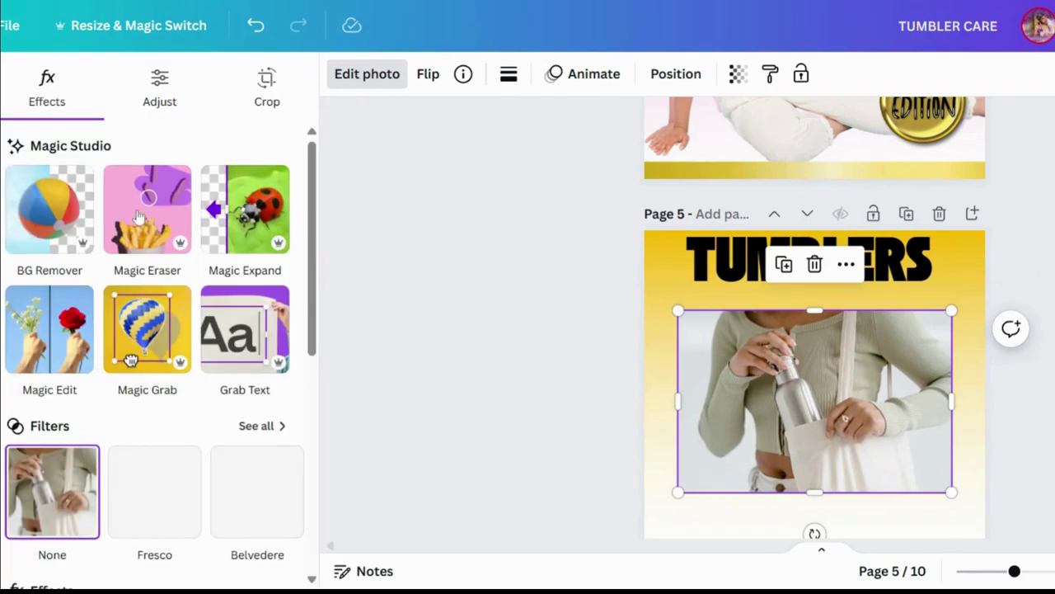
{"action": "left_click", "coordinate": [145, 335]}
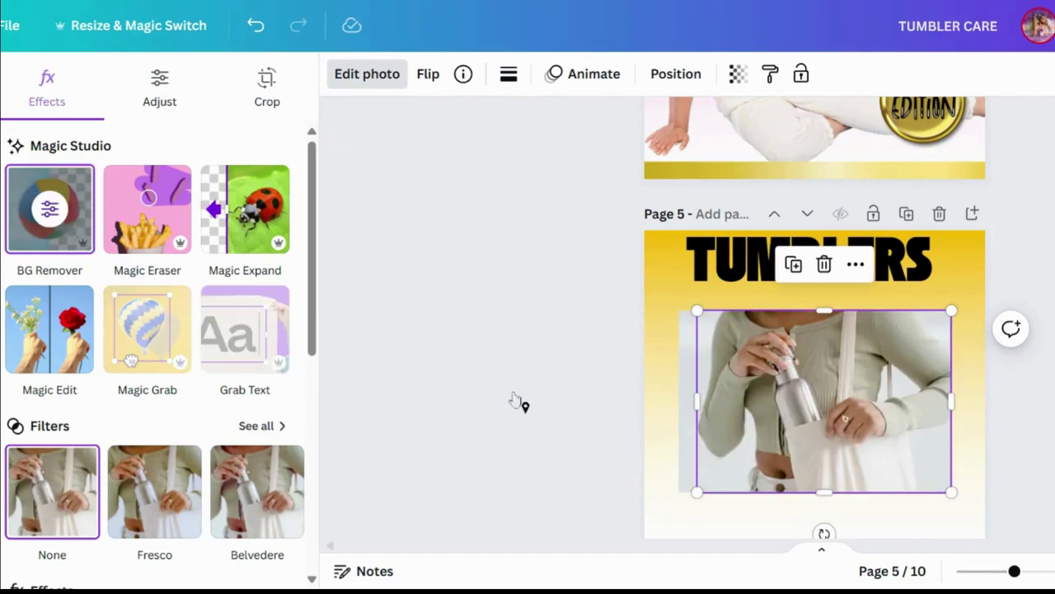
{"action": "left_click", "coordinate": [139, 482]}
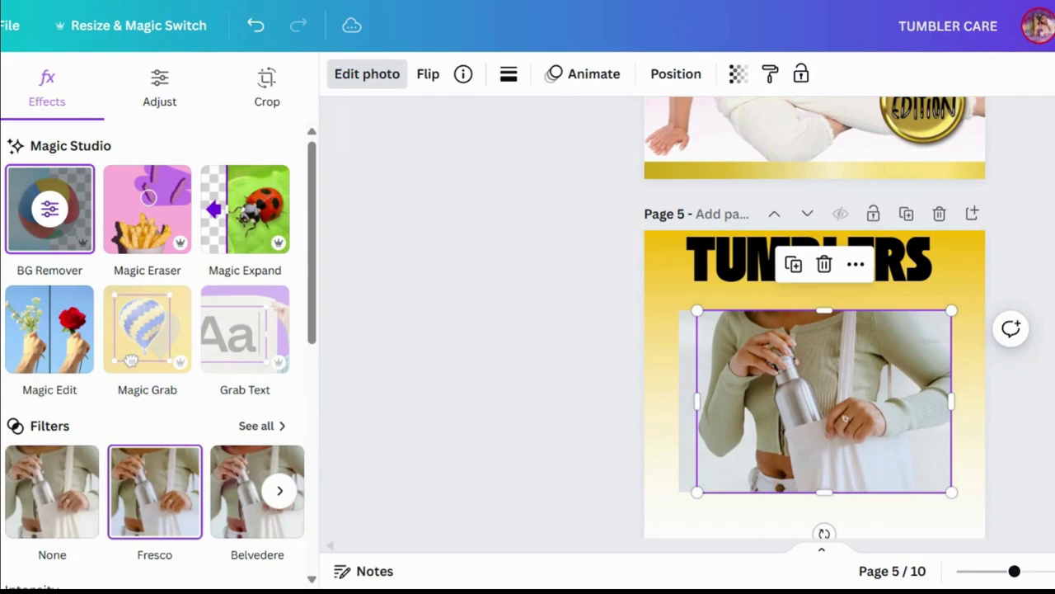
{"action": "key", "text": "ctrl+z"}
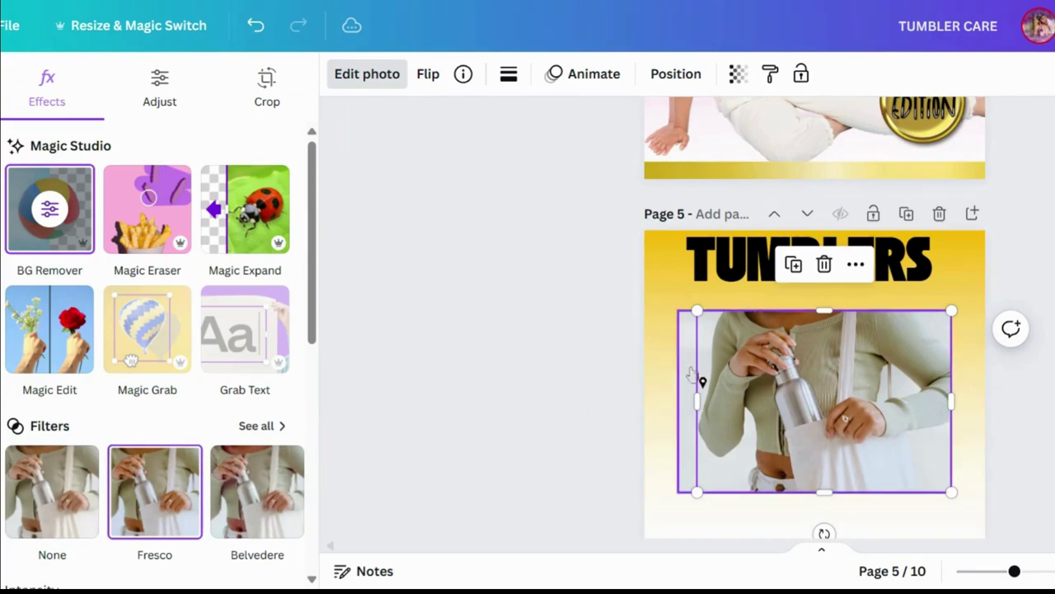
{"action": "left_click", "coordinate": [815, 263]}
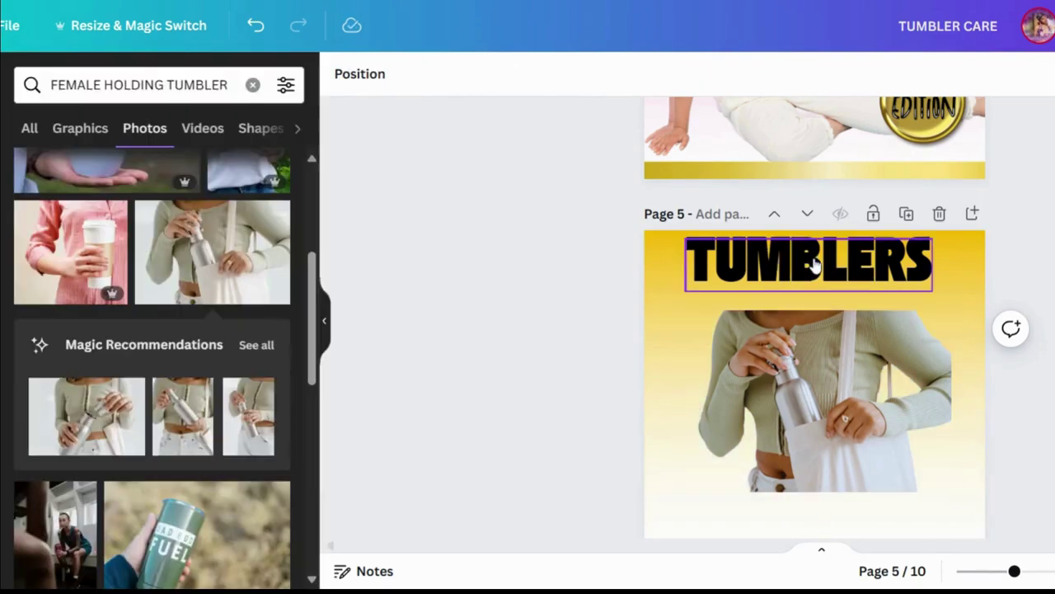
- Enlarge the cut-out photo to about 1357 × 972 px, aligned with page 5's top edge and extending past both sides
{"action": "left_click", "coordinate": [822, 359]}
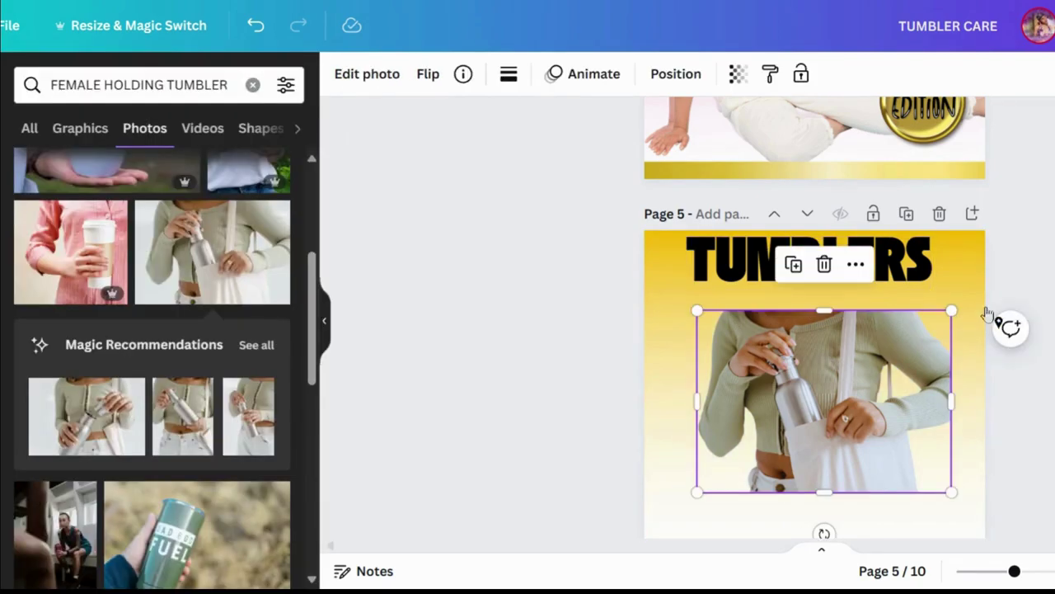
{"action": "left_click_drag", "start_coordinate": [697, 491], "coordinate": [565, 585]}
{"action": "left_click_drag", "start_coordinate": [761, 509], "coordinate": [824, 419]}
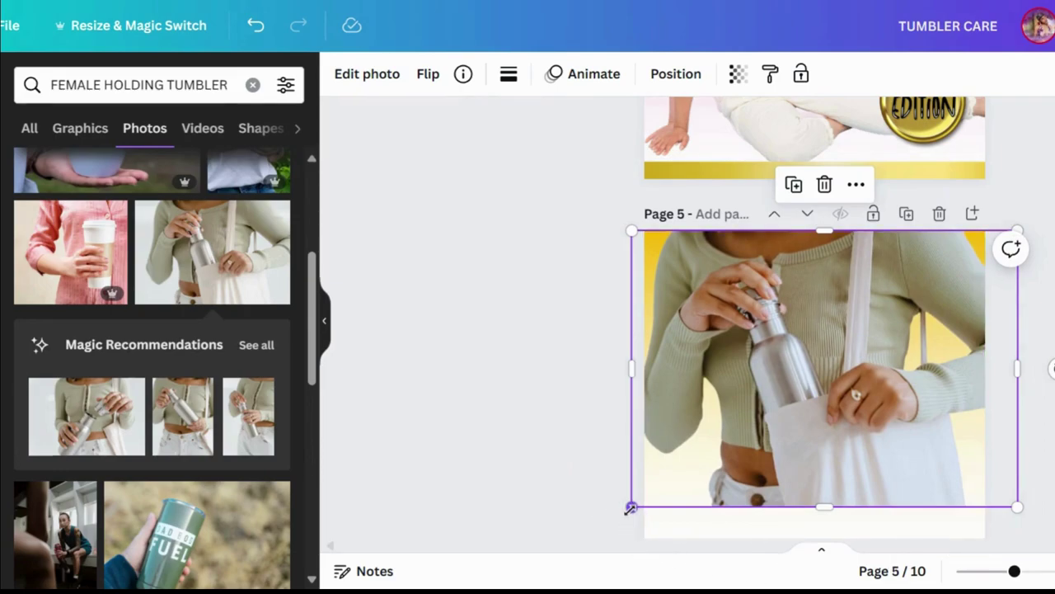
{"action": "left_click_drag", "start_coordinate": [631, 507], "coordinate": [596, 558]}
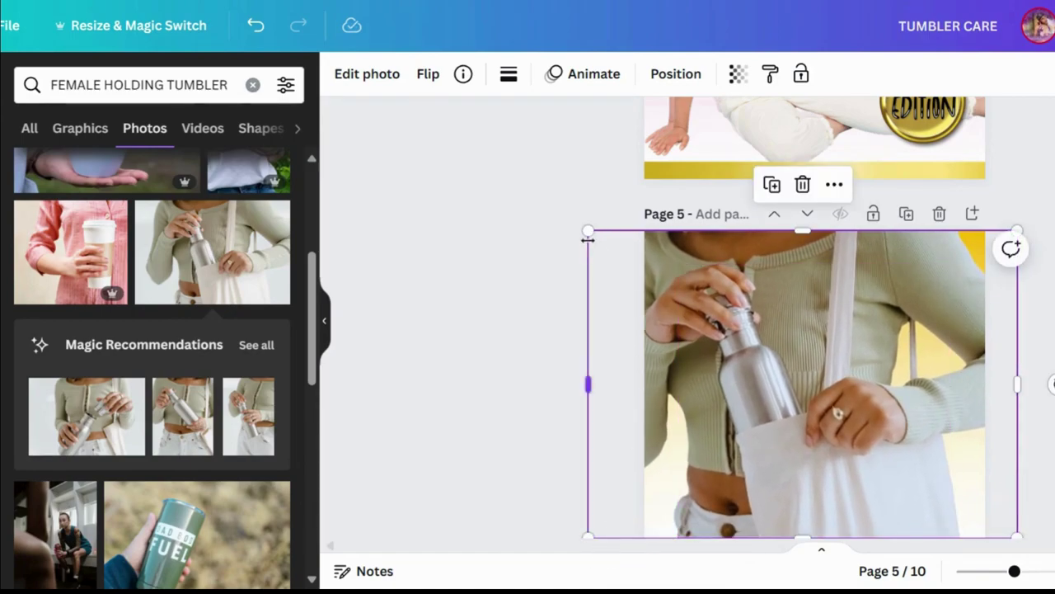
{"action": "mouse_move", "coordinate": [586, 233]}
{"action": "left_mouse_down"}
{"action": "mouse_move", "coordinate": [604, 242]}
{"action": "mouse_move", "coordinate": [595, 224]}
{"action": "mouse_move", "coordinate": [588, 231]}
{"action": "left_mouse_up"}
- Send the photo to the back, behind the gradient and title, and duplicate page 5
{"action": "left_click", "coordinate": [689, 81]}
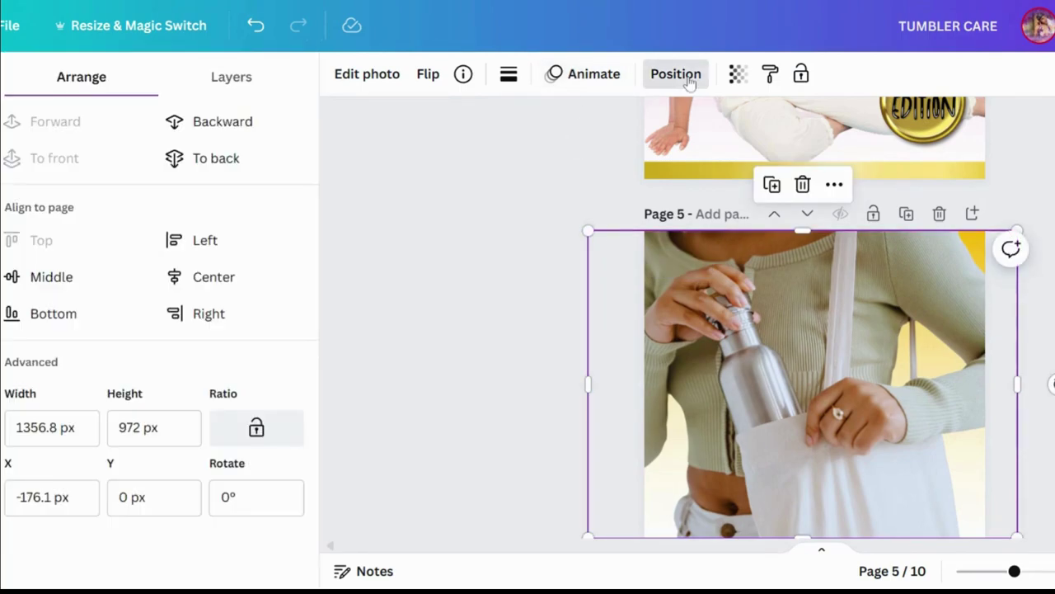
{"action": "left_click", "coordinate": [224, 159]}
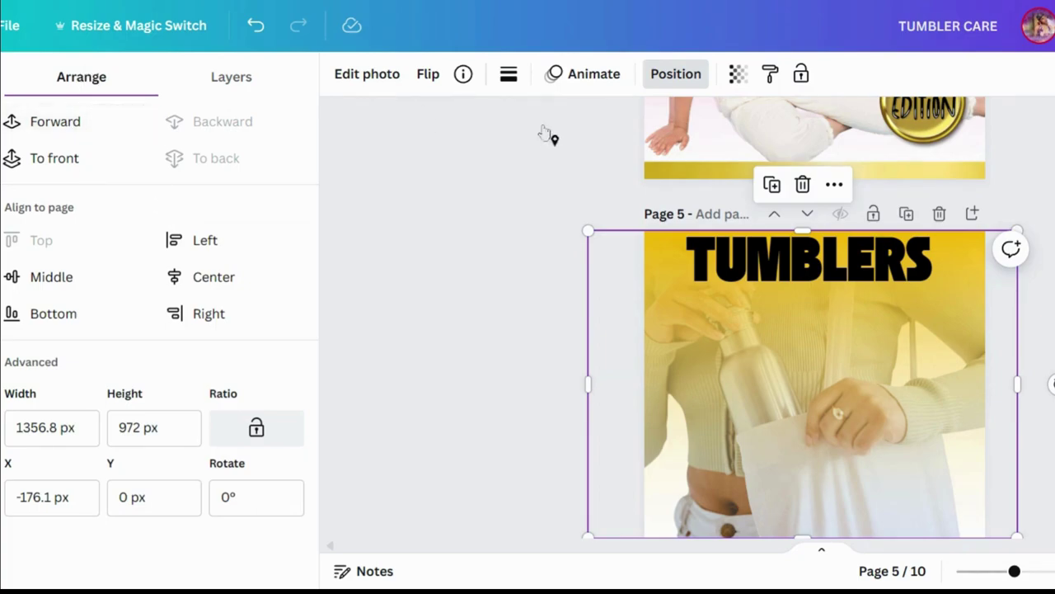
{"action": "left_click", "coordinate": [907, 214]}
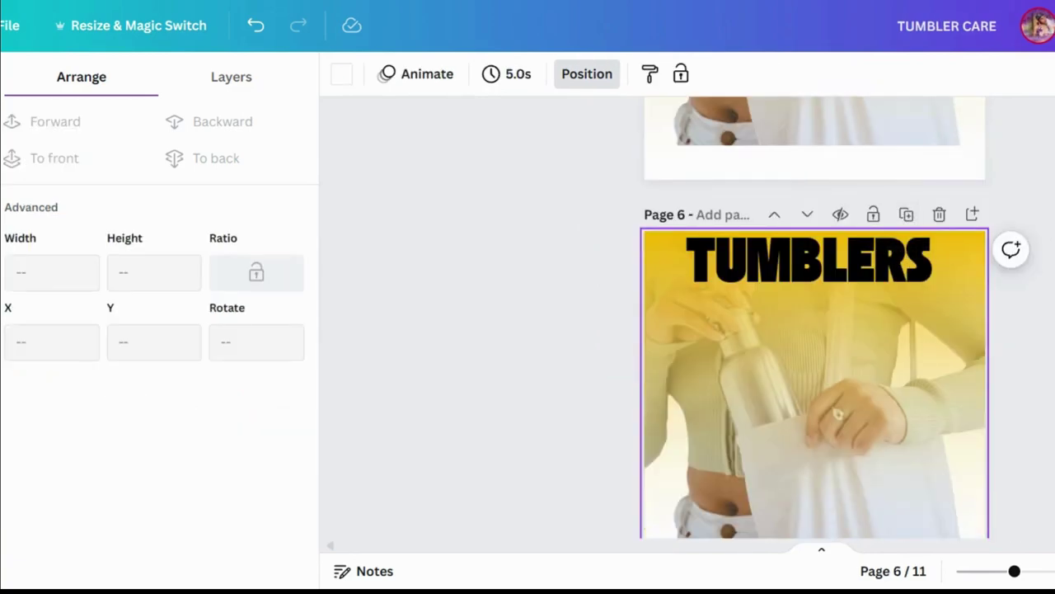
- Return to page 5 and move the photo layer above the gold gradient, directly below the "TUMBLERS" title
{"action": "scroll", "coordinate": [814, 330], "scroll_direction": "up", "scroll_amount": 6}
{"action": "scroll", "coordinate": [814, 330], "scroll_direction": "down", "scroll_amount": 2}
{"action": "scroll", "coordinate": [814, 330], "scroll_direction": "down", "scroll_amount": 1}
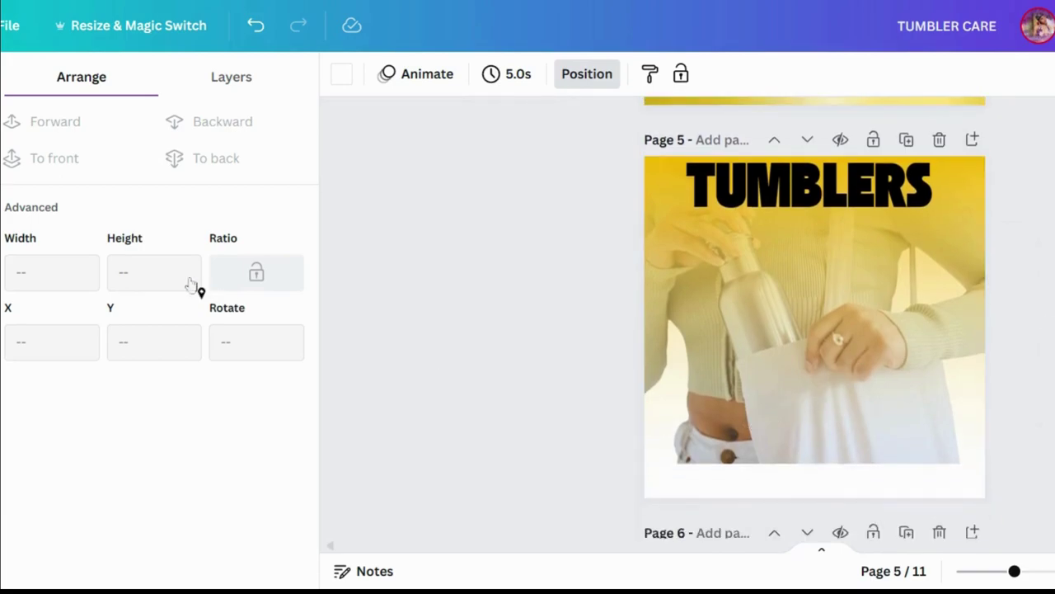
{"action": "left_click", "coordinate": [233, 76]}
{"action": "left_click", "coordinate": [177, 307]}
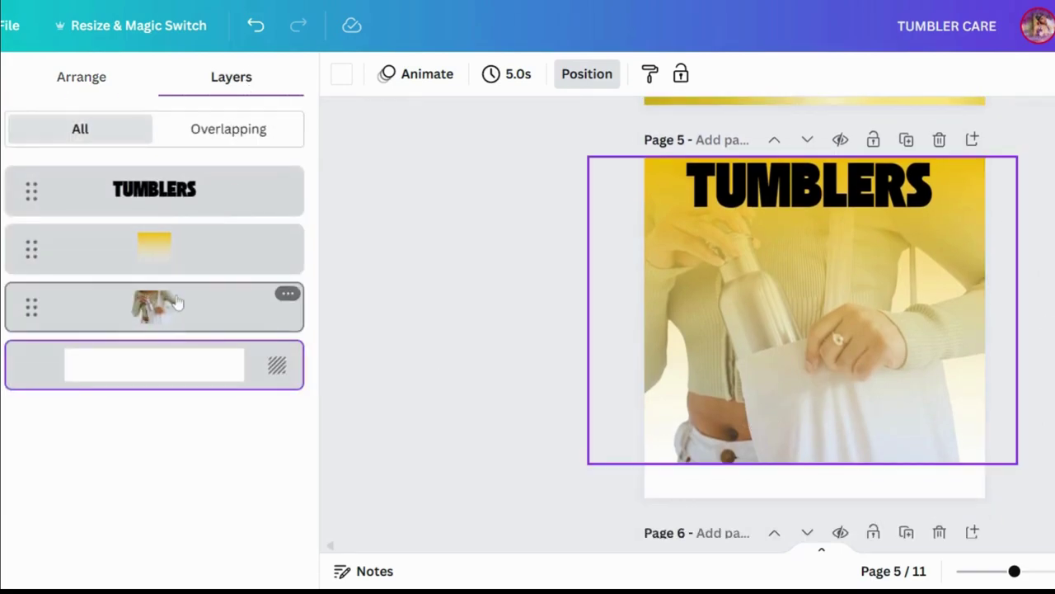
{"action": "left_click_drag", "start_coordinate": [181, 212], "coordinate": [182, 216]}
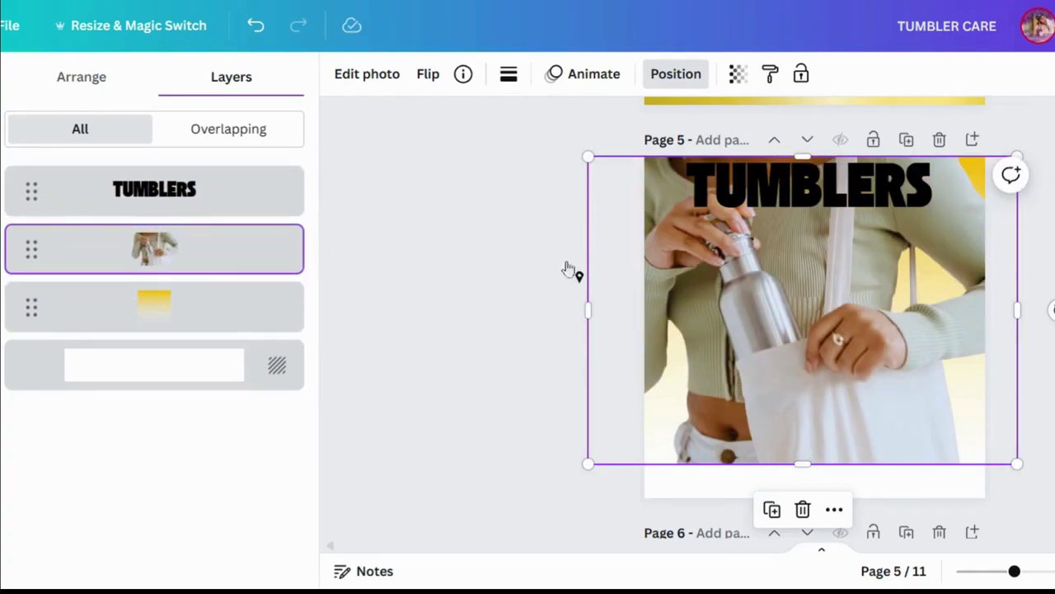
{"action": "left_click", "coordinate": [839, 204]}
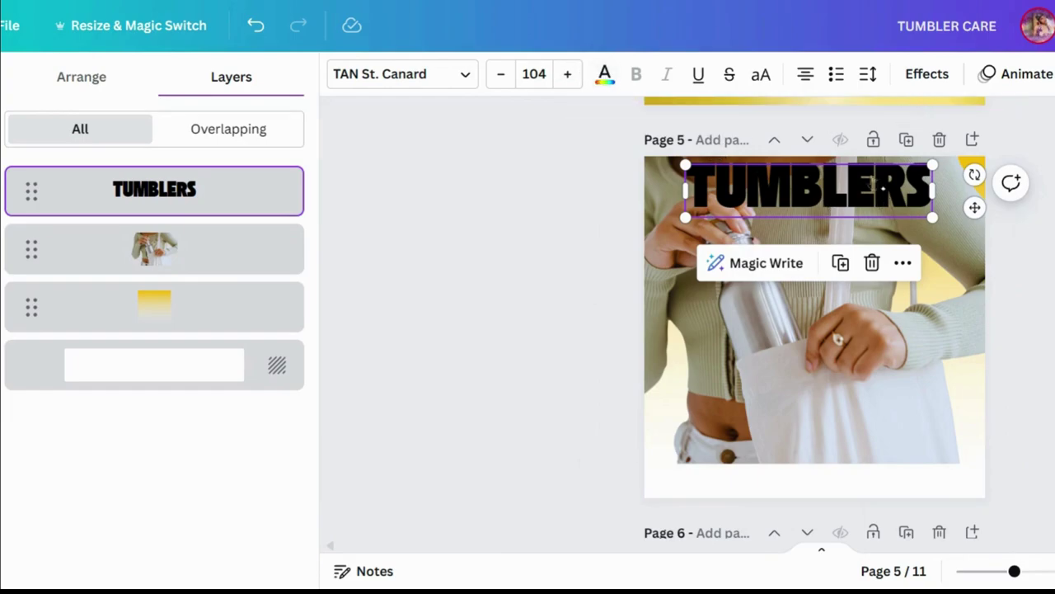
{"action": "left_click", "coordinate": [840, 262]}
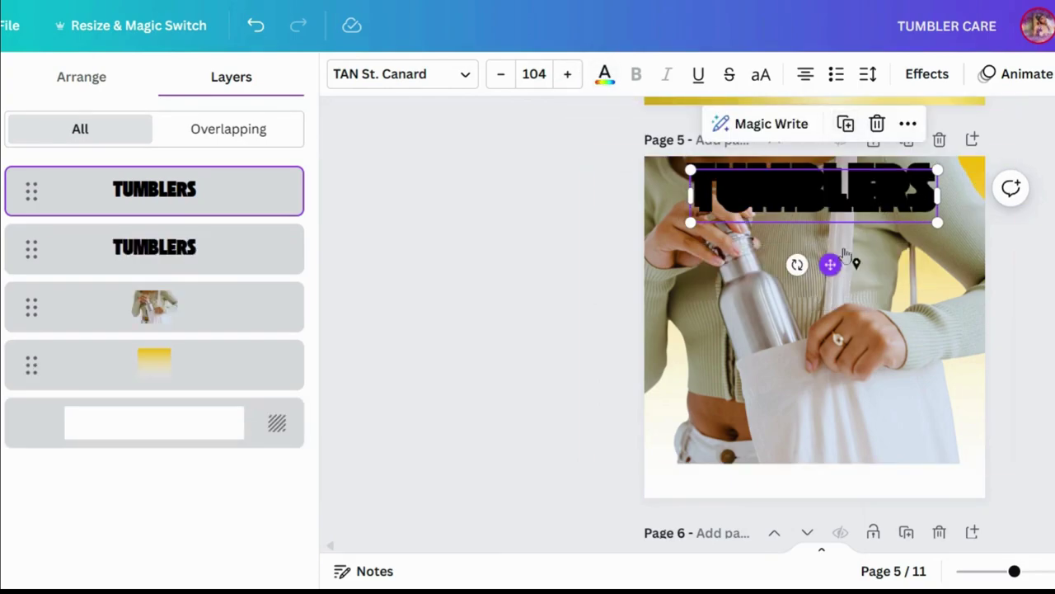
{"action": "left_click_drag", "start_coordinate": [874, 211], "coordinate": [888, 247]}
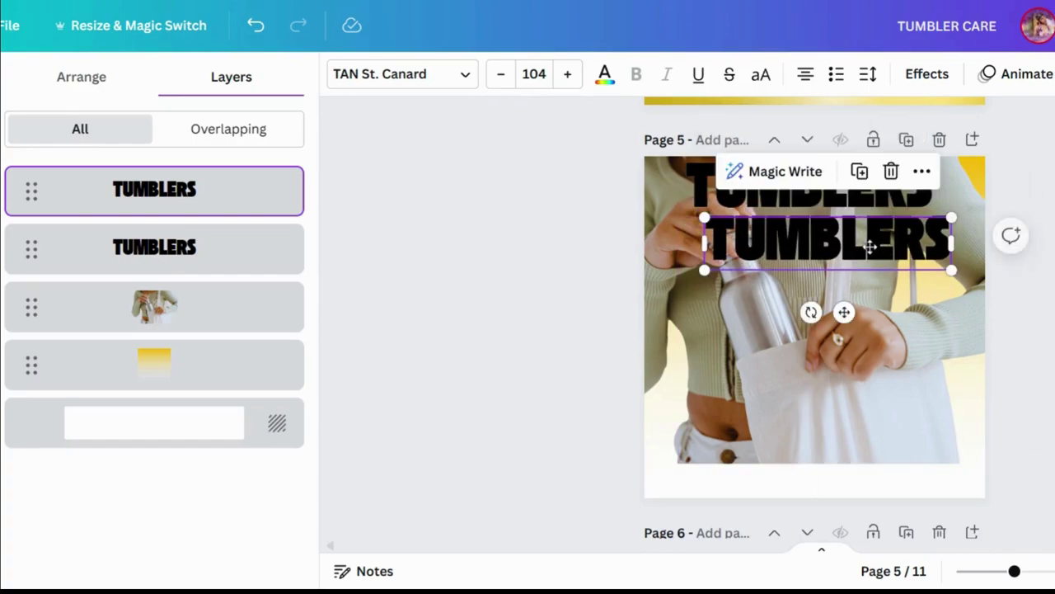
{"action": "left_click", "coordinate": [891, 172]}
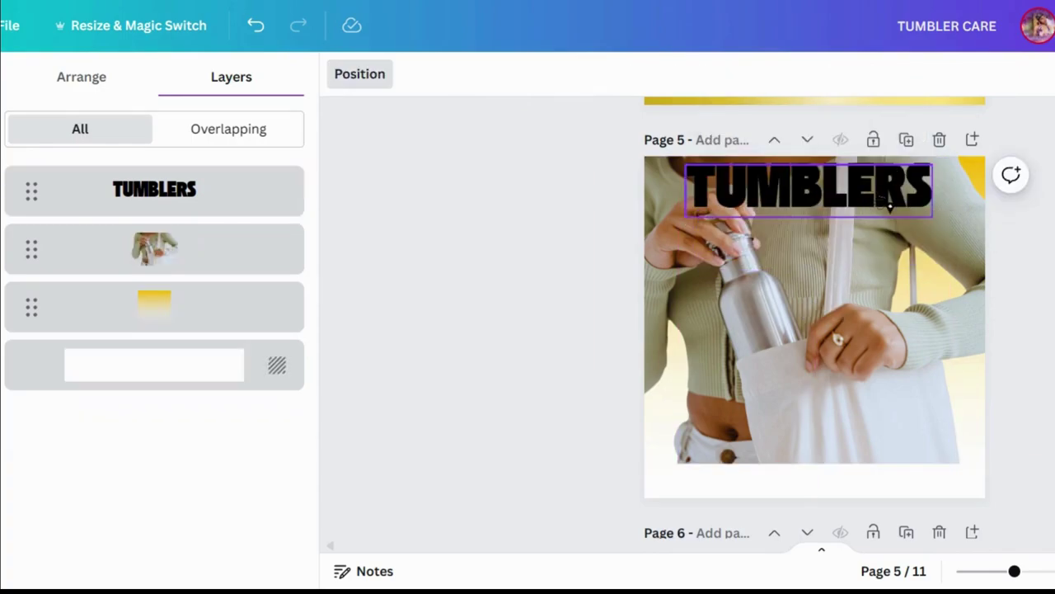
- Apply the Outline text effect to the "TUMBLERS" title on page 5
{"action": "left_click", "coordinate": [889, 206]}
{"action": "left_click", "coordinate": [937, 74]}
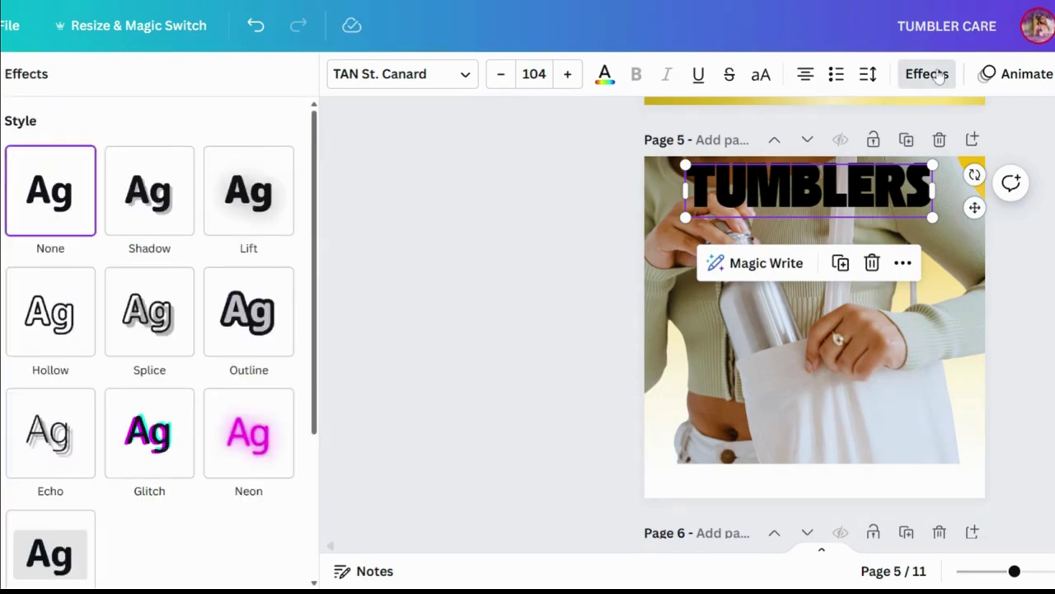
{"action": "left_click", "coordinate": [272, 308]}
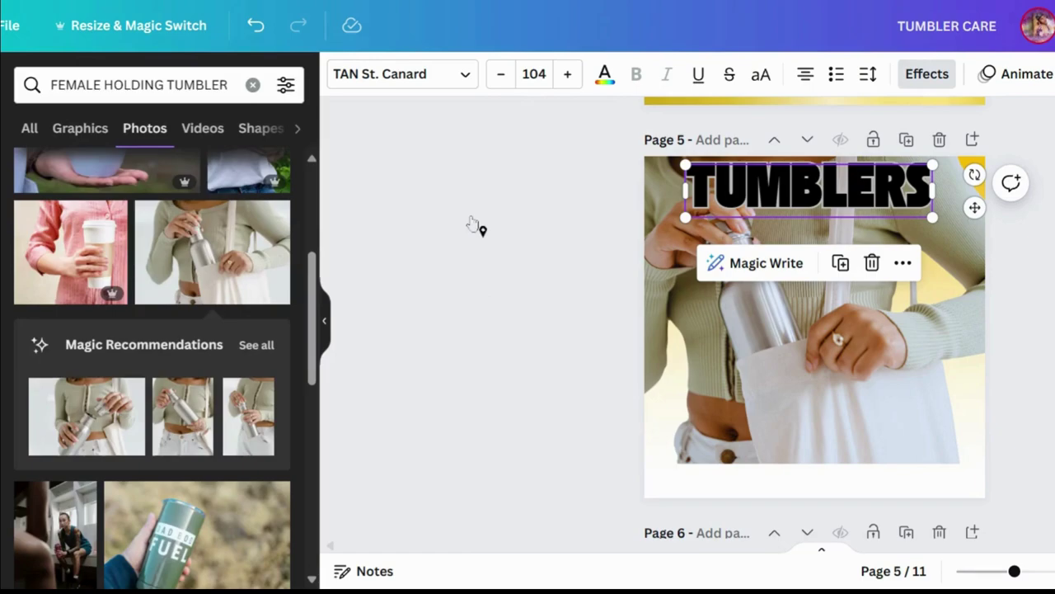
{"action": "left_click", "coordinate": [473, 223]}
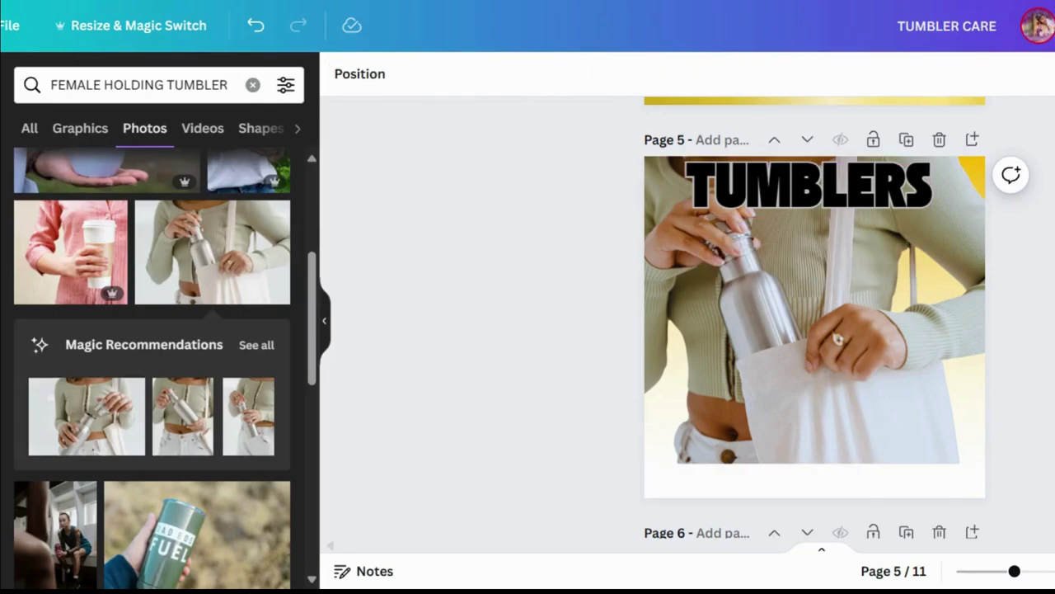
- Compare with page 4's layout and trim a thin strip off the bottom edge of page 5's photo
{"action": "scroll", "coordinate": [815, 317], "scroll_direction": "up", "scroll_amount": 3}
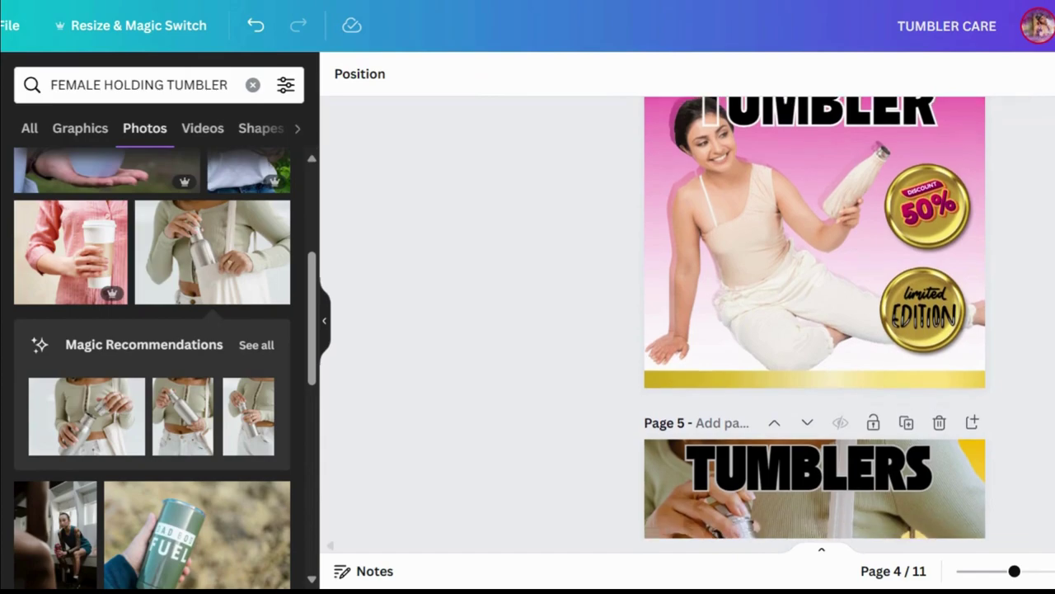
{"action": "scroll", "coordinate": [815, 318], "scroll_direction": "down", "scroll_amount": 1}
{"action": "scroll", "coordinate": [814, 317], "scroll_direction": "up", "scroll_amount": 3}
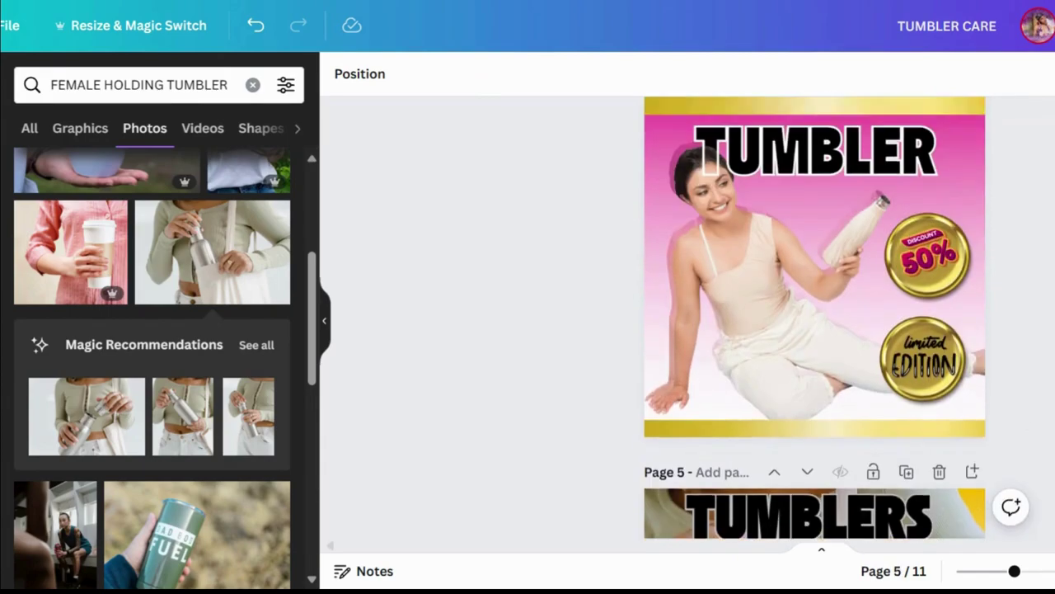
{"action": "scroll", "coordinate": [814, 317], "scroll_direction": "down", "scroll_amount": 5}
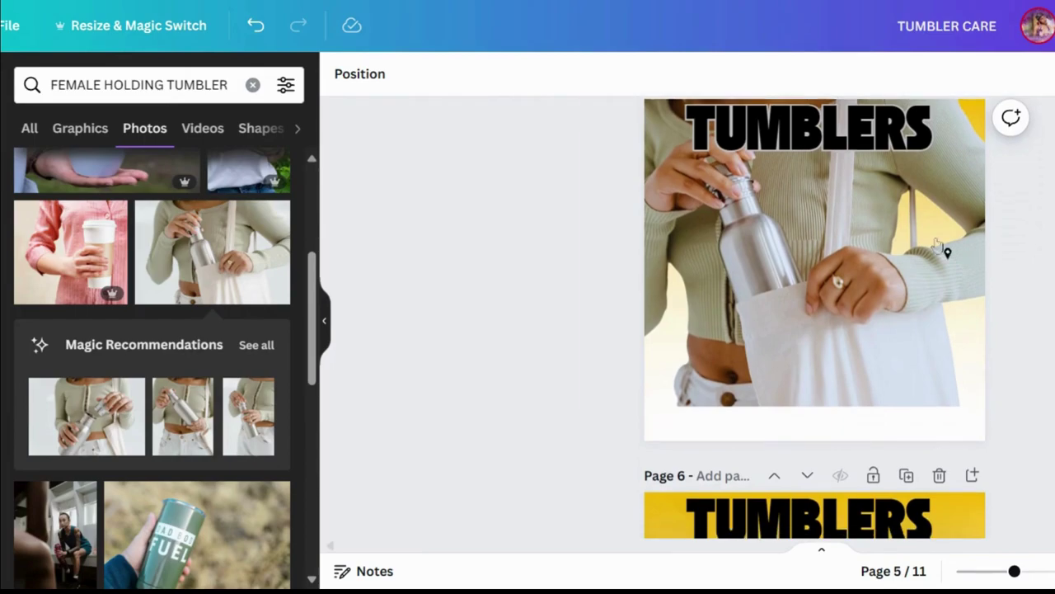
{"action": "left_click", "coordinate": [796, 401]}
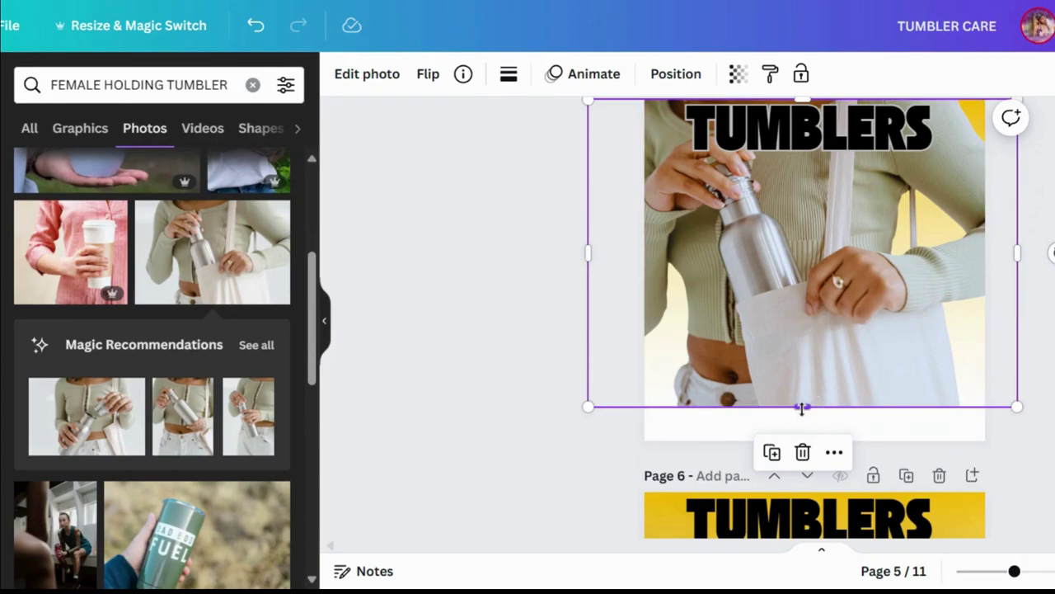
{"action": "left_click_drag", "start_coordinate": [803, 412], "coordinate": [801, 401]}
{"action": "left_click", "coordinate": [478, 328]}
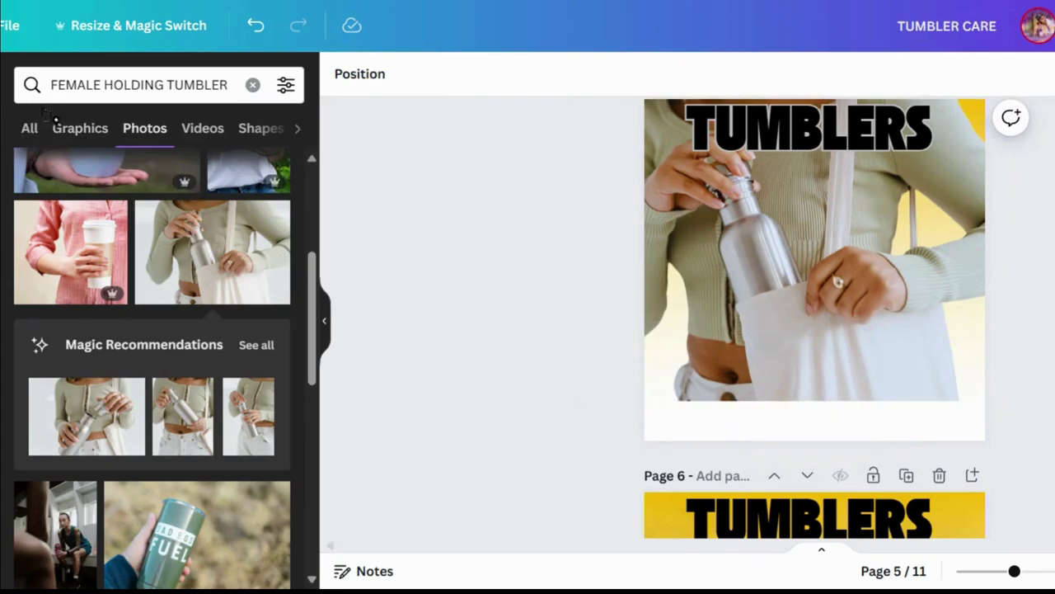
- Search the elements library for "gold bar" and add the thin gold gradient bar graphic to page 5
{"action": "left_click", "coordinate": [253, 86]}
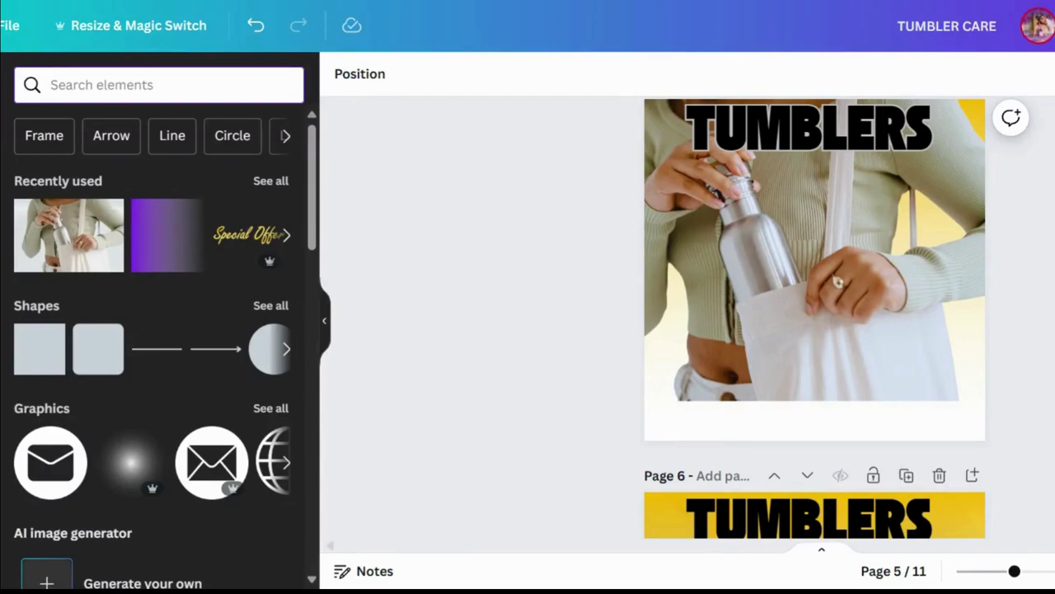
{"action": "type", "text": "gOLD"}
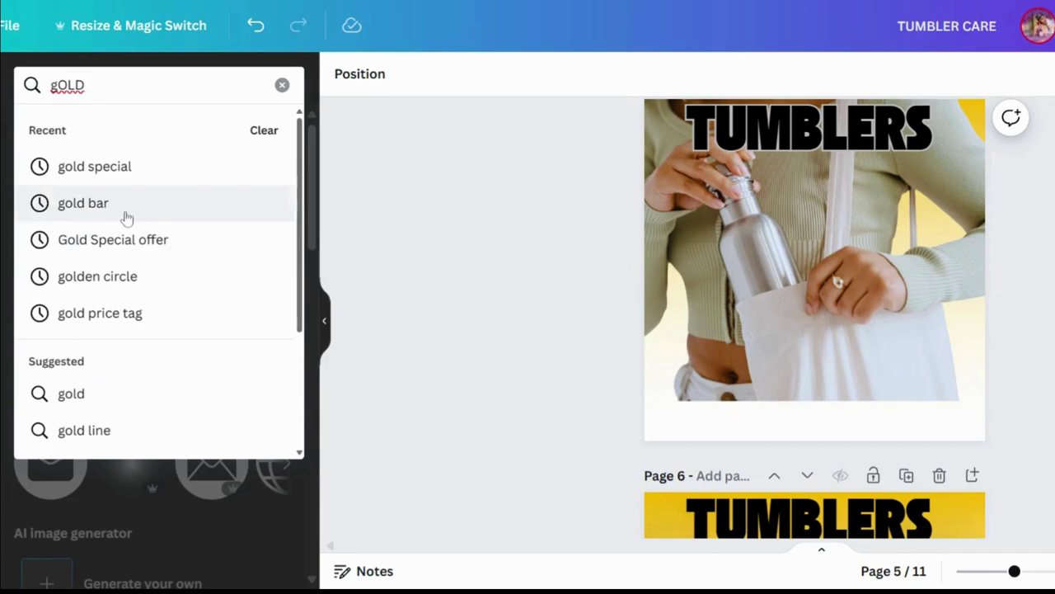
{"action": "left_click", "coordinate": [82, 203]}
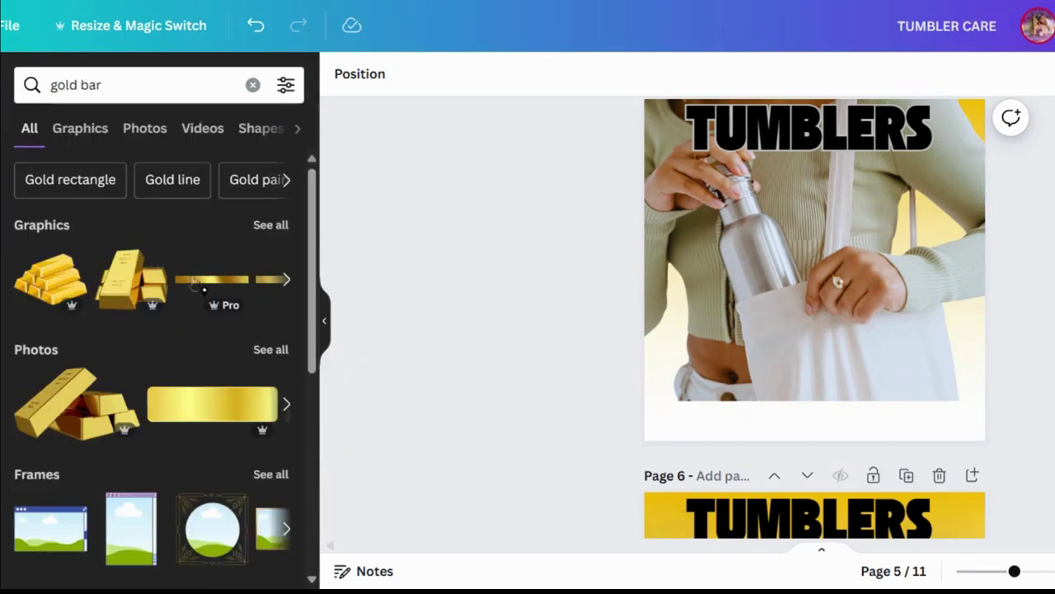
{"action": "left_click", "coordinate": [207, 283]}
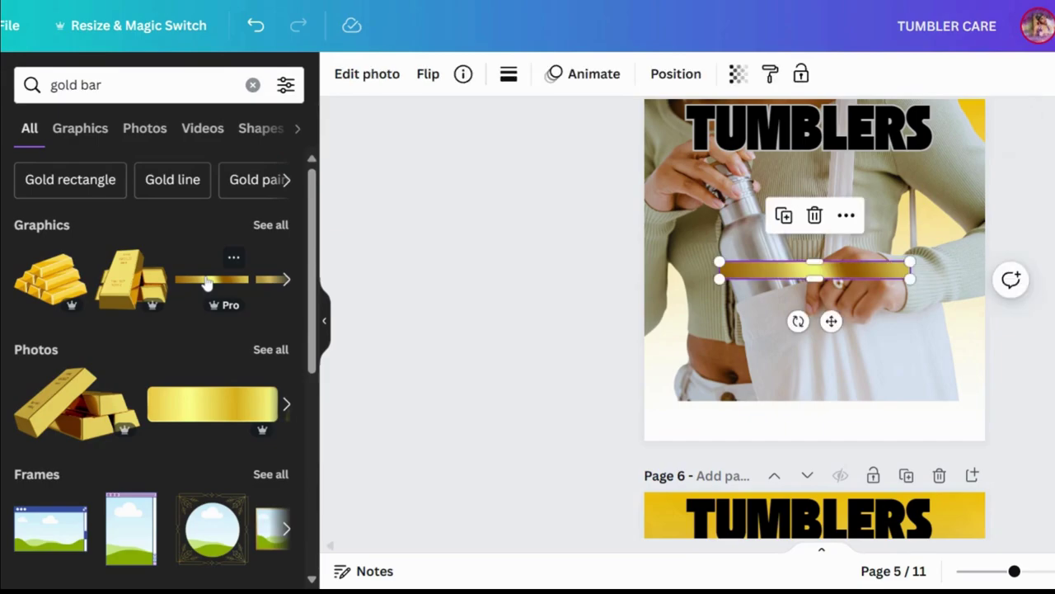
- Show all graphics results for "gold bar" and filter them to free items only
{"action": "left_click", "coordinate": [272, 225]}
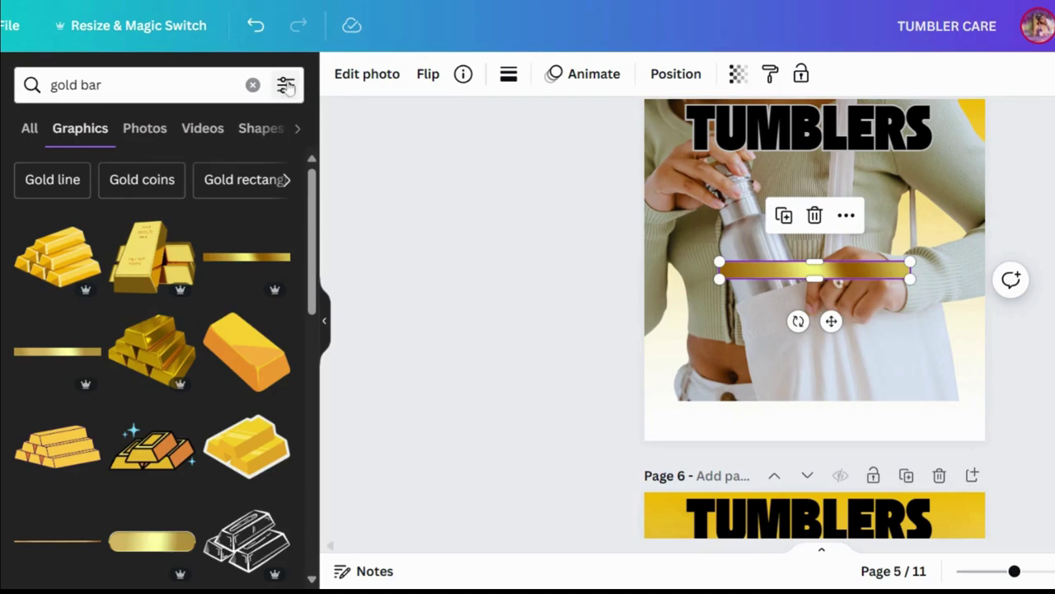
{"action": "left_click", "coordinate": [285, 86]}
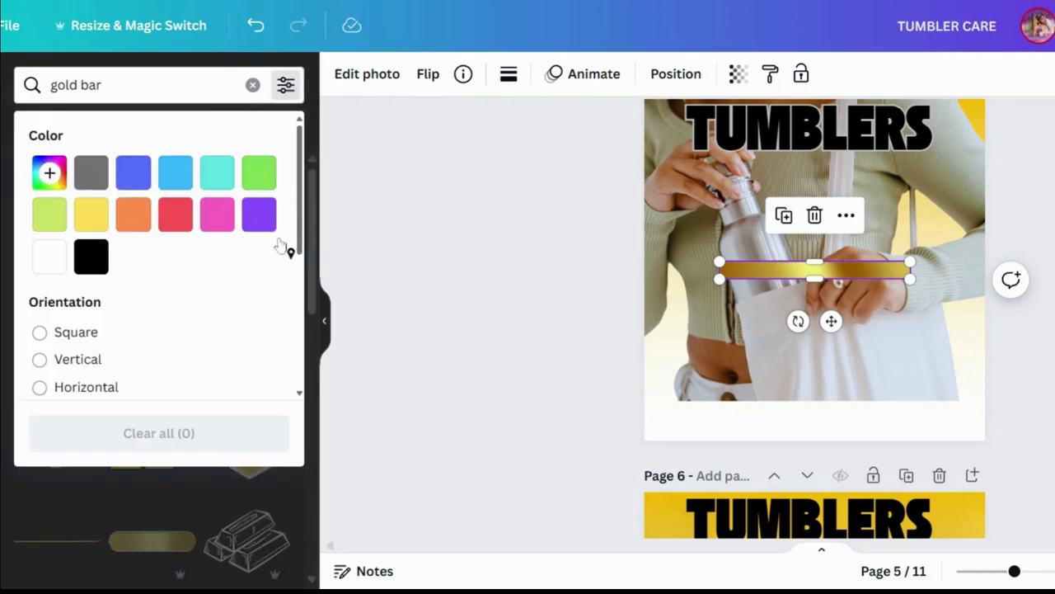
{"action": "left_click_drag", "start_coordinate": [299, 195], "coordinate": [295, 300]}
{"action": "left_click", "coordinate": [40, 326]}
{"action": "left_click", "coordinate": [451, 372]}
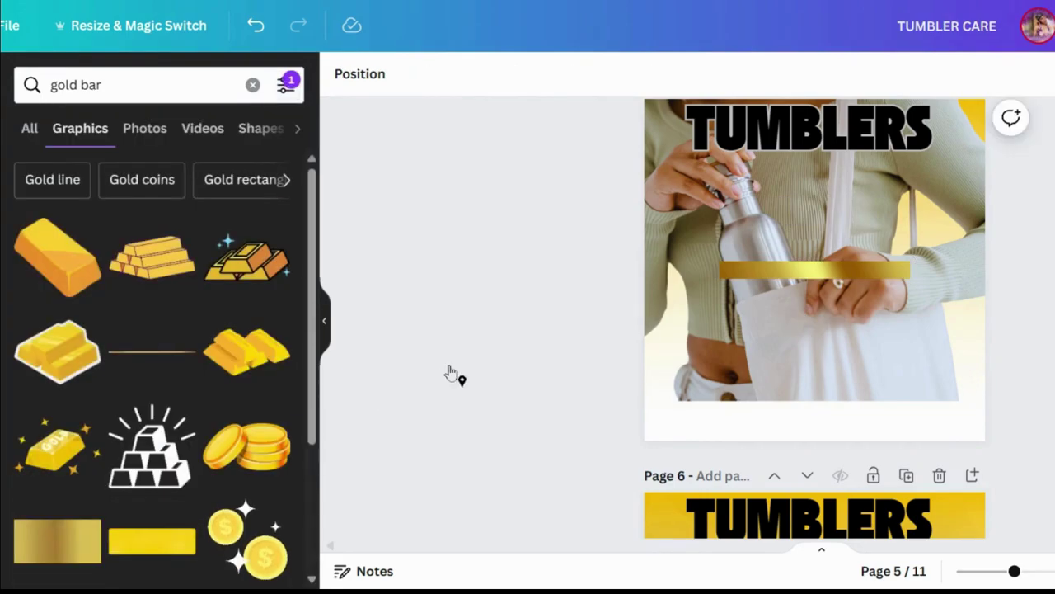
- Browse the filtered gold bar graphics and switch to the related search "Gold line"
{"action": "left_click_drag", "start_coordinate": [322, 327], "coordinate": [330, 541]}
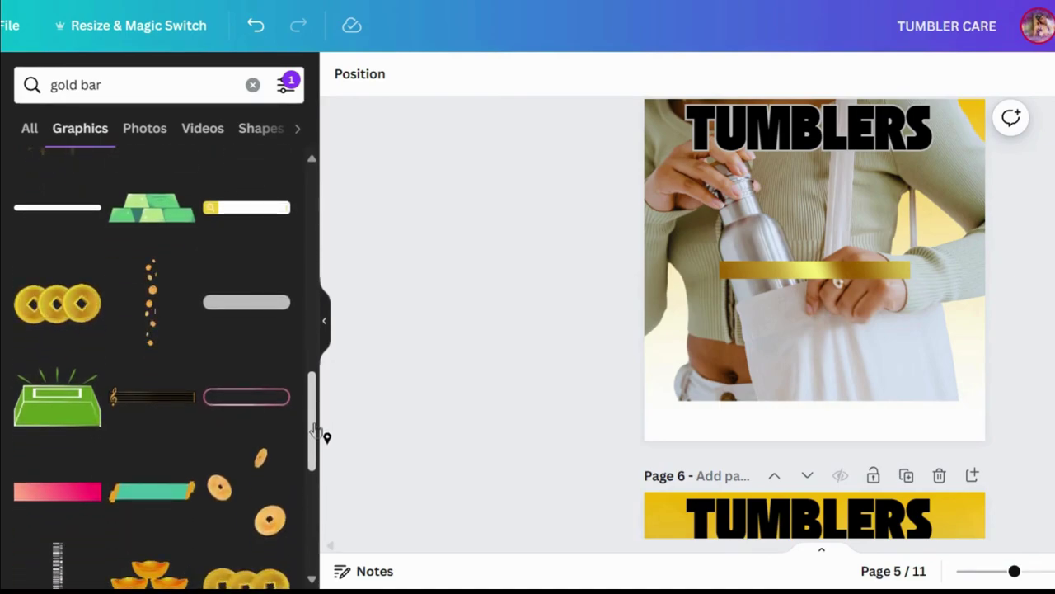
{"action": "left_click_drag", "start_coordinate": [315, 428], "coordinate": [325, 552]}
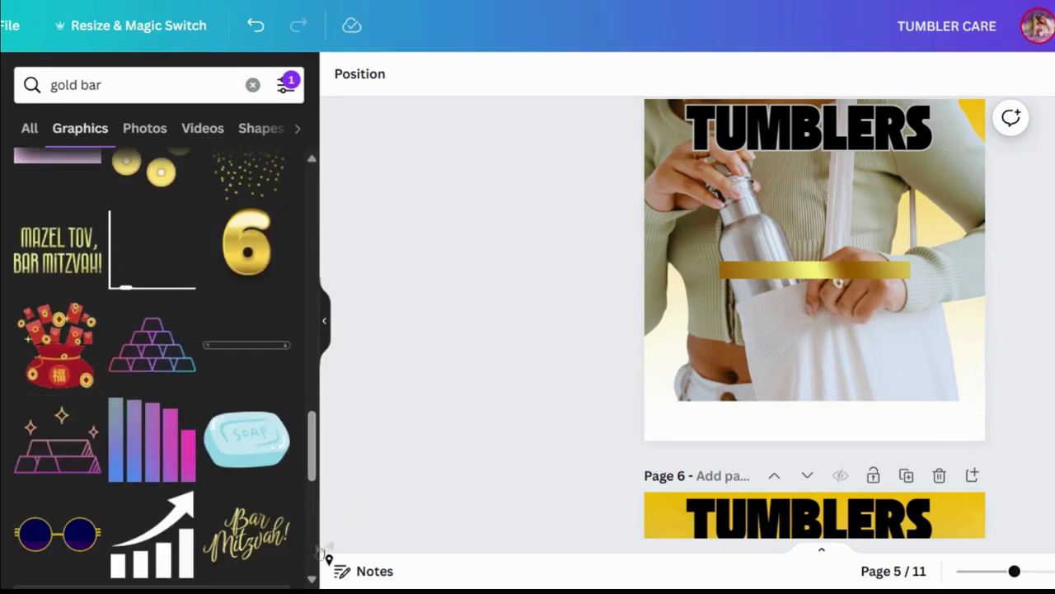
{"action": "left_click_drag", "start_coordinate": [313, 471], "coordinate": [321, 498]}
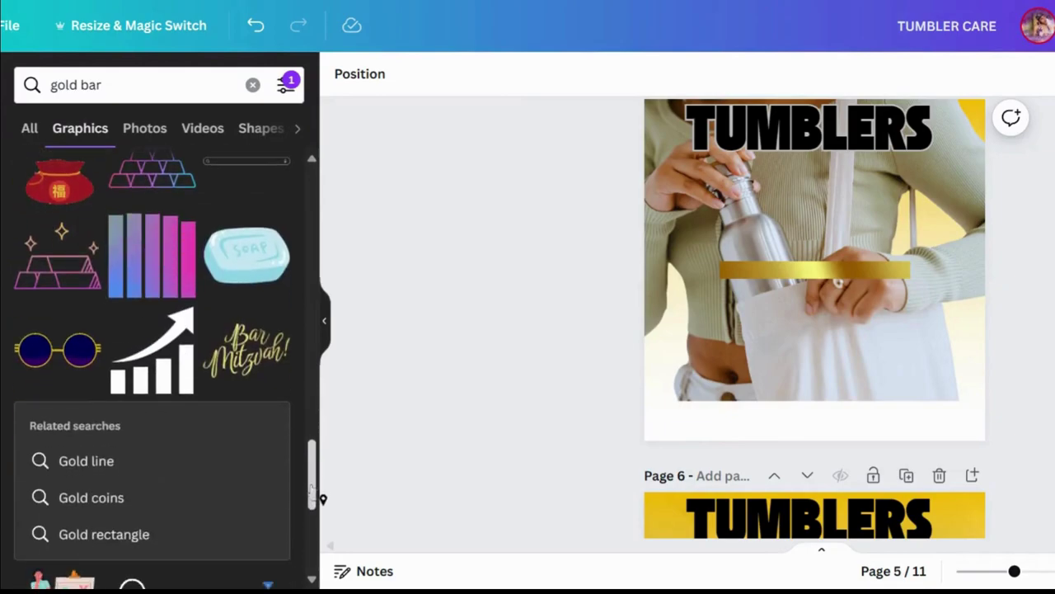
{"action": "left_click", "coordinate": [96, 471]}
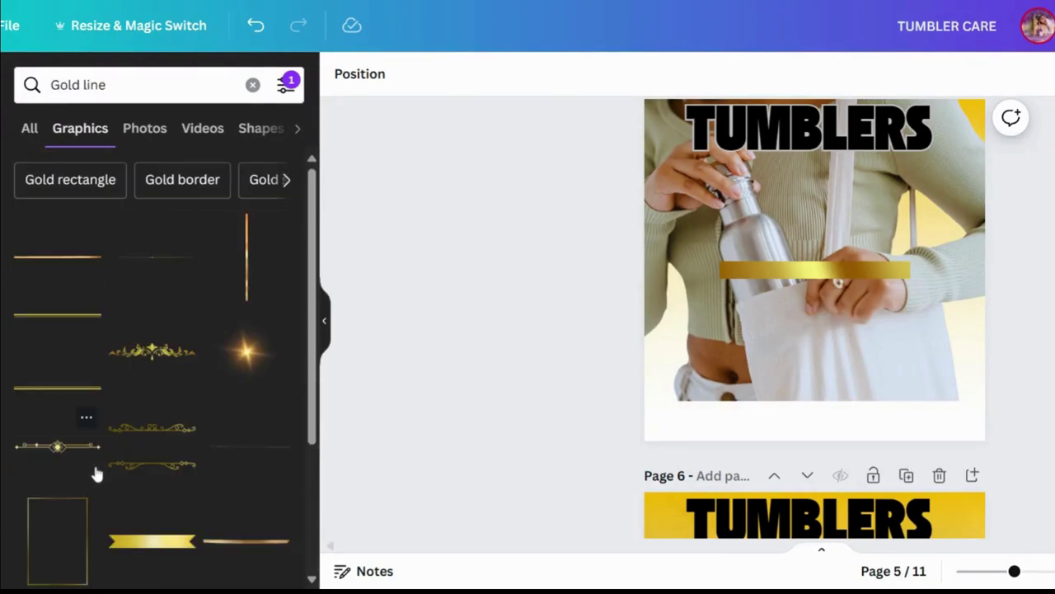
{"action": "scroll", "coordinate": [309, 346], "scroll_direction": "down", "scroll_amount": 5}
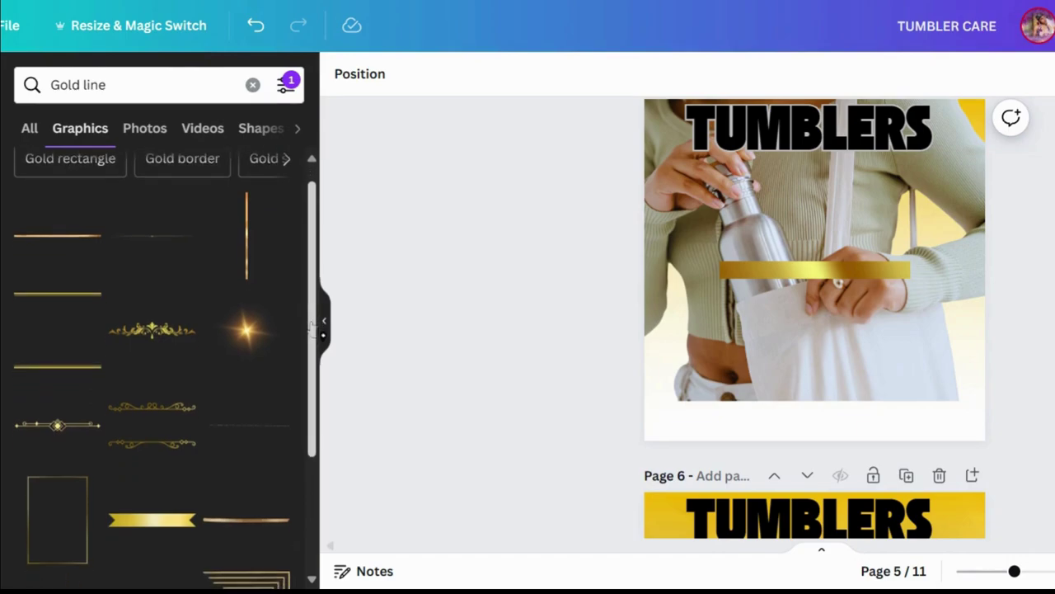
{"action": "scroll", "coordinate": [300, 426], "scroll_direction": "up", "scroll_amount": 4}
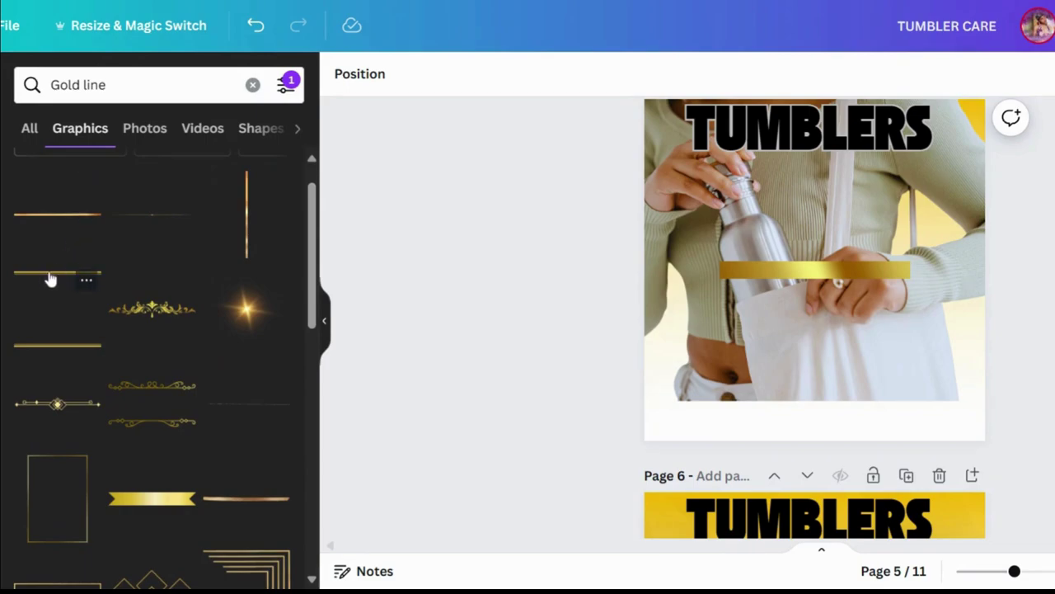
{"action": "left_click", "coordinate": [28, 353]}
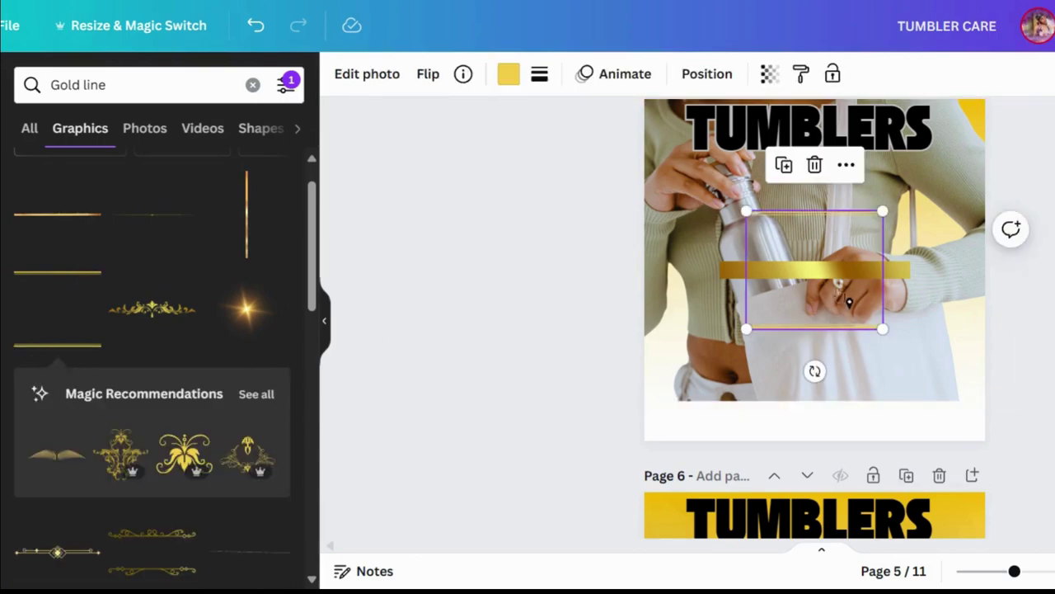
{"action": "left_click_drag", "start_coordinate": [868, 315], "coordinate": [751, 185]}
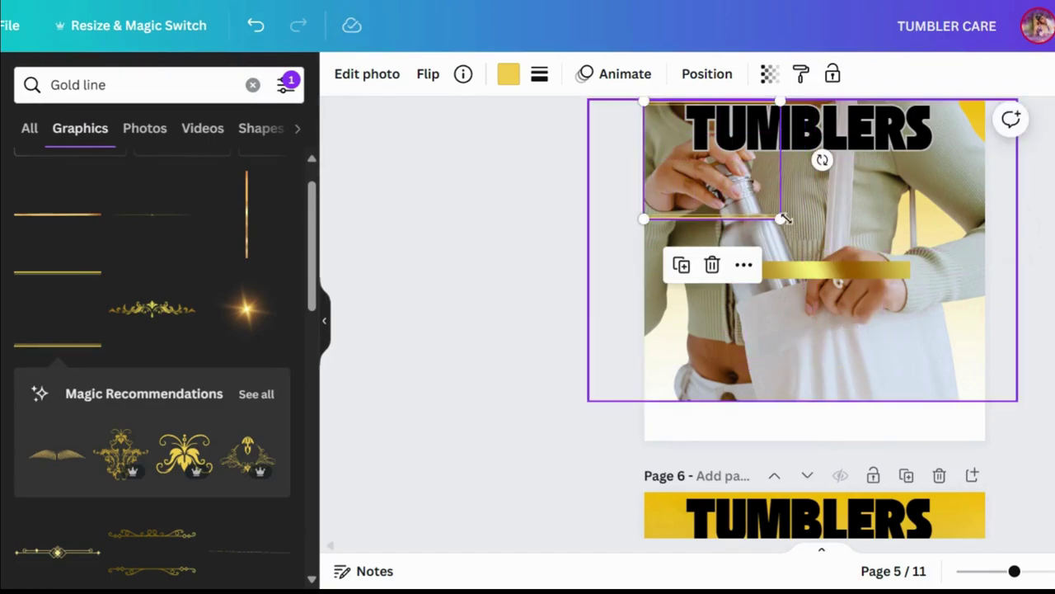
{"action": "left_click_drag", "start_coordinate": [780, 218], "coordinate": [1037, 419]}
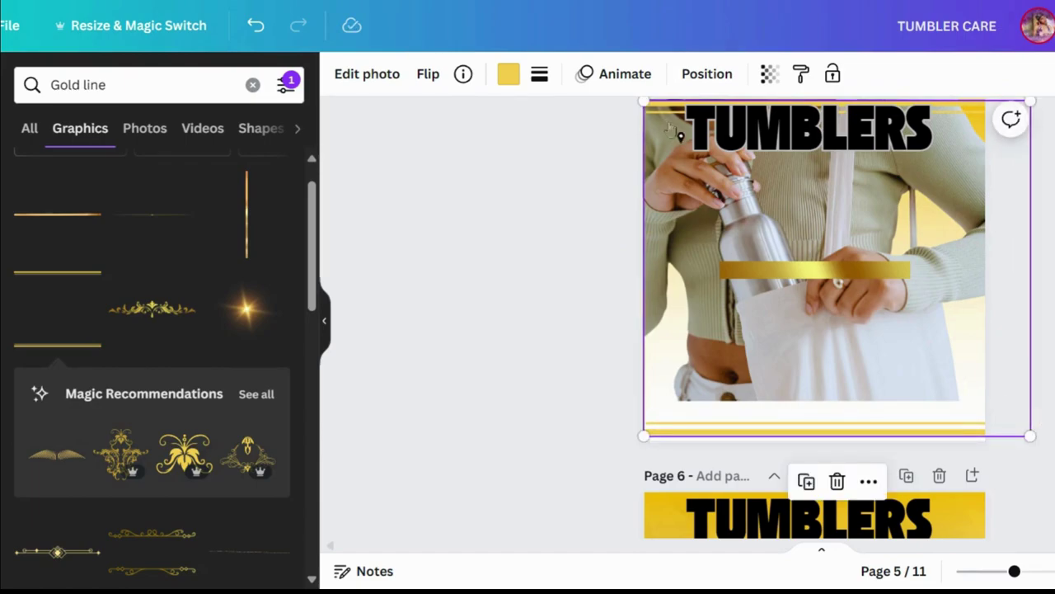
{"action": "left_click", "coordinate": [838, 482]}
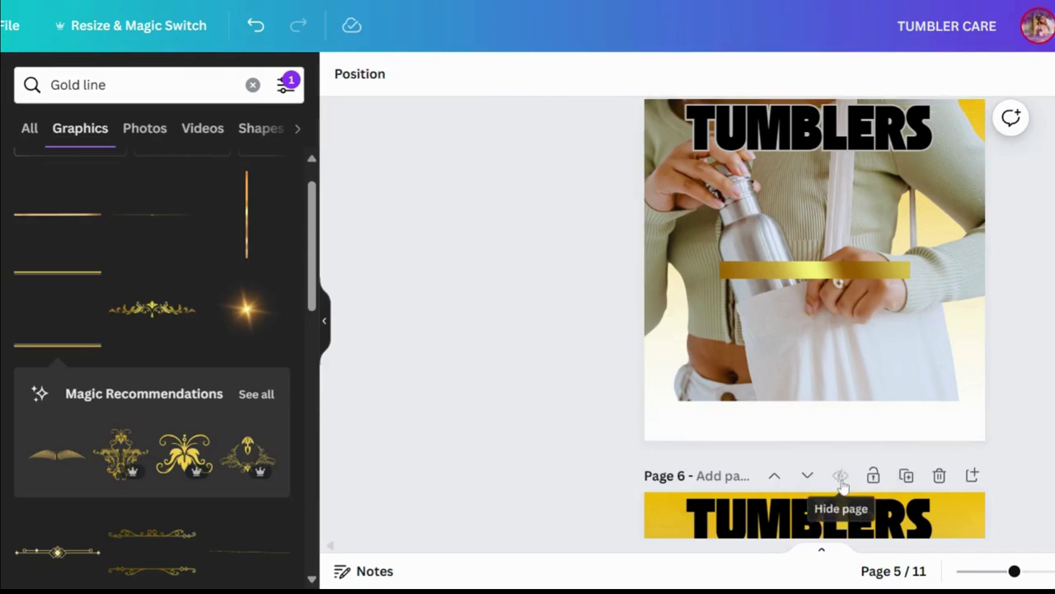
{"action": "left_click", "coordinate": [252, 239]}
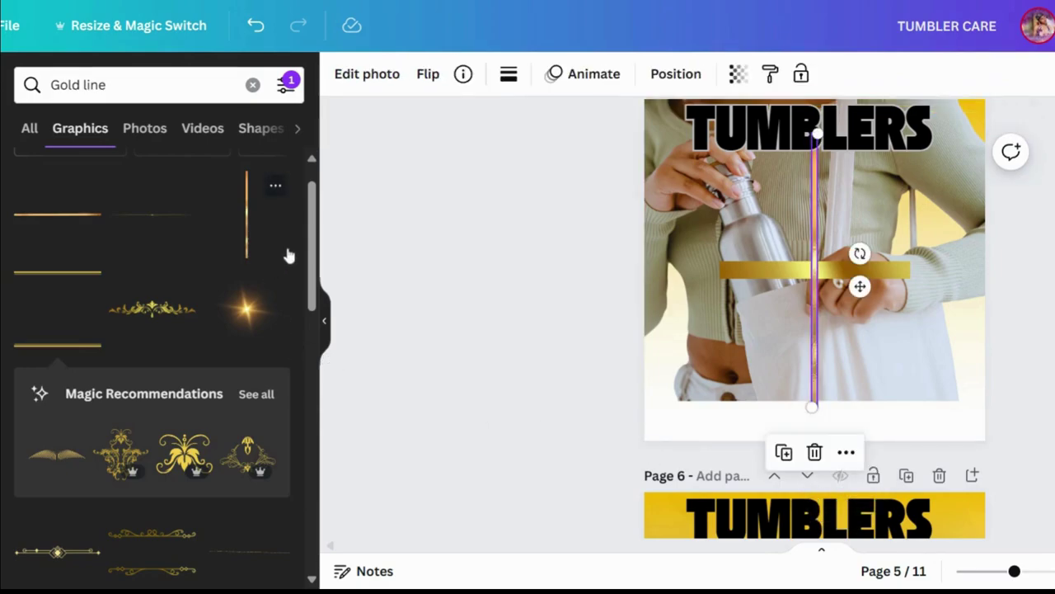
{"action": "left_click", "coordinate": [814, 453]}
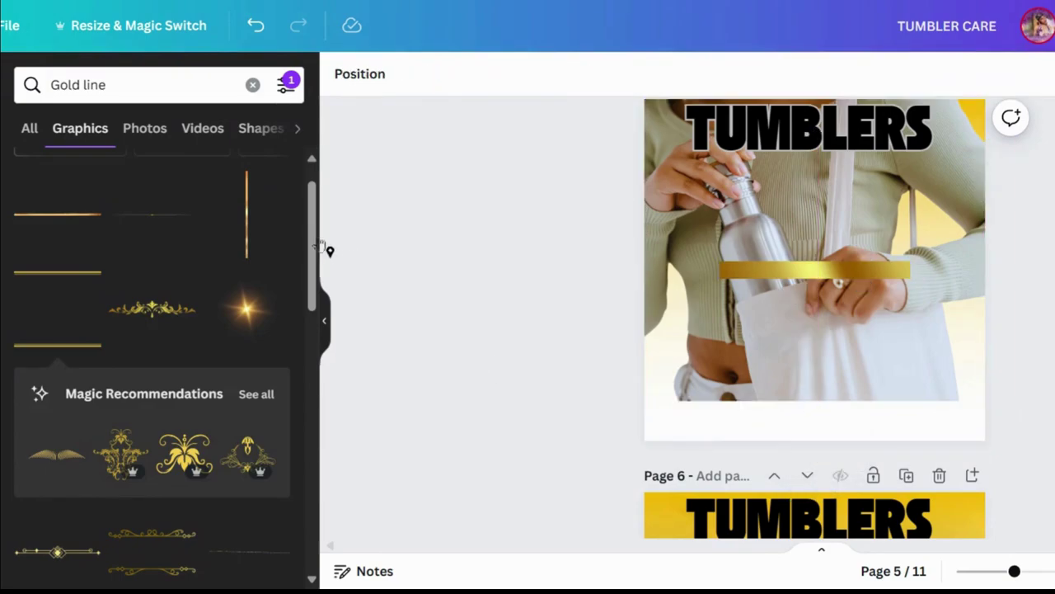
- Add the gold ribbon banner with notched ends to page 5 and place it near the bottom, undoing any accidental photo move
{"action": "left_click_drag", "start_coordinate": [322, 245], "coordinate": [317, 353]}
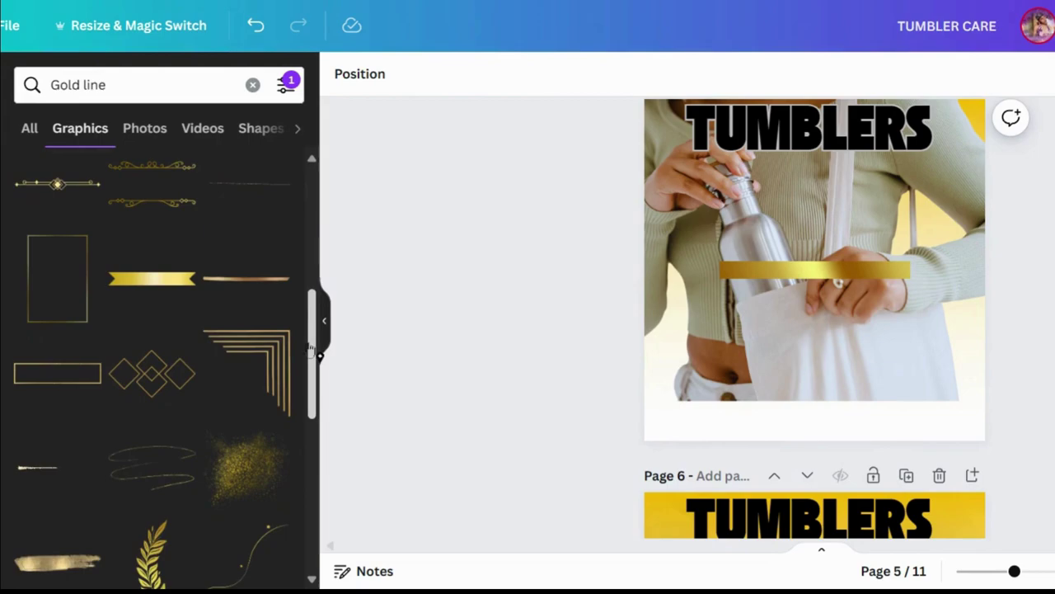
{"action": "left_click", "coordinate": [156, 280]}
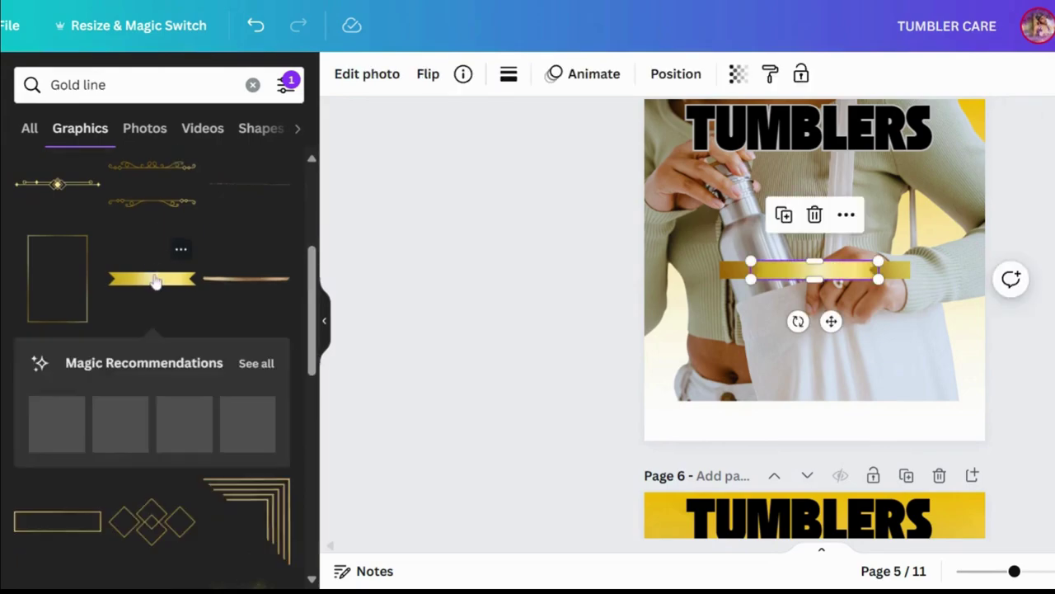
{"action": "left_click_drag", "start_coordinate": [831, 321], "coordinate": [791, 433]}
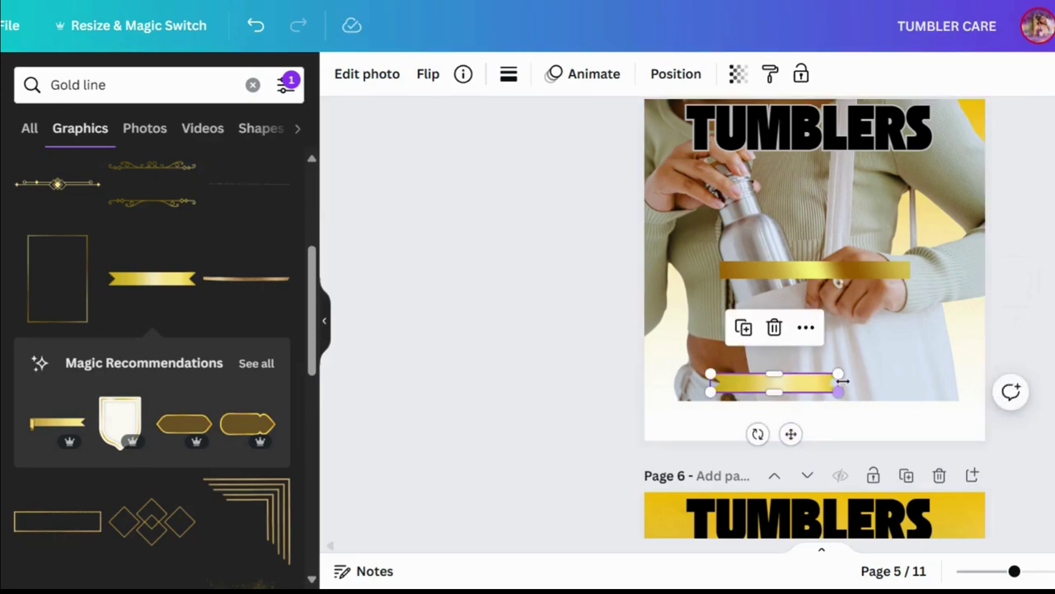
{"action": "left_click_drag", "start_coordinate": [841, 394], "coordinate": [1047, 441]}
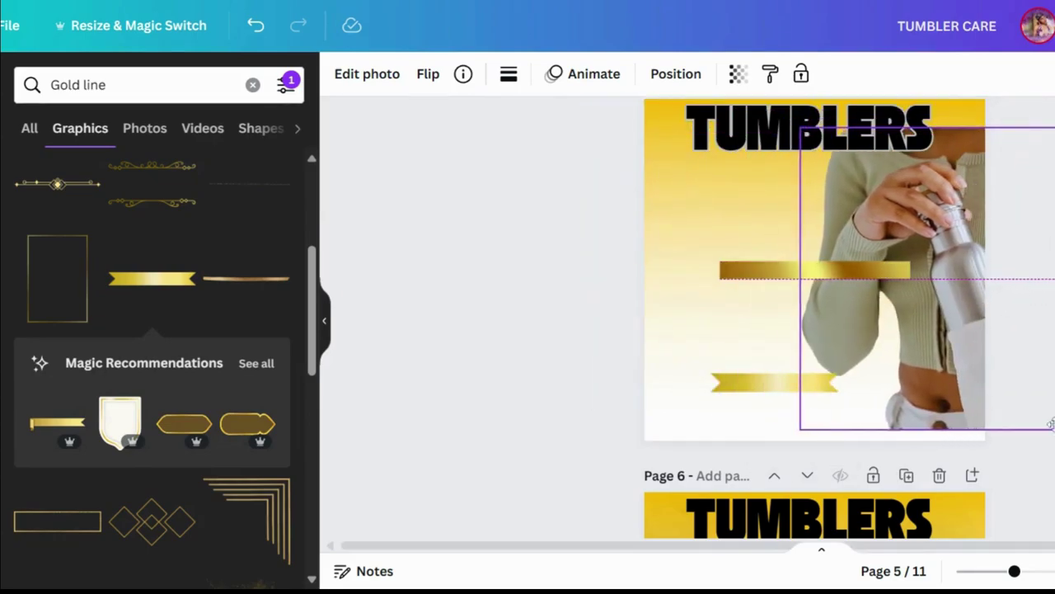
{"action": "left_click", "coordinate": [256, 26]}
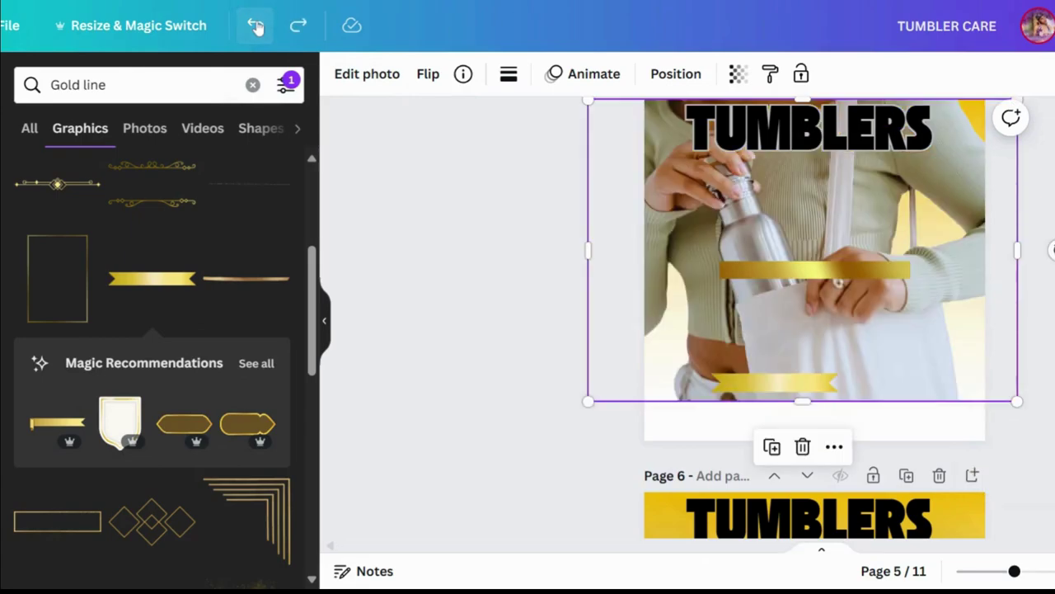
- Enlarge the gold ribbon across page 5's bottom edge until its notched ends lie off the page
{"action": "left_click", "coordinate": [779, 389]}
{"action": "left_click_drag", "start_coordinate": [840, 391], "coordinate": [1054, 460]}
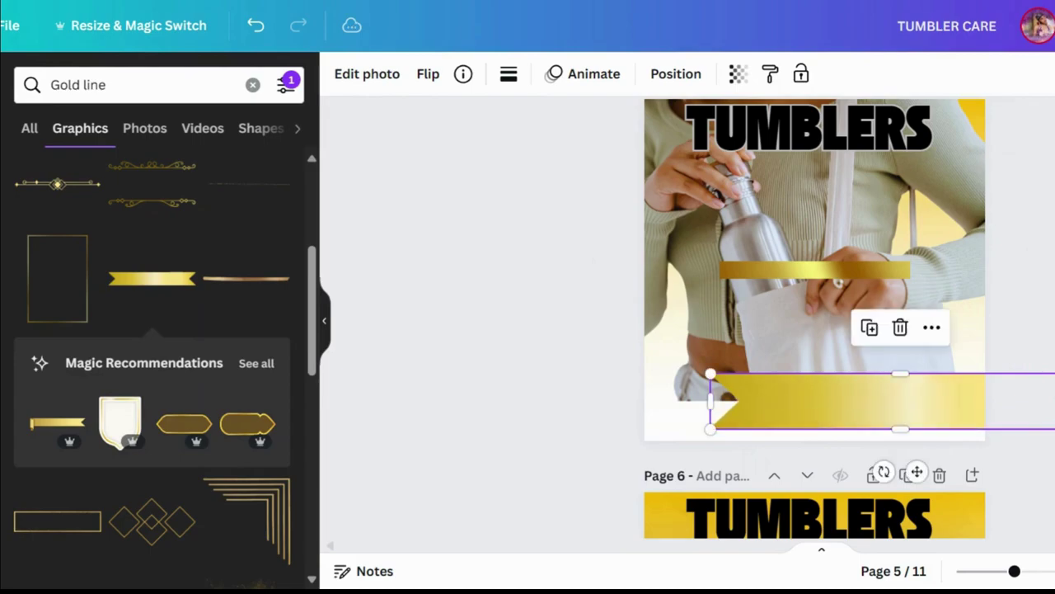
{"action": "left_click_drag", "start_coordinate": [915, 404], "coordinate": [816, 430]}
{"action": "left_click_drag", "start_coordinate": [992, 401], "coordinate": [1046, 382]}
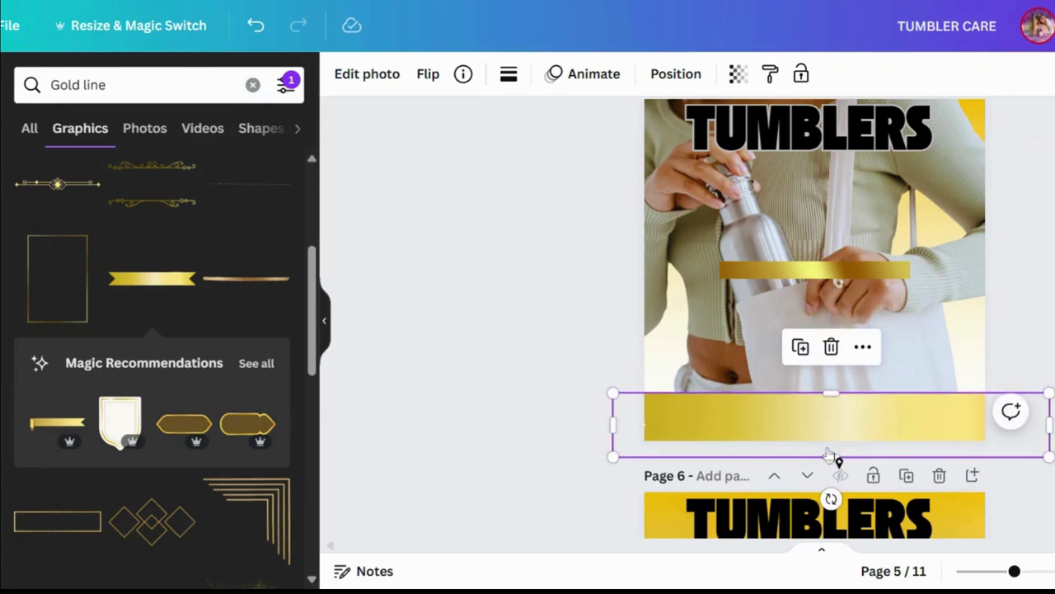
- Crop the gold ribbon to page 5's side and bottom edges and reduce it to a narrow strip
{"action": "left_click_drag", "start_coordinate": [830, 457], "coordinate": [830, 440]}
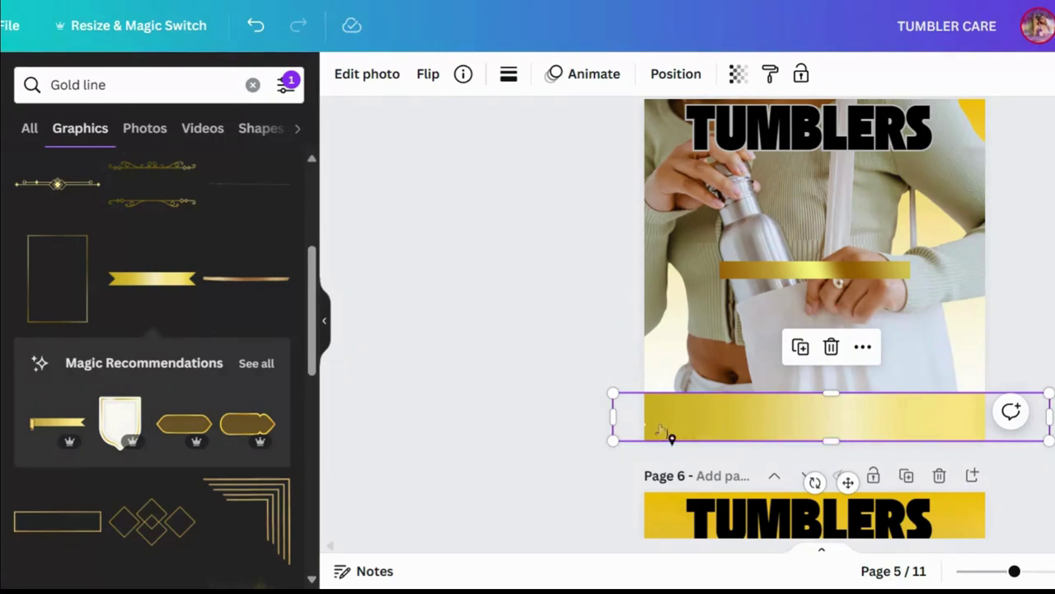
{"action": "left_click_drag", "start_coordinate": [613, 414], "coordinate": [644, 418]}
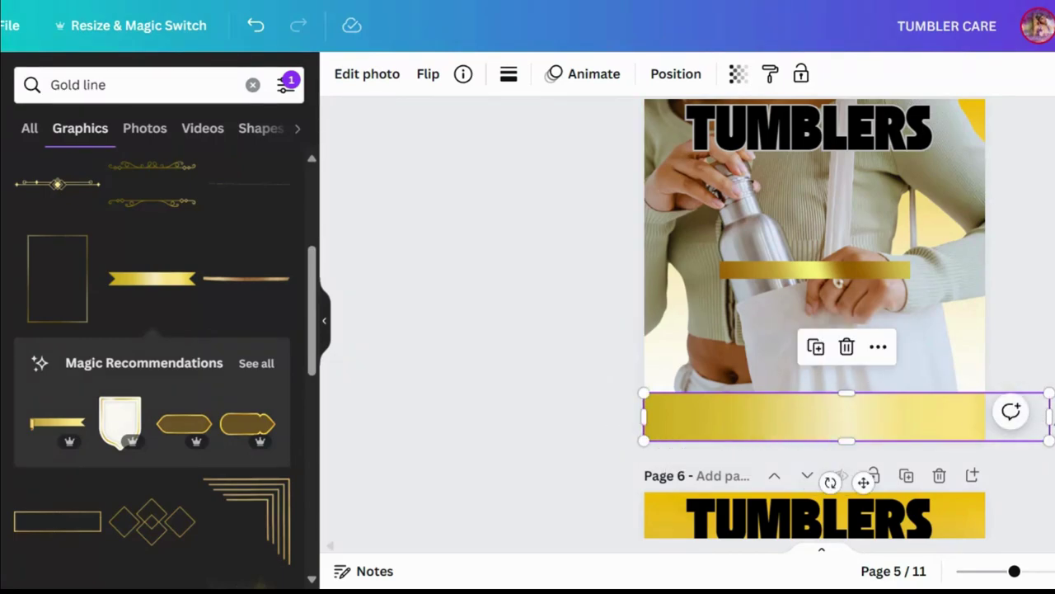
{"action": "left_click_drag", "start_coordinate": [1047, 417], "coordinate": [983, 417]}
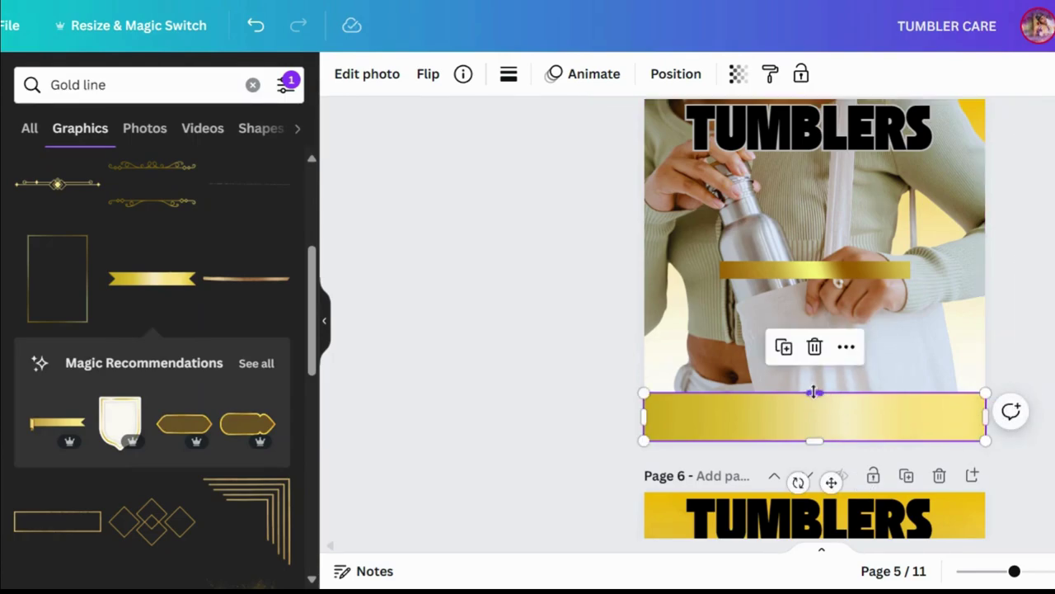
{"action": "left_click_drag", "start_coordinate": [814, 398], "coordinate": [814, 421]}
- Extend page 5's photo down to meet the bottom gold strip, and delete the gold gradient bar across the middle
{"action": "left_click", "coordinate": [907, 363]}
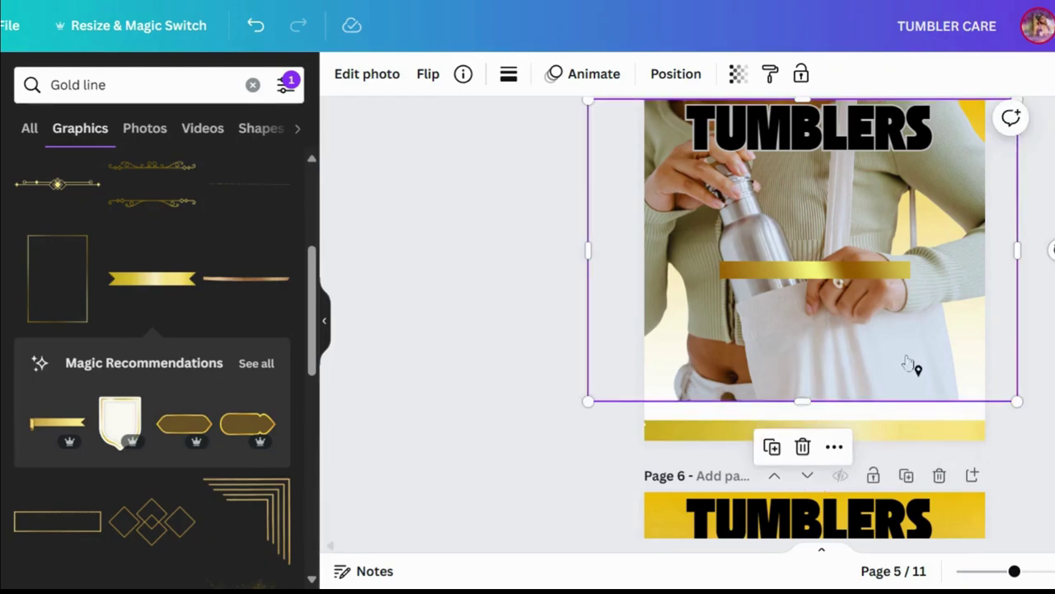
{"action": "left_click_drag", "start_coordinate": [803, 401], "coordinate": [803, 427]}
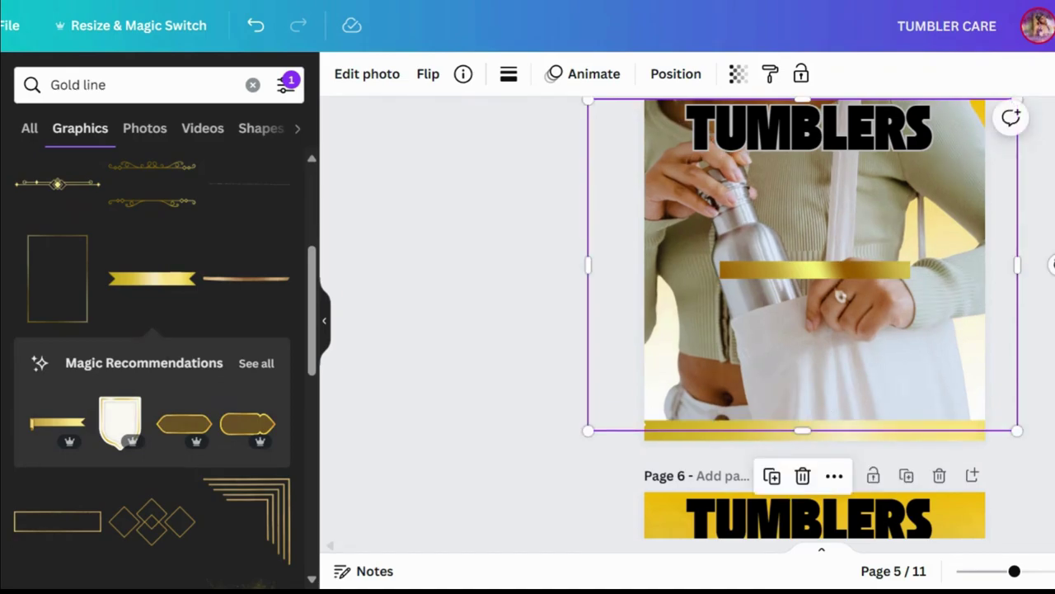
{"action": "key", "text": "Escape"}
{"action": "left_click", "coordinate": [765, 272]}
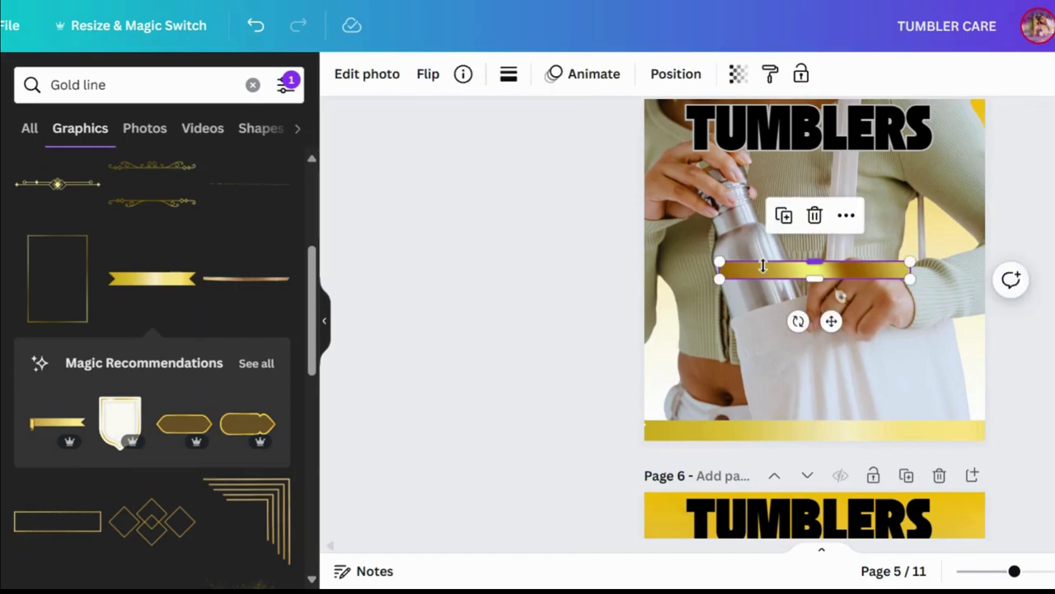
{"action": "left_click", "coordinate": [815, 216]}
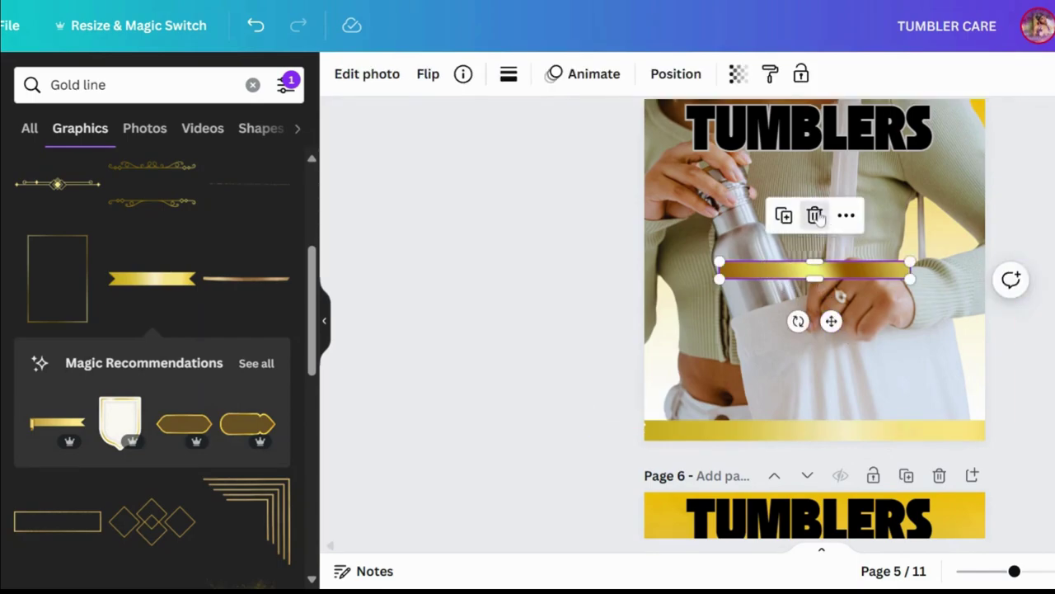
- Duplicate the bottom gold strip and place the copy along page 5's top edge, partly off the page
{"action": "left_click", "coordinate": [887, 436]}
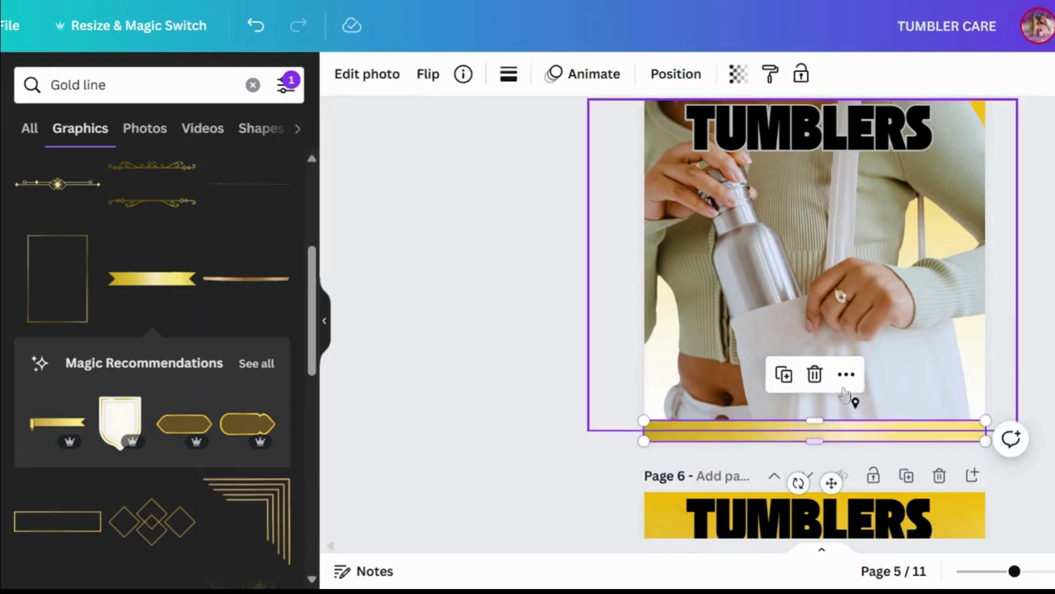
{"action": "left_click", "coordinate": [793, 382]}
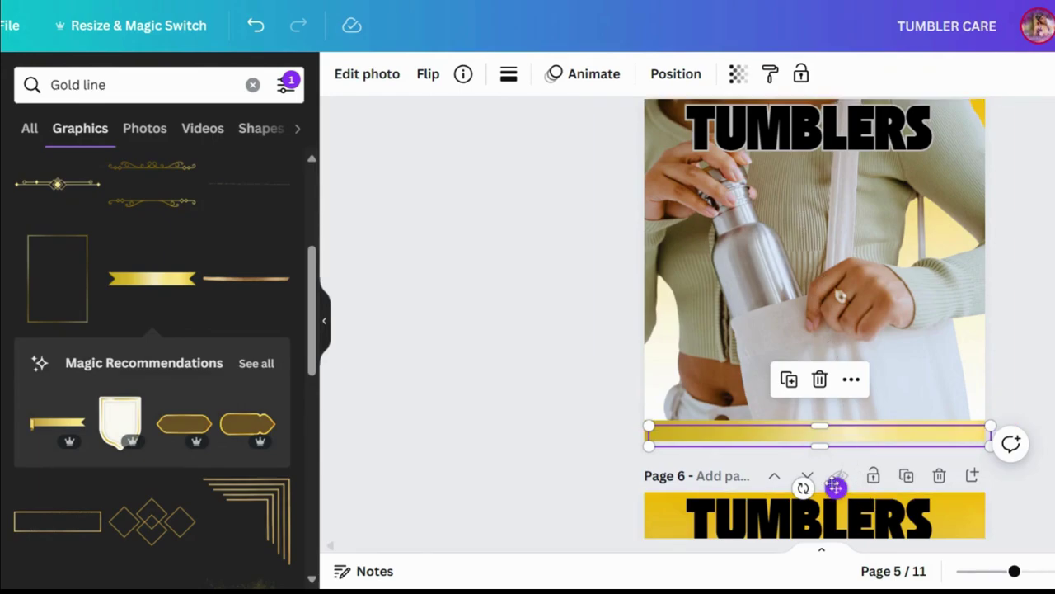
{"action": "left_click_drag", "start_coordinate": [836, 489], "coordinate": [831, 156]}
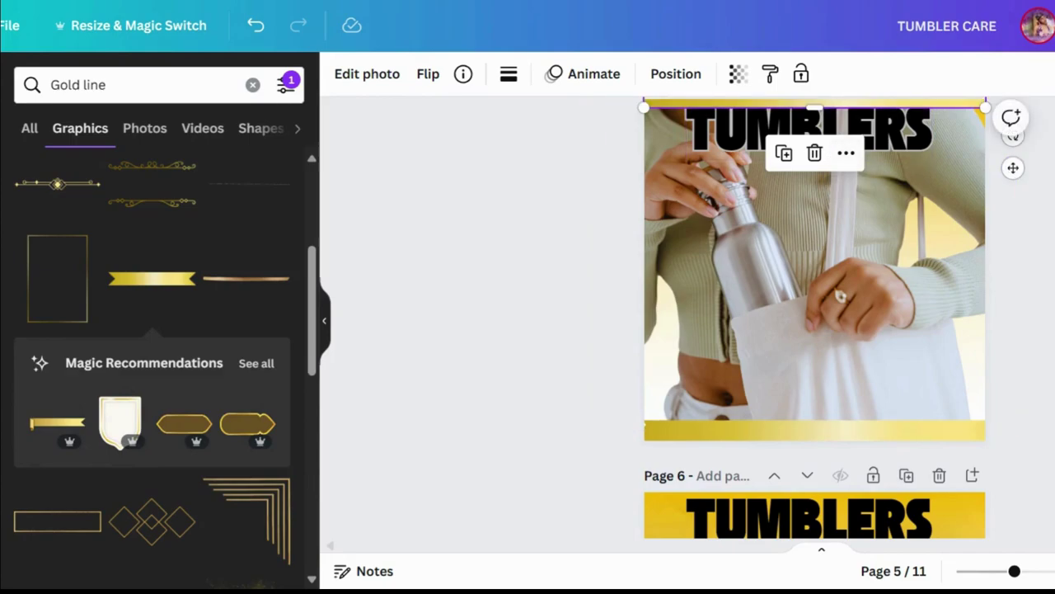
- Move the top gold strip's layer directly below the "TUMBLERS" title on page 5
{"action": "scroll", "coordinate": [814, 319], "scroll_direction": "up", "scroll_amount": 1}
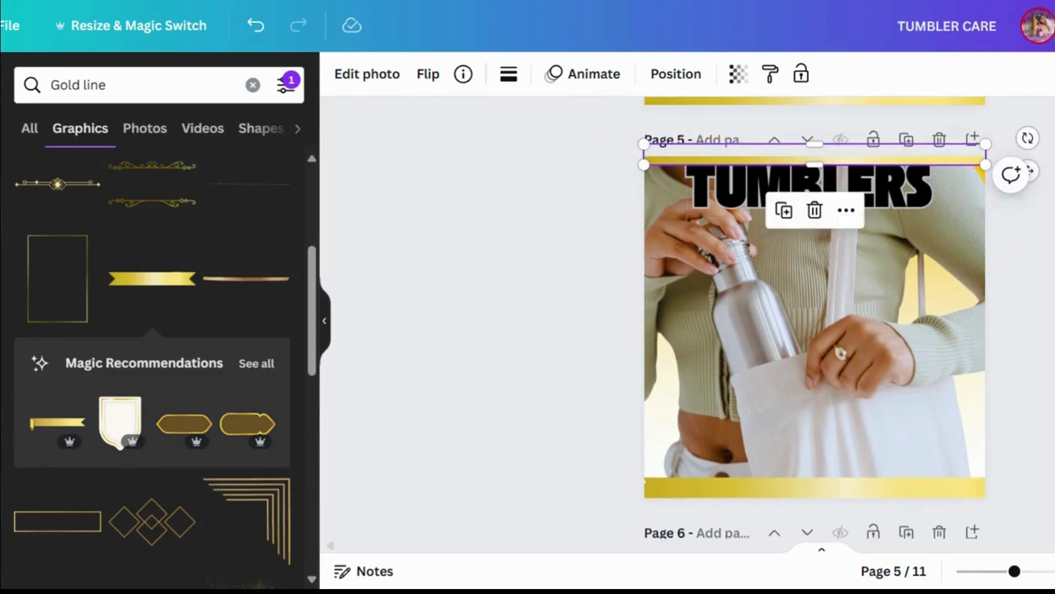
{"action": "left_click", "coordinate": [674, 88]}
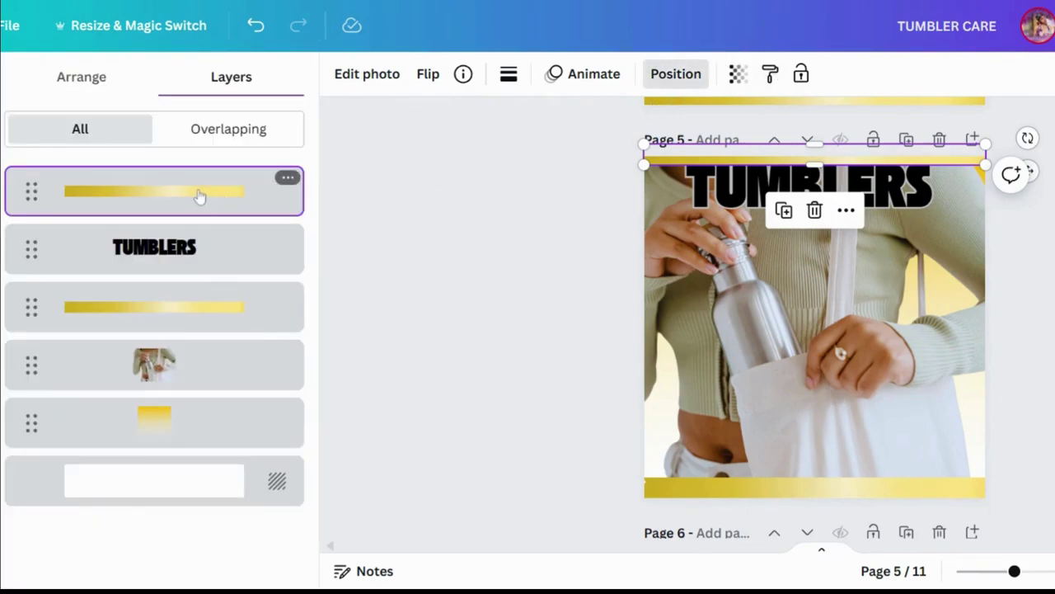
{"action": "left_click_drag", "start_coordinate": [198, 195], "coordinate": [194, 277]}
{"action": "left_click", "coordinate": [488, 237]}
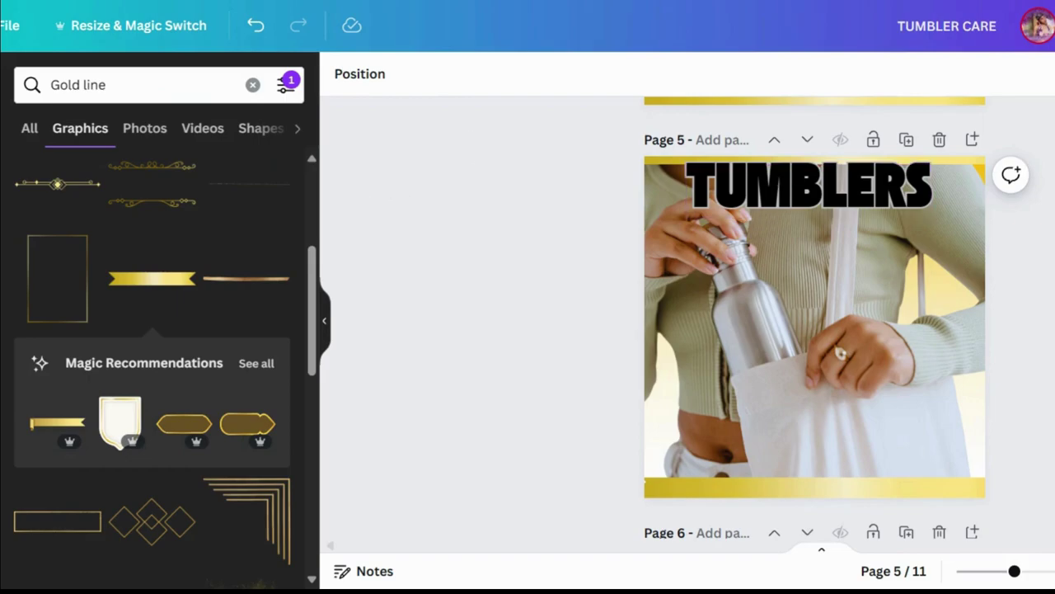
- Add the red "Best SALE" graphic from the recently used elements to page 5
{"action": "scroll", "coordinate": [814, 317], "scroll_direction": "up", "scroll_amount": 5}
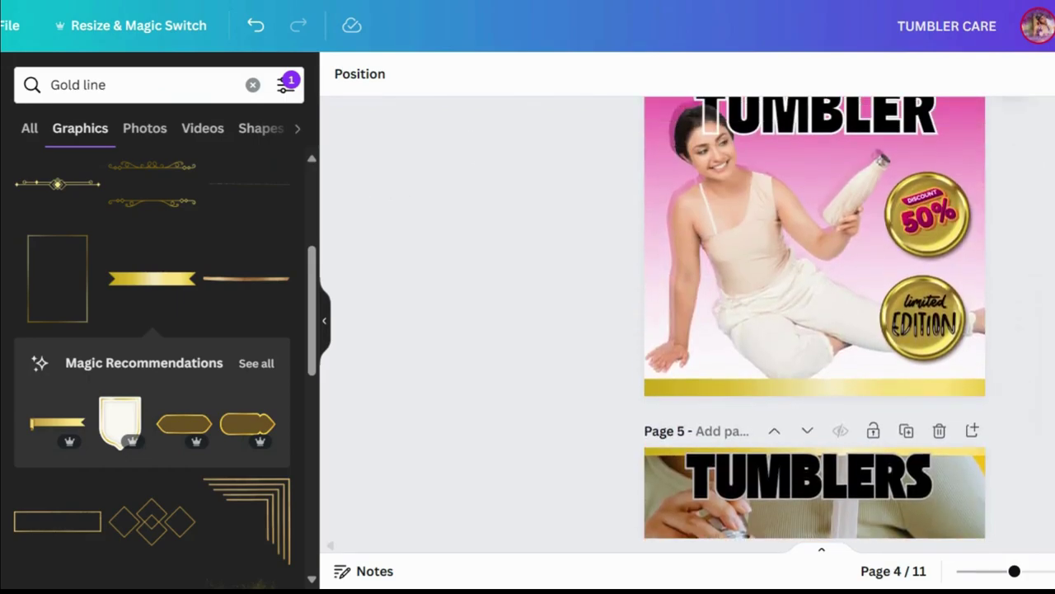
{"action": "scroll", "coordinate": [815, 318], "scroll_direction": "up", "scroll_amount": 1}
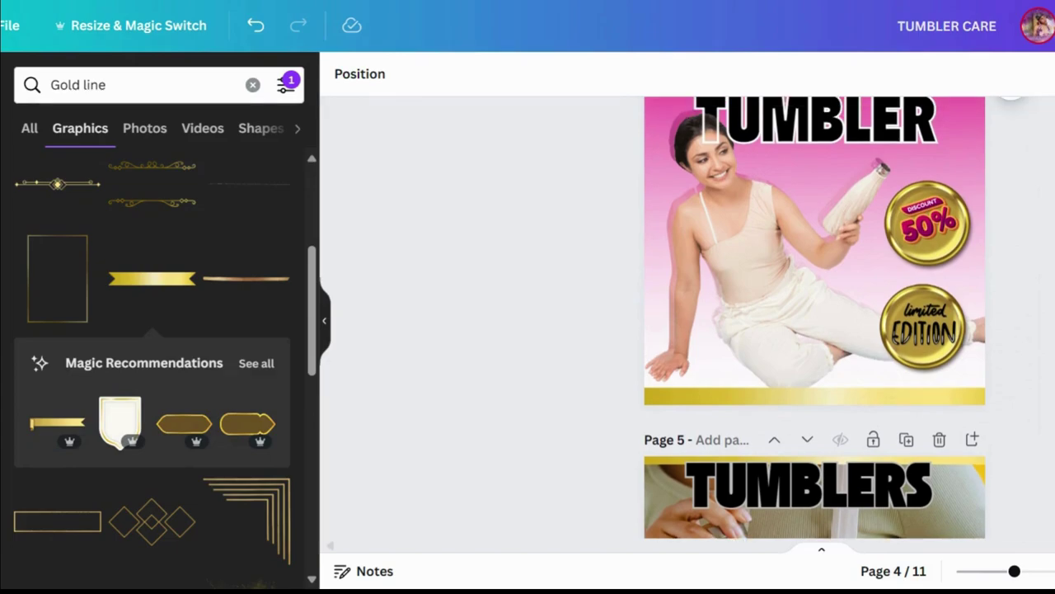
{"action": "scroll", "coordinate": [814, 317], "scroll_direction": "down", "scroll_amount": 5}
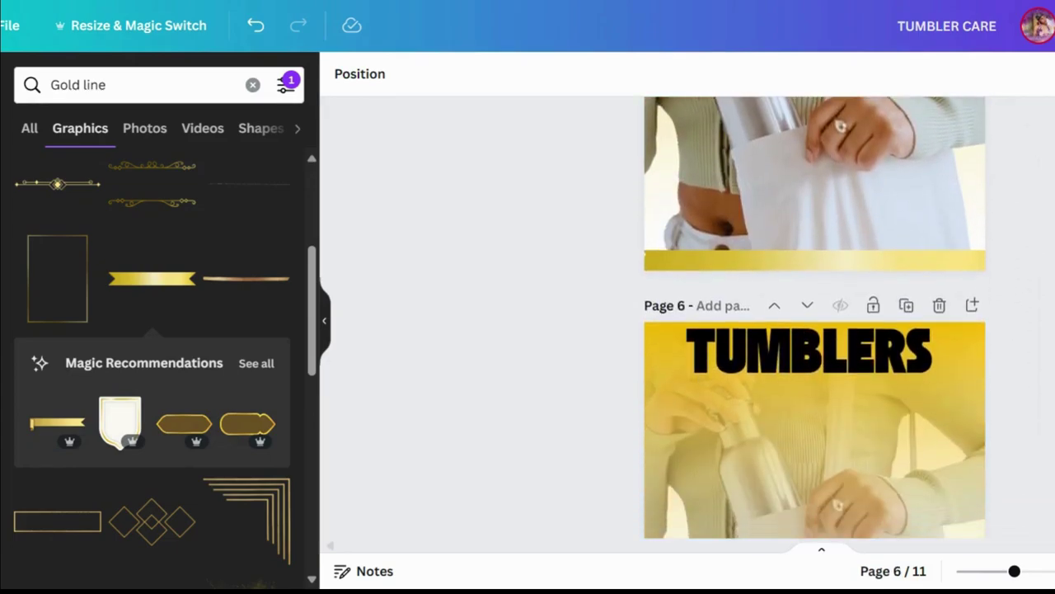
{"action": "scroll", "coordinate": [815, 317], "scroll_direction": "up", "scroll_amount": 1}
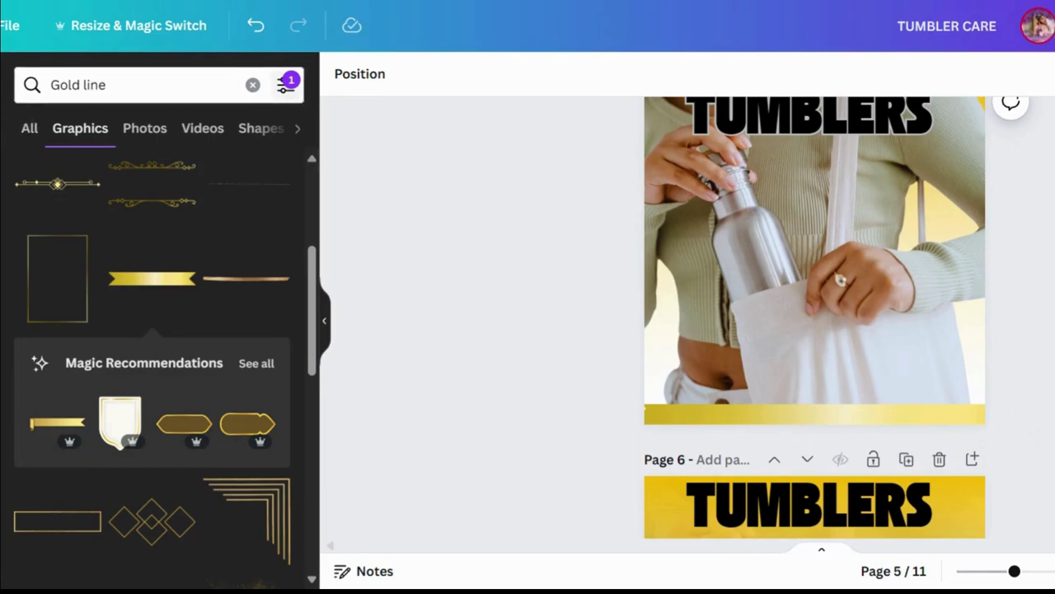
{"action": "left_click", "coordinate": [252, 85]}
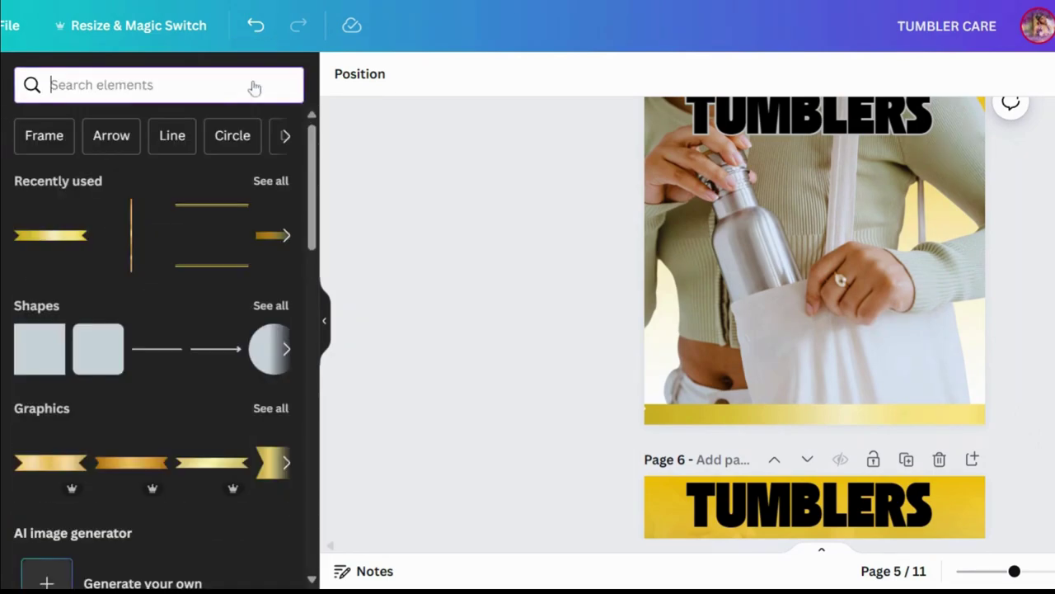
{"action": "left_click", "coordinate": [283, 180]}
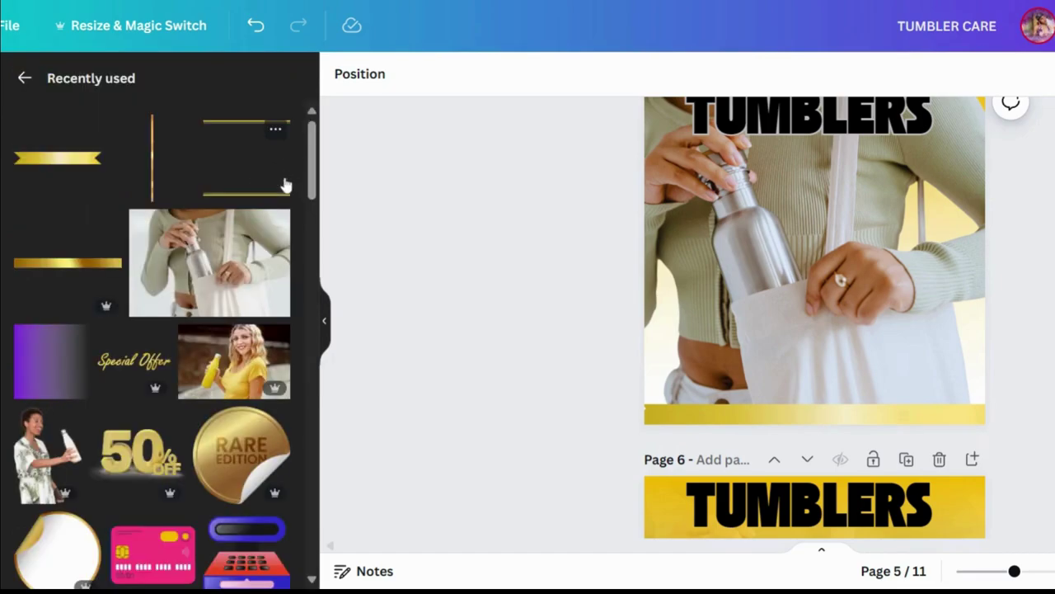
{"action": "left_click_drag", "start_coordinate": [312, 178], "coordinate": [312, 266]}
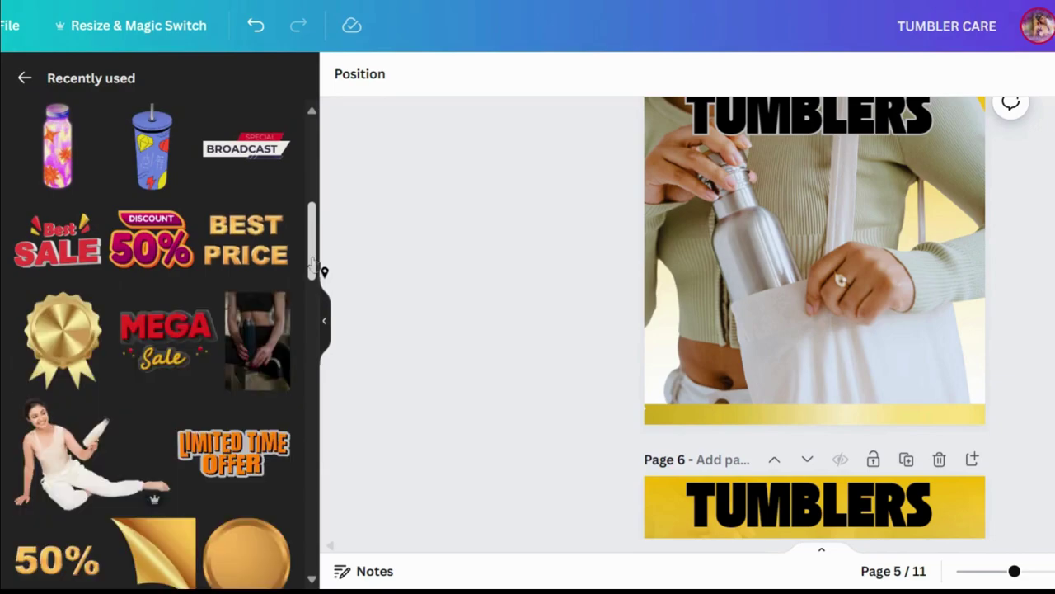
{"action": "left_click", "coordinate": [68, 244]}
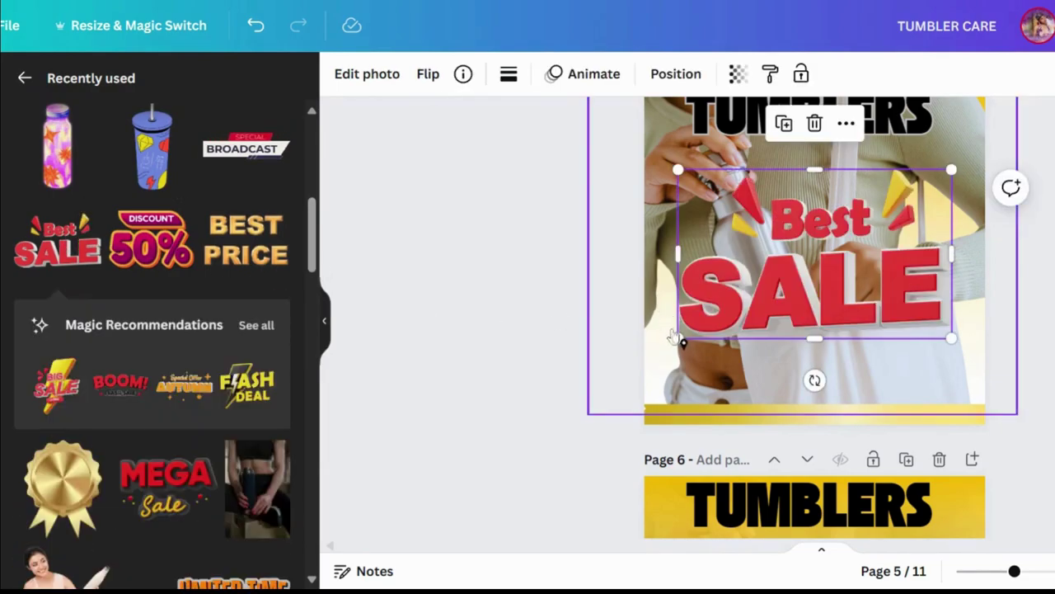
- Shrink the "Best SALE" graphic, tilt it slightly counterclockwise and place it on the white tote bag on page 5
{"action": "left_click_drag", "start_coordinate": [674, 338], "coordinate": [823, 248]}
{"action": "mouse_move", "coordinate": [886, 290]}
{"action": "left_mouse_down"}
{"action": "mouse_move", "coordinate": [913, 292]}
{"action": "mouse_move", "coordinate": [894, 289]}
{"action": "left_mouse_up"}
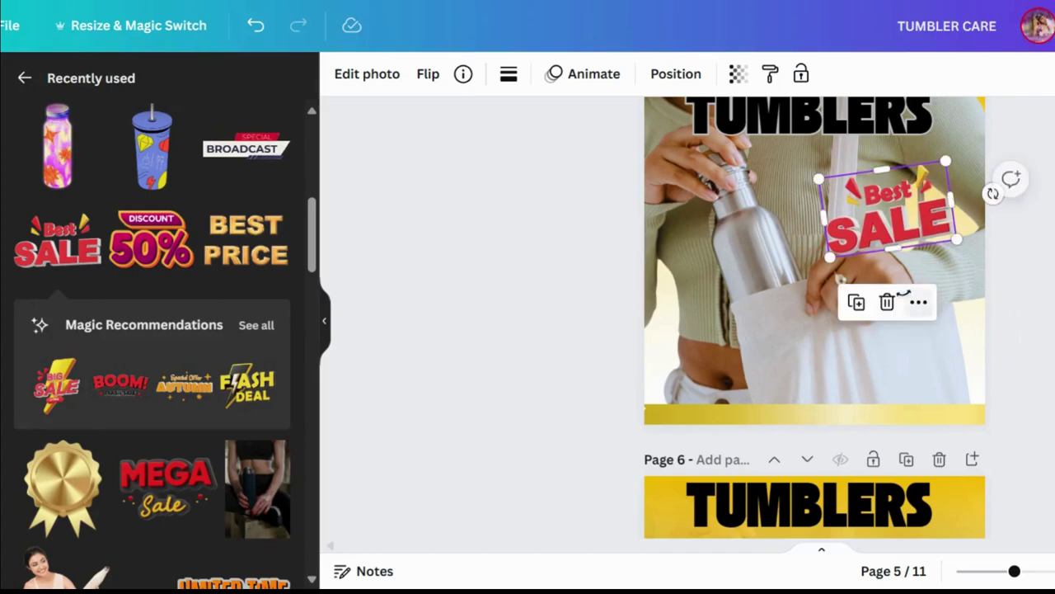
{"action": "left_click_drag", "start_coordinate": [907, 221], "coordinate": [881, 353]}
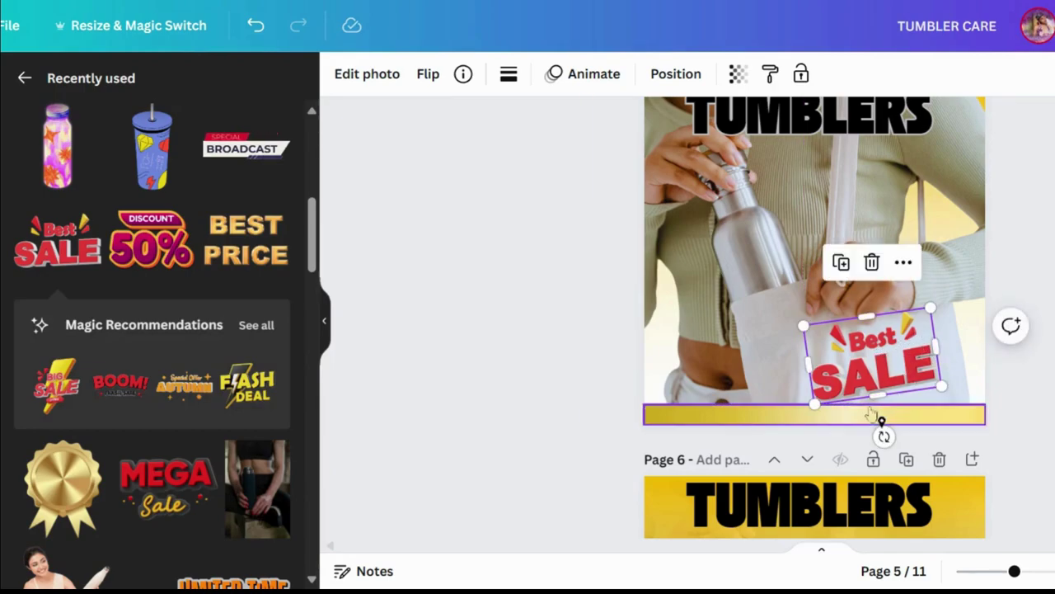
{"action": "left_click_drag", "start_coordinate": [883, 436], "coordinate": [882, 437]}
{"action": "key", "text": "Escape"}
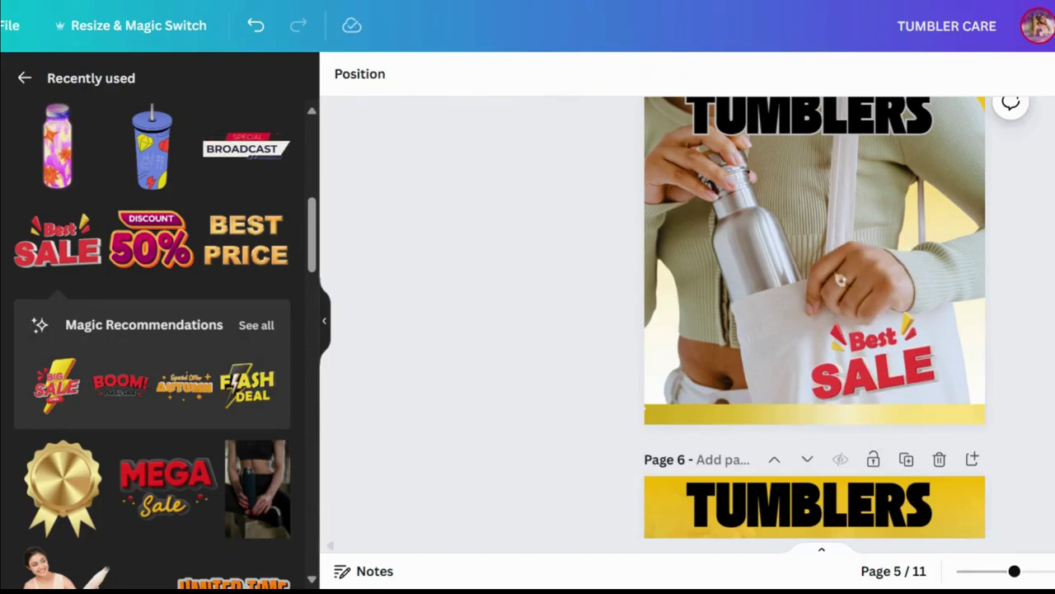
- Reduce the "Best SALE" graphic slightly and shift it closer to the tote bag's right edge
{"action": "left_click", "coordinate": [901, 355]}
{"action": "mouse_move", "coordinate": [901, 355]}
{"action": "left_mouse_down"}
{"action": "mouse_move", "coordinate": [918, 302]}
{"action": "mouse_move", "coordinate": [910, 353]}
{"action": "left_mouse_up"}
{"action": "left_click_drag", "start_coordinate": [943, 307], "coordinate": [932, 318]}
{"action": "left_click_drag", "start_coordinate": [895, 381], "coordinate": [905, 382]}
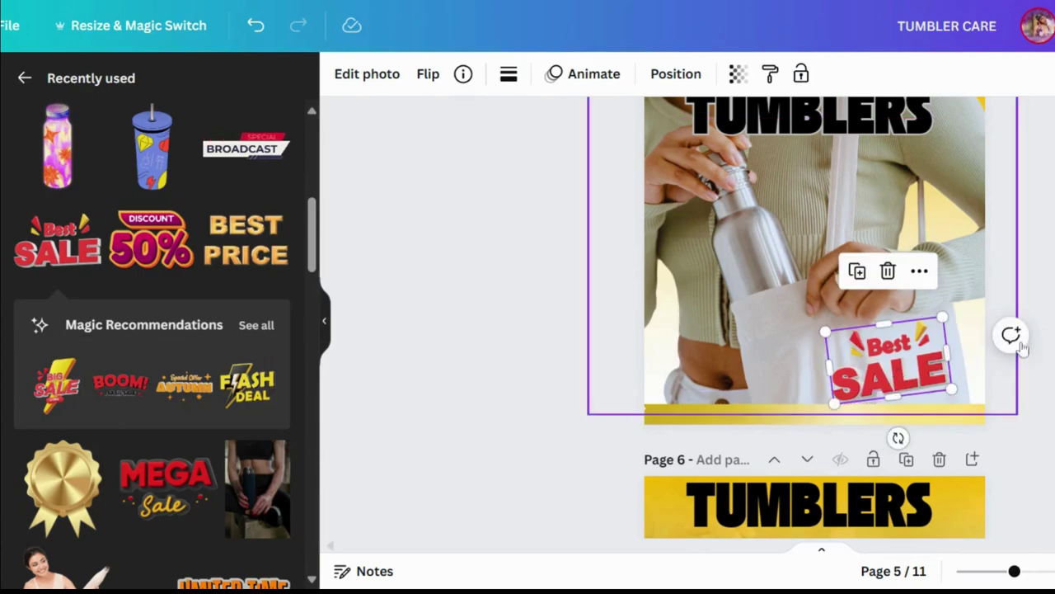
{"action": "key", "text": "Escape"}
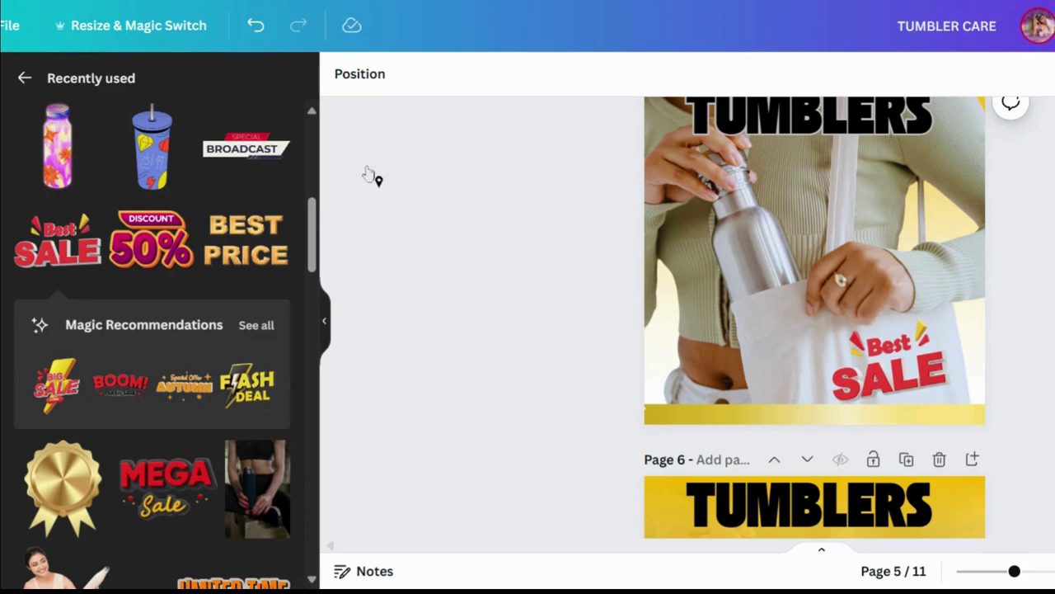
- Add the "DISCOUNT 50%" graphic to page 5, tilted counterclockwise, slightly reduced and placed on the metal bottle
{"action": "left_click", "coordinate": [155, 235]}
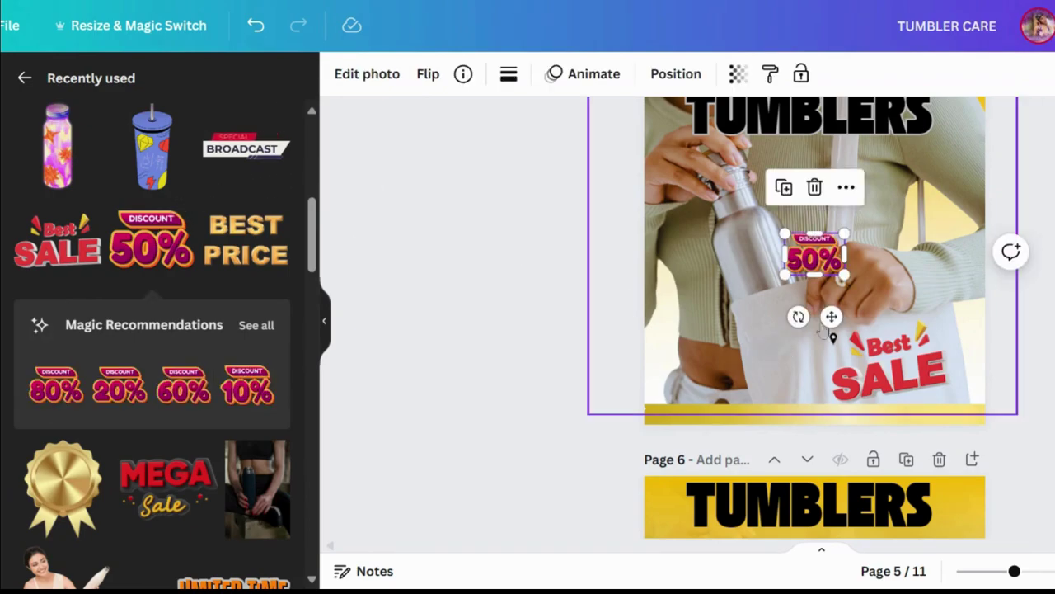
{"action": "left_click_drag", "start_coordinate": [797, 316], "coordinate": [824, 343]}
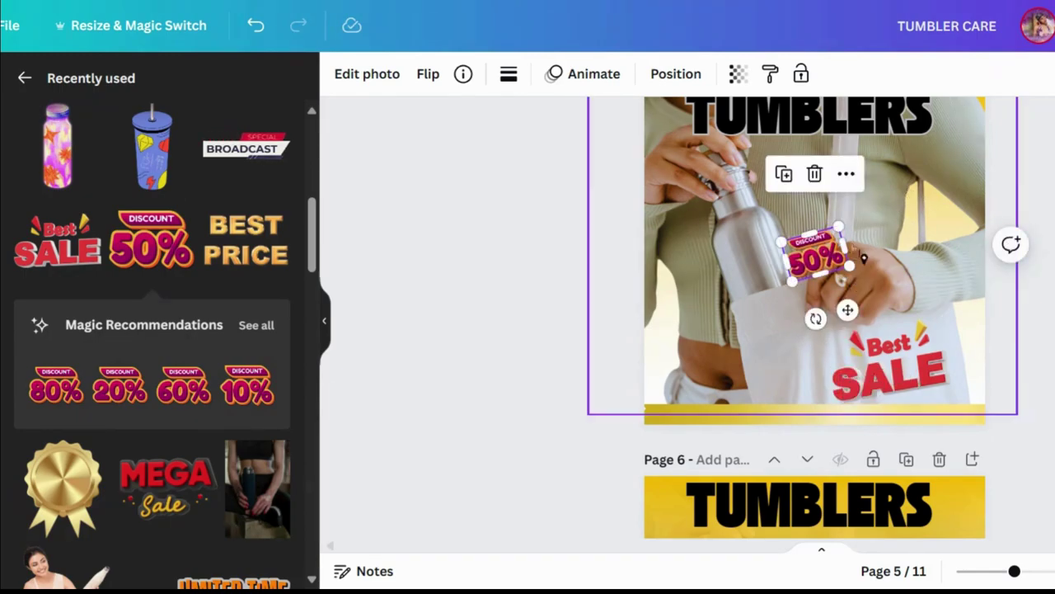
{"action": "left_click_drag", "start_coordinate": [848, 265], "coordinate": [835, 263]}
{"action": "left_click_drag", "start_coordinate": [842, 305], "coordinate": [794, 306]}
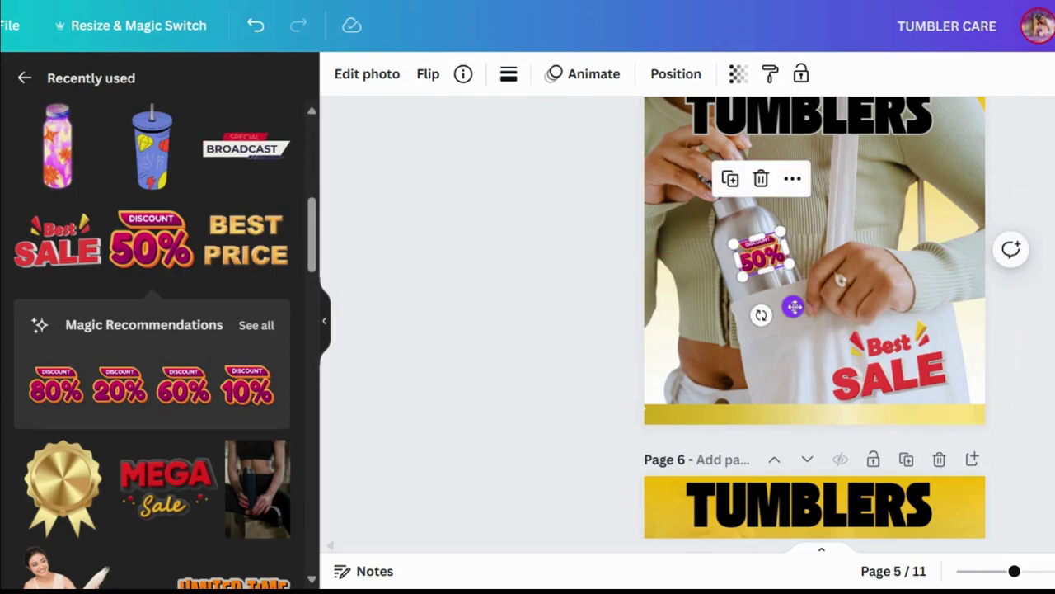
{"action": "key", "text": "Escape"}
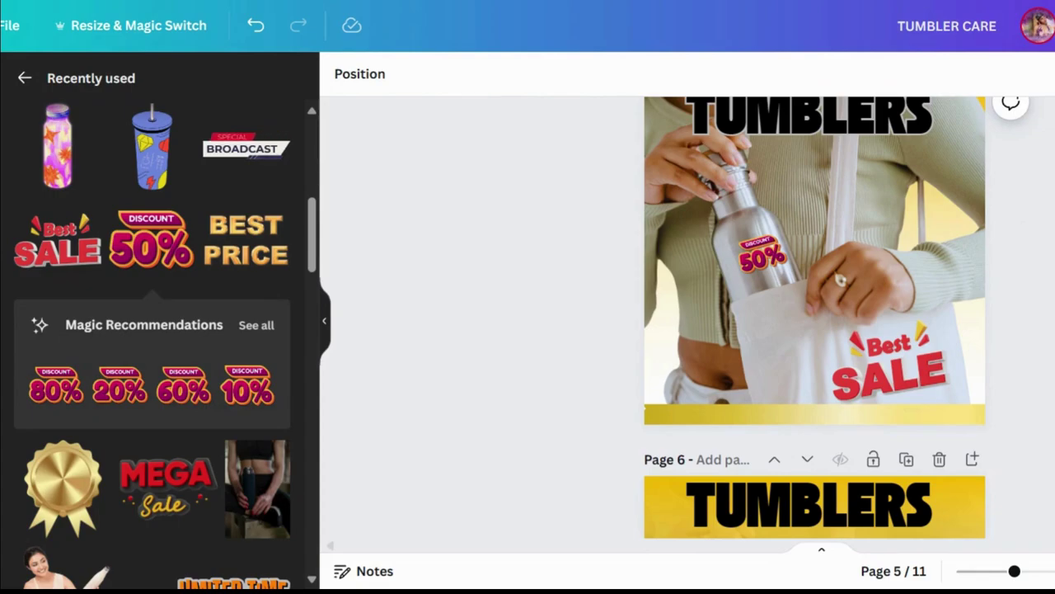
- Review the designs on pages 3 to 6 and the recently used graphics to see what remains to do
{"action": "scroll", "coordinate": [815, 317], "scroll_direction": "up", "scroll_amount": 10}
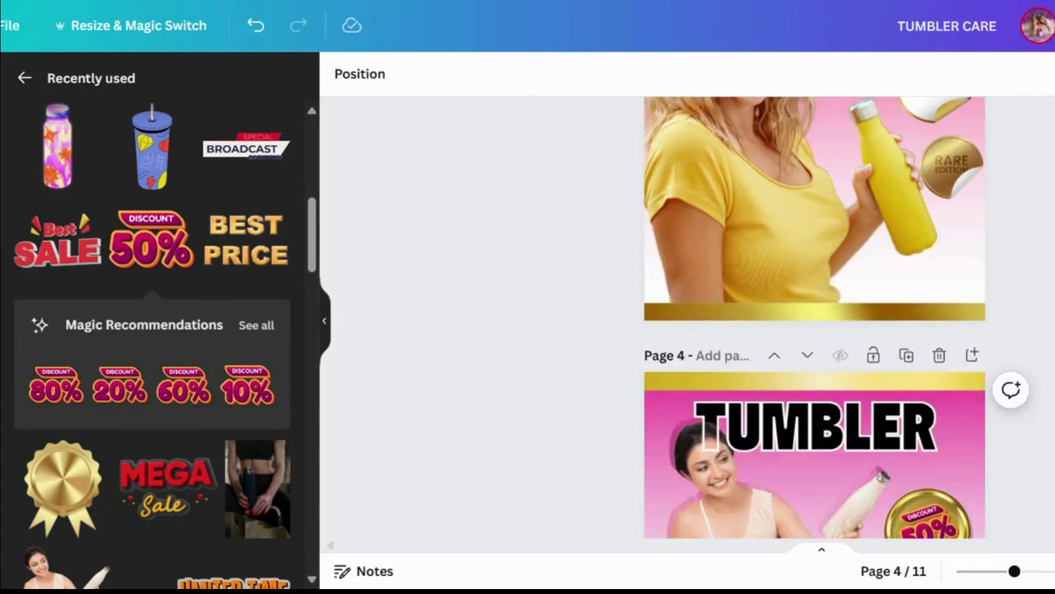
{"action": "scroll", "coordinate": [937, 281], "scroll_direction": "down", "scroll_amount": 4}
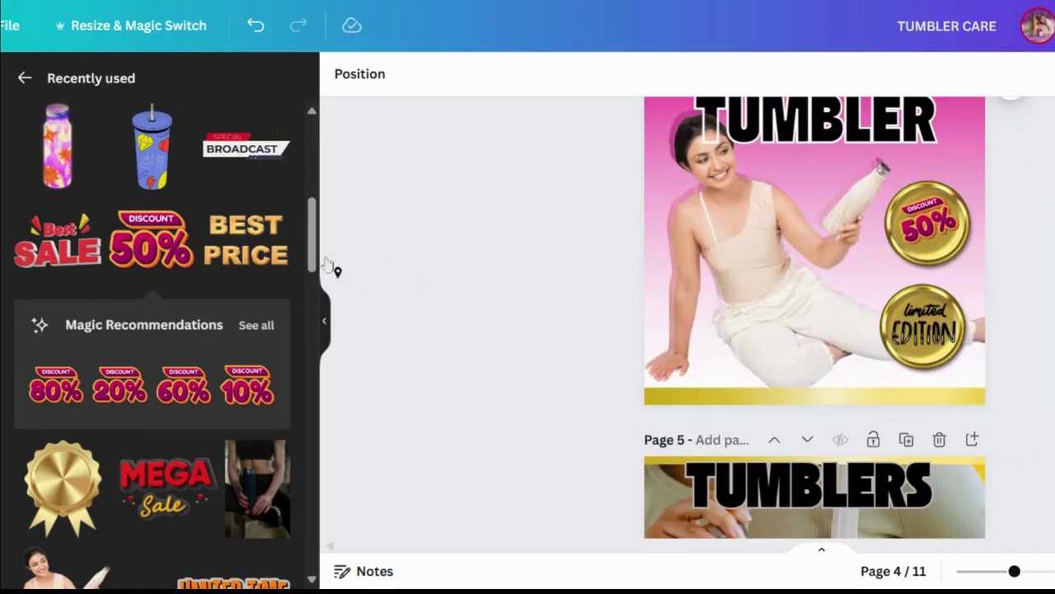
{"action": "scroll", "coordinate": [316, 264], "scroll_direction": "down", "scroll_amount": 2}
{"action": "scroll", "coordinate": [316, 264], "scroll_direction": "down", "scroll_amount": 3}
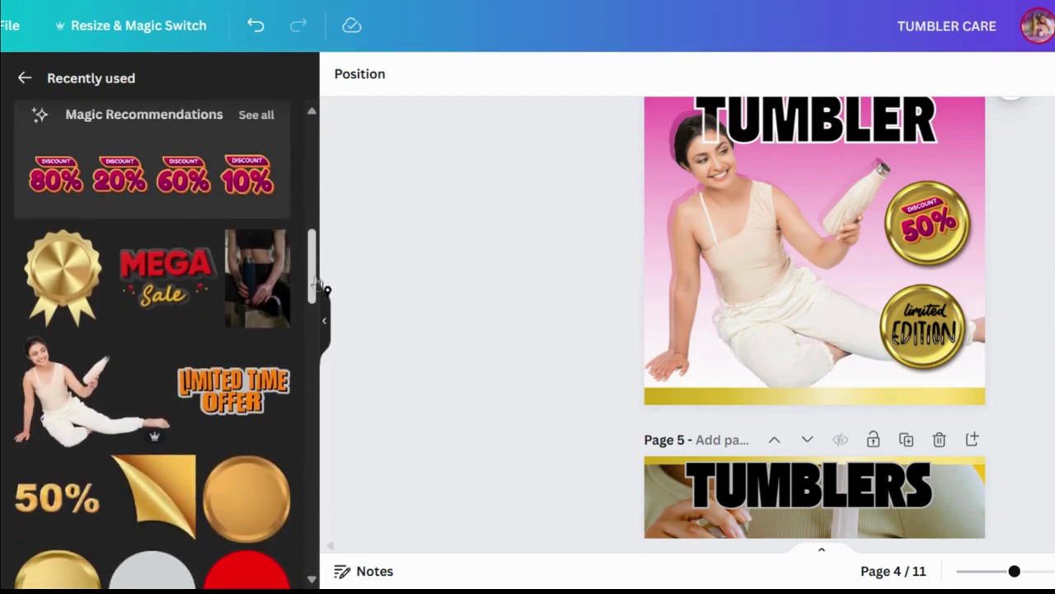
{"action": "left_click", "coordinate": [155, 351]}
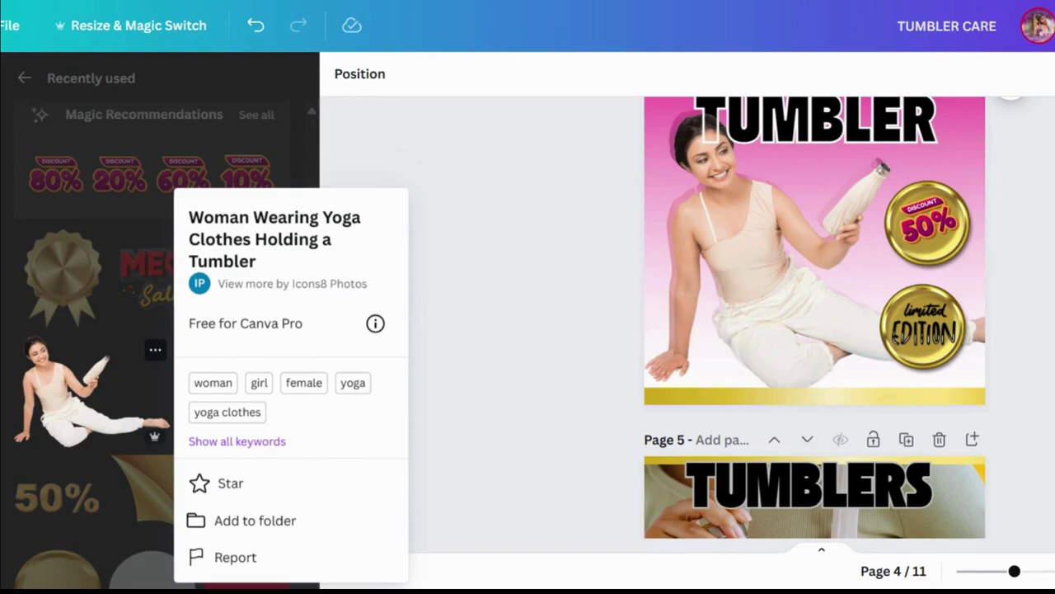
{"action": "left_click", "coordinate": [566, 371]}
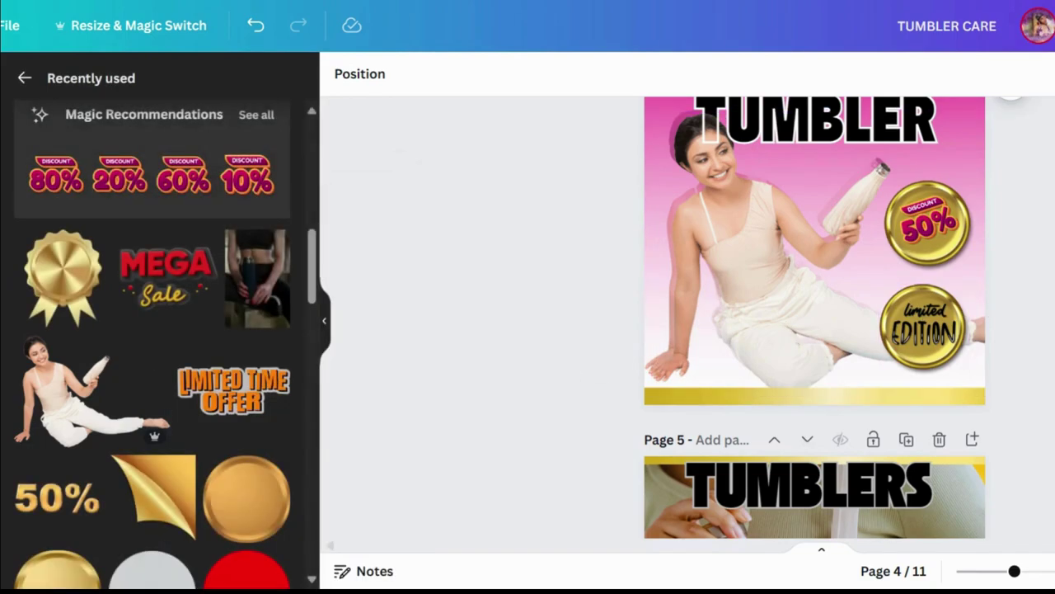
{"action": "scroll", "coordinate": [814, 317], "scroll_direction": "down", "scroll_amount": 5}
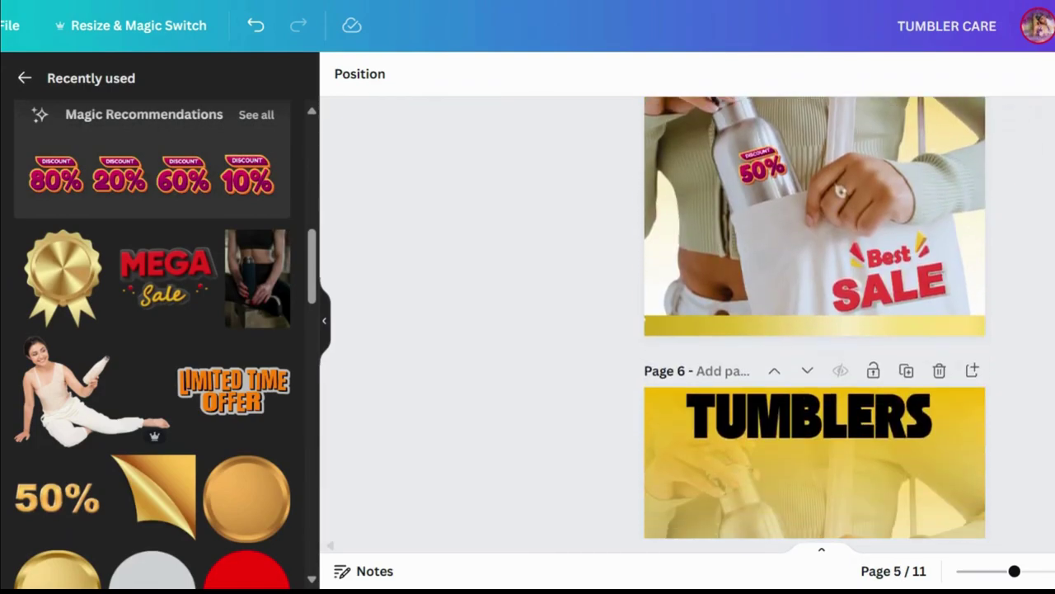
{"action": "scroll", "coordinate": [814, 318], "scroll_direction": "down", "scroll_amount": 3}
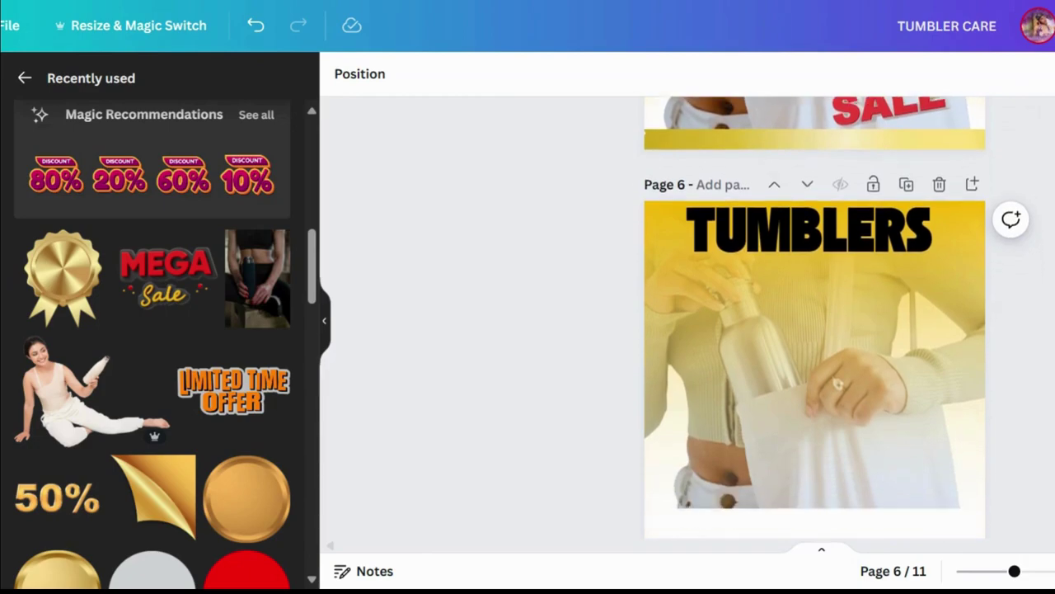
{"action": "scroll", "coordinate": [821, 354], "scroll_direction": "up", "scroll_amount": 2}
{"action": "scroll", "coordinate": [821, 355], "scroll_direction": "down", "scroll_amount": 1}
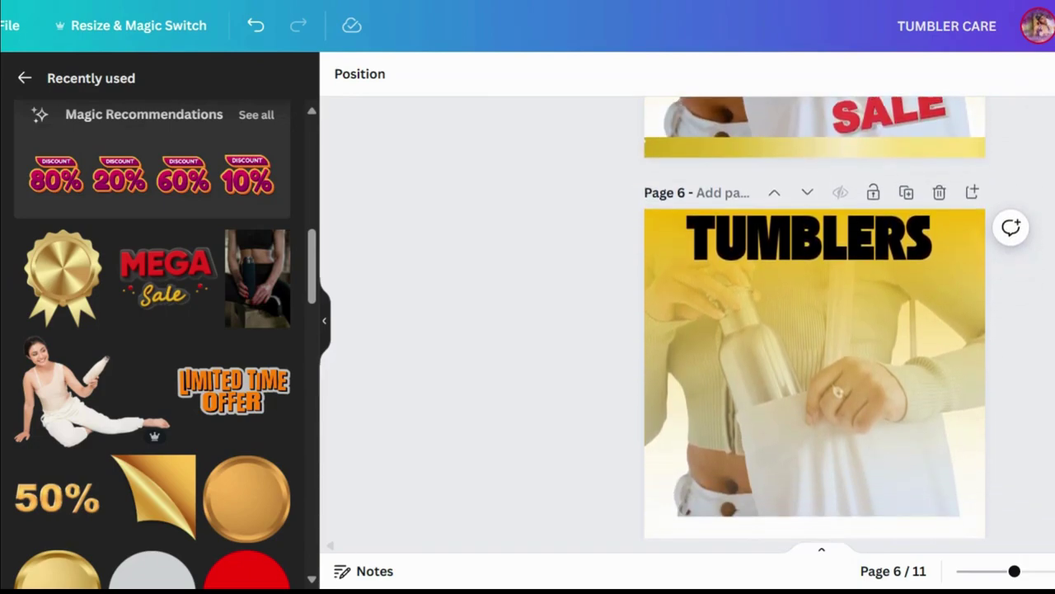
{"action": "left_click", "coordinate": [236, 512]}
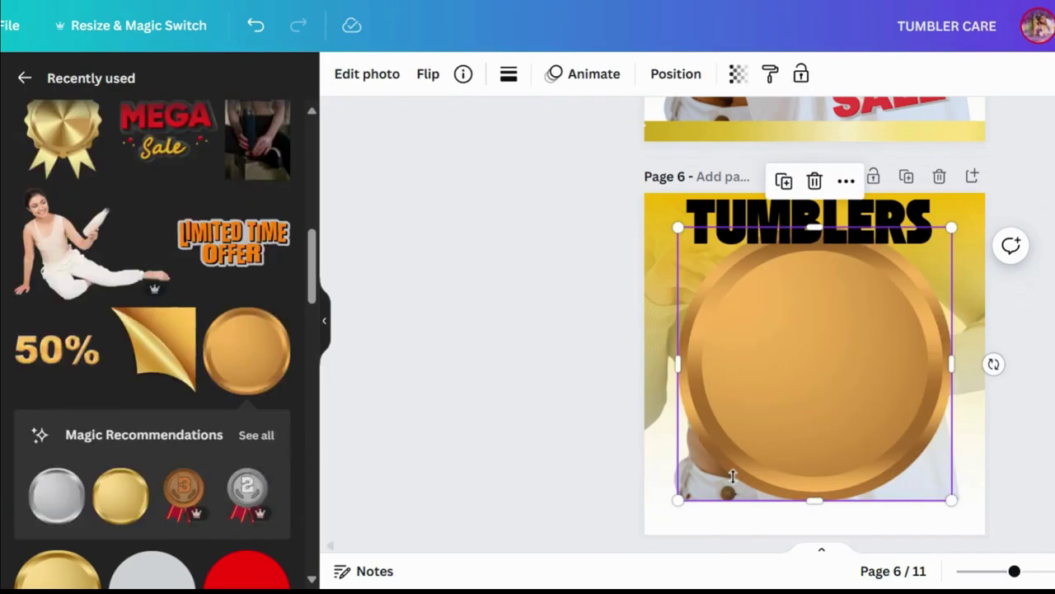
{"action": "left_click_drag", "start_coordinate": [951, 229], "coordinate": [782, 397]}
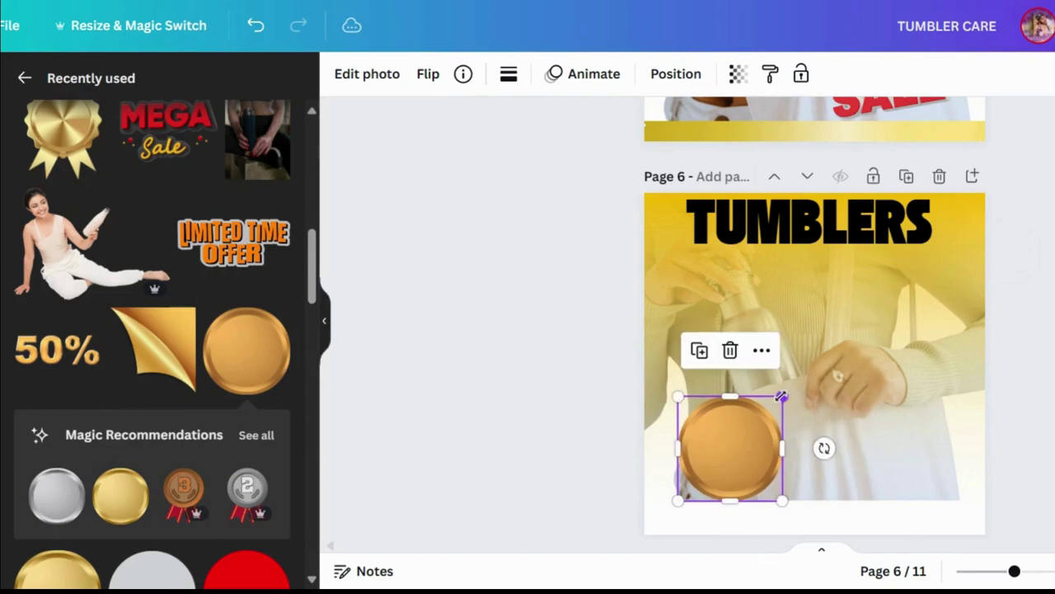
{"action": "left_click_drag", "start_coordinate": [725, 462], "coordinate": [930, 363]}
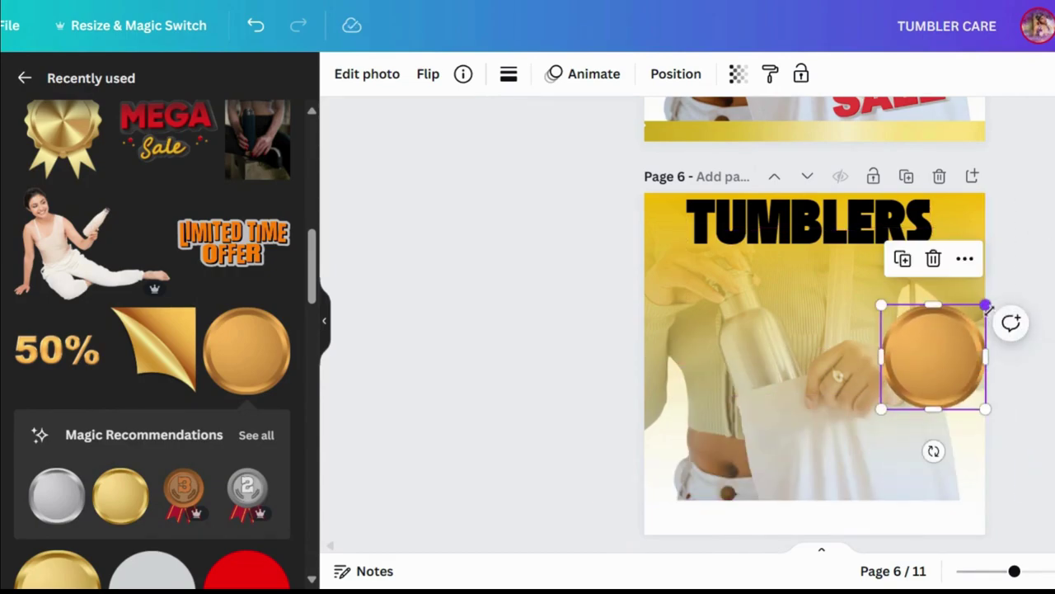
{"action": "left_click_drag", "start_coordinate": [986, 305], "coordinate": [952, 338]}
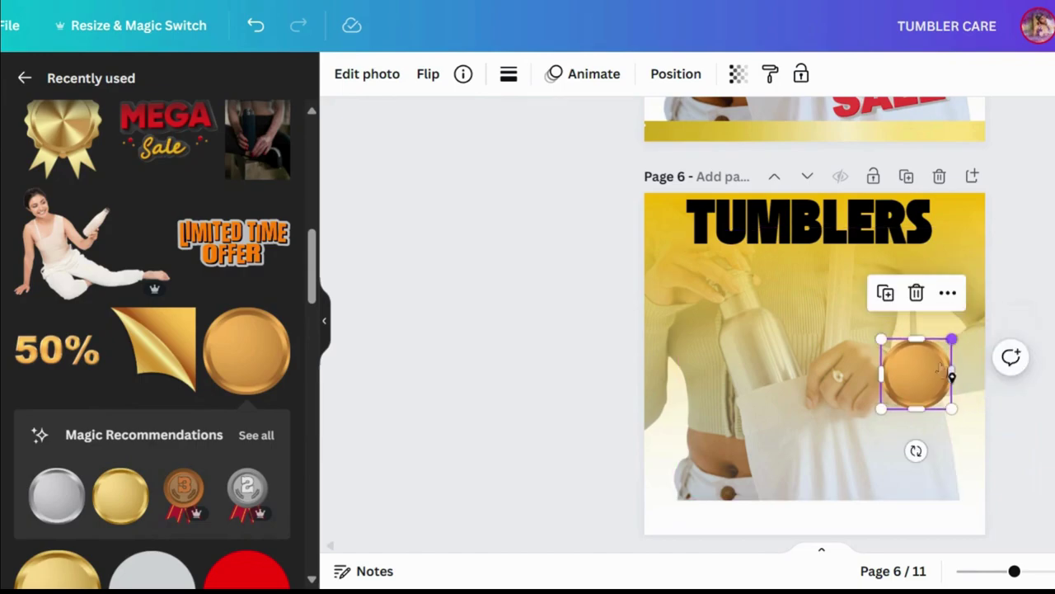
{"action": "mouse_move", "coordinate": [932, 378]}
{"action": "left_mouse_down"}
{"action": "mouse_move", "coordinate": [959, 371]}
{"action": "mouse_move", "coordinate": [954, 384]}
{"action": "mouse_move", "coordinate": [931, 372]}
{"action": "left_mouse_up"}
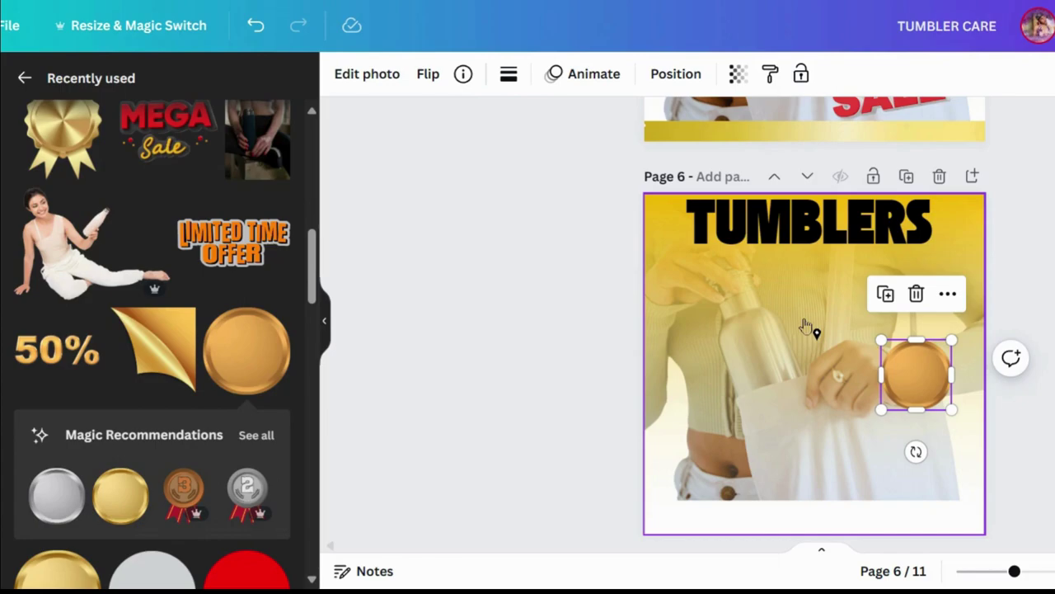
{"action": "left_click", "coordinate": [916, 295]}
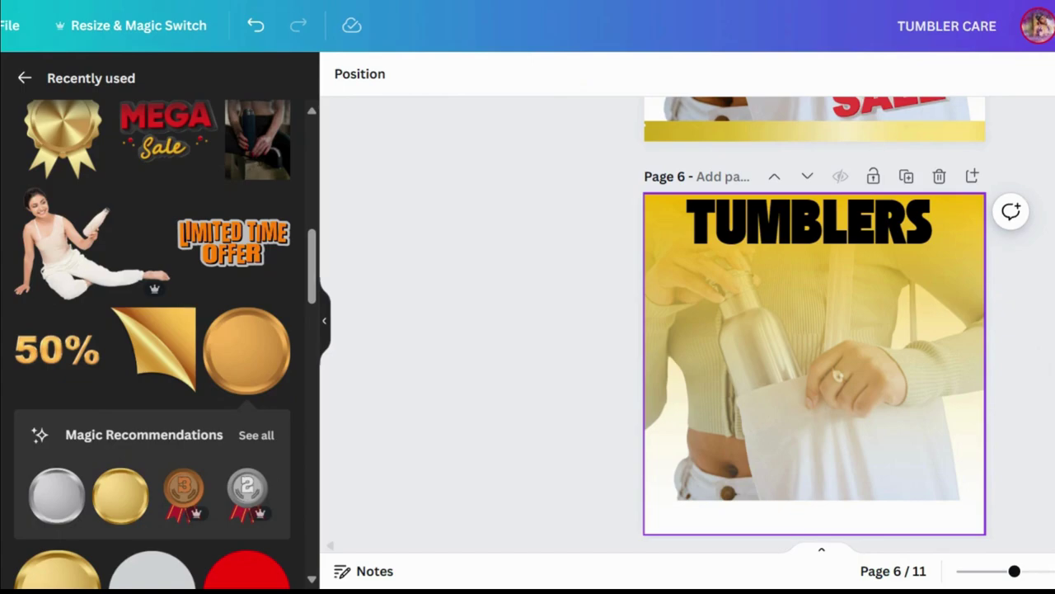
- Delete page 6, the faded duplicate of the "TUMBLERS" bottle design
{"action": "left_click", "coordinate": [939, 177]}
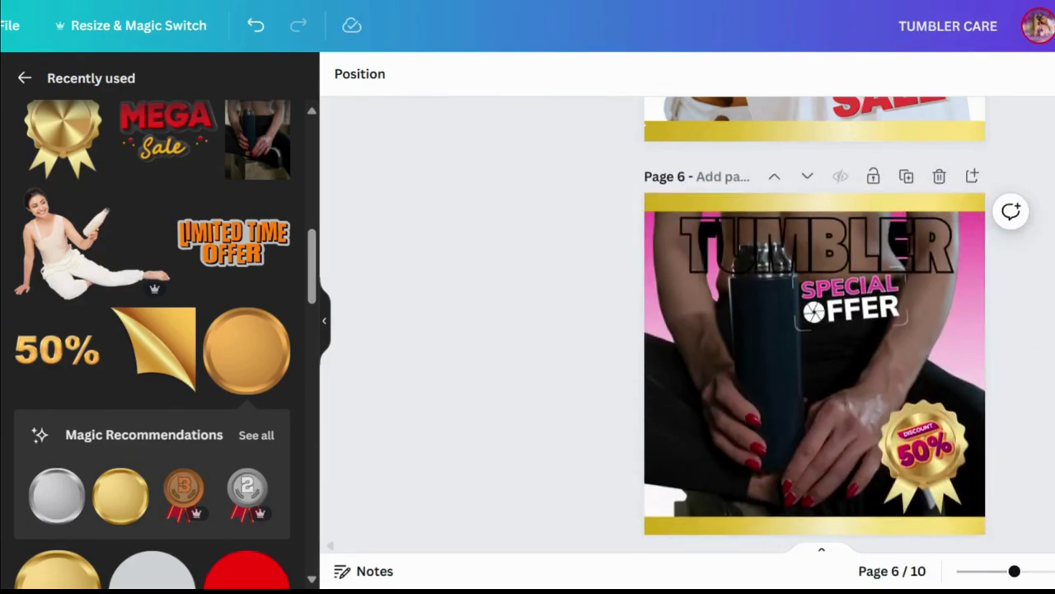
- Set the background color of blank page 7 to black
{"action": "scroll", "coordinate": [911, 295], "scroll_direction": "down", "scroll_amount": 5}
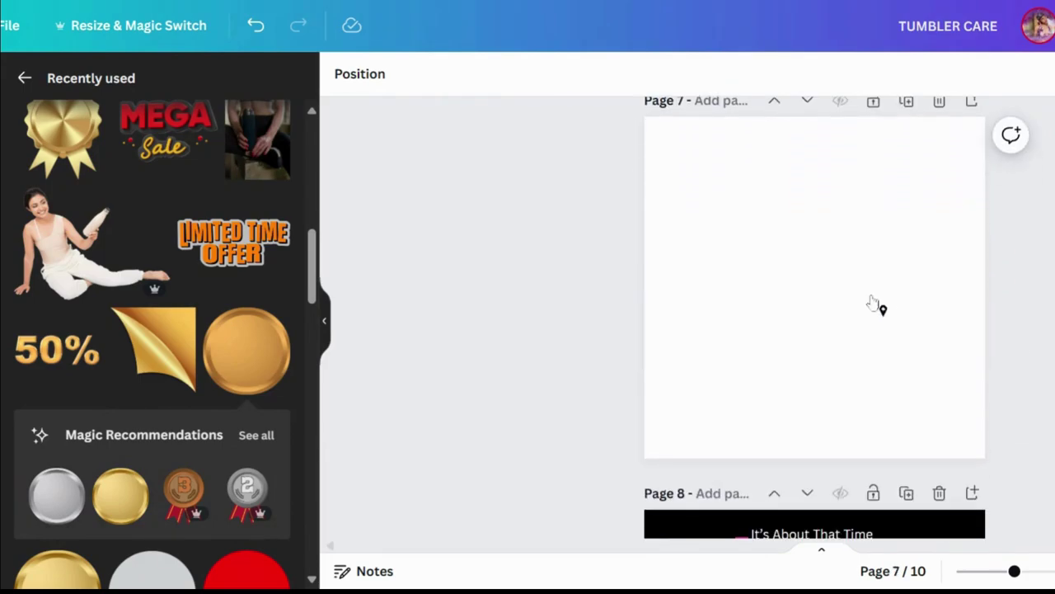
{"action": "left_click", "coordinate": [877, 306]}
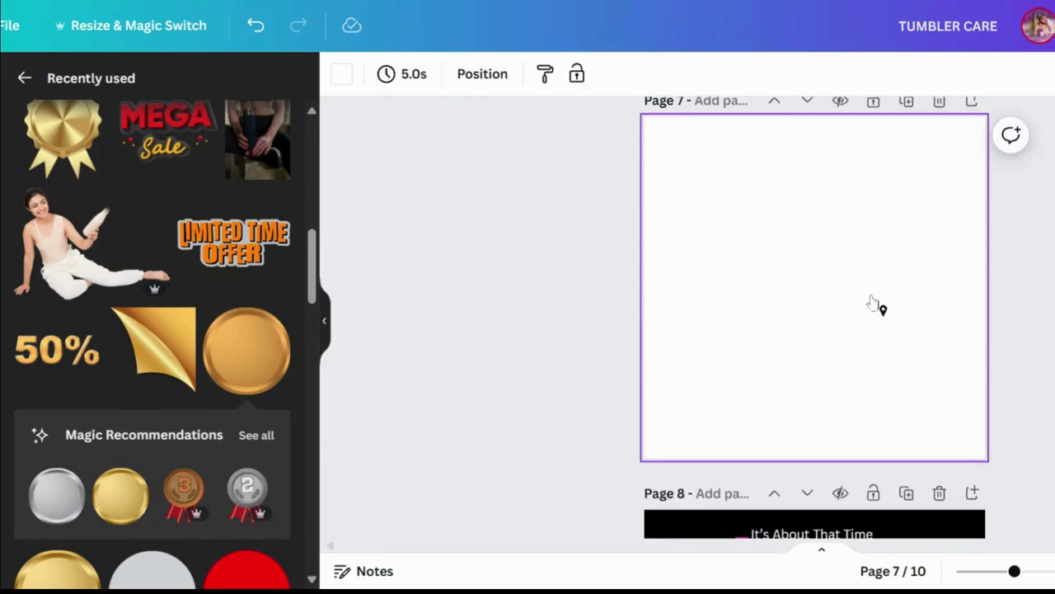
{"action": "left_click", "coordinate": [339, 75]}
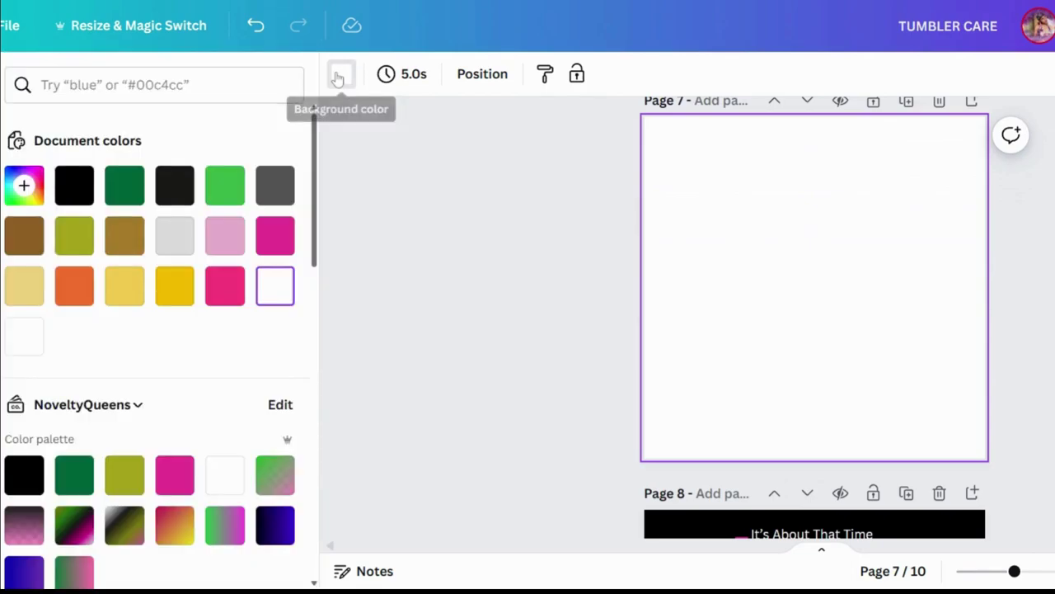
{"action": "left_click", "coordinate": [74, 185]}
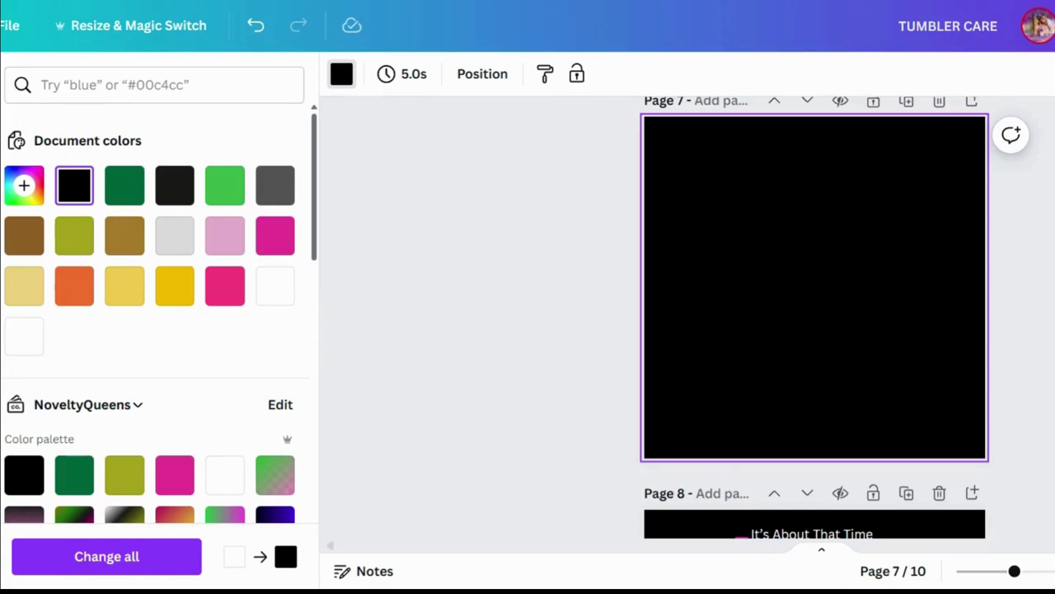
{"action": "key", "text": "Escape"}
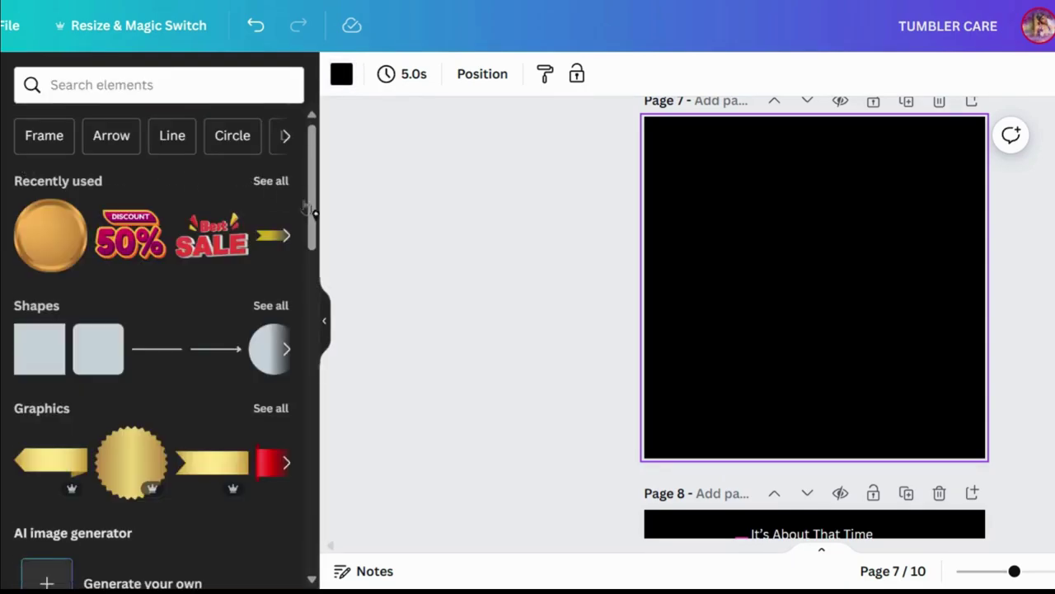
- Add the recently used gold ribbon to page 7, enlarge it past the page width and crop it to a thin band along the bottom edge
{"action": "left_click", "coordinate": [272, 182]}
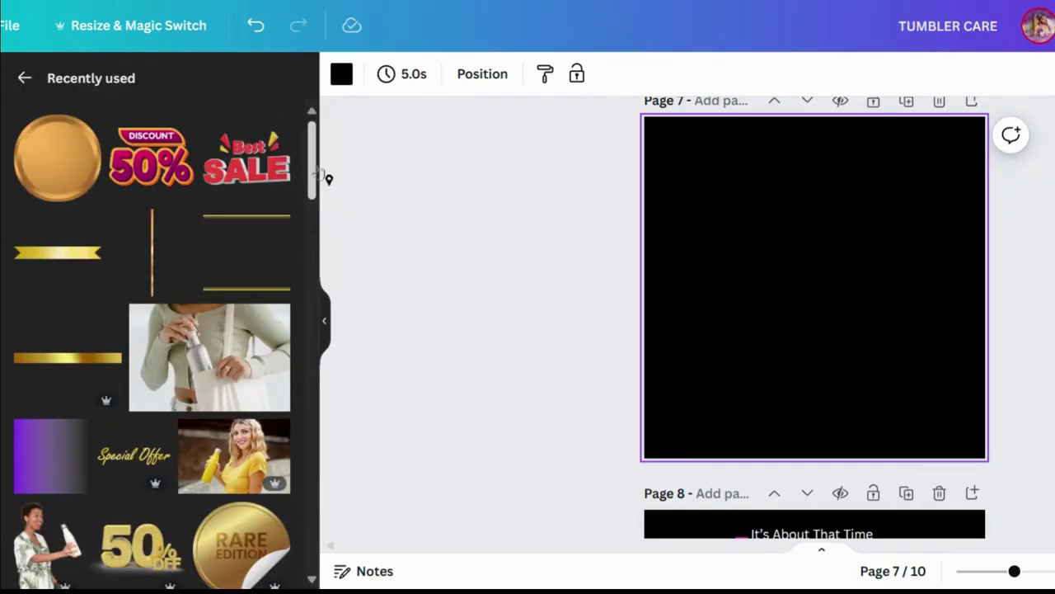
{"action": "left_click", "coordinate": [77, 257]}
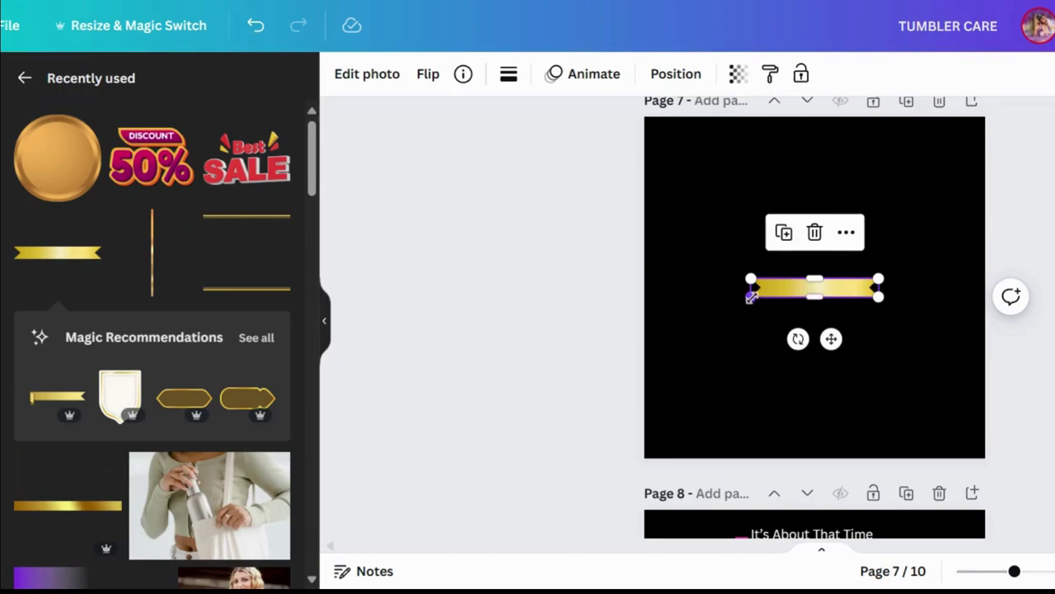
{"action": "left_click_drag", "start_coordinate": [750, 296], "coordinate": [400, 347]}
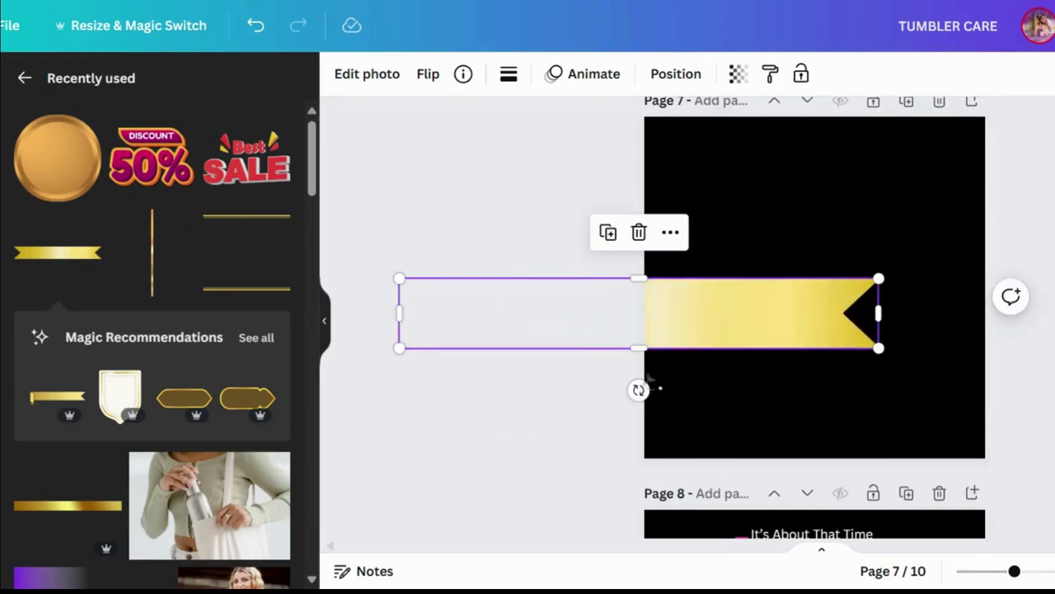
{"action": "left_click_drag", "start_coordinate": [756, 338], "coordinate": [897, 480]}
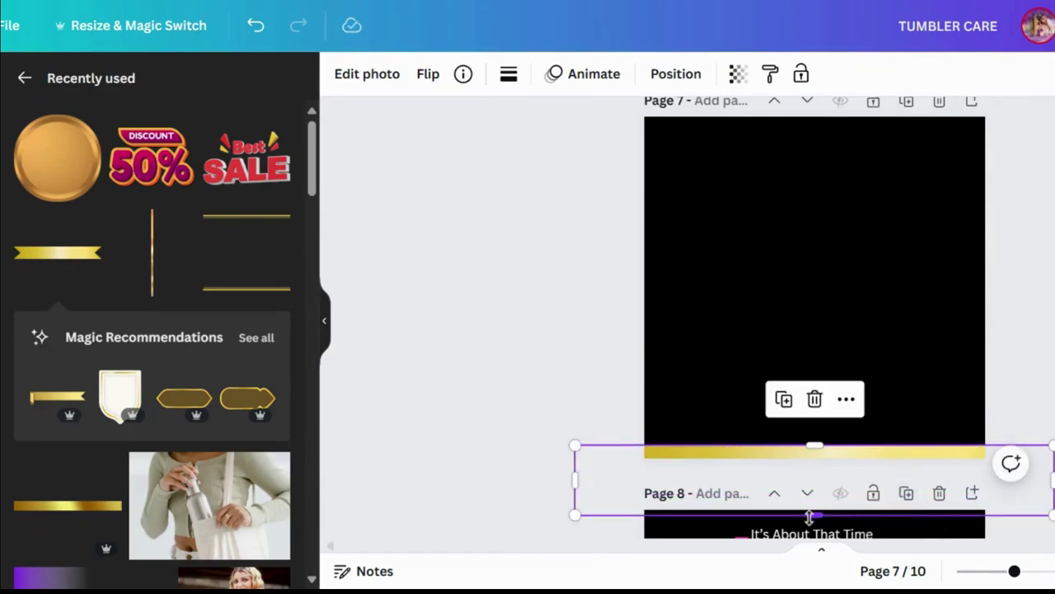
{"action": "left_click_drag", "start_coordinate": [816, 518], "coordinate": [813, 458]}
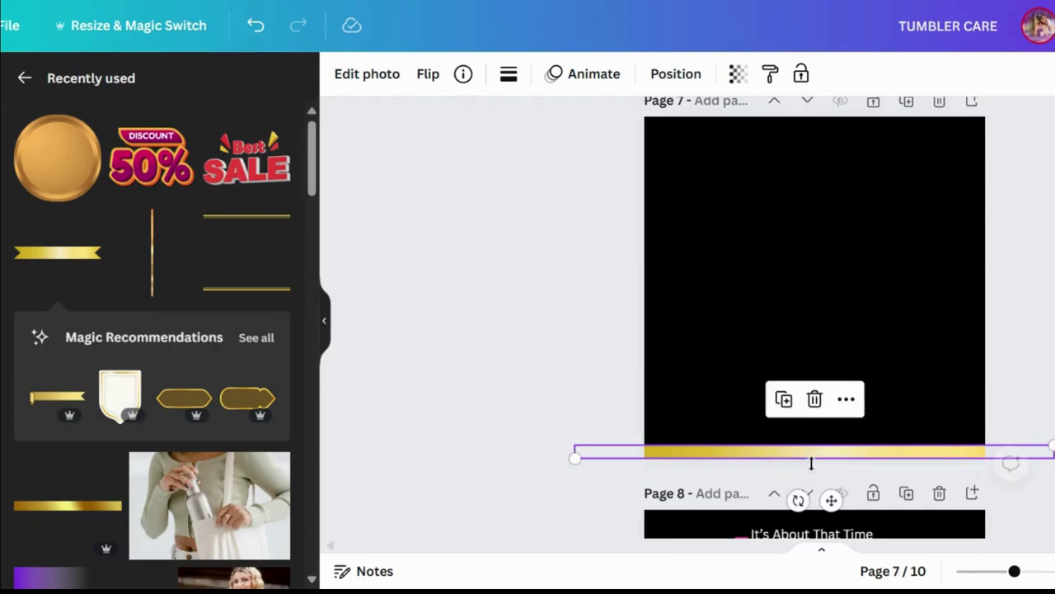
- Duplicate the gold band and align the copy with the top edge of page 7
{"action": "left_click", "coordinate": [784, 400]}
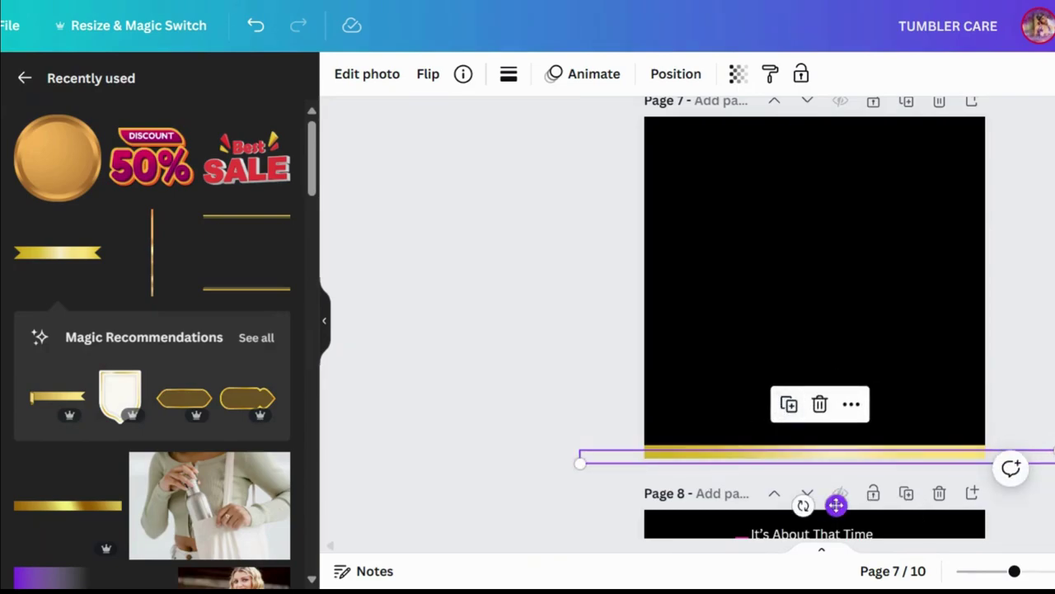
{"action": "left_click_drag", "start_coordinate": [849, 448], "coordinate": [830, 171]}
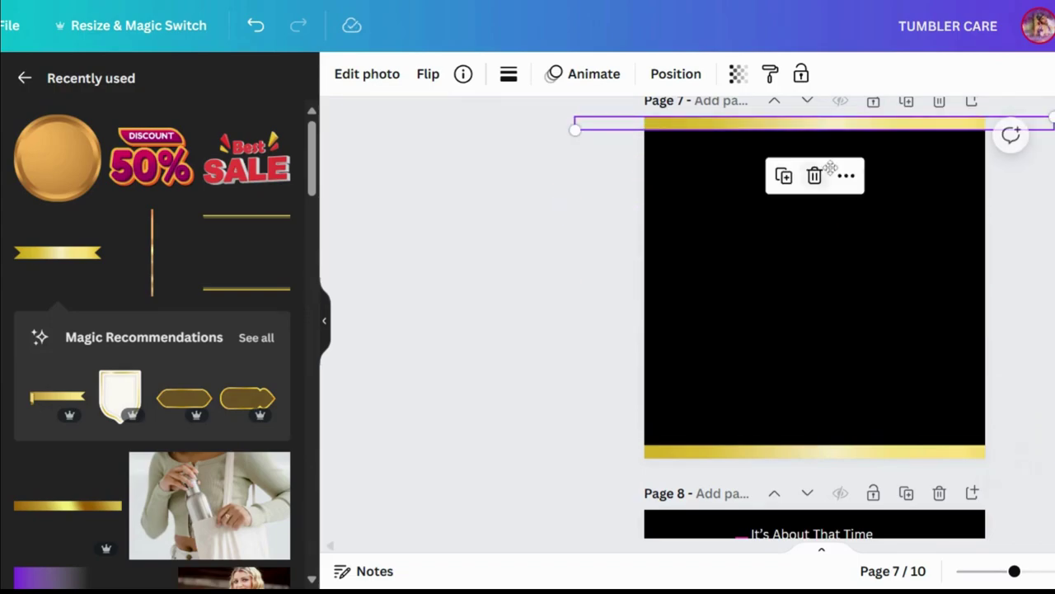
{"action": "left_click", "coordinate": [604, 224]}
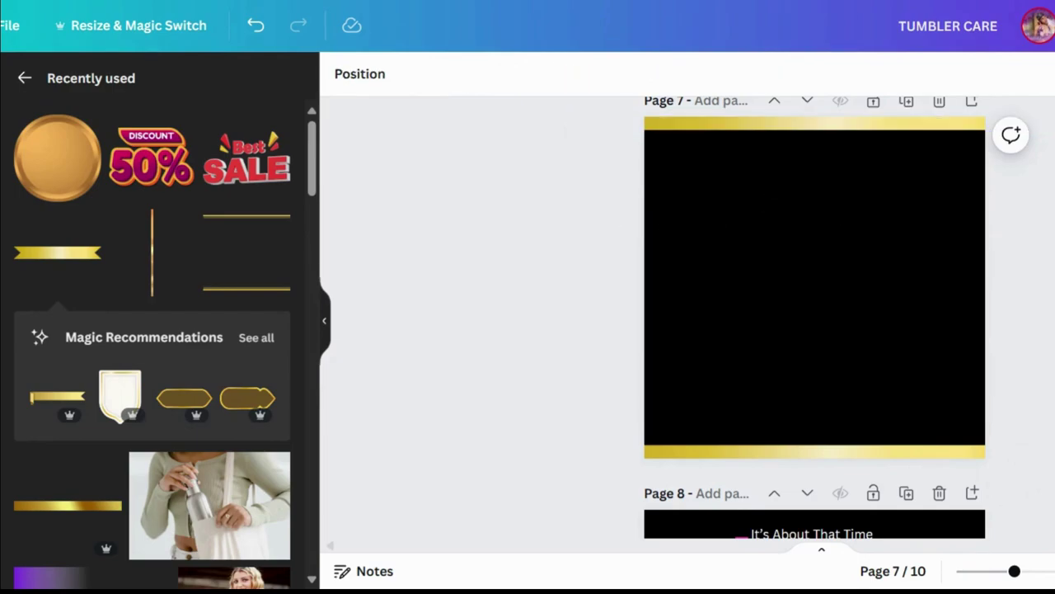
- Add the heading "TUMBLERS" near the top of page 7, enlarged to size 121 and set in TAN St. Canard
{"action": "scroll", "coordinate": [815, 317], "scroll_direction": "up", "scroll_amount": 5}
{"action": "scroll", "coordinate": [815, 317], "scroll_direction": "down", "scroll_amount": 2}
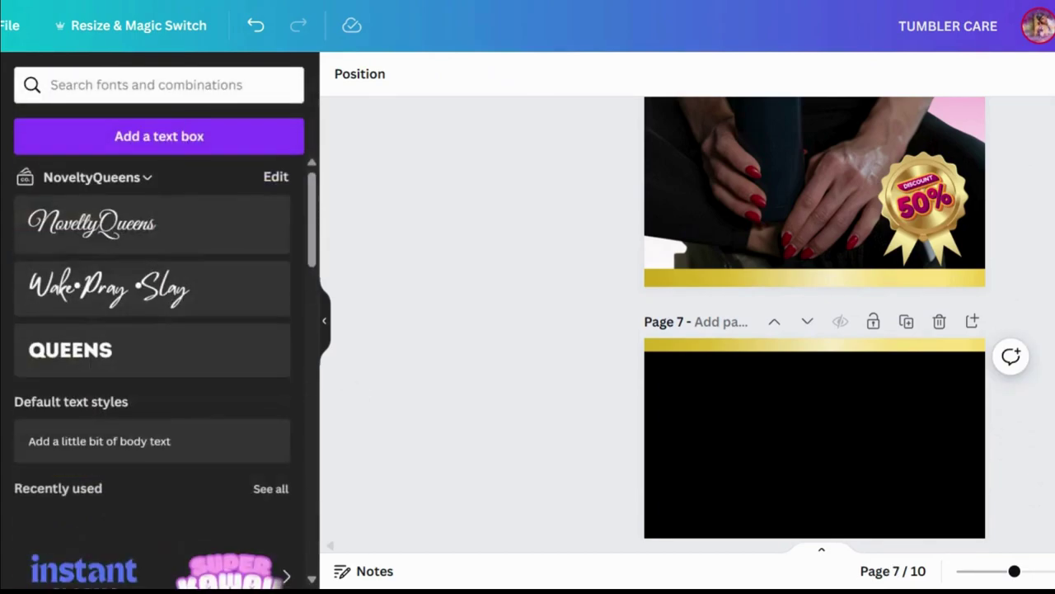
{"action": "left_click", "coordinate": [175, 145]}
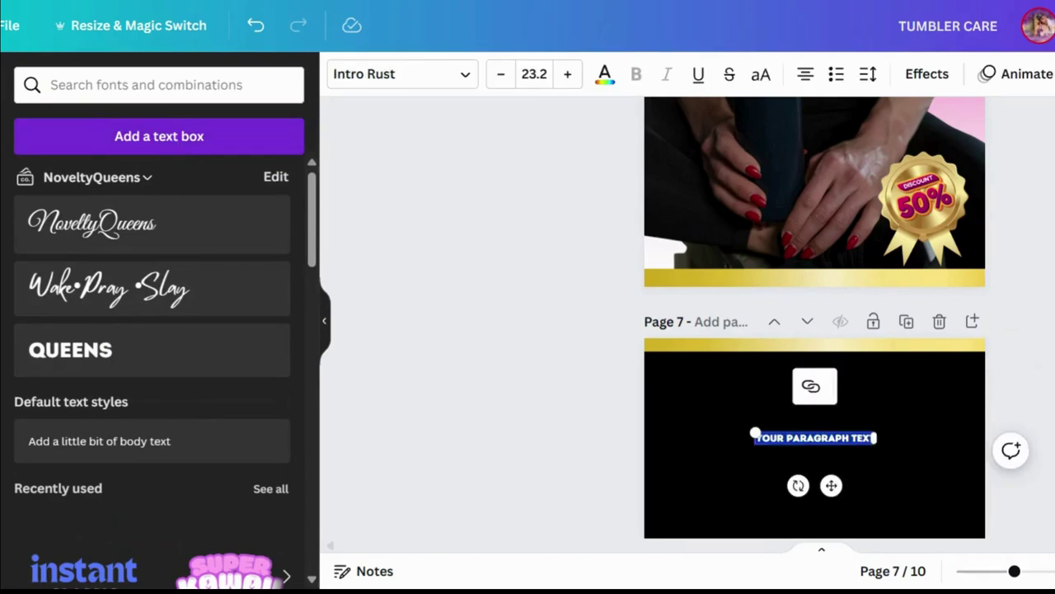
{"action": "type", "text": "TUMBLERS"}
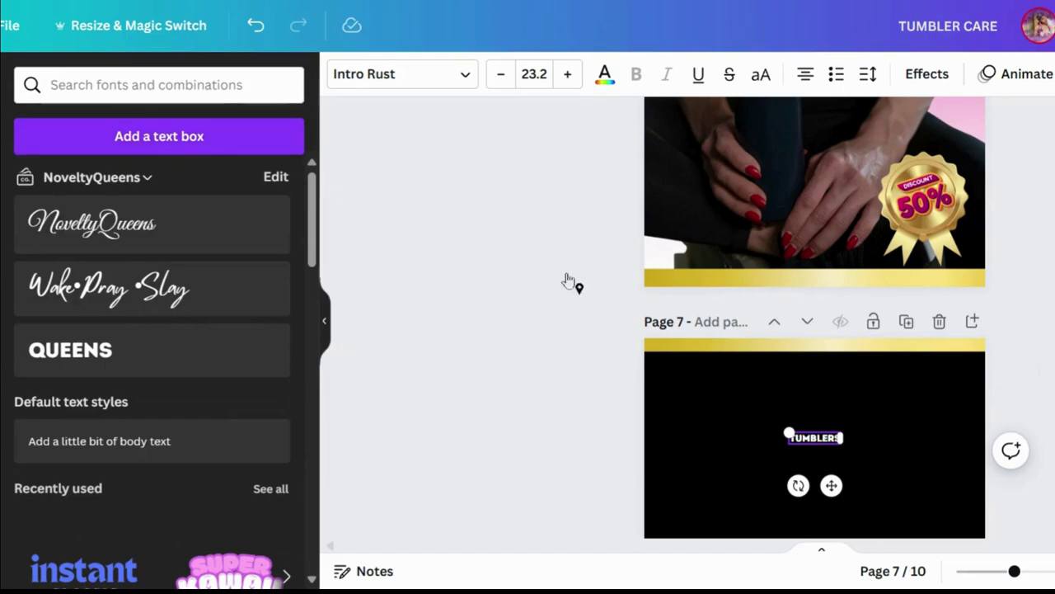
{"action": "left_click_drag", "start_coordinate": [788, 427], "coordinate": [574, 383]}
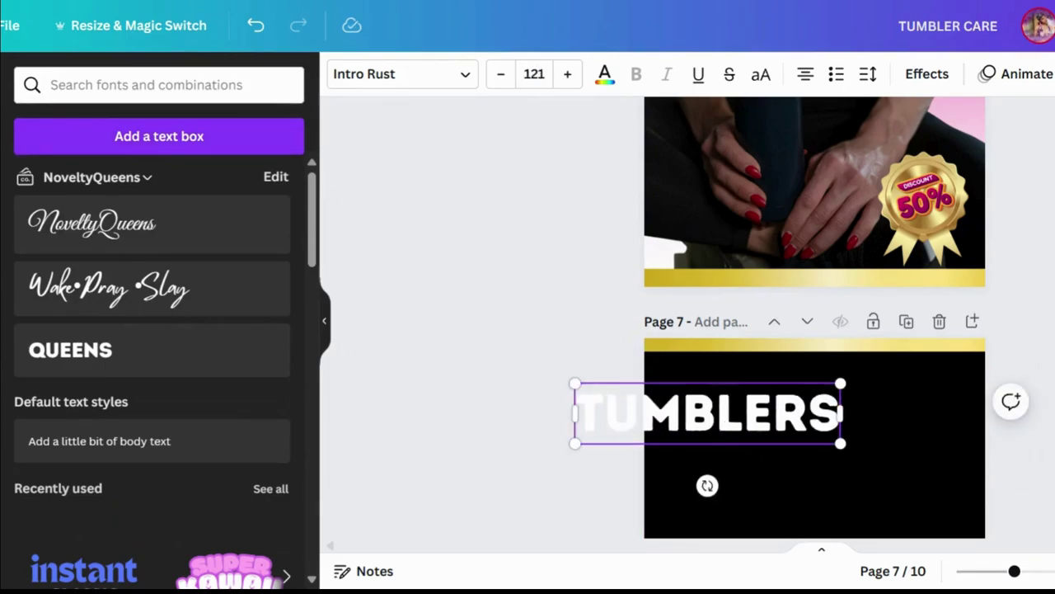
{"action": "left_click_drag", "start_coordinate": [752, 412], "coordinate": [827, 388]}
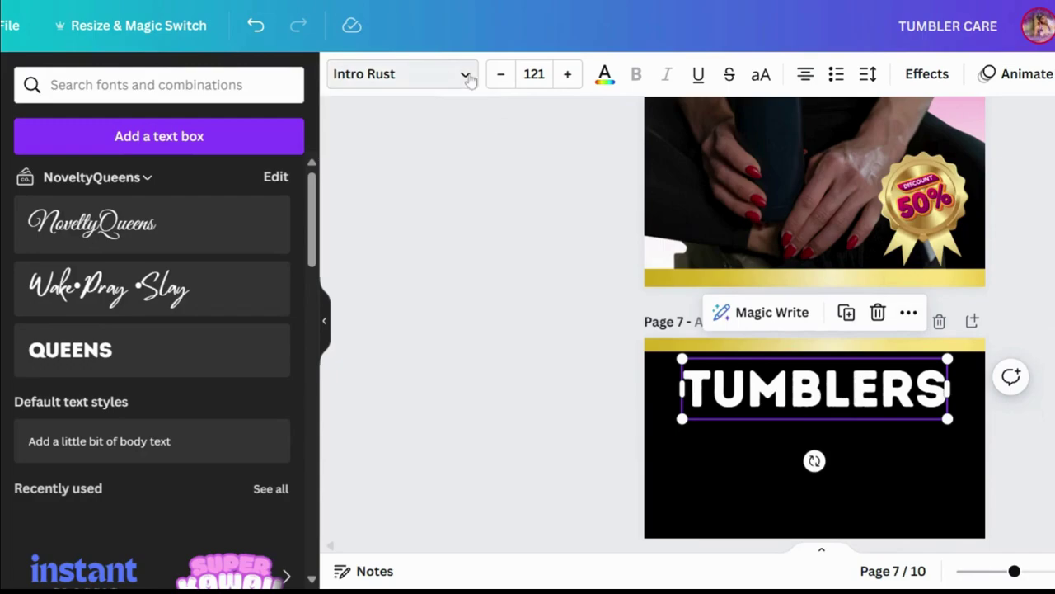
{"action": "left_click", "coordinate": [468, 76]}
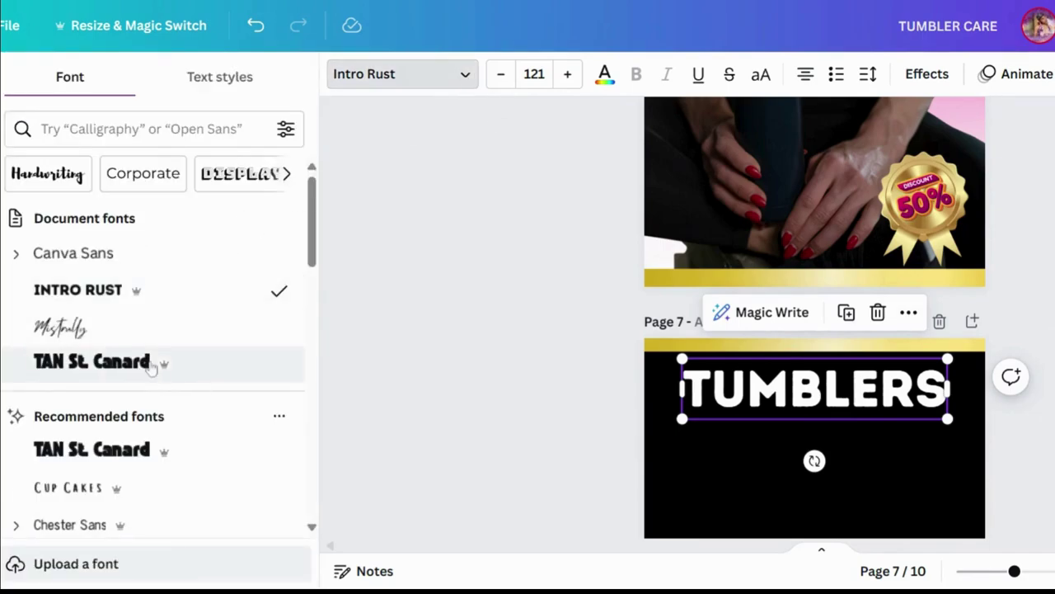
{"action": "left_click", "coordinate": [99, 362]}
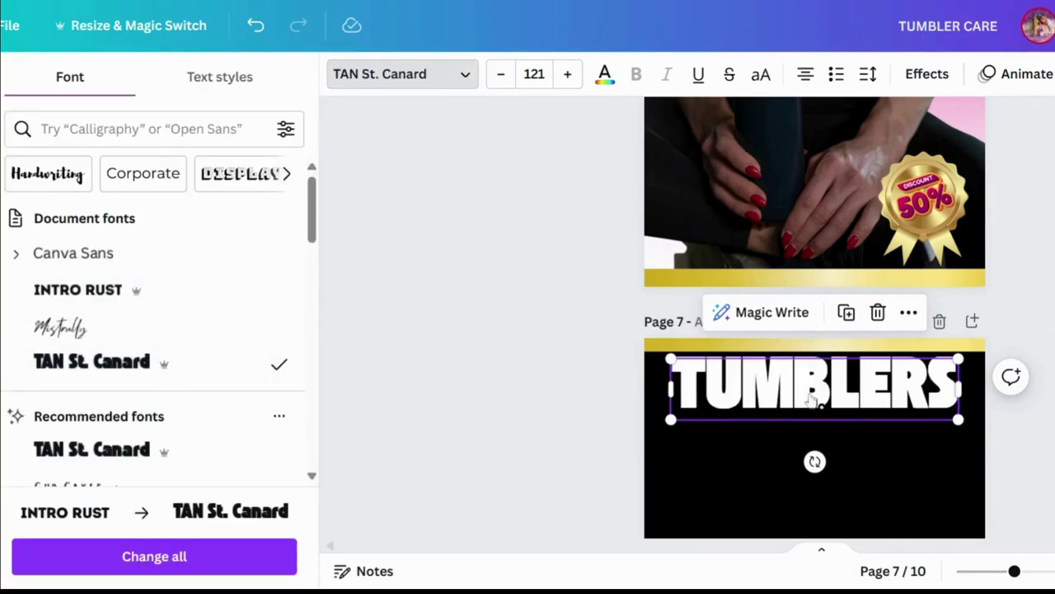
- Duplicate the "TUMBLERS" heading, place the copy just below it and color the upper heading golden yellow
{"action": "left_click", "coordinate": [846, 311]}
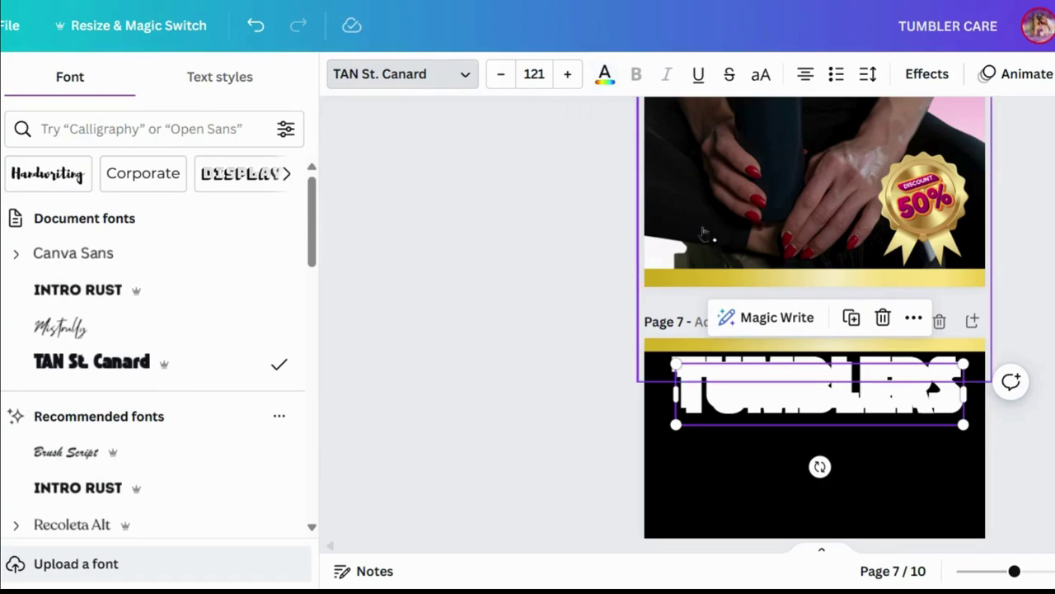
{"action": "left_click_drag", "start_coordinate": [808, 405], "coordinate": [811, 454]}
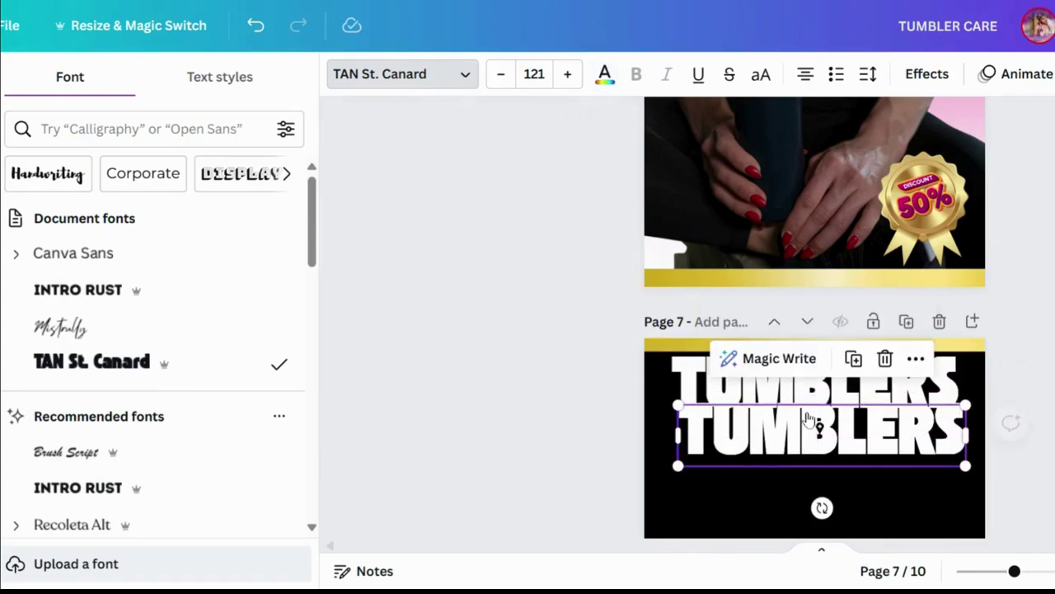
{"action": "left_click", "coordinate": [690, 387]}
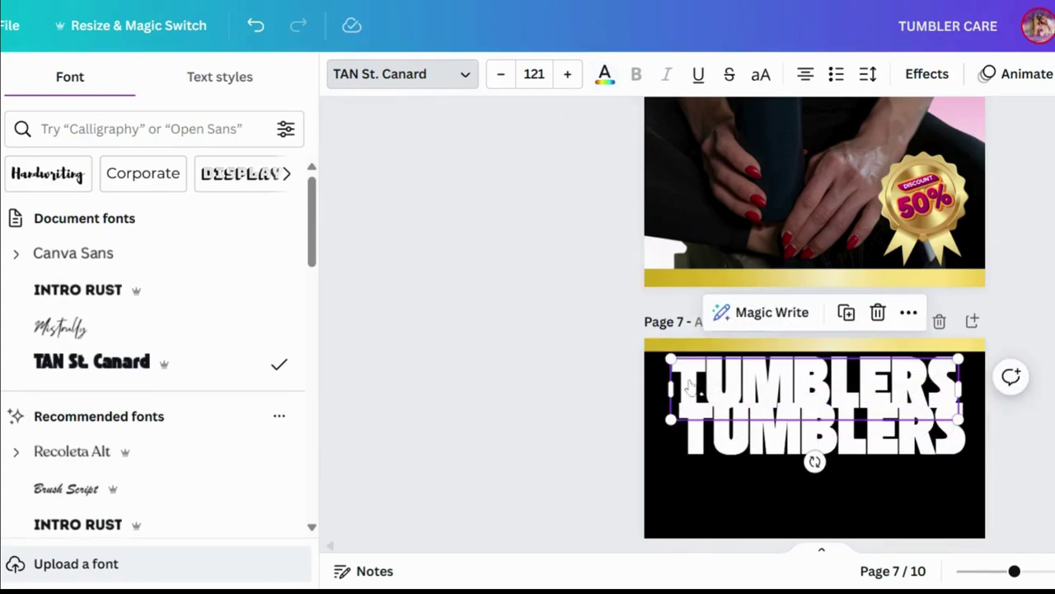
{"action": "left_click", "coordinate": [605, 73]}
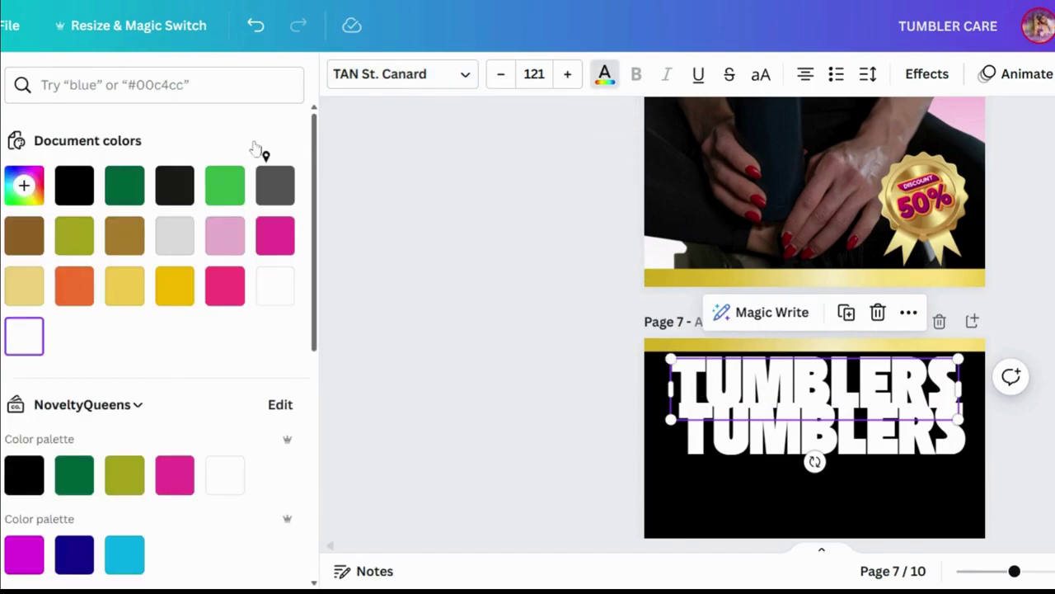
{"action": "left_click", "coordinate": [175, 286]}
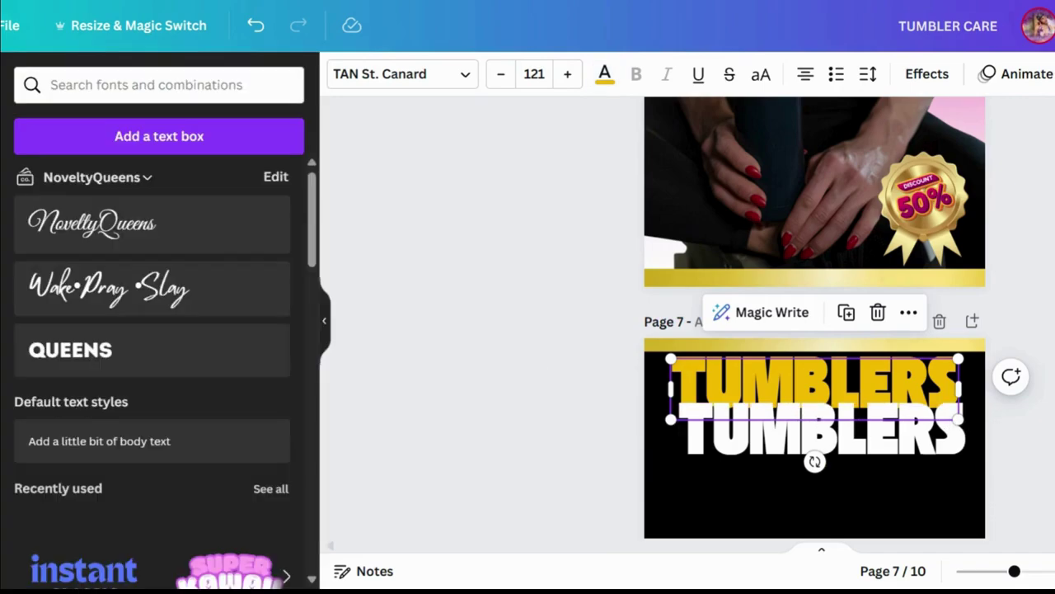
{"action": "key", "text": "Escape"}
- Overlap the white "TUMBLERS" on the yellow one, then layer a golden yellow duplicate slightly lower and further left
{"action": "left_click_drag", "start_coordinate": [907, 443], "coordinate": [885, 407]}
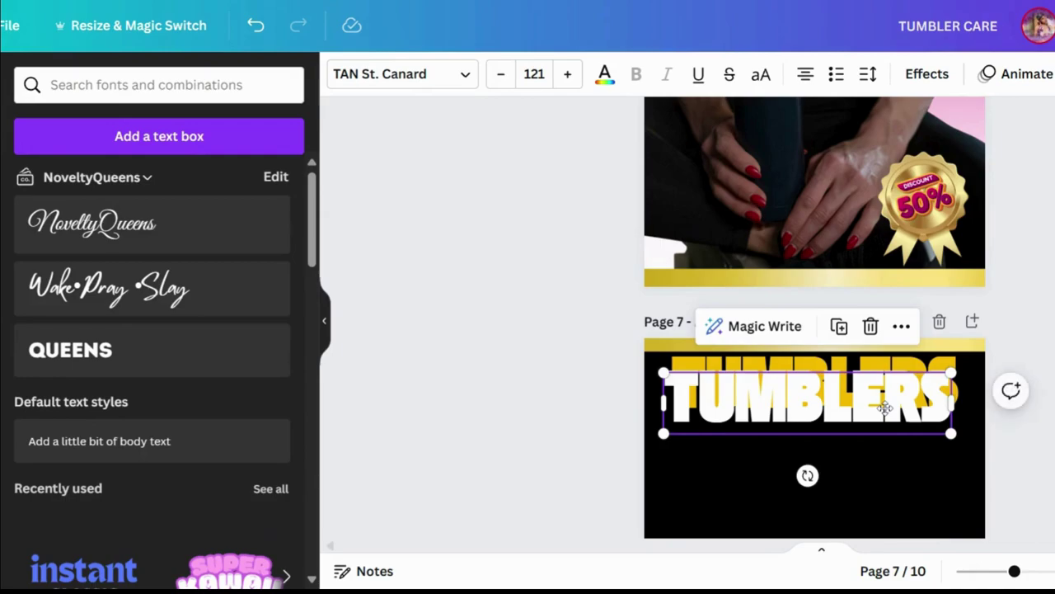
{"action": "left_click", "coordinate": [840, 325]}
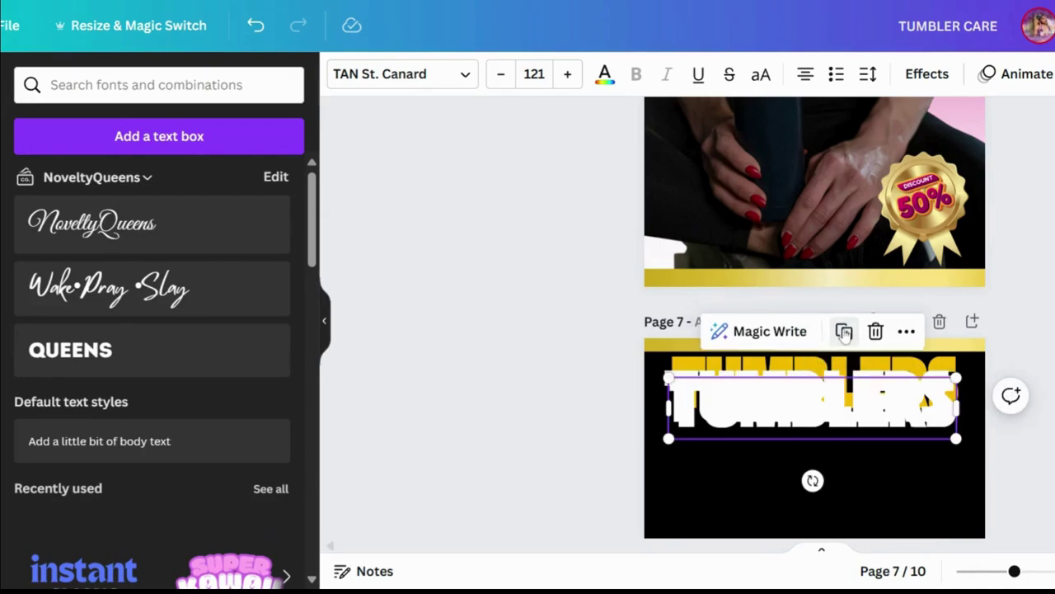
{"action": "left_click_drag", "start_coordinate": [871, 405], "coordinate": [849, 413]}
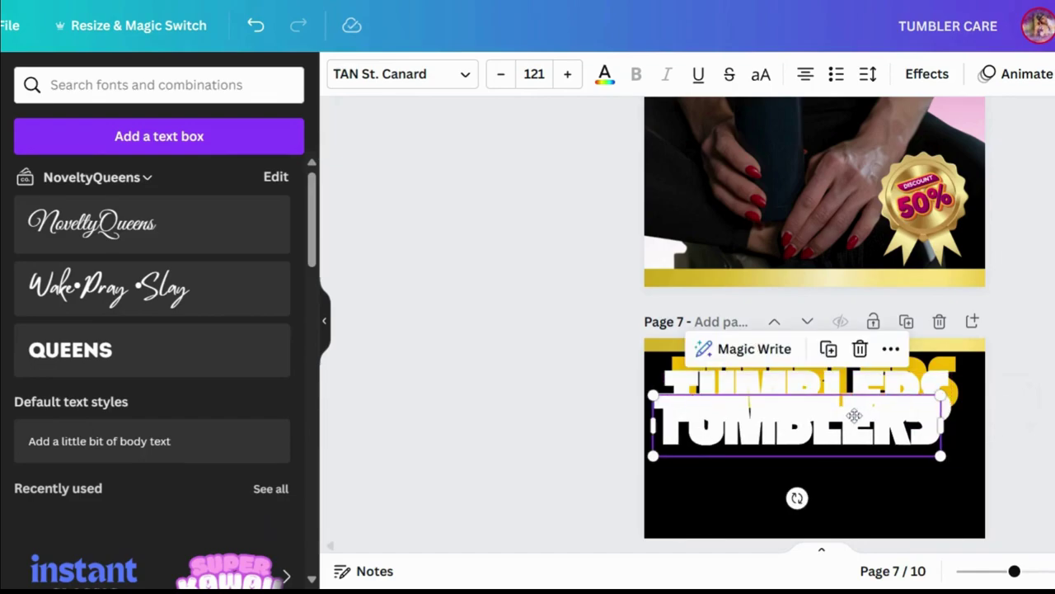
{"action": "left_click", "coordinate": [606, 86]}
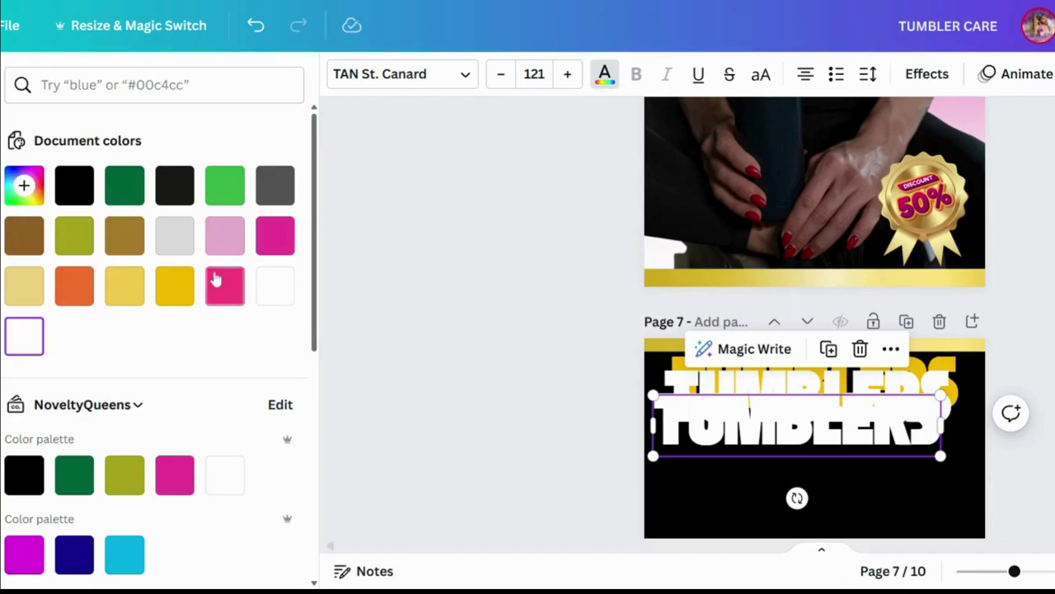
{"action": "left_click", "coordinate": [186, 286]}
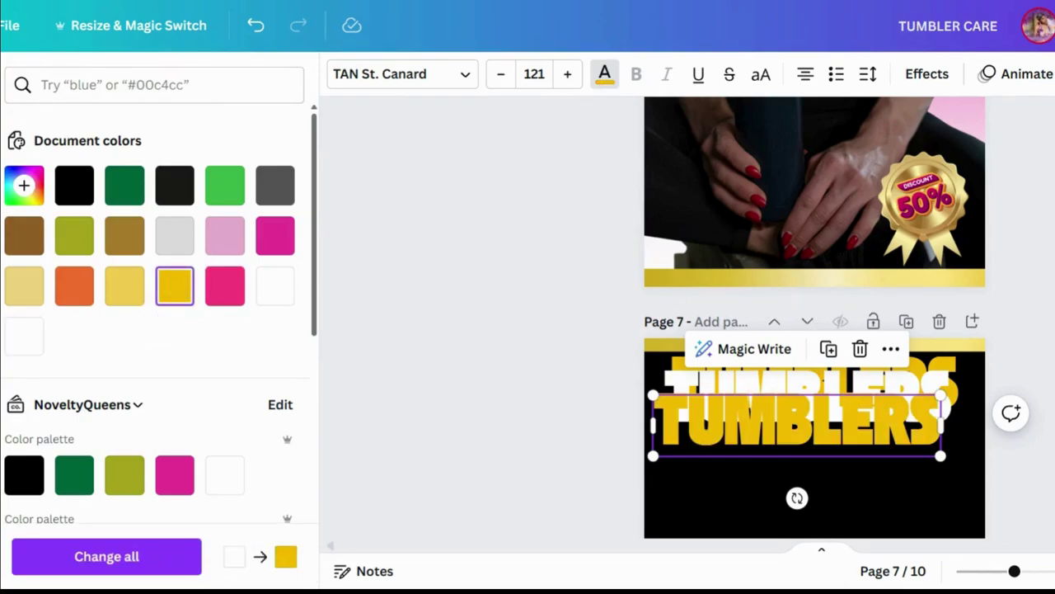
{"action": "key", "text": "Escape"}
{"action": "key", "text": "Escape"}
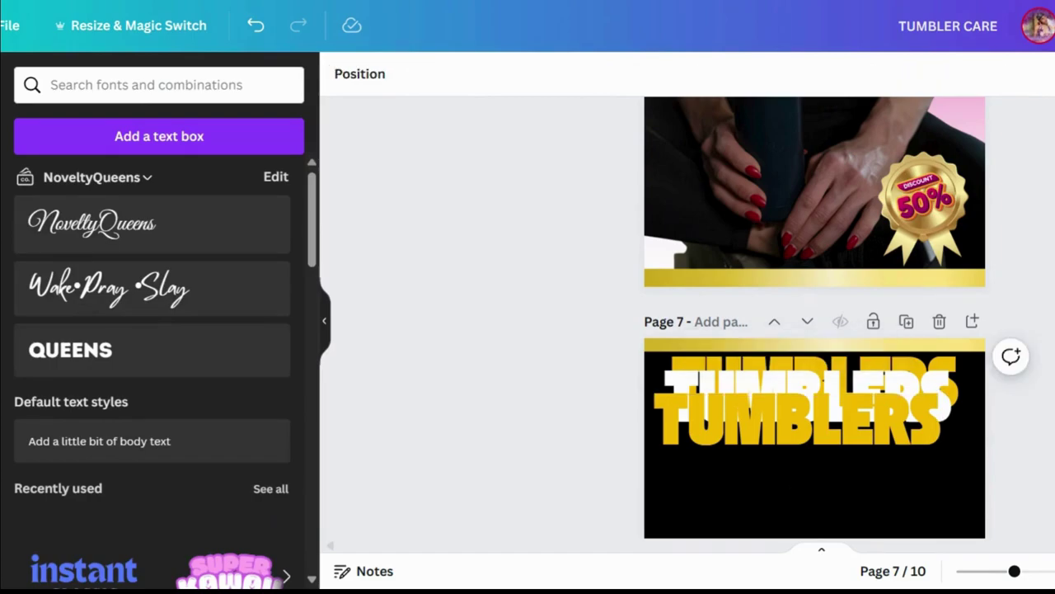
- Duplicate the lowest yellow "TUMBLERS" heading on page 7, color the copy white (#feffff) and place it exactly over the original
{"action": "scroll", "coordinate": [814, 317], "scroll_direction": "down", "scroll_amount": 5}
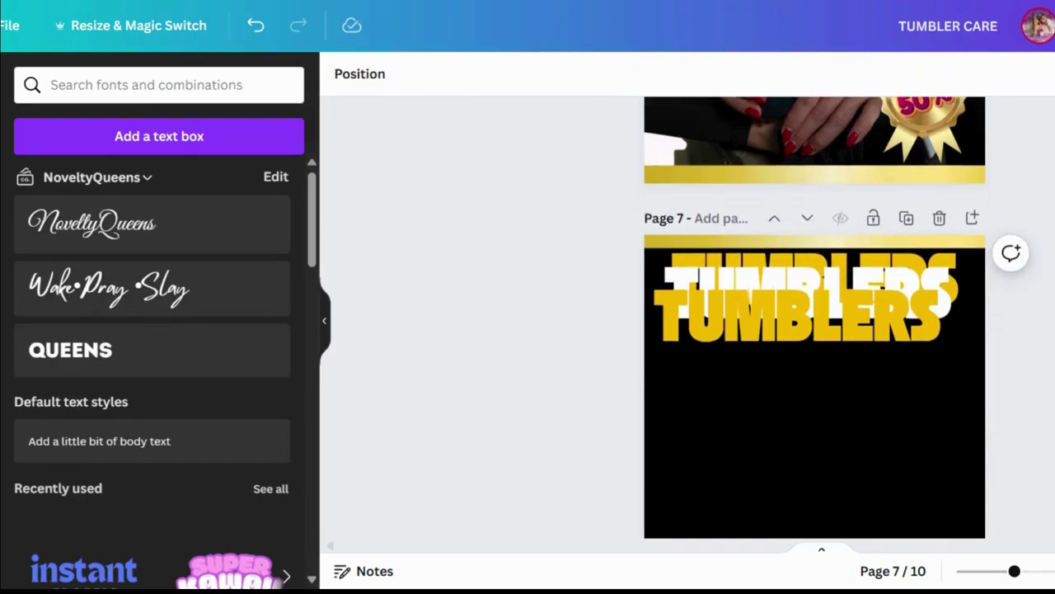
{"action": "scroll", "coordinate": [815, 317], "scroll_direction": "up", "scroll_amount": 5}
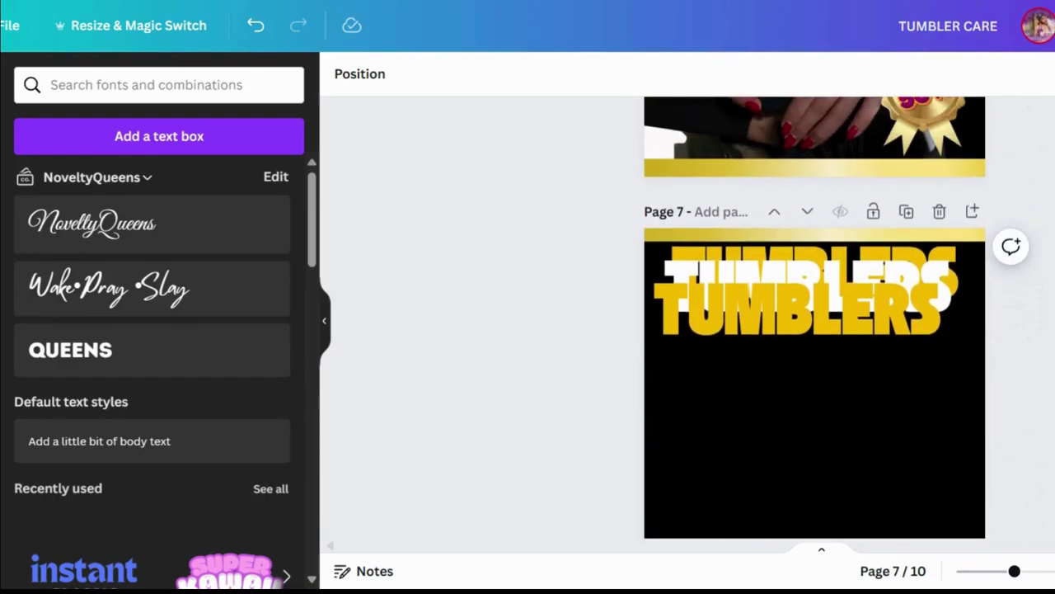
{"action": "left_click", "coordinate": [922, 341]}
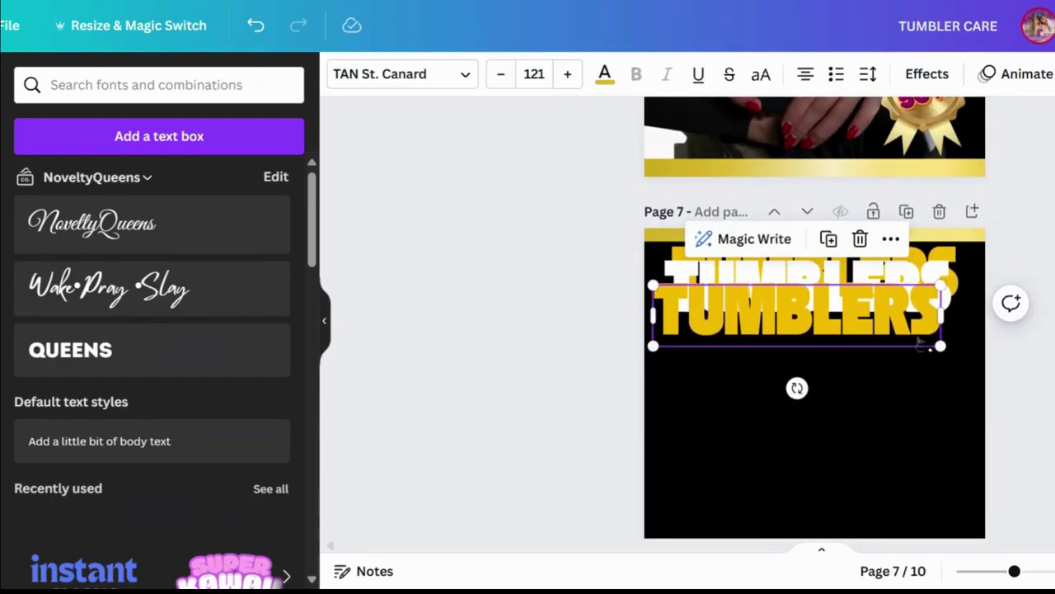
{"action": "left_click", "coordinate": [829, 240]}
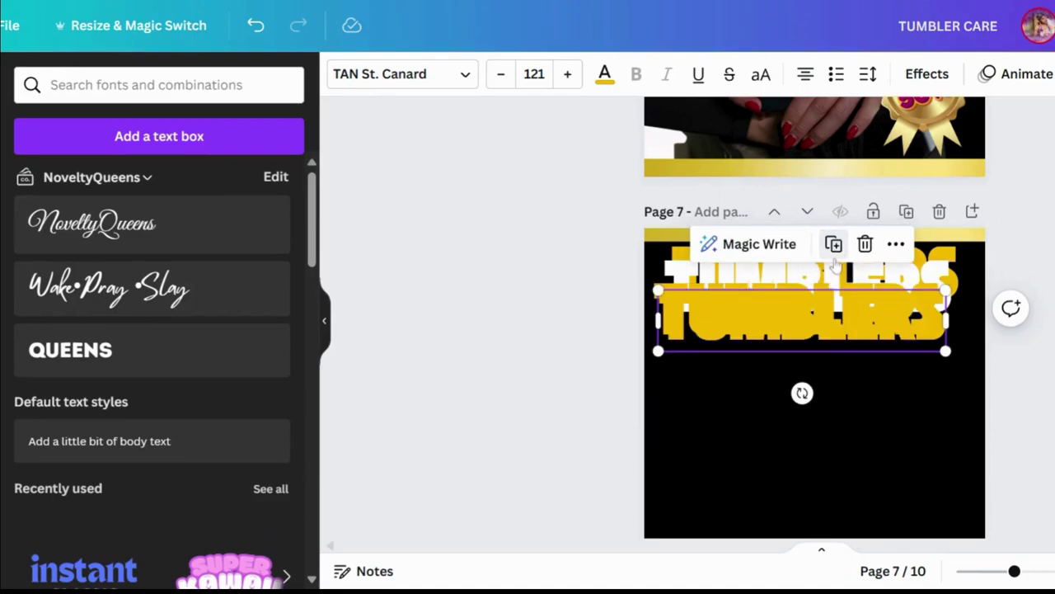
{"action": "left_click_drag", "start_coordinate": [848, 309], "coordinate": [838, 324]}
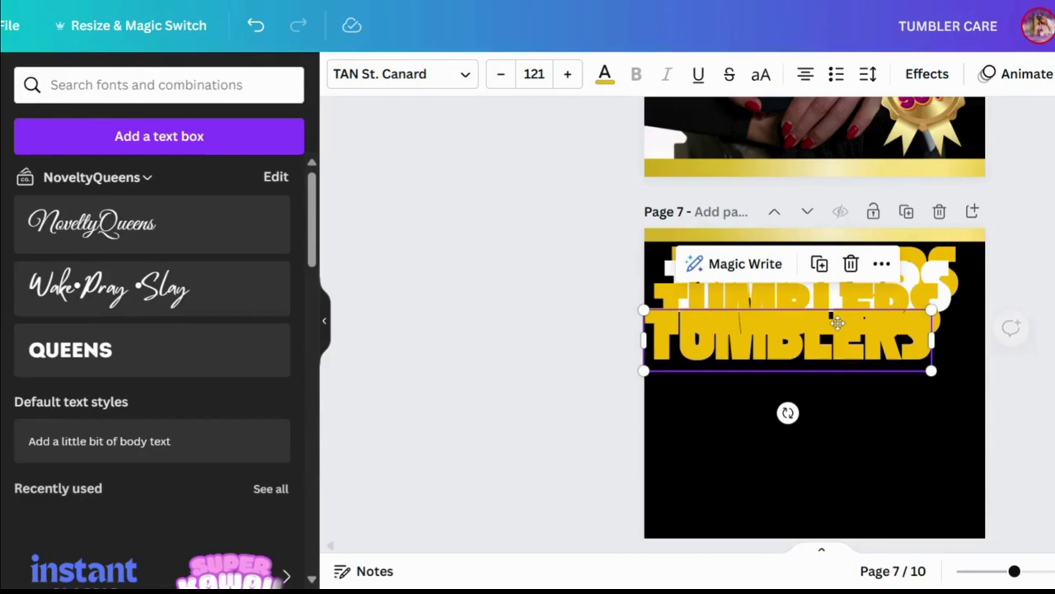
{"action": "left_click", "coordinate": [605, 76]}
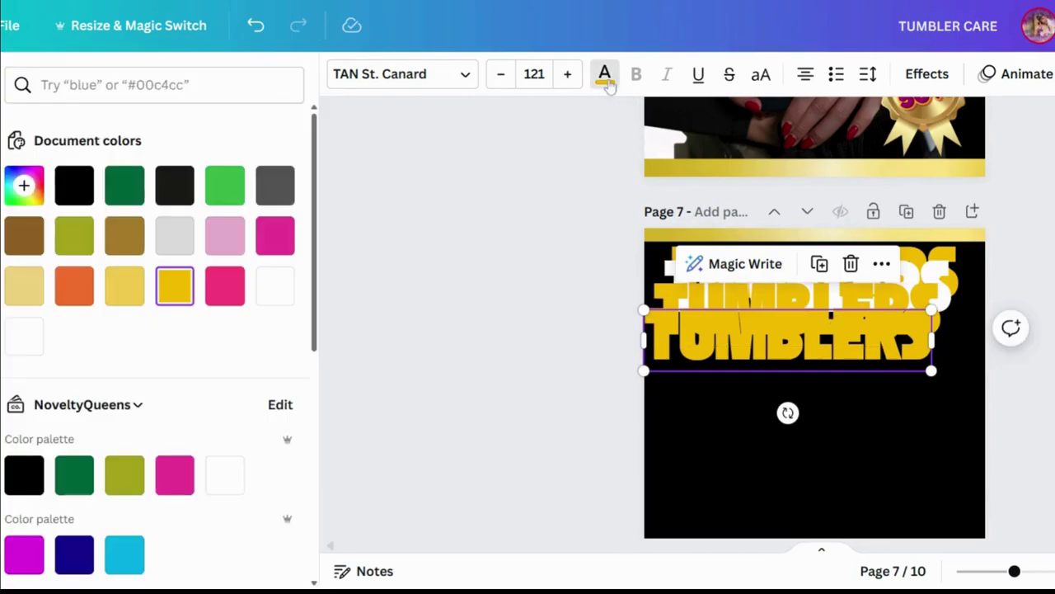
{"action": "left_click", "coordinate": [275, 285]}
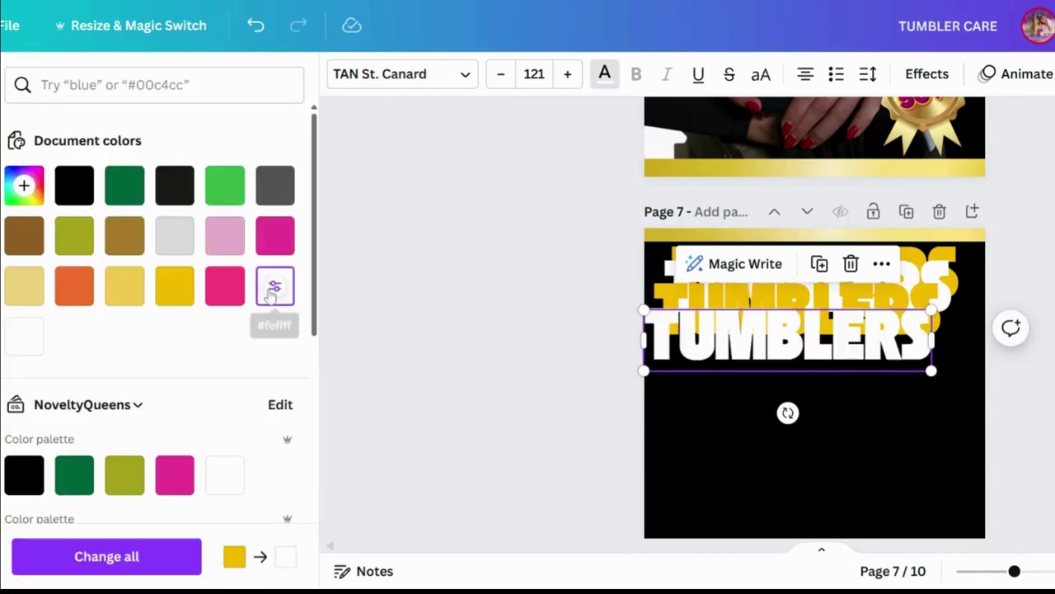
{"action": "left_click_drag", "start_coordinate": [796, 324], "coordinate": [783, 309]}
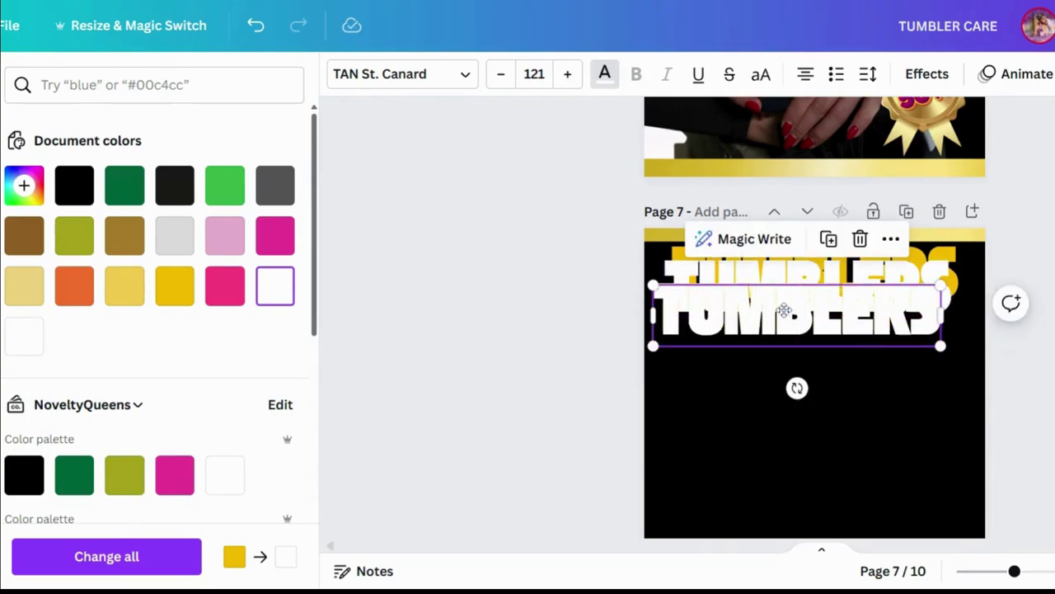
- Apply the Hollow text effect to the white "TUMBLERS" copy so it outlines the yellow heading beneath it
{"action": "left_click", "coordinate": [940, 78]}
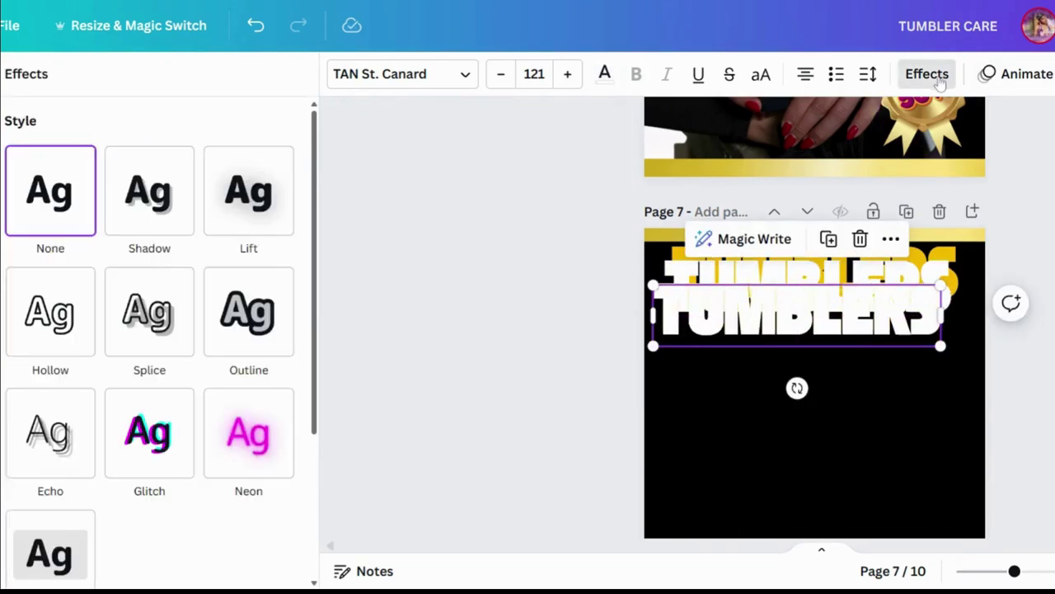
{"action": "left_click", "coordinate": [56, 325]}
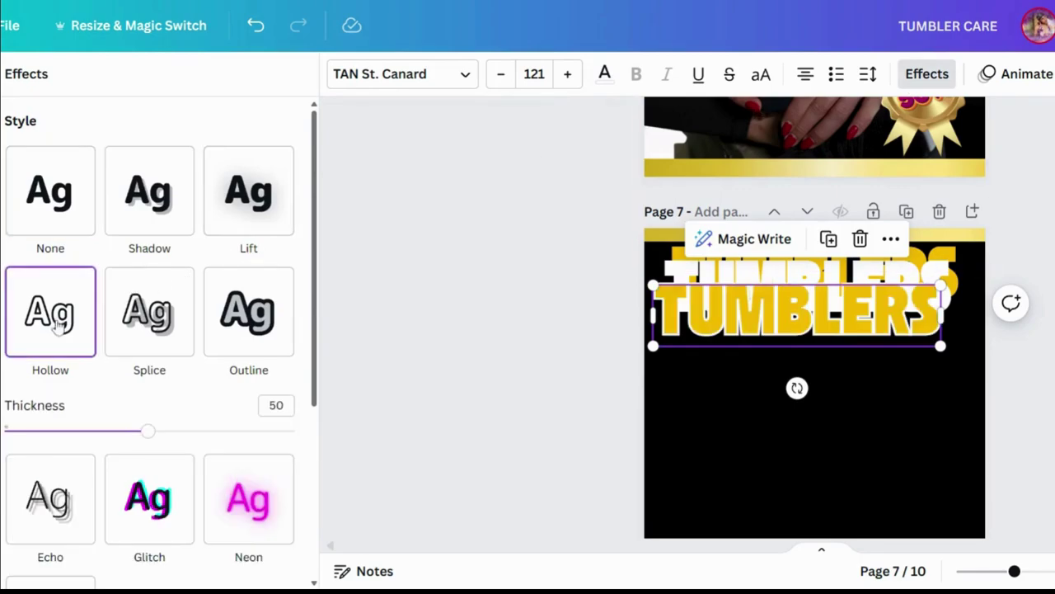
{"action": "left_click", "coordinate": [401, 370]}
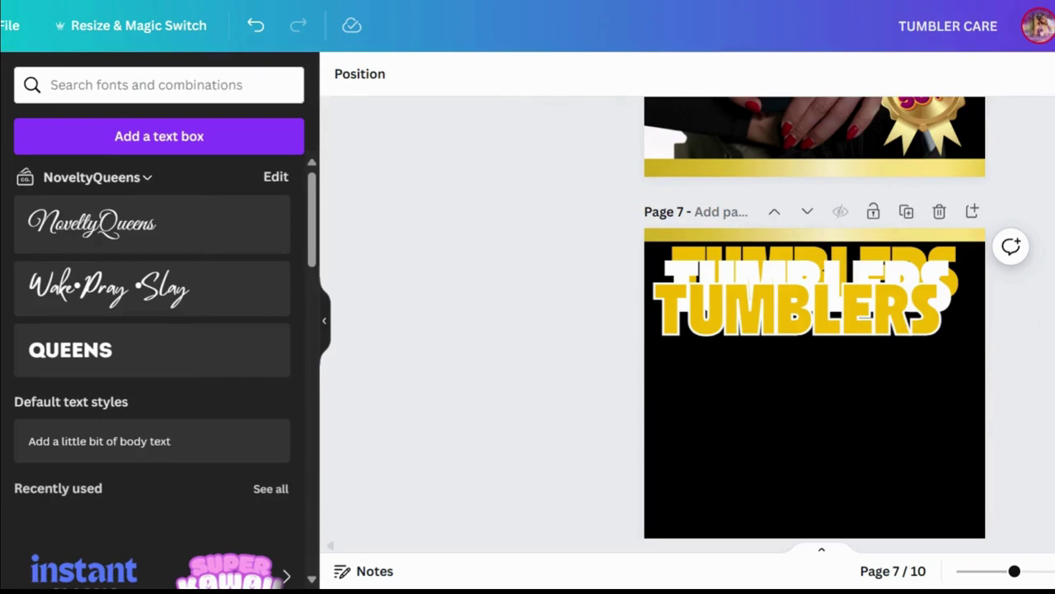
- Duplicate page 7 with its layered "TUMBLERS" headings
{"action": "scroll", "coordinate": [814, 318], "scroll_direction": "down", "scroll_amount": 3}
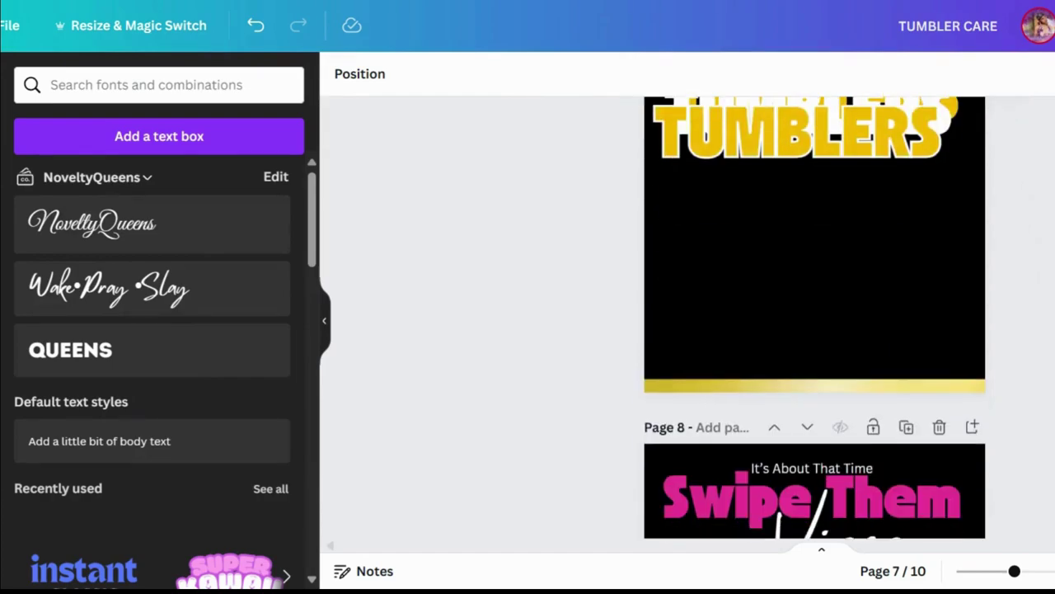
{"action": "scroll", "coordinate": [814, 317], "scroll_direction": "up", "scroll_amount": 3}
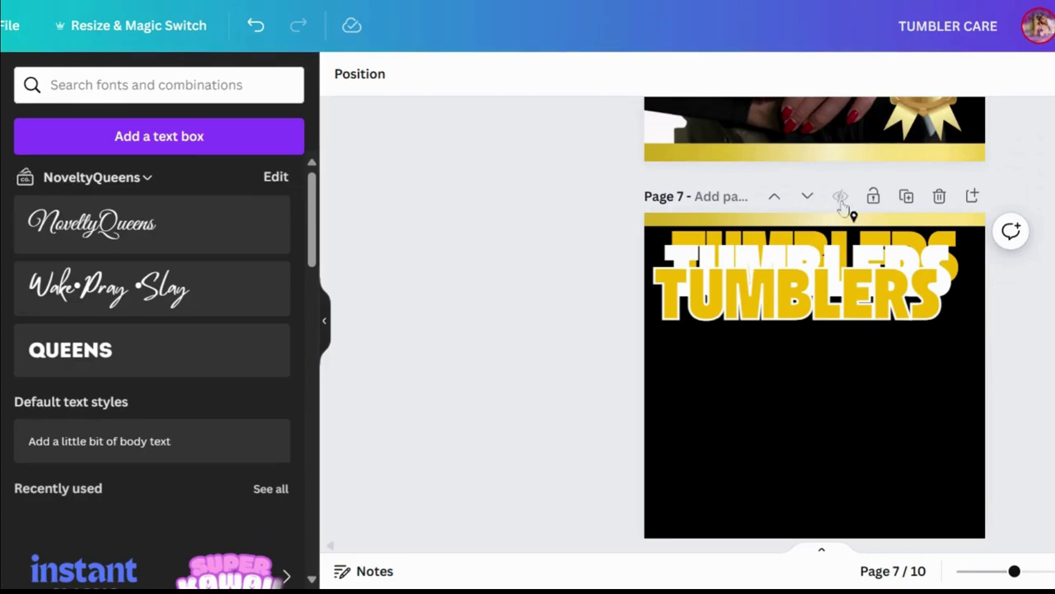
{"action": "left_click", "coordinate": [907, 196]}
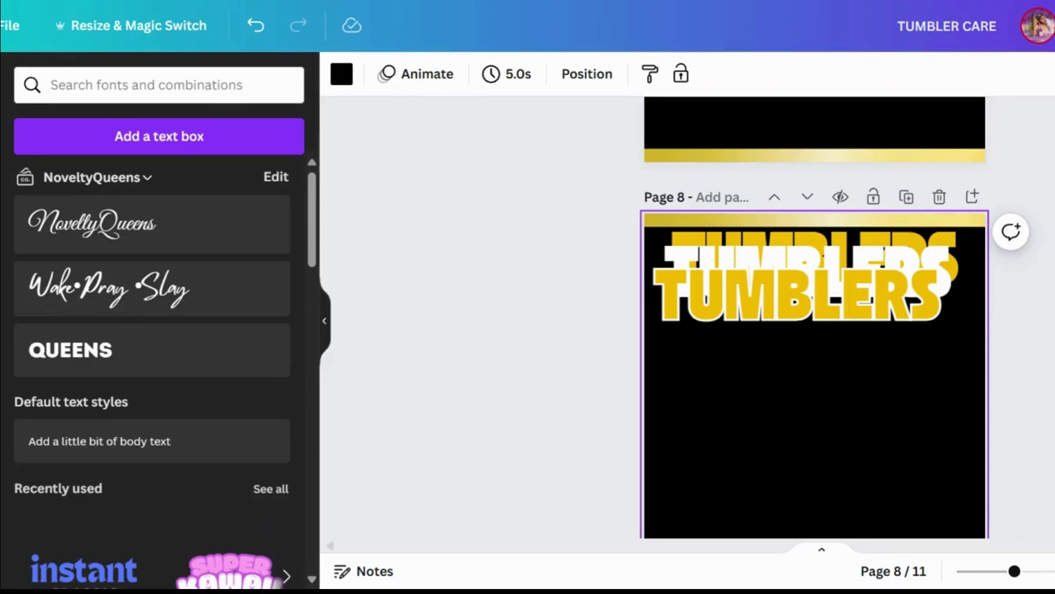
- Delete the white and rear yellow "TUMBLERS" copies on the original page 7, and move the outlined heading up beneath the gold band
{"action": "scroll", "coordinate": [814, 319], "scroll_direction": "up", "scroll_amount": 4}
{"action": "scroll", "coordinate": [815, 318], "scroll_direction": "up", "scroll_amount": 3}
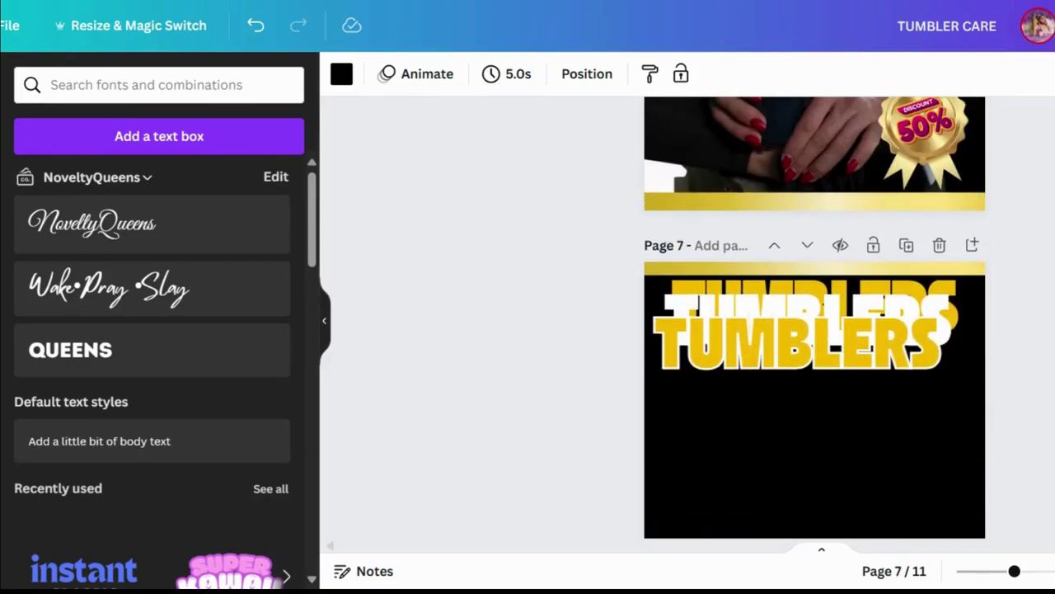
{"action": "scroll", "coordinate": [815, 318], "scroll_direction": "up", "scroll_amount": 1}
{"action": "left_click", "coordinate": [950, 327]}
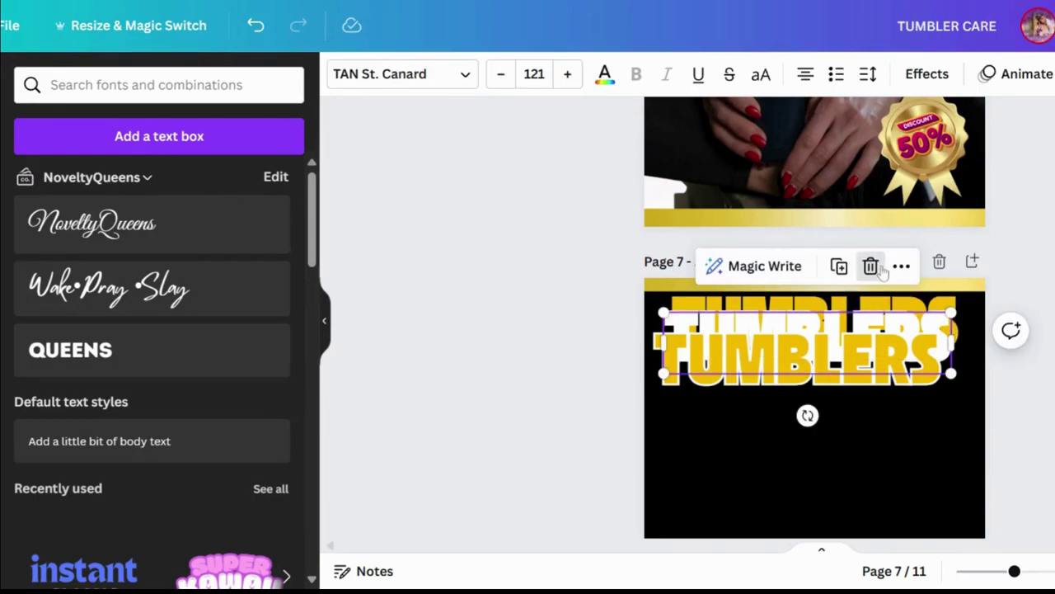
{"action": "left_click", "coordinate": [869, 266]}
{"action": "left_click", "coordinate": [906, 318]}
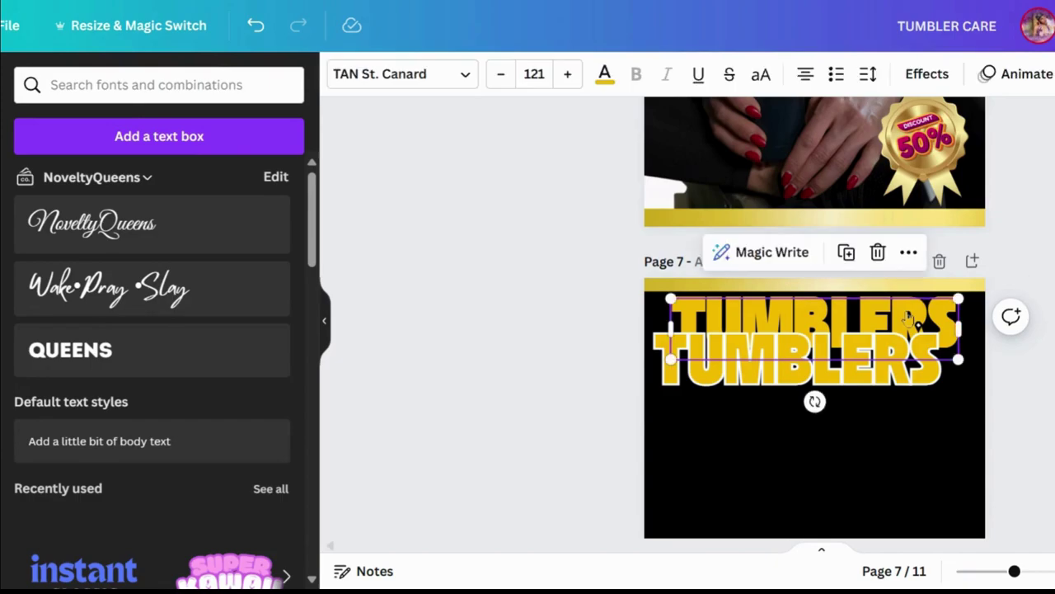
{"action": "left_click", "coordinate": [877, 254]}
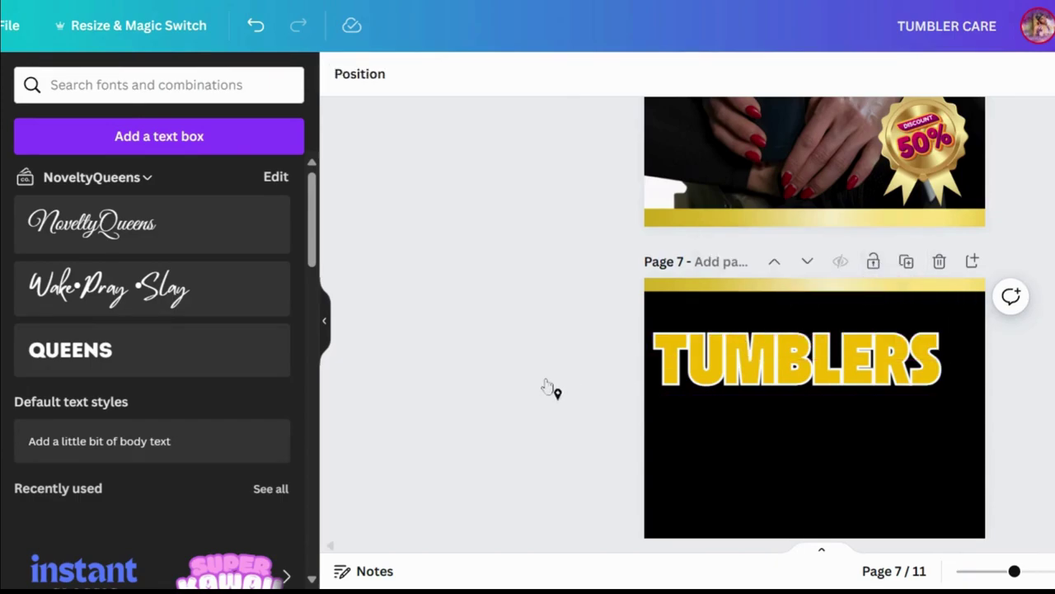
{"action": "left_click_drag", "start_coordinate": [524, 379], "coordinate": [854, 331]}
{"action": "left_click", "coordinate": [524, 330]}
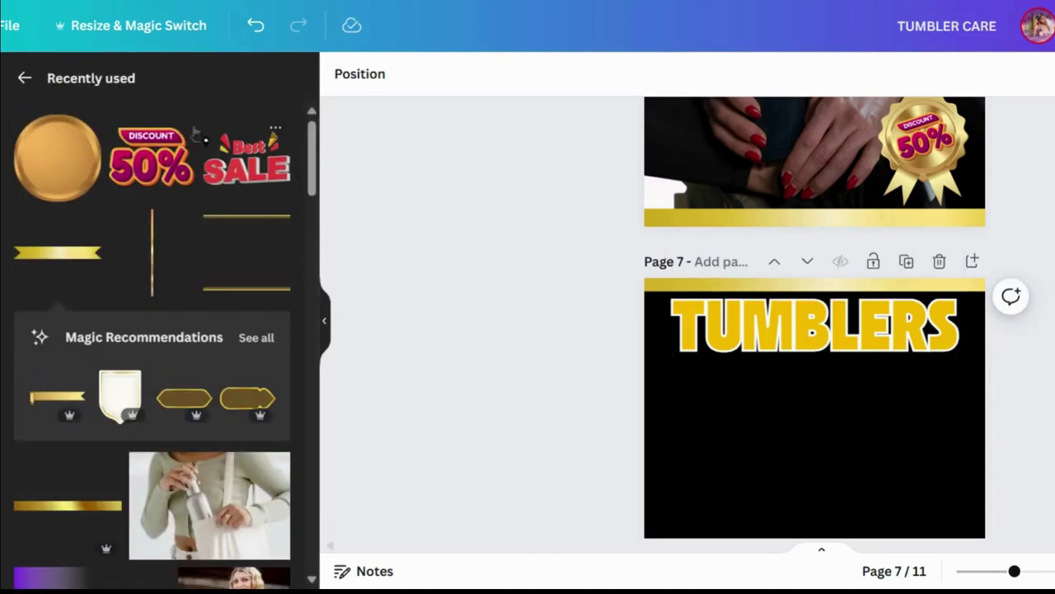
{"action": "mouse_move", "coordinate": [324, 181]}
{"action": "left_mouse_down"}
{"action": "mouse_move", "coordinate": [325, 253]}
{"action": "mouse_move", "coordinate": [318, 175]}
{"action": "left_mouse_up"}
{"action": "left_click", "coordinate": [683, 447]}
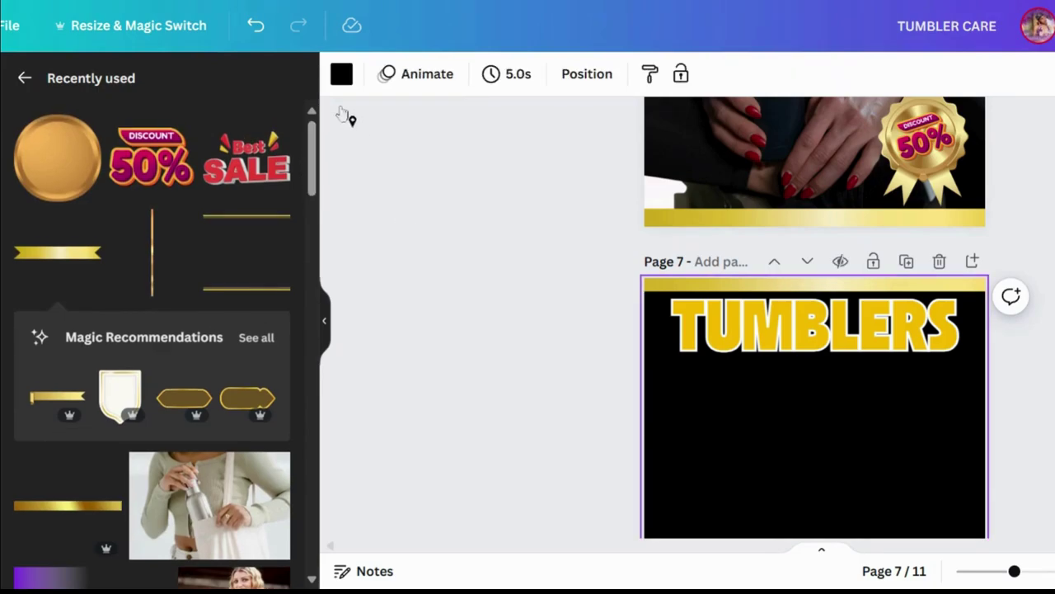
{"action": "left_click", "coordinate": [341, 73]}
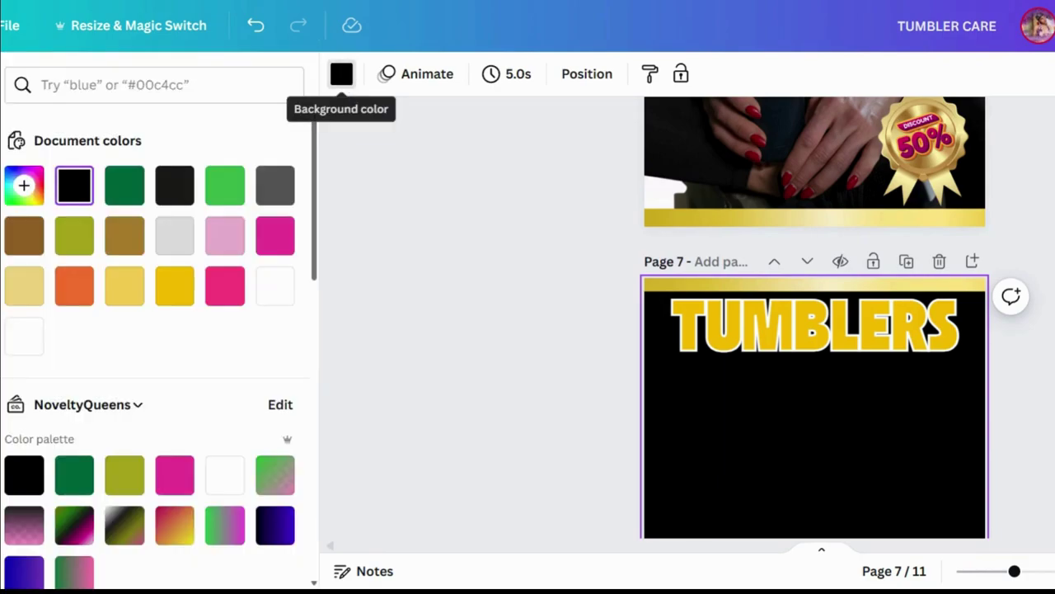
{"action": "left_click", "coordinate": [448, 250]}
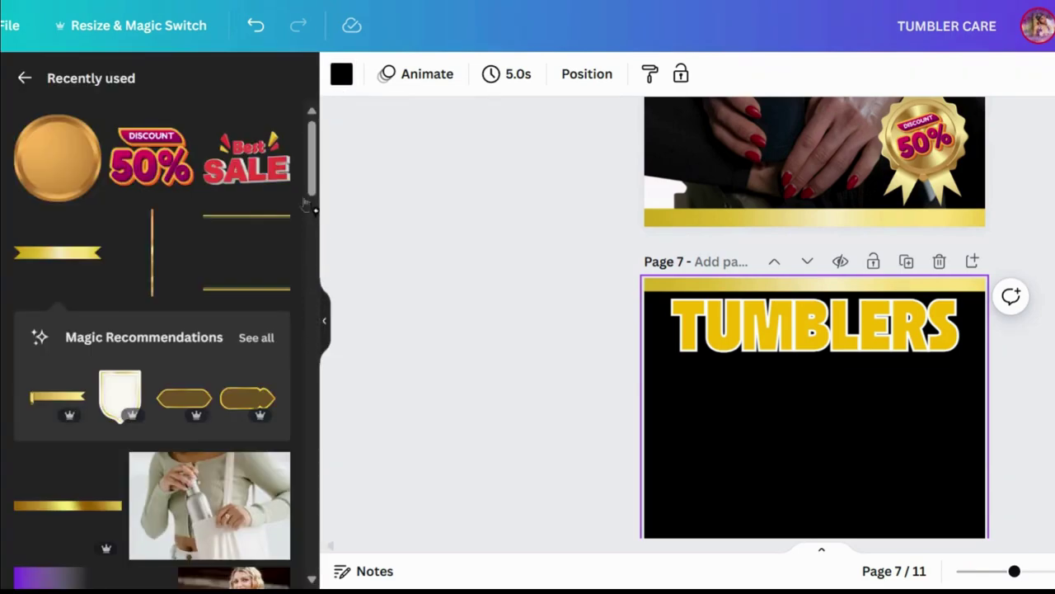
- Add the photo of a person holding a black tumbler to page 7 and enlarge it to span the page's full width
{"action": "left_click_drag", "start_coordinate": [312, 186], "coordinate": [322, 289]}
{"action": "left_click", "coordinate": [42, 355]}
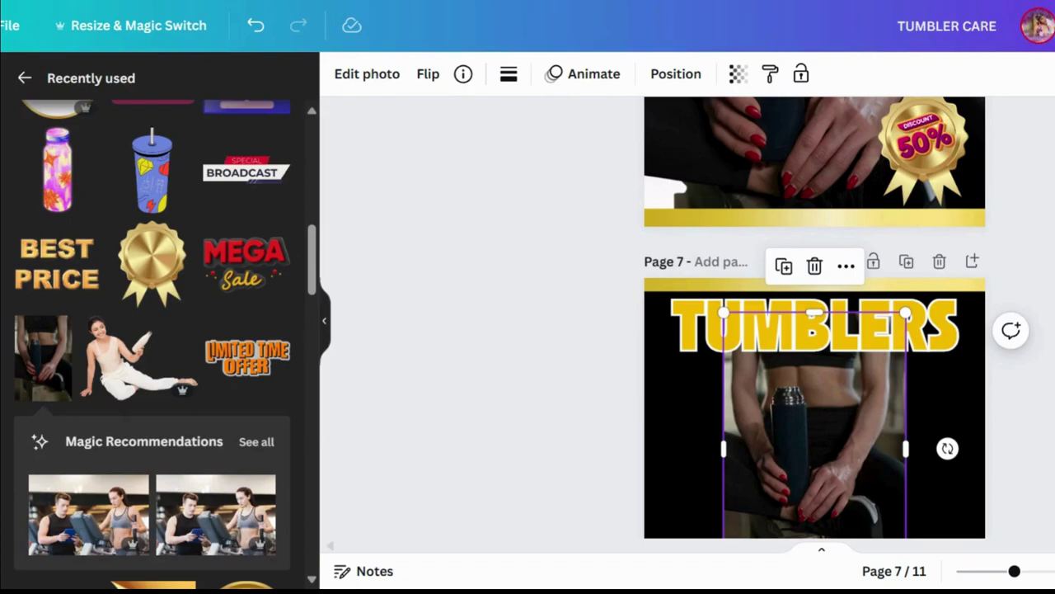
{"action": "scroll", "coordinate": [814, 317], "scroll_direction": "down", "scroll_amount": 2}
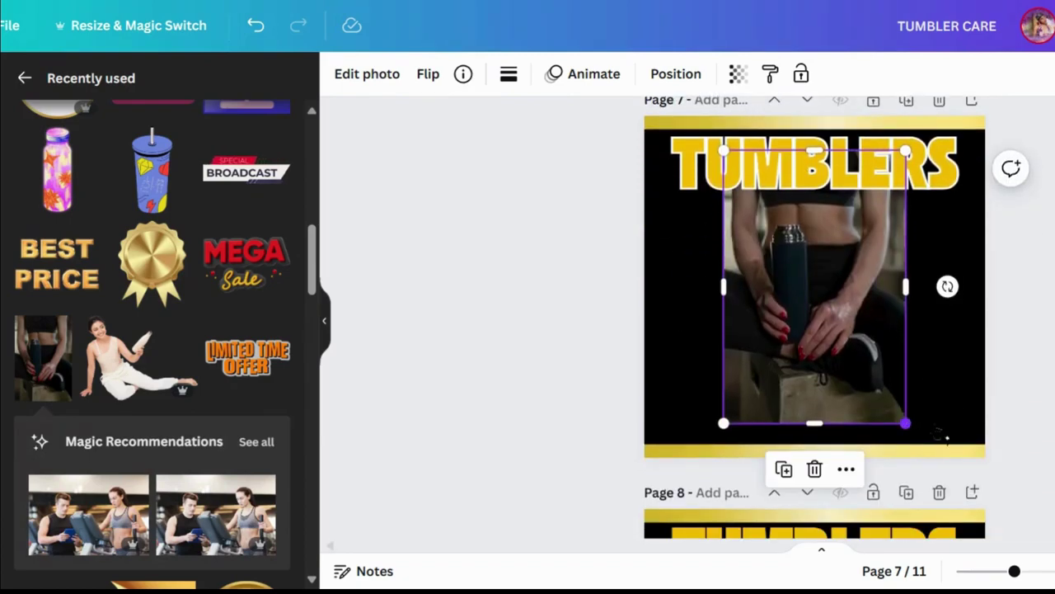
{"action": "left_click_drag", "start_coordinate": [903, 425], "coordinate": [1040, 590]}
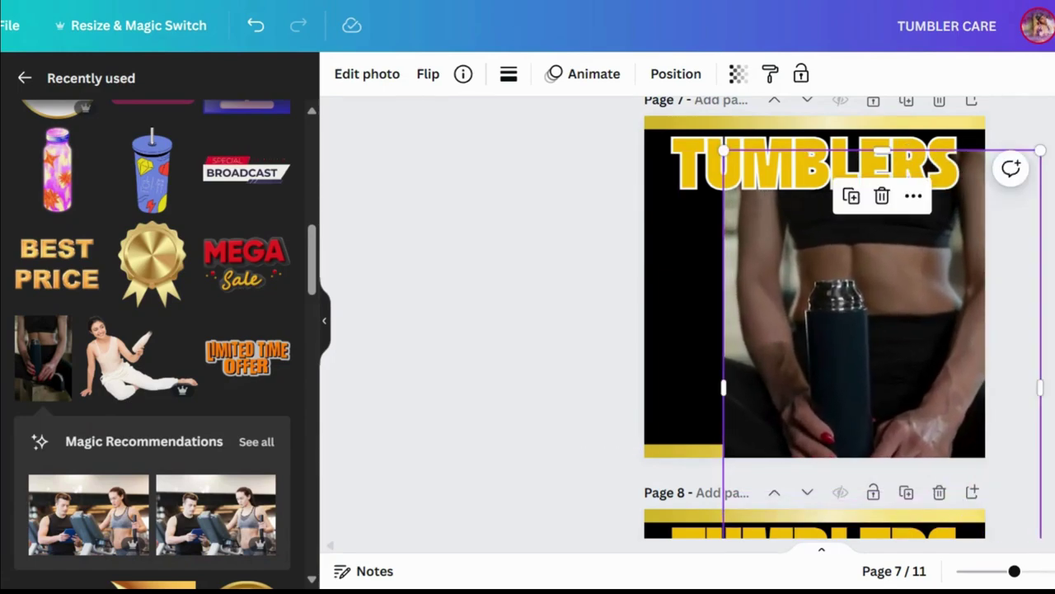
{"action": "left_click_drag", "start_coordinate": [819, 403], "coordinate": [734, 254]}
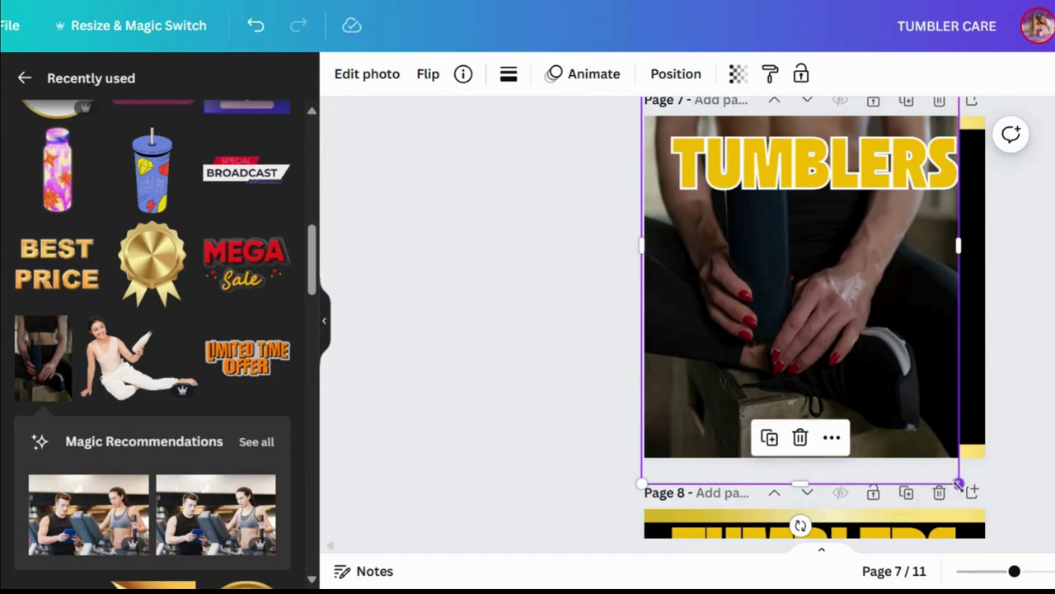
{"action": "left_click_drag", "start_coordinate": [959, 485], "coordinate": [996, 524]}
- Crop the tumbler photo's bottom and top edges to match the edges of page 7
{"action": "left_click_drag", "start_coordinate": [805, 528], "coordinate": [789, 458]}
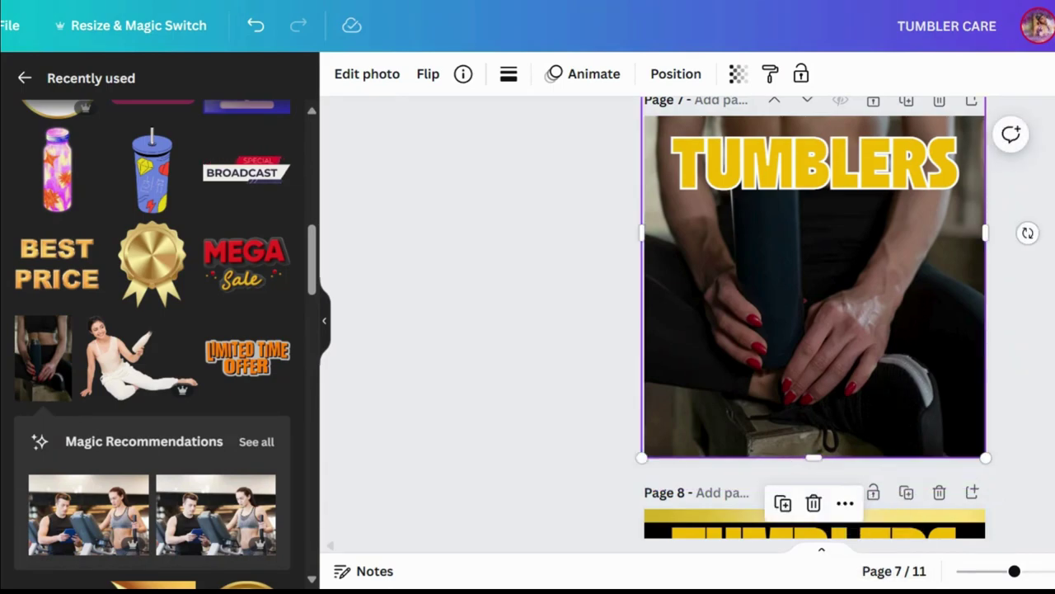
{"action": "scroll", "coordinate": [884, 285], "scroll_direction": "up", "scroll_amount": 5}
{"action": "scroll", "coordinate": [884, 285], "scroll_direction": "down", "scroll_amount": 2}
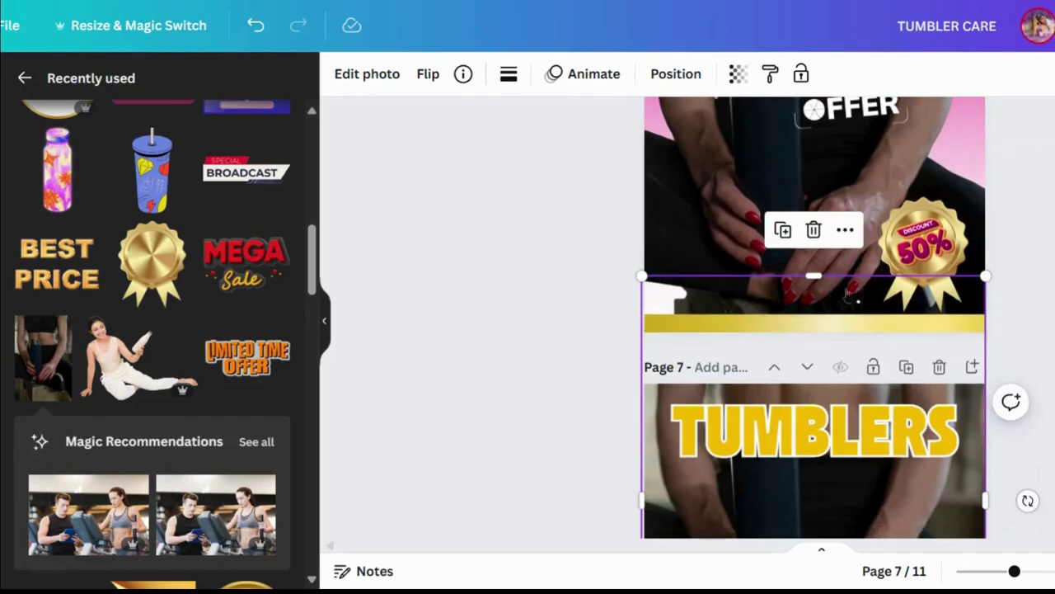
{"action": "left_click_drag", "start_coordinate": [810, 276], "coordinate": [811, 383]}
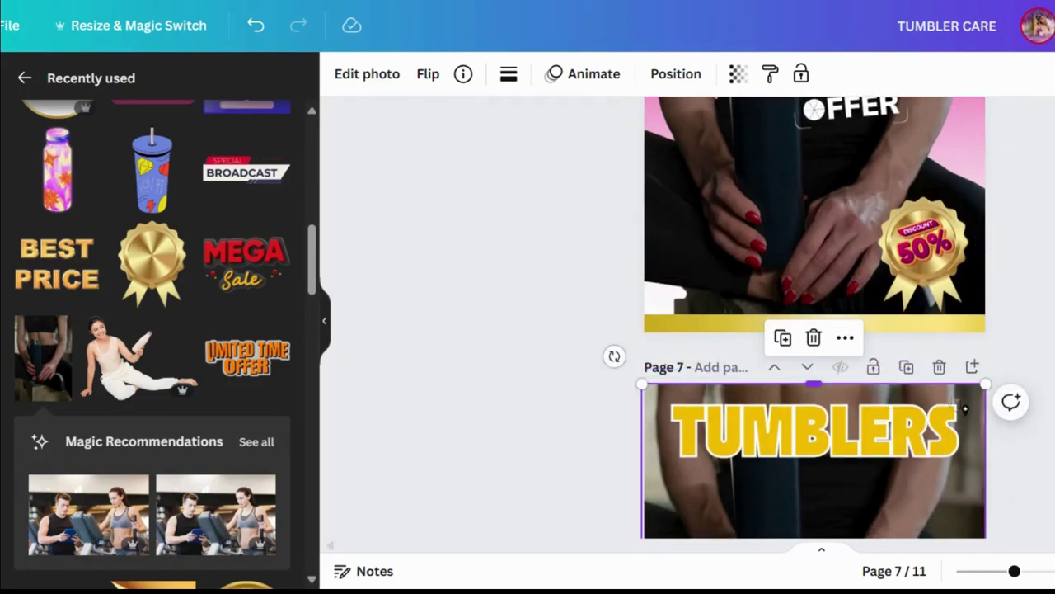
{"action": "scroll", "coordinate": [816, 318], "scroll_direction": "up", "scroll_amount": 2}
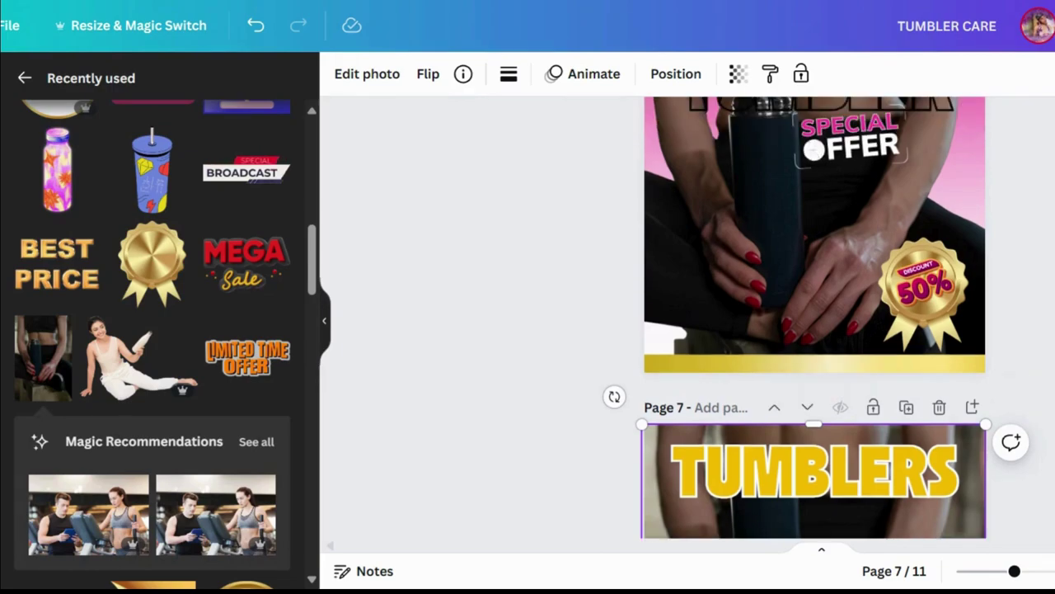
{"action": "scroll", "coordinate": [816, 317], "scroll_direction": "down", "scroll_amount": 6}
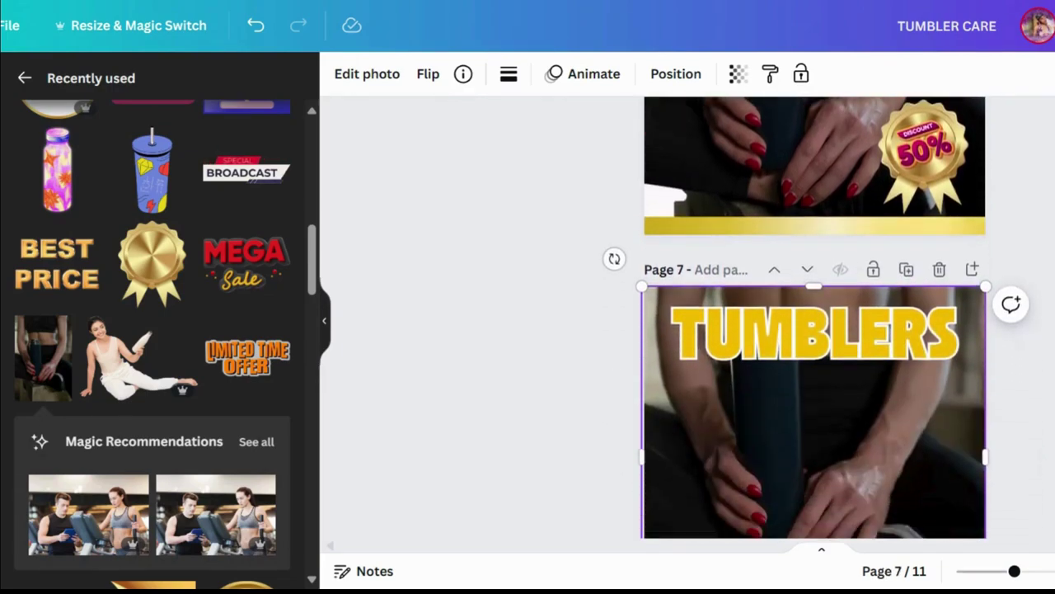
{"action": "scroll", "coordinate": [816, 318], "scroll_direction": "up", "scroll_amount": 5}
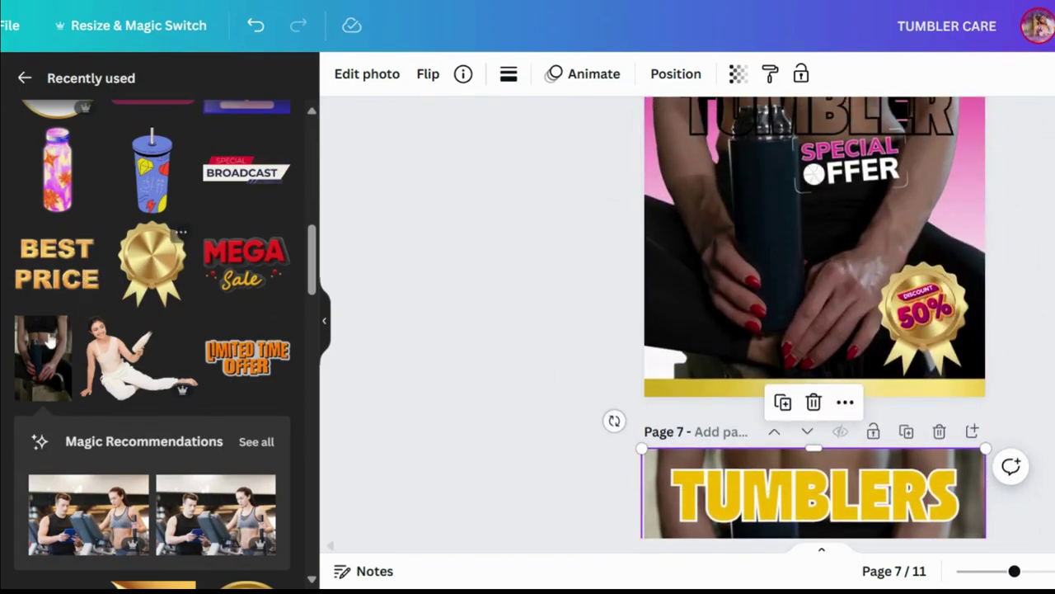
{"action": "left_click", "coordinate": [60, 332]}
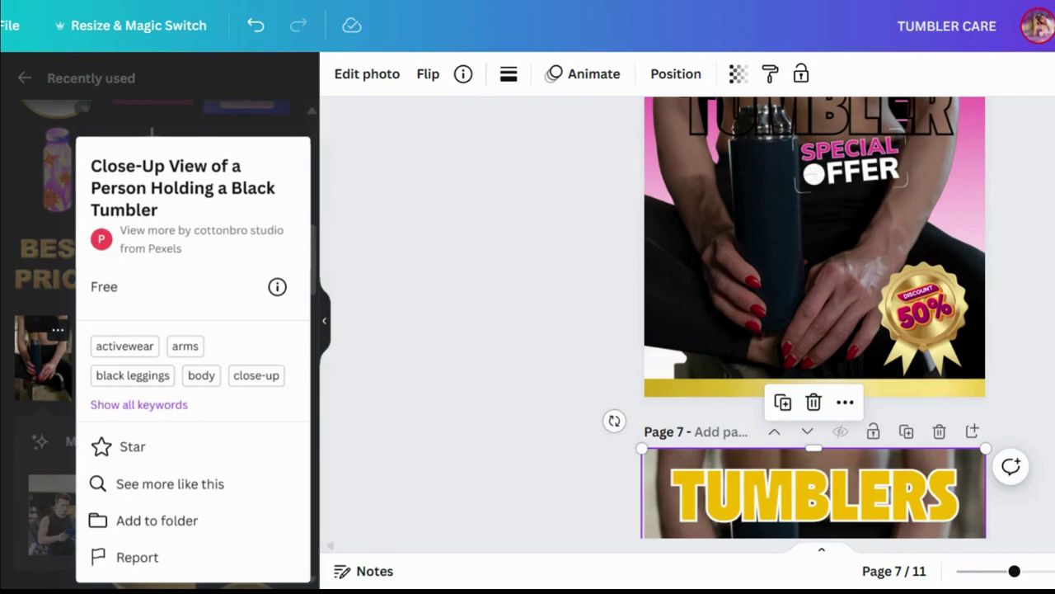
{"action": "left_click", "coordinate": [482, 223]}
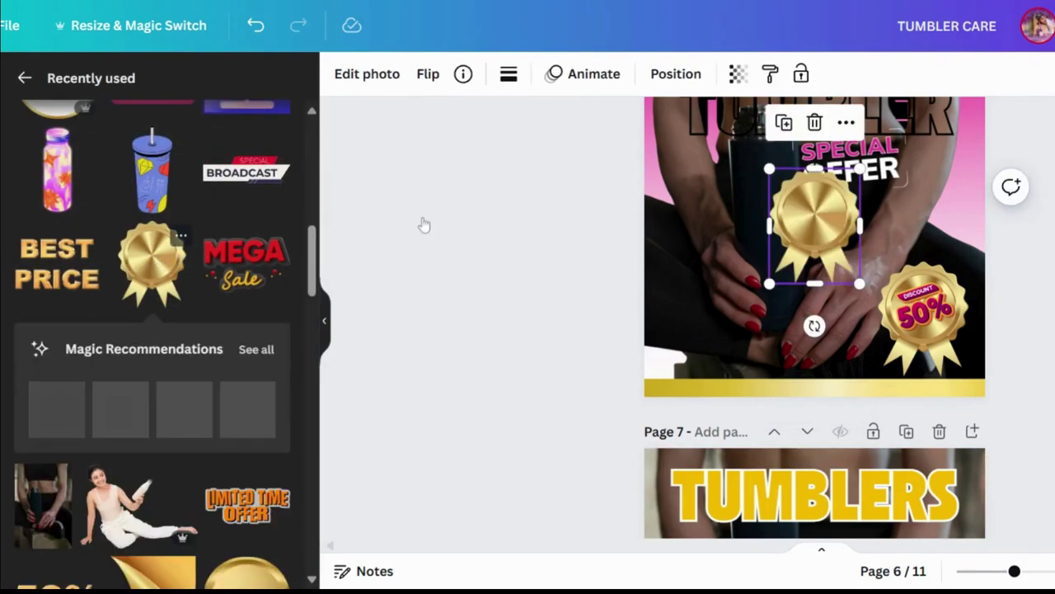
{"action": "left_click", "coordinate": [816, 123]}
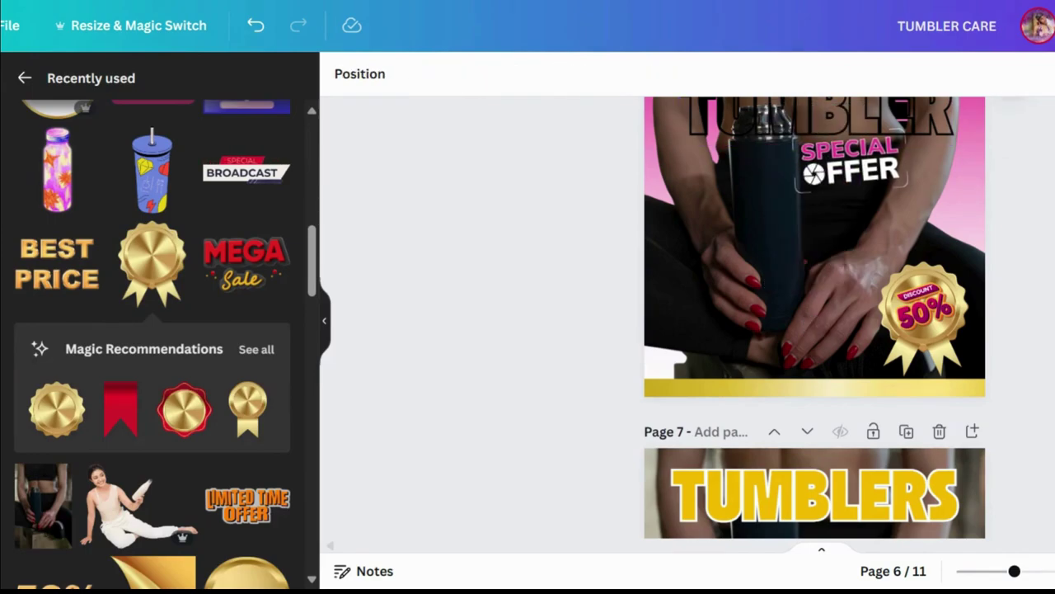
- Add the gold ribbon medal badge to page 7, place it near the photo's lower-right corner and open the graphic's details
{"action": "scroll", "coordinate": [815, 317], "scroll_direction": "down", "scroll_amount": 5}
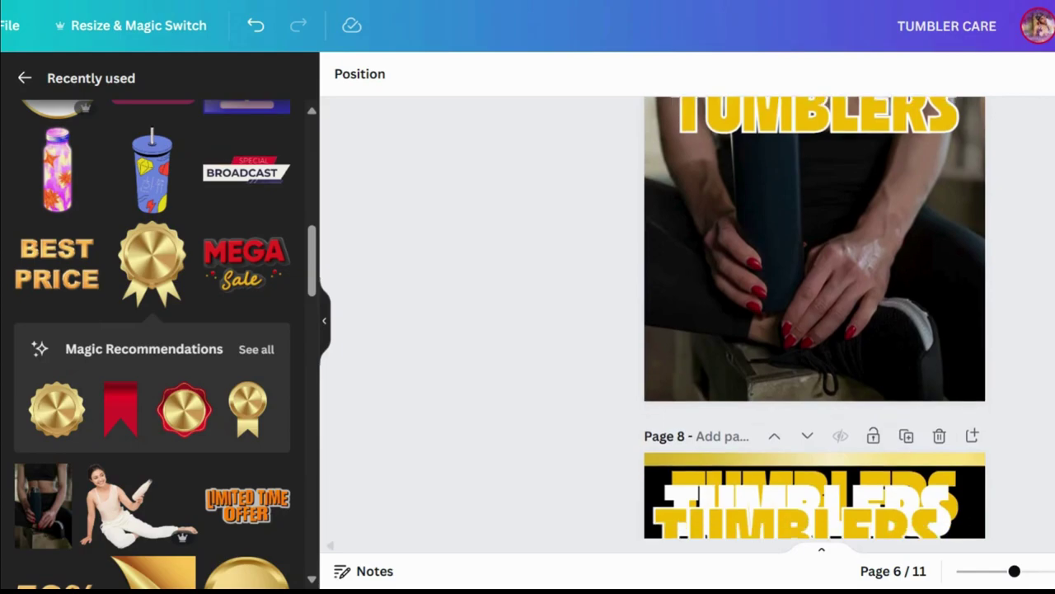
{"action": "left_click", "coordinate": [152, 262]}
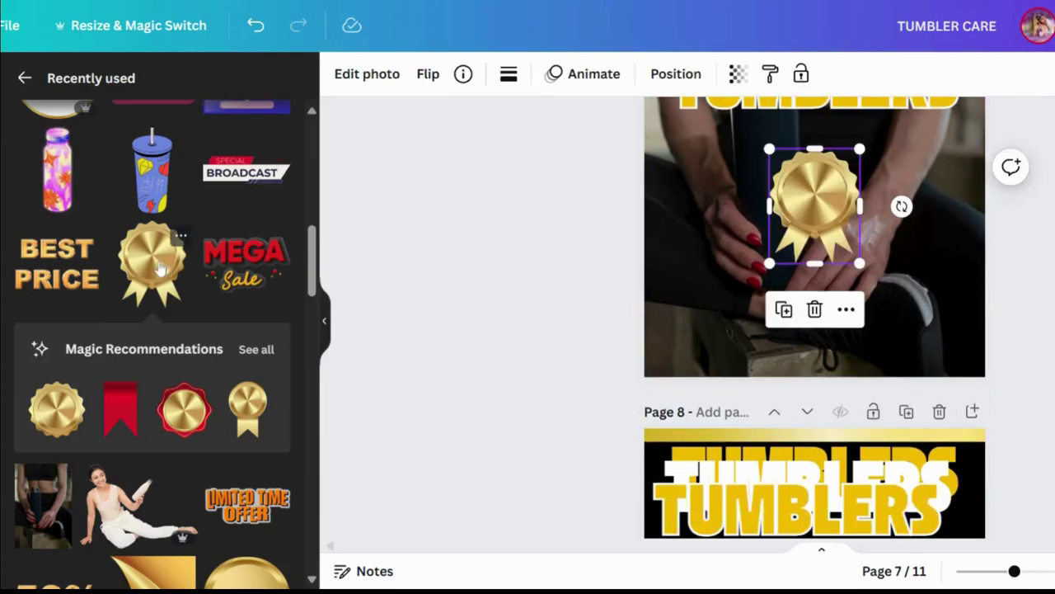
{"action": "left_click_drag", "start_coordinate": [816, 202], "coordinate": [929, 275]}
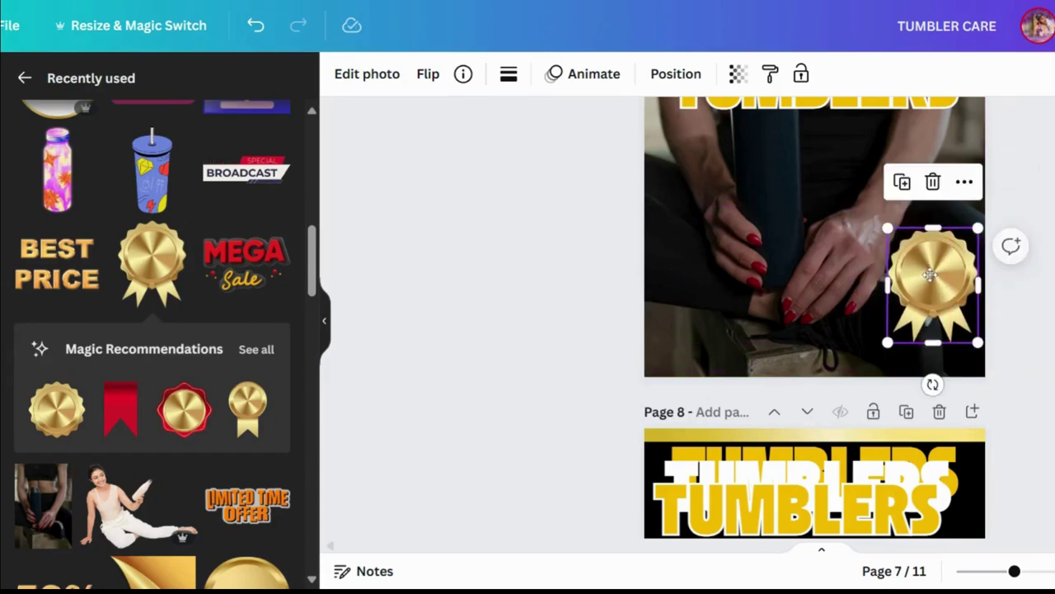
{"action": "left_click", "coordinate": [180, 239]}
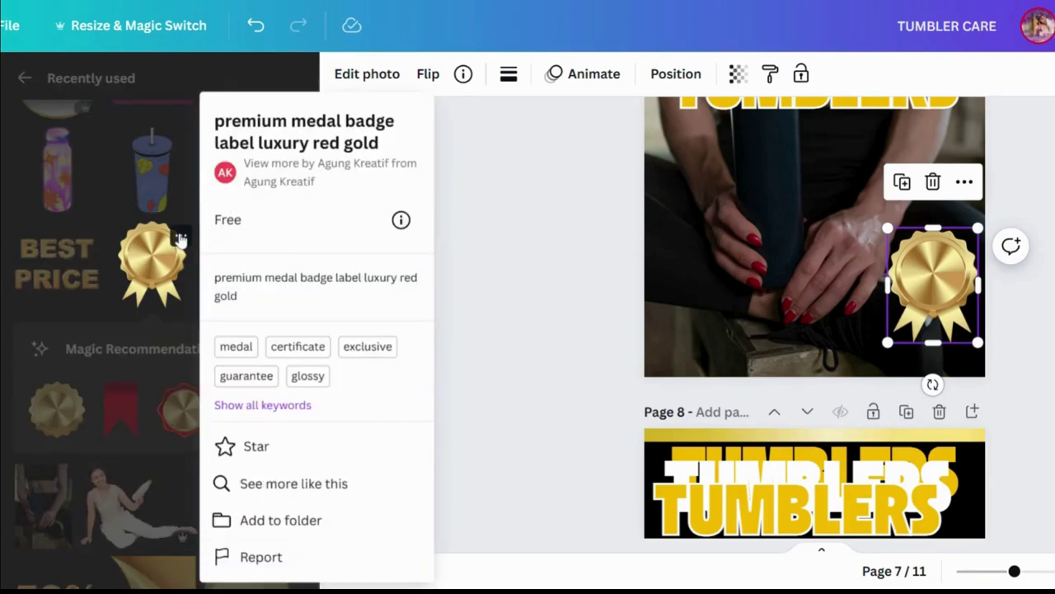